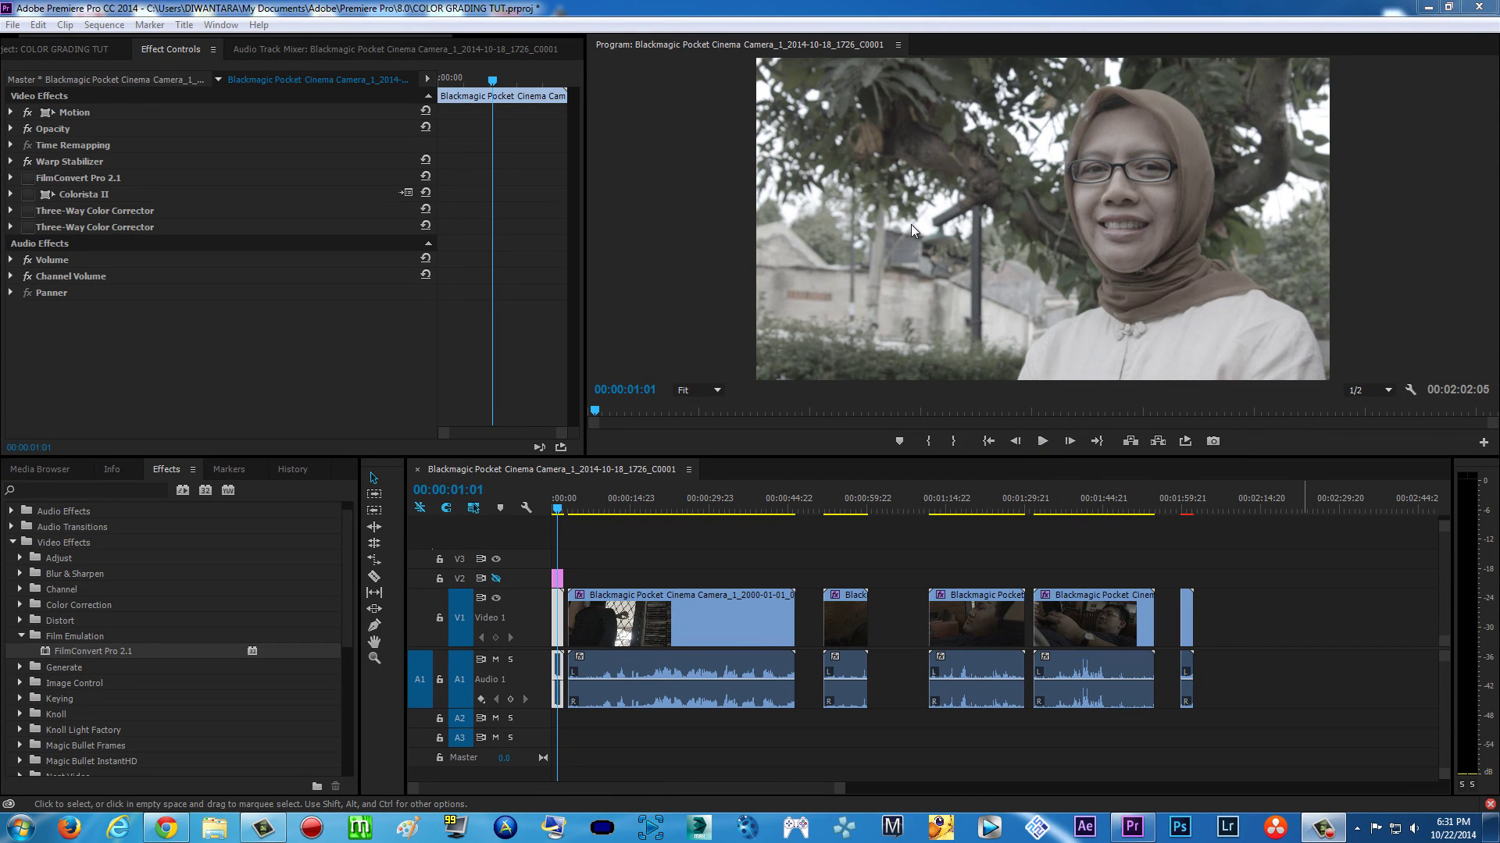
Step: Switch to Chrome, open YouTube in a new tab and search for "bmpcc"
left_click(556, 501)
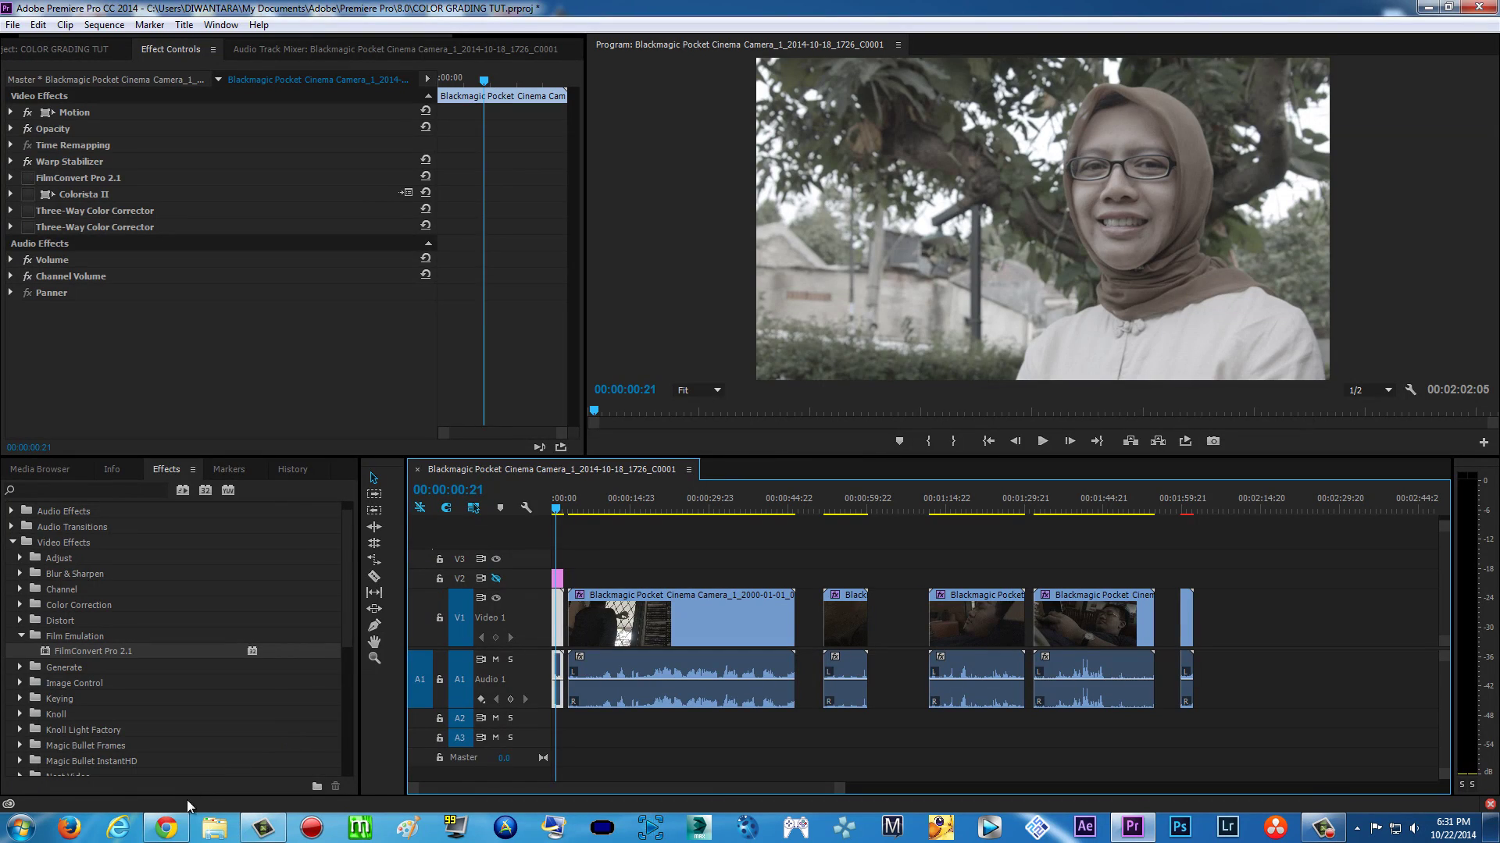
left_click(336, 727)
left_click(334, 11)
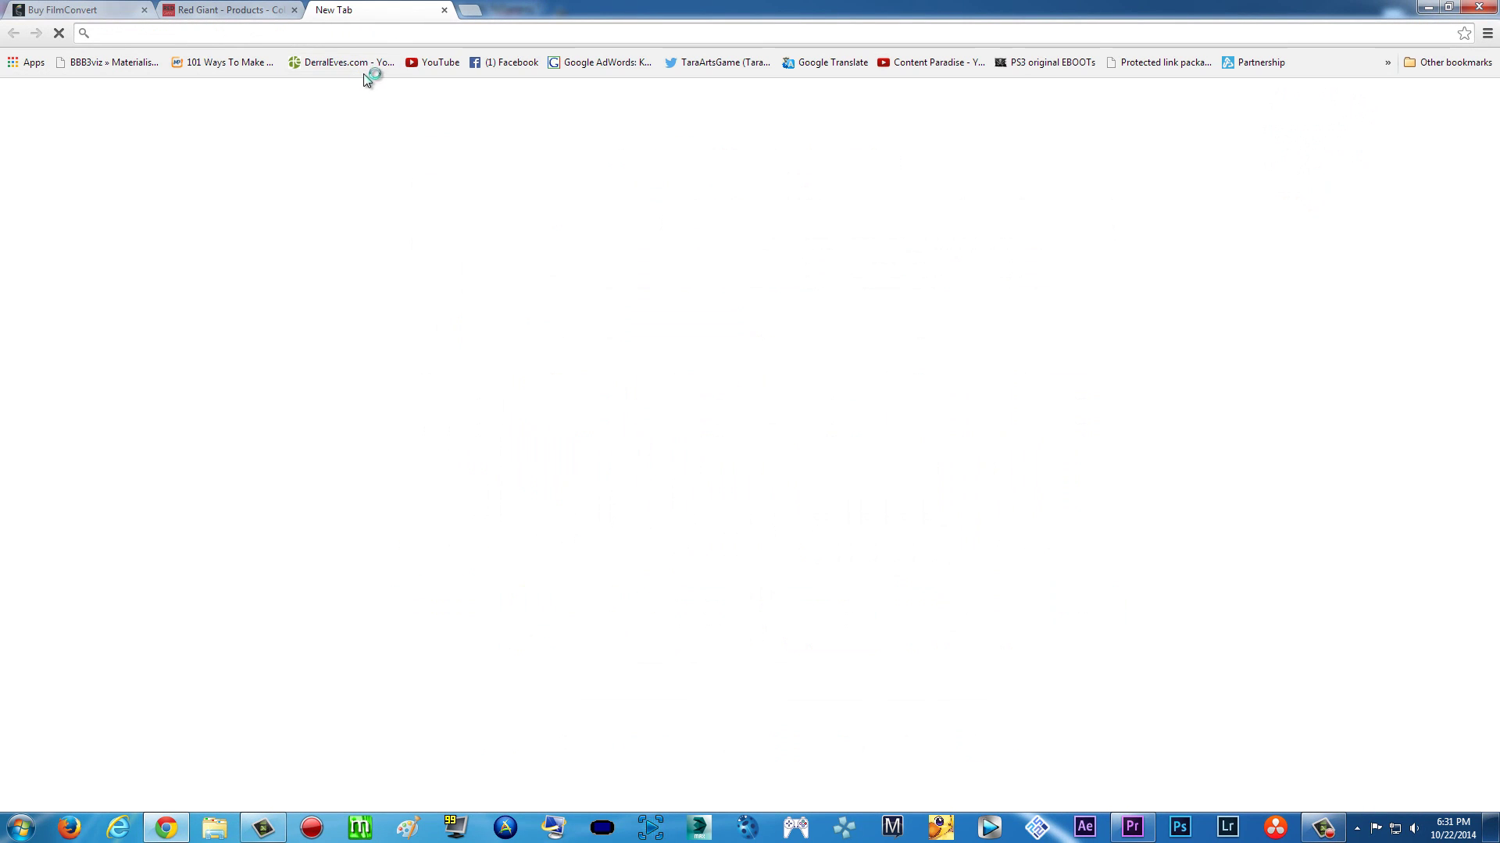
left_click(441, 63)
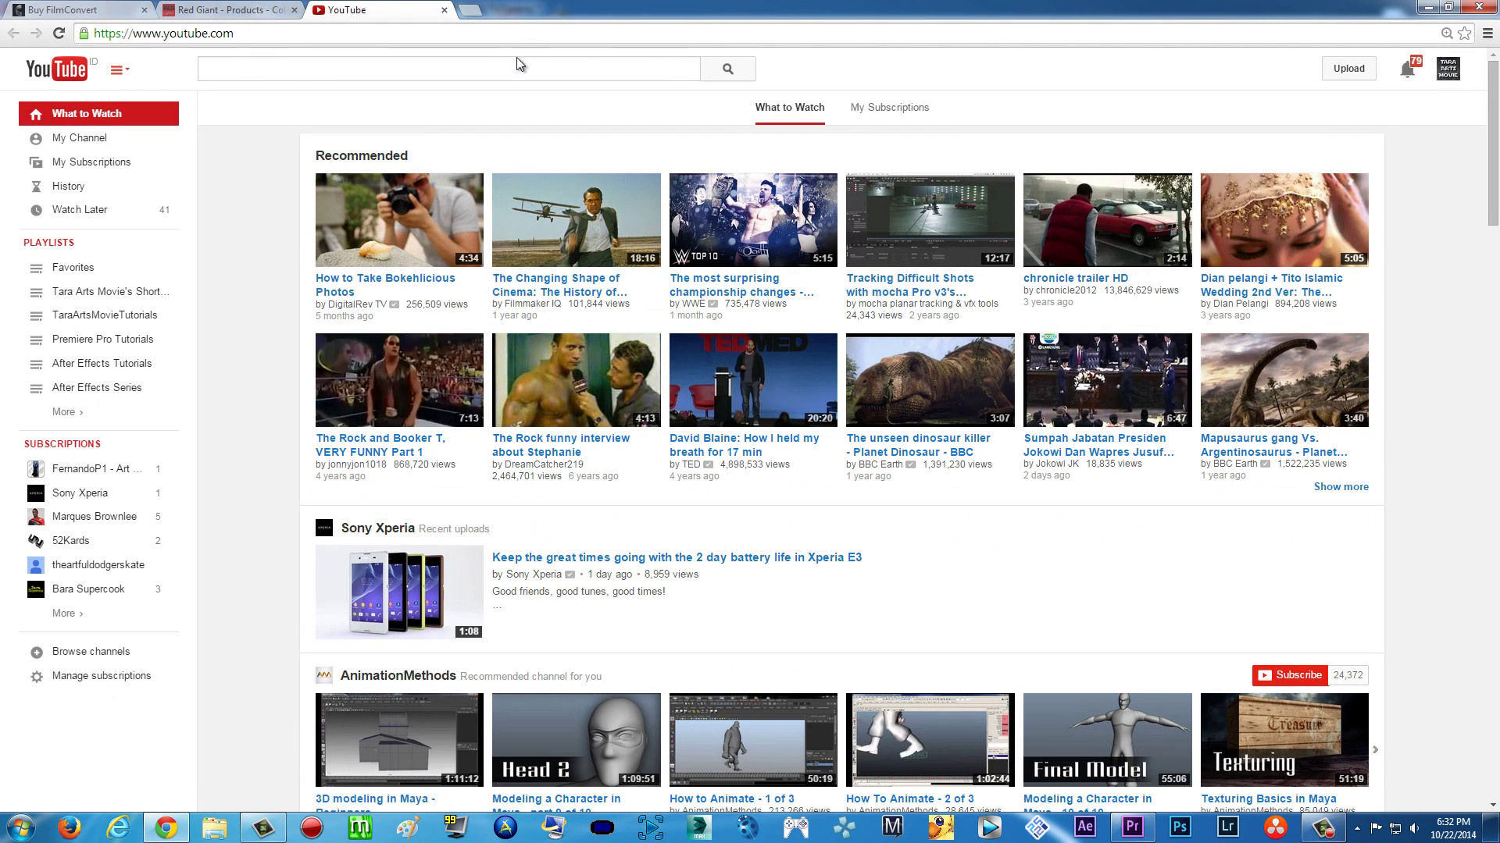
left_click(511, 73)
type("bmpcc")
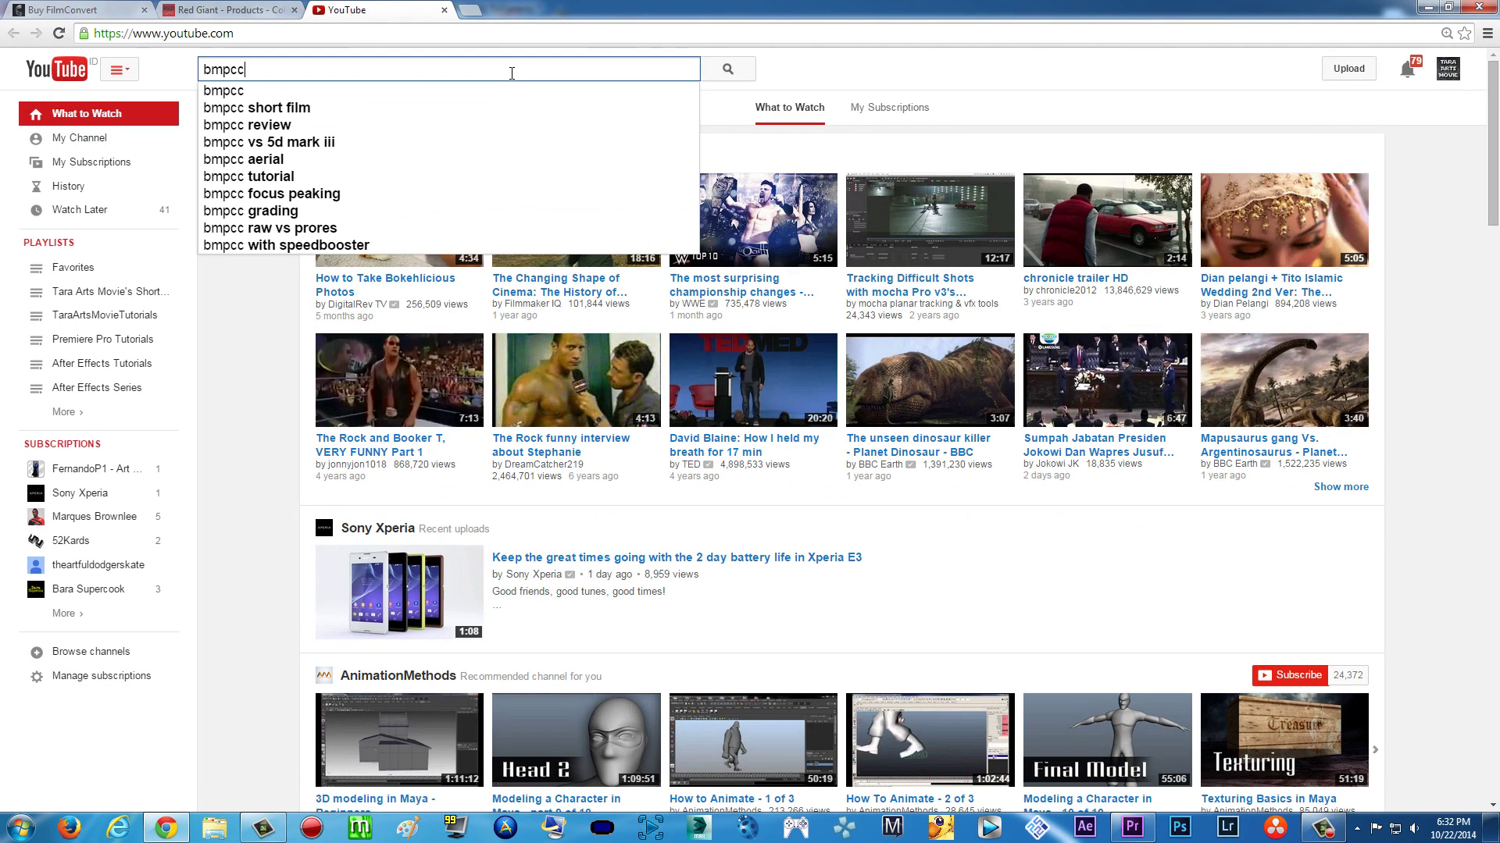
key("Return")
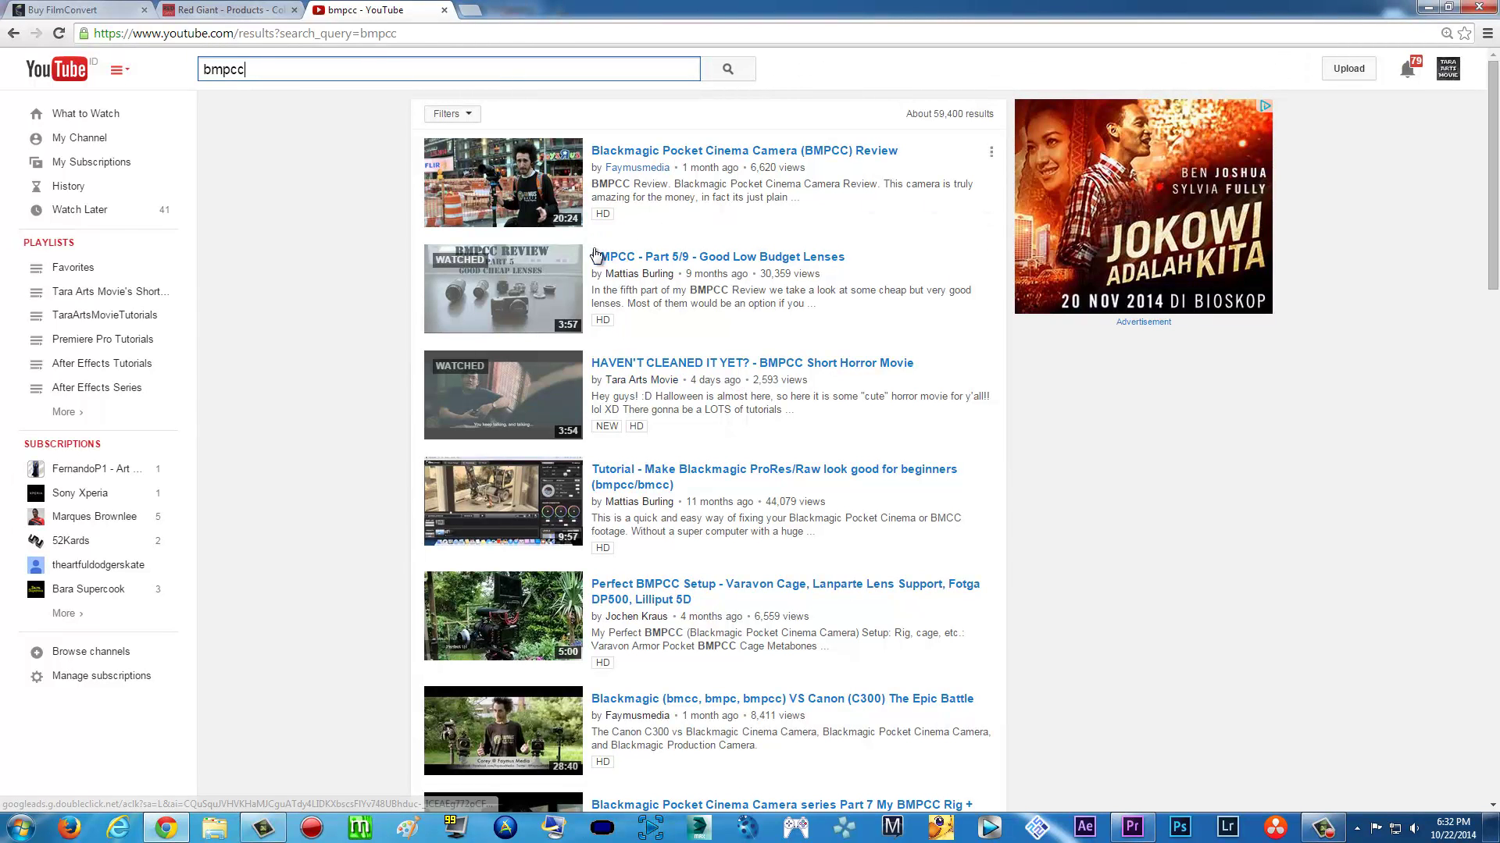
Step: Open the video "BMPCC - Part 5/9 - Good Low Budget Lenses", skip ahead to about 0:30, dismiss the ad and pause playback
left_click(652, 260)
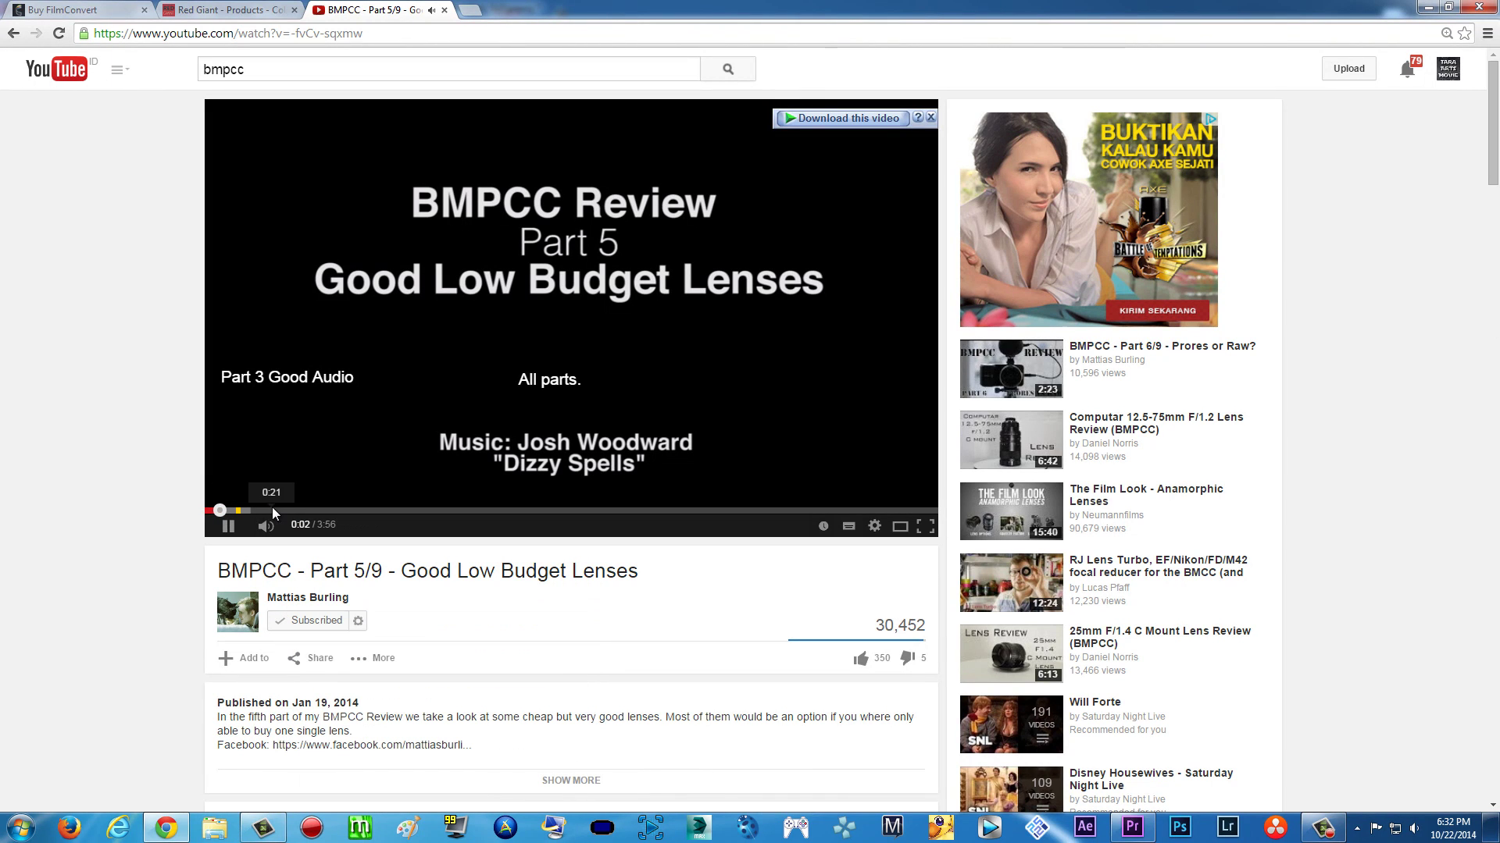
left_click(251, 506)
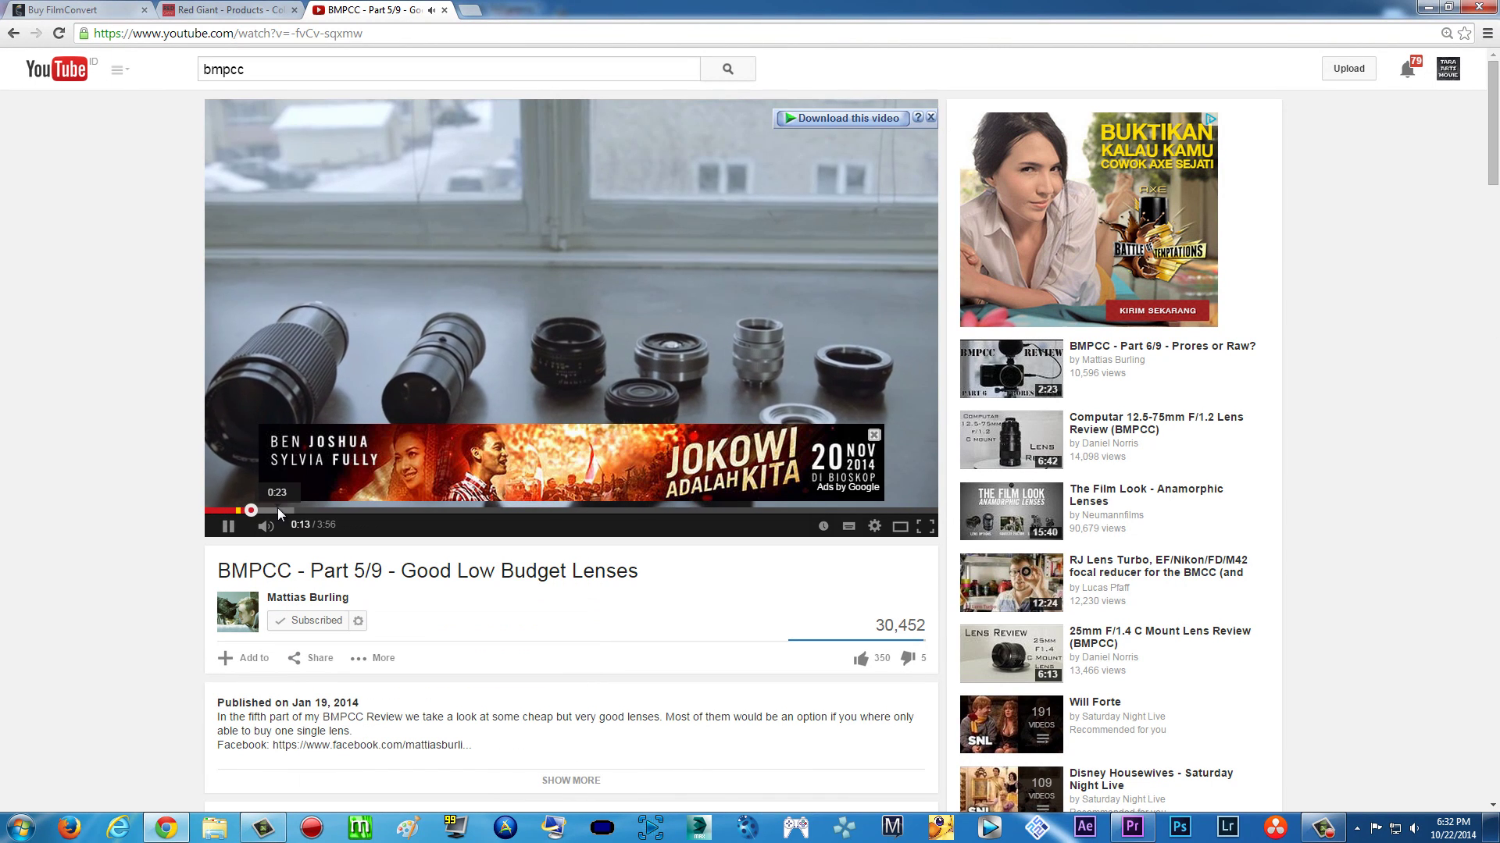
left_click(293, 508)
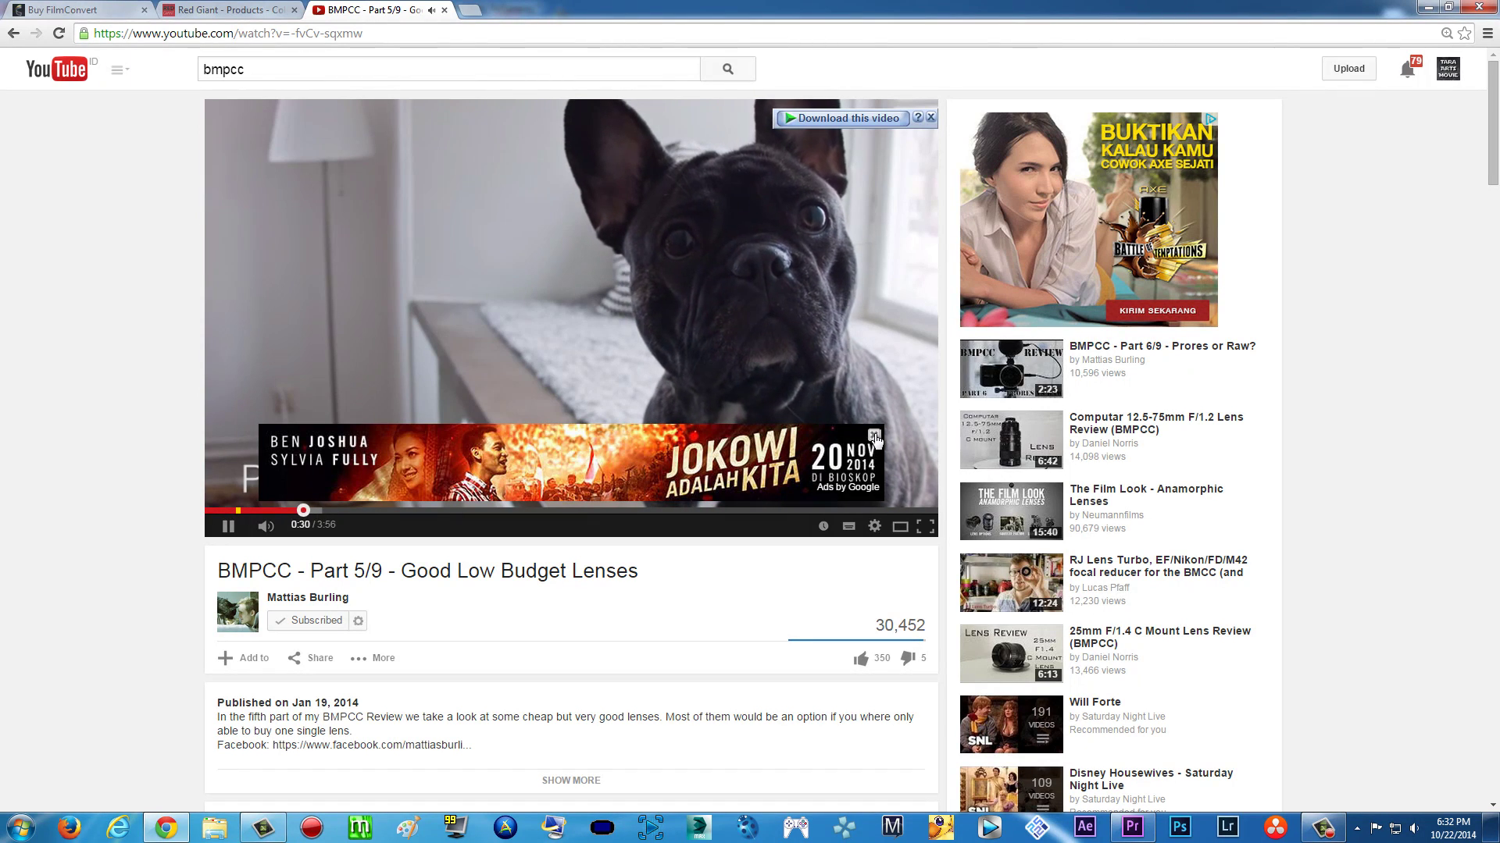
left_click(874, 435)
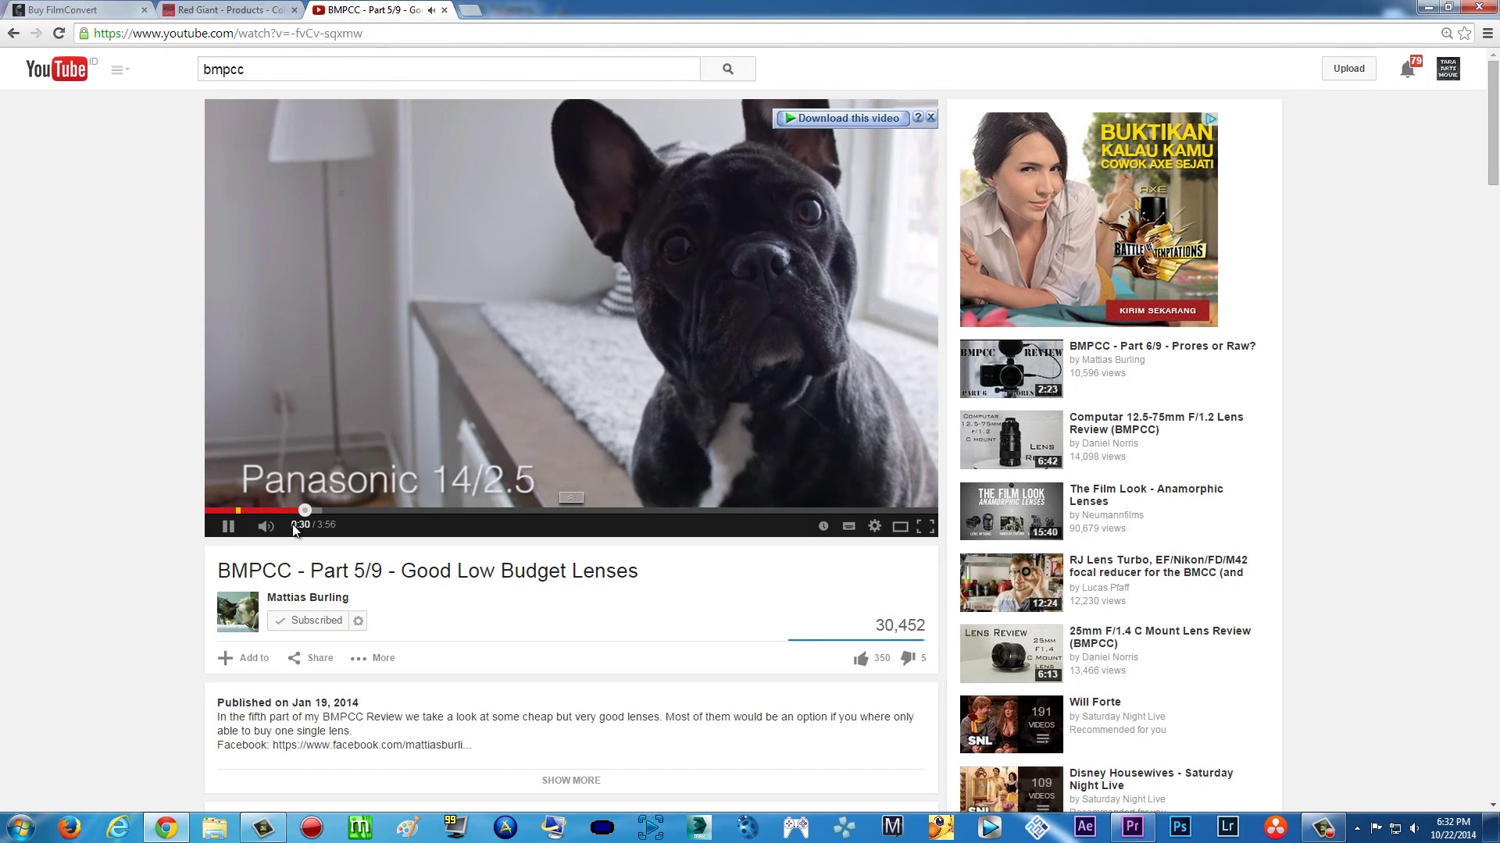
left_click(584, 336)
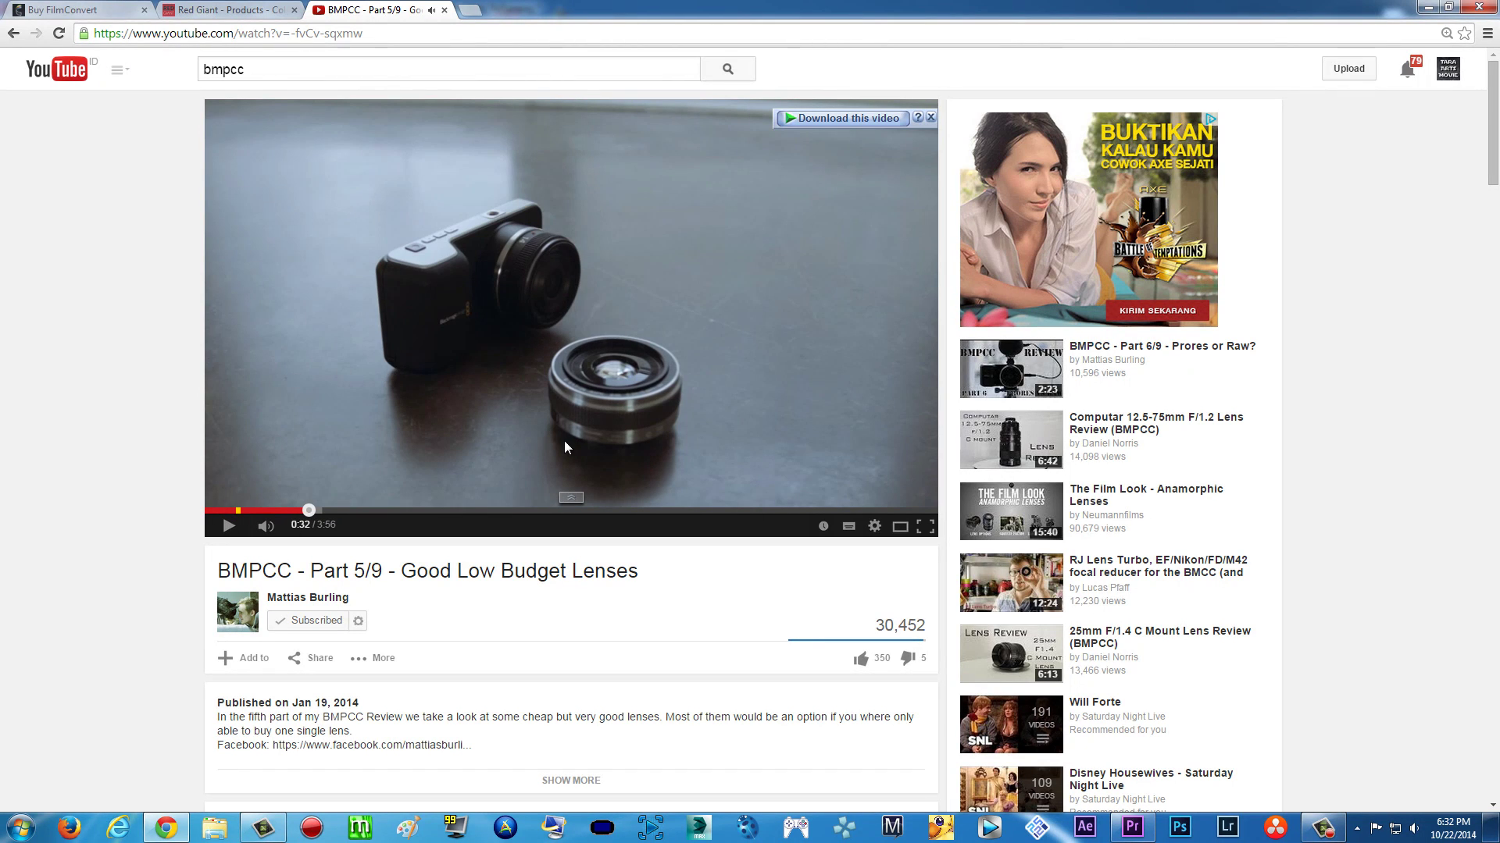
Step: Close the YouTube video page and return to Premiere Pro
left_click(444, 11)
left_click(135, 9)
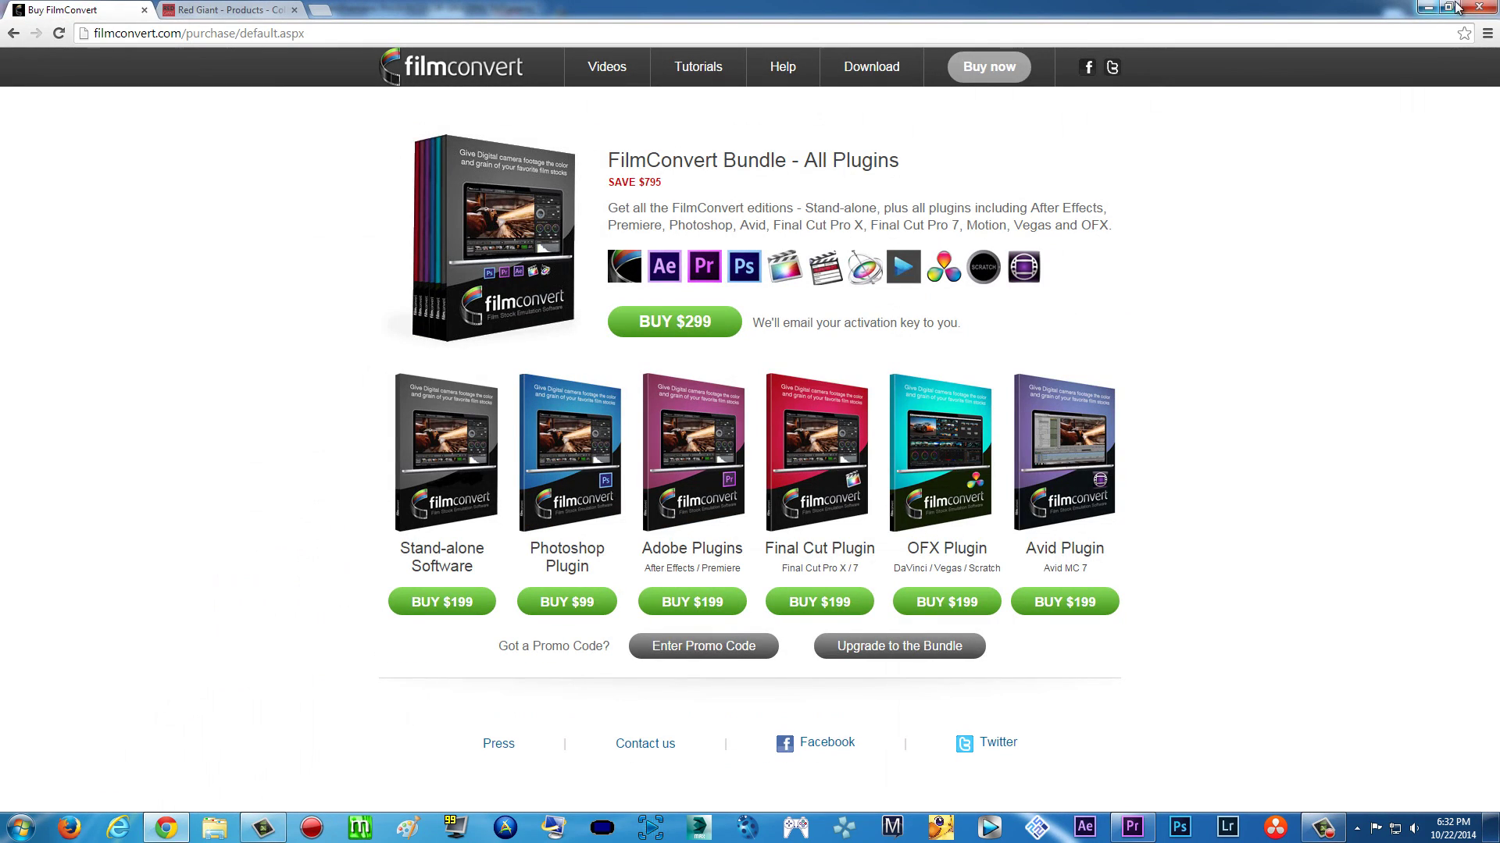
left_click(1428, 7)
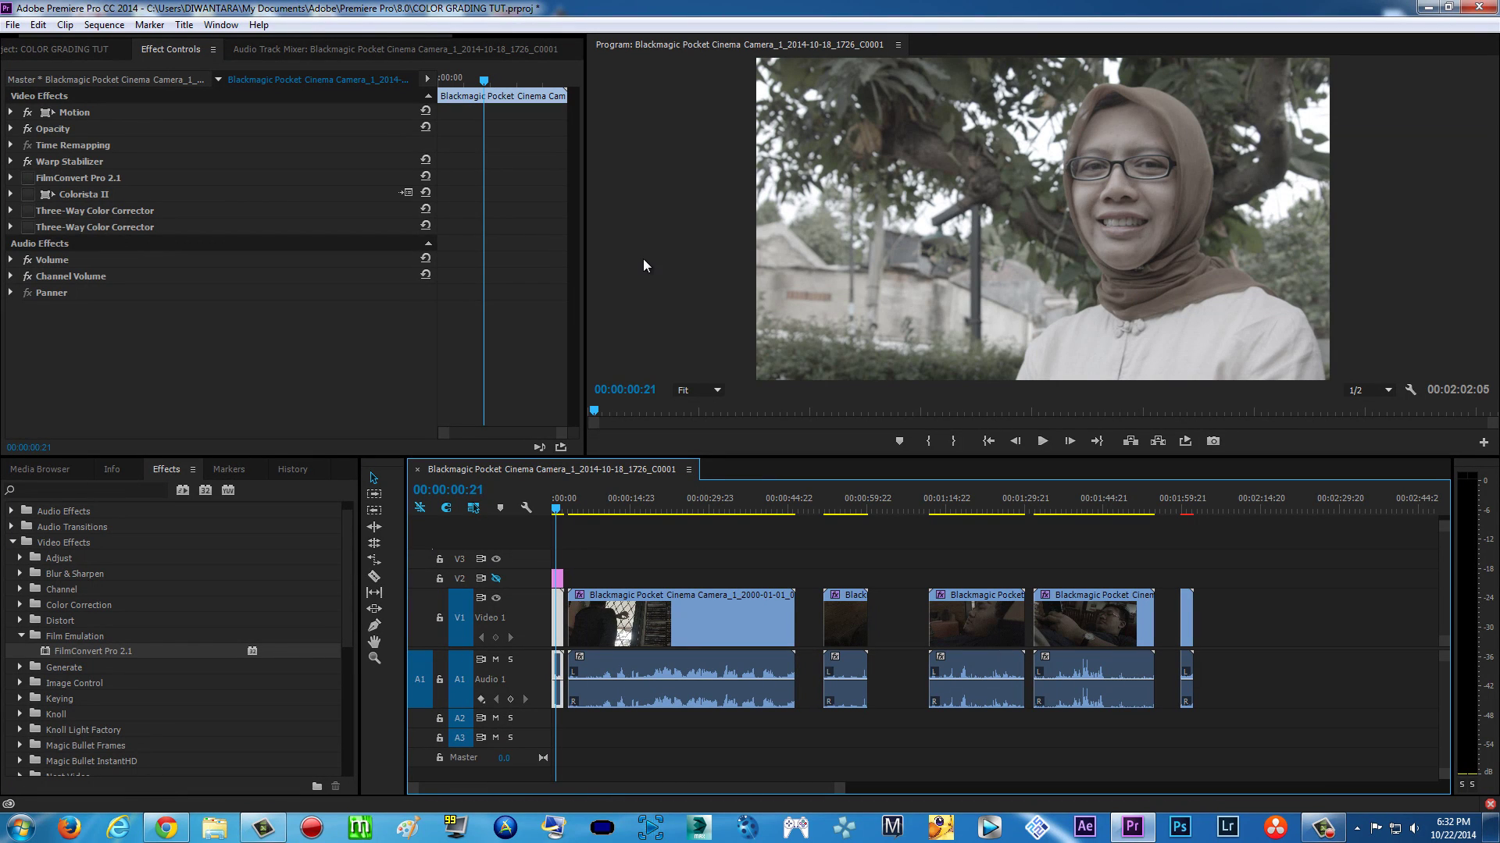
Step: Enable FilmConvert Pro 2.1, Colorista II and the last Three-Way Color Corrector on the first clip, and turn on track V2's output
left_click(27, 178)
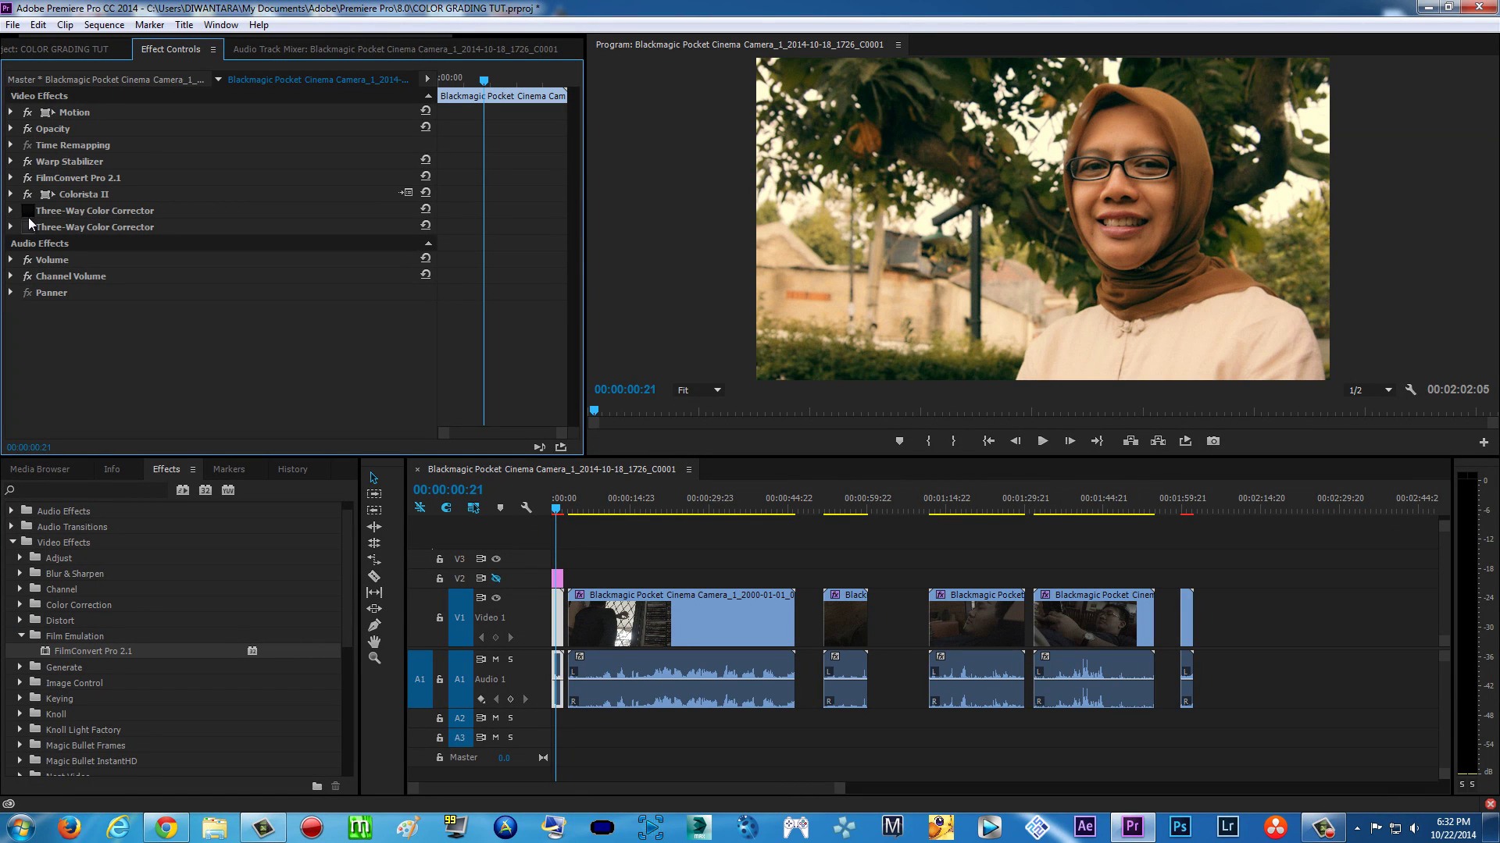
left_click(27, 226)
left_click(496, 578)
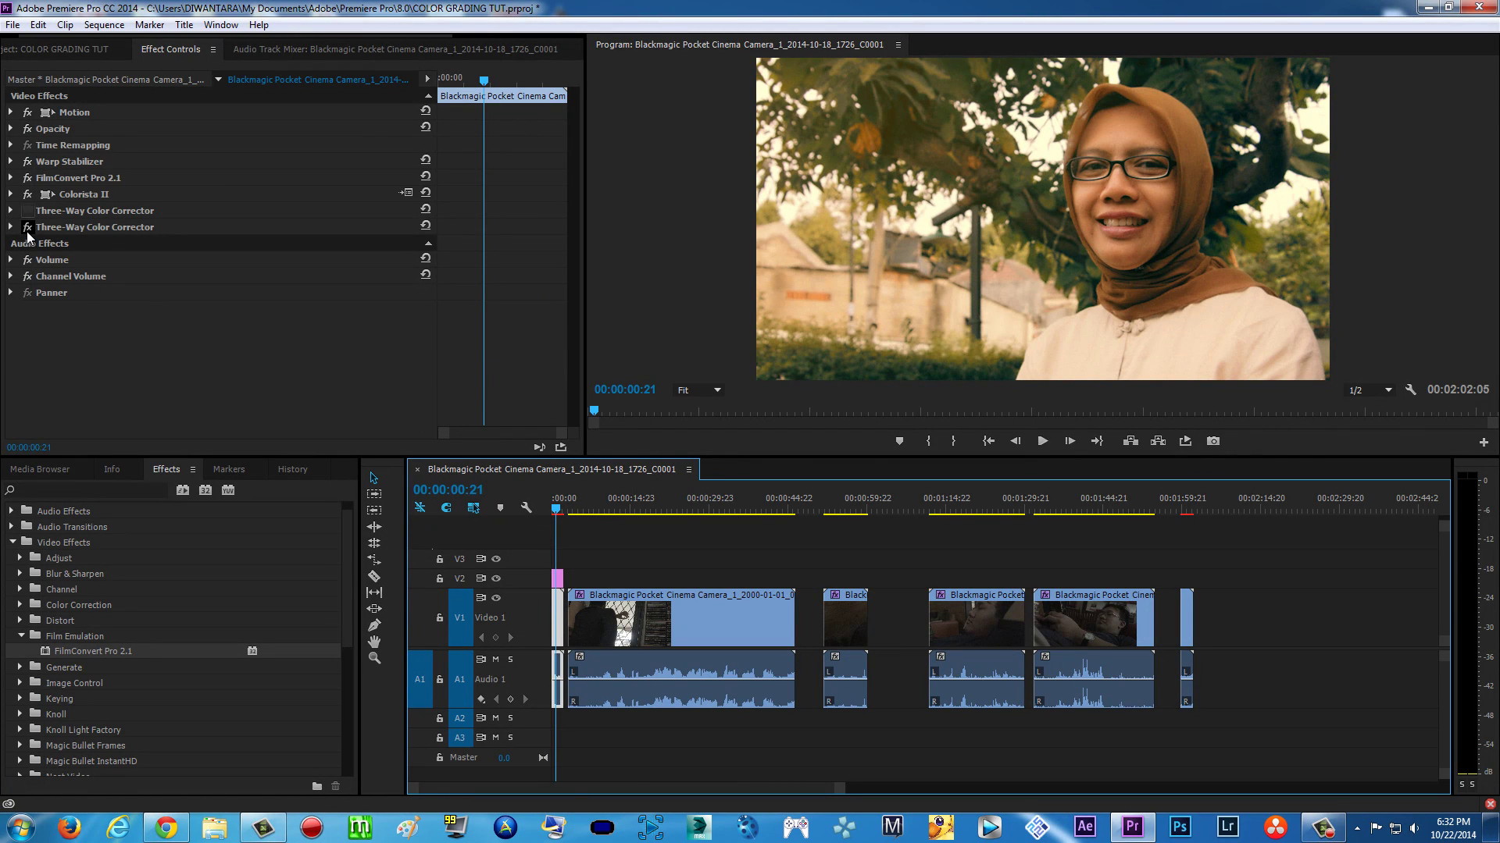
Step: Move the playhead to 00:02:00:02 and select the last clip on track V1
left_click(1184, 506)
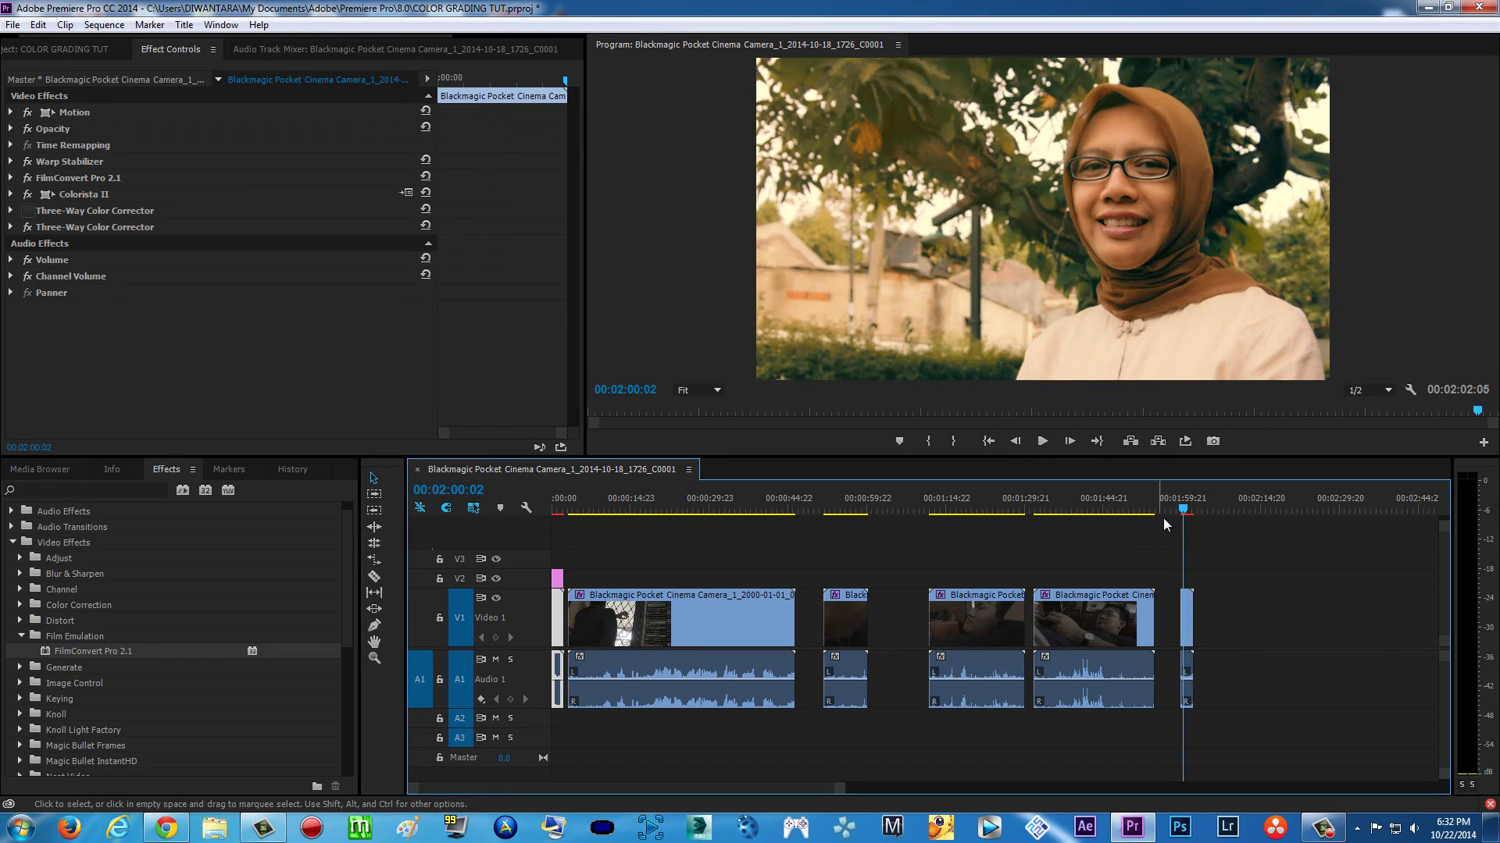
left_click(1189, 617)
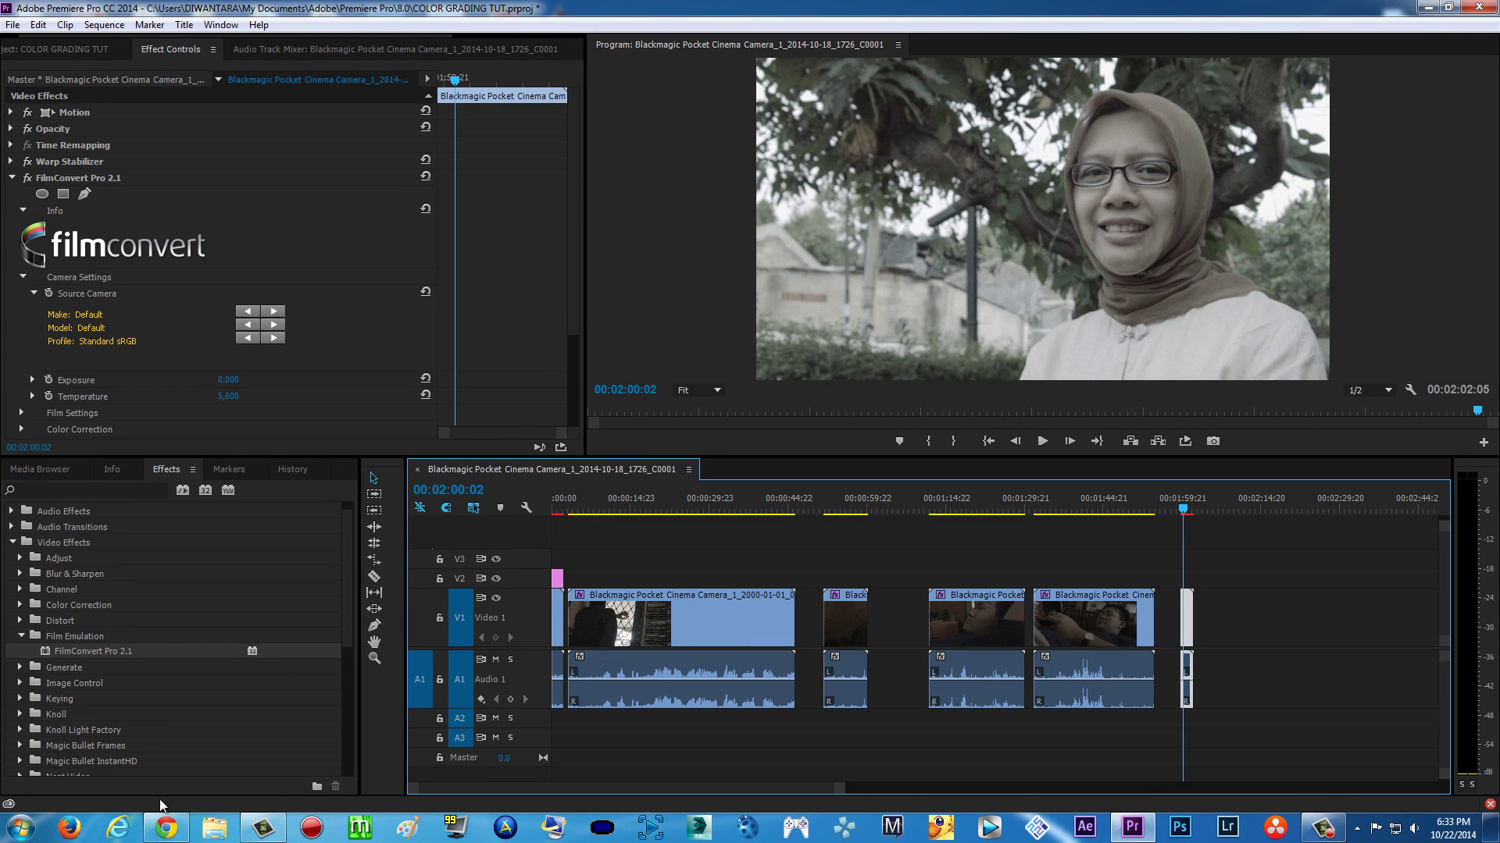
Step: Switch to Chrome to view the FilmConvert purchase page and Red Giant's Colorista II page, and return to Premiere Pro
left_click(164, 826)
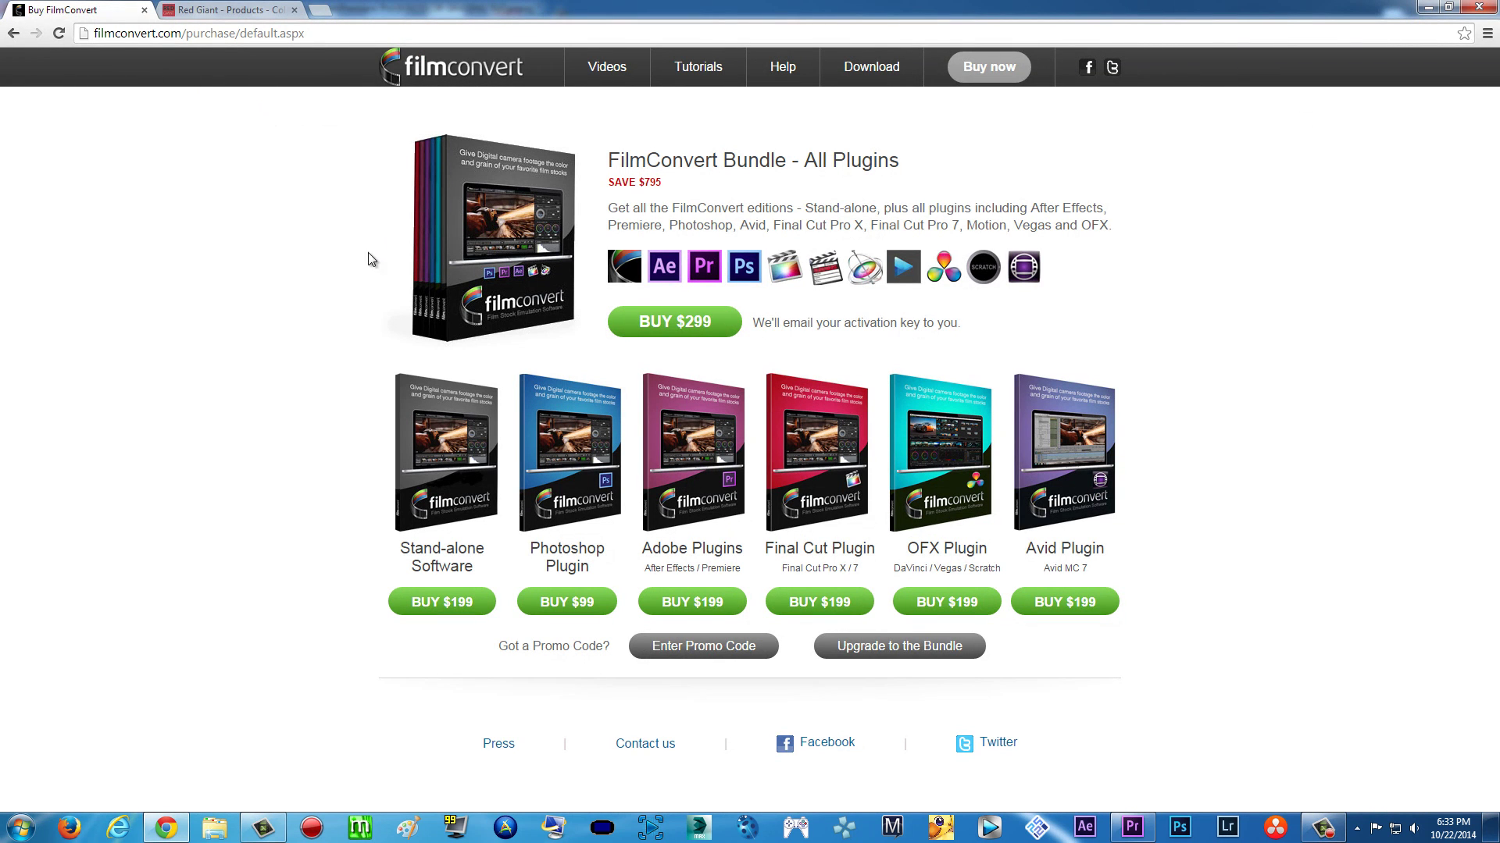
left_click(252, 13)
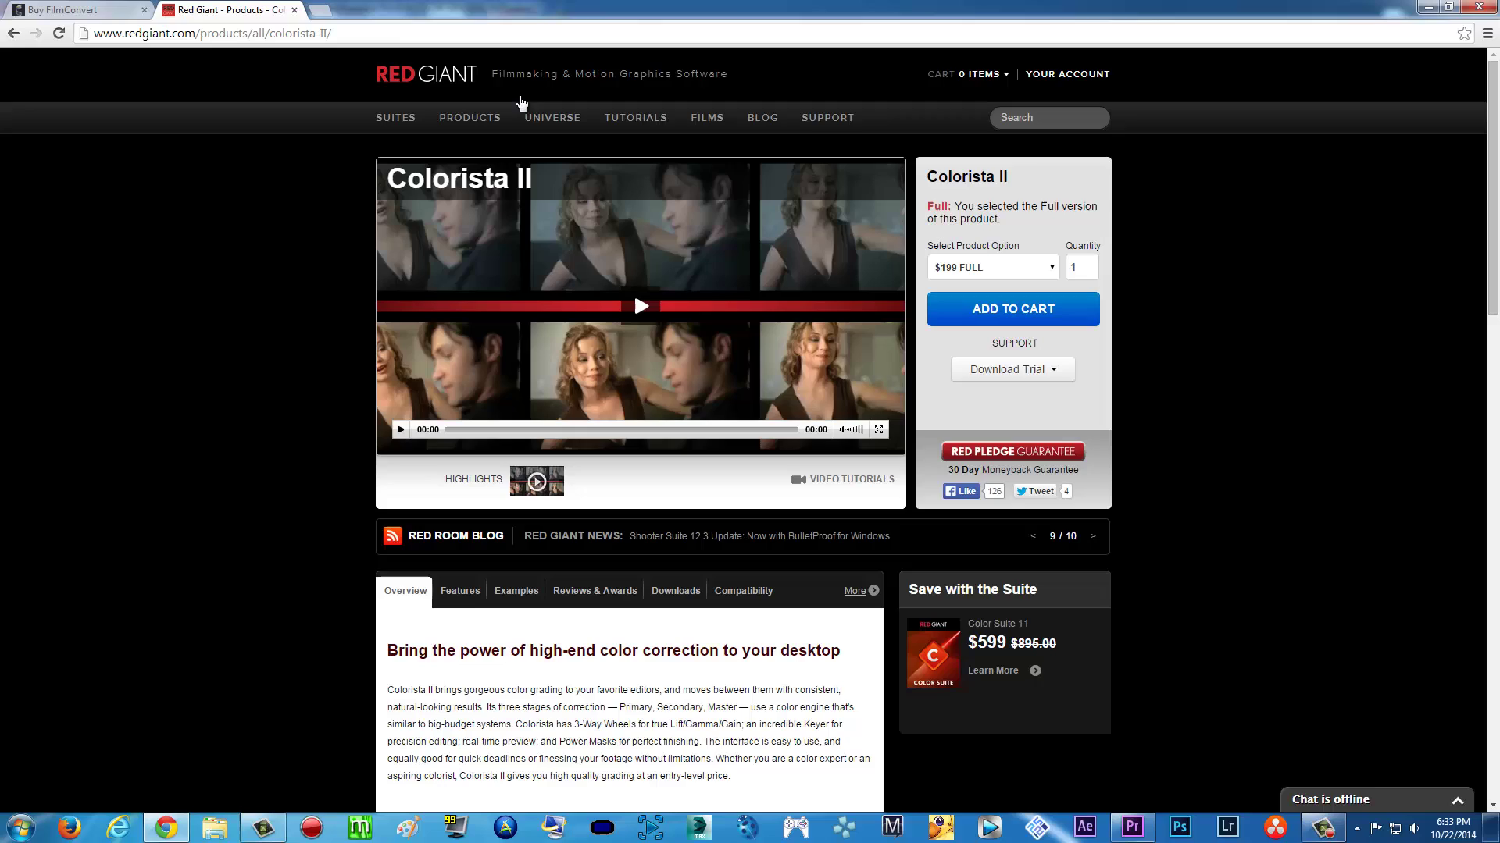
left_click(66, 11)
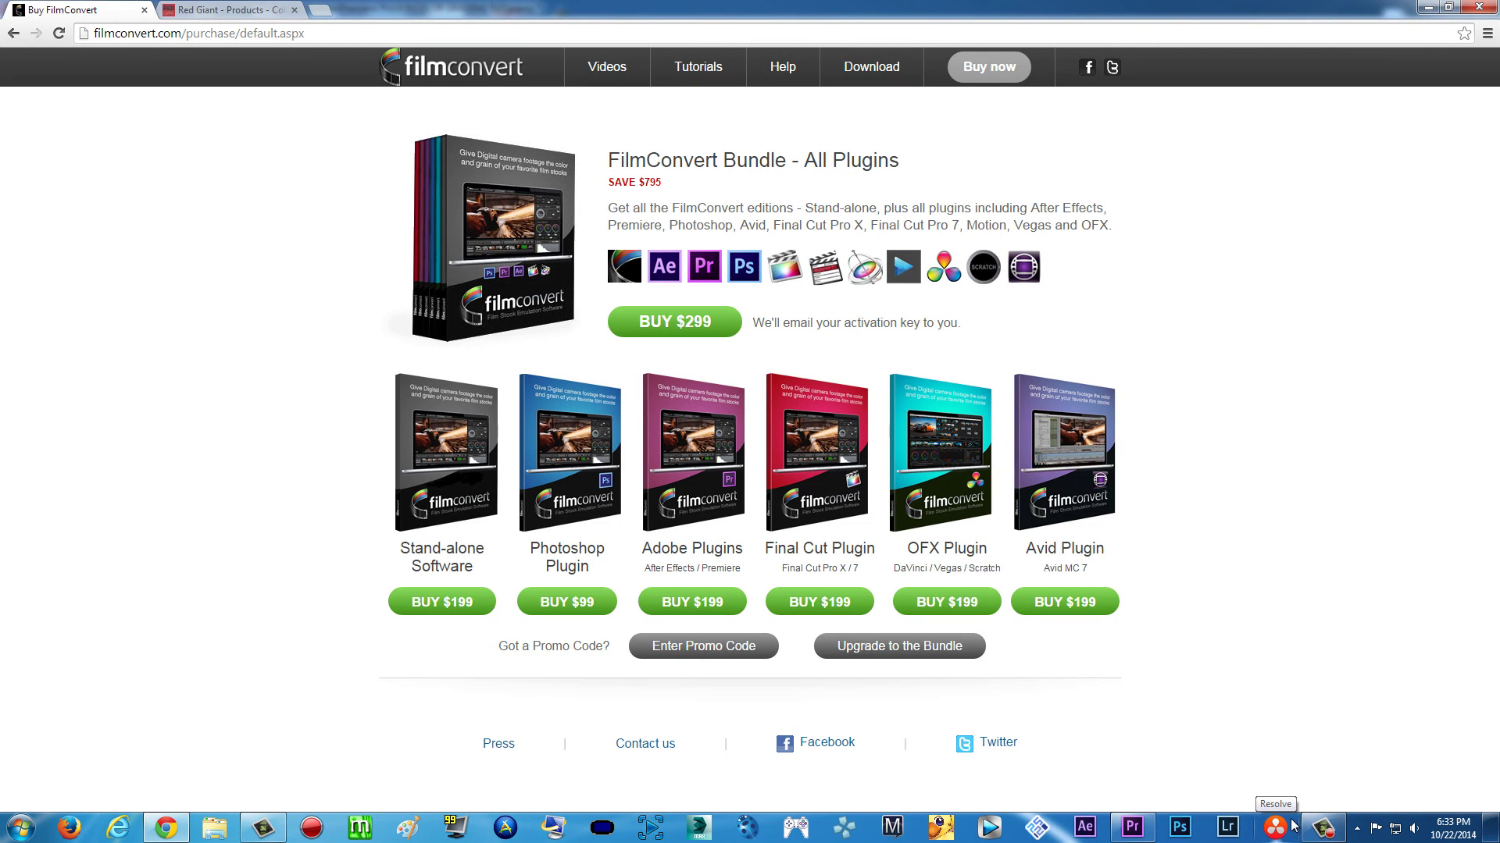
left_click(1133, 831)
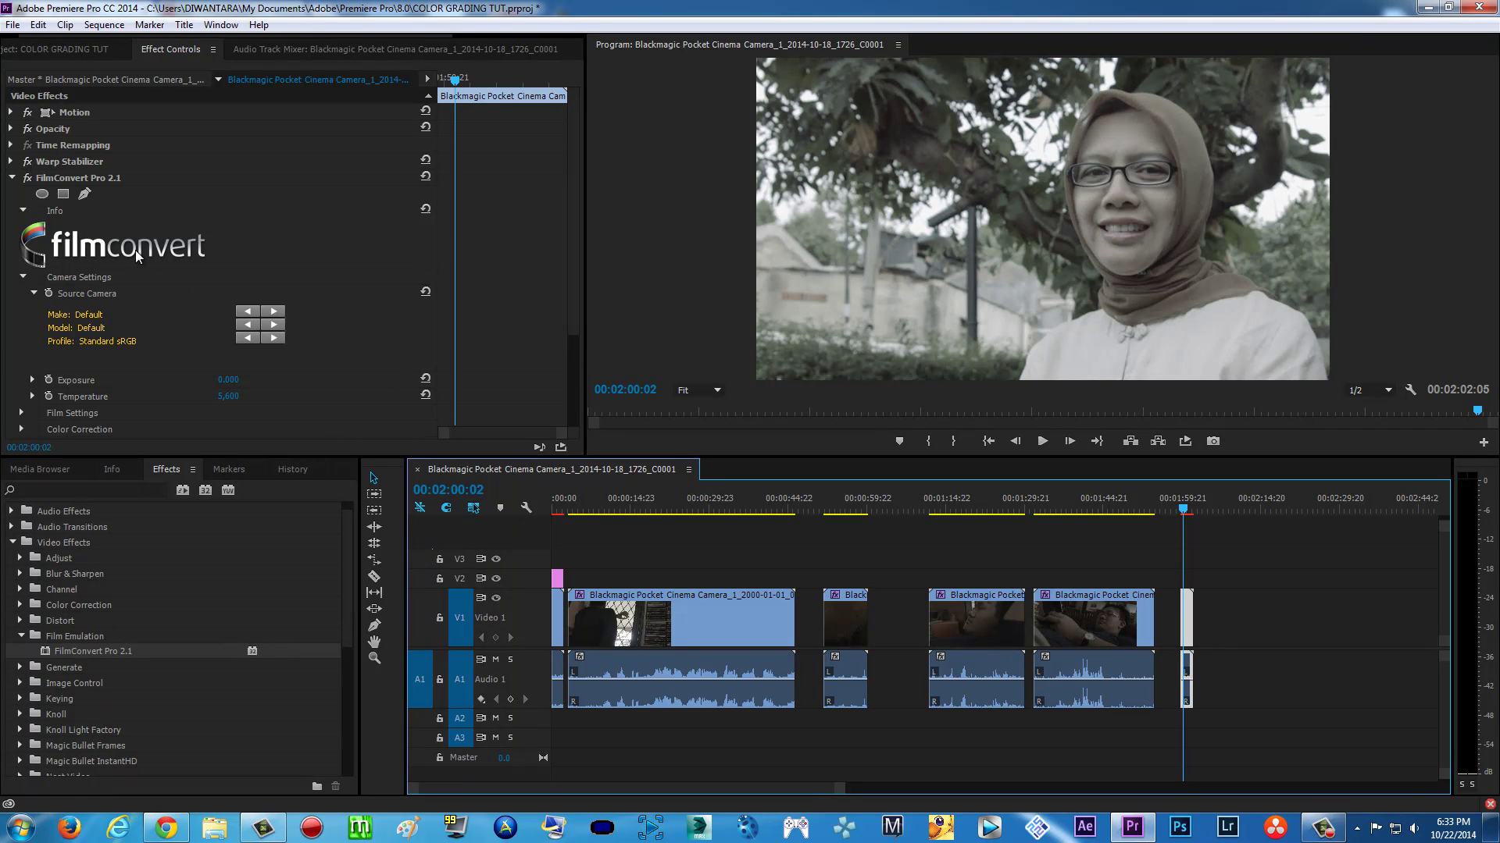
left_click(165, 827)
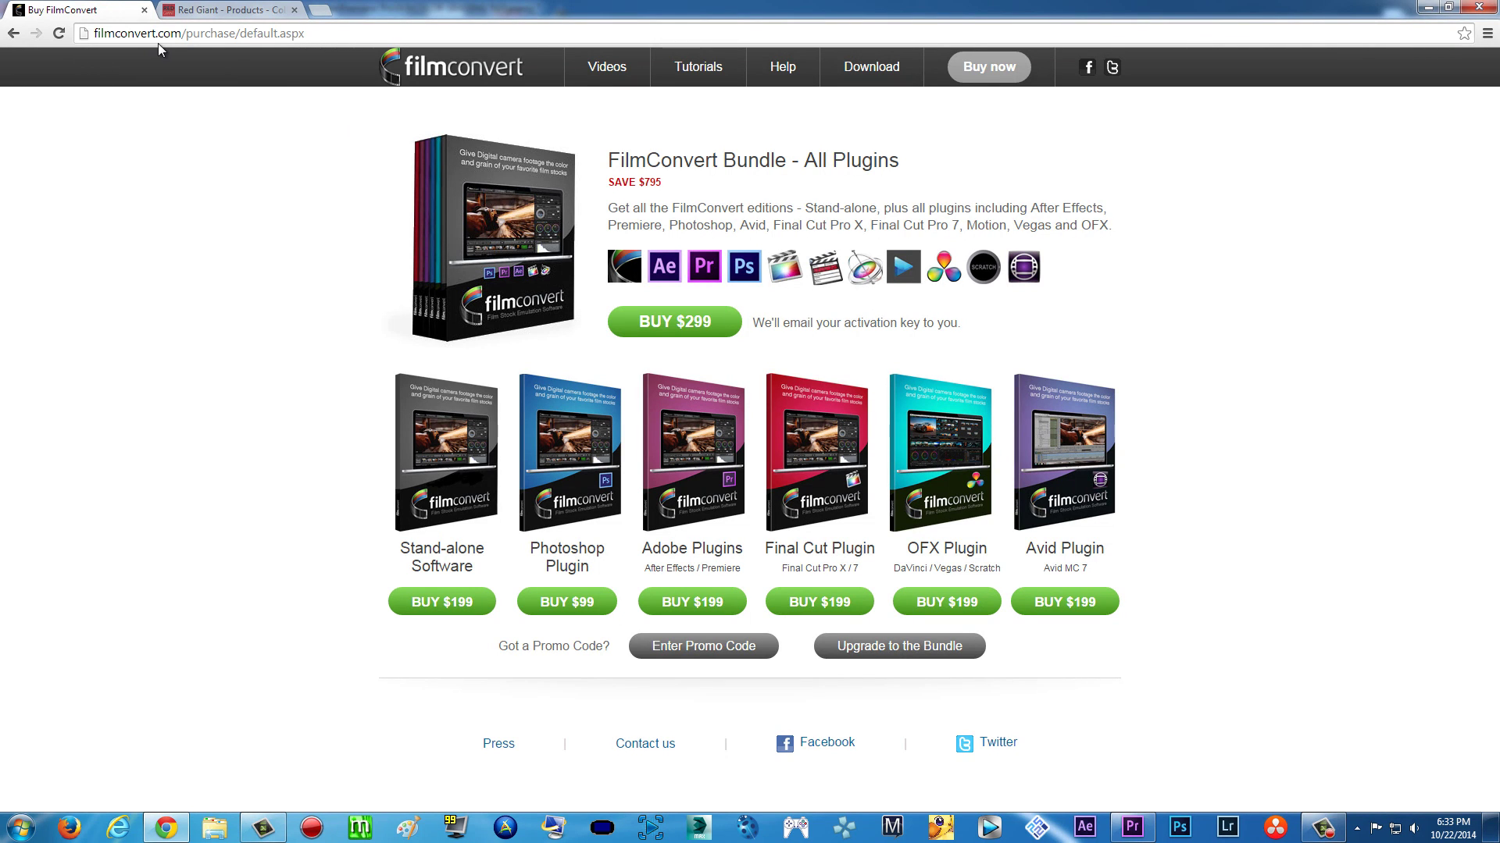
left_click(227, 11)
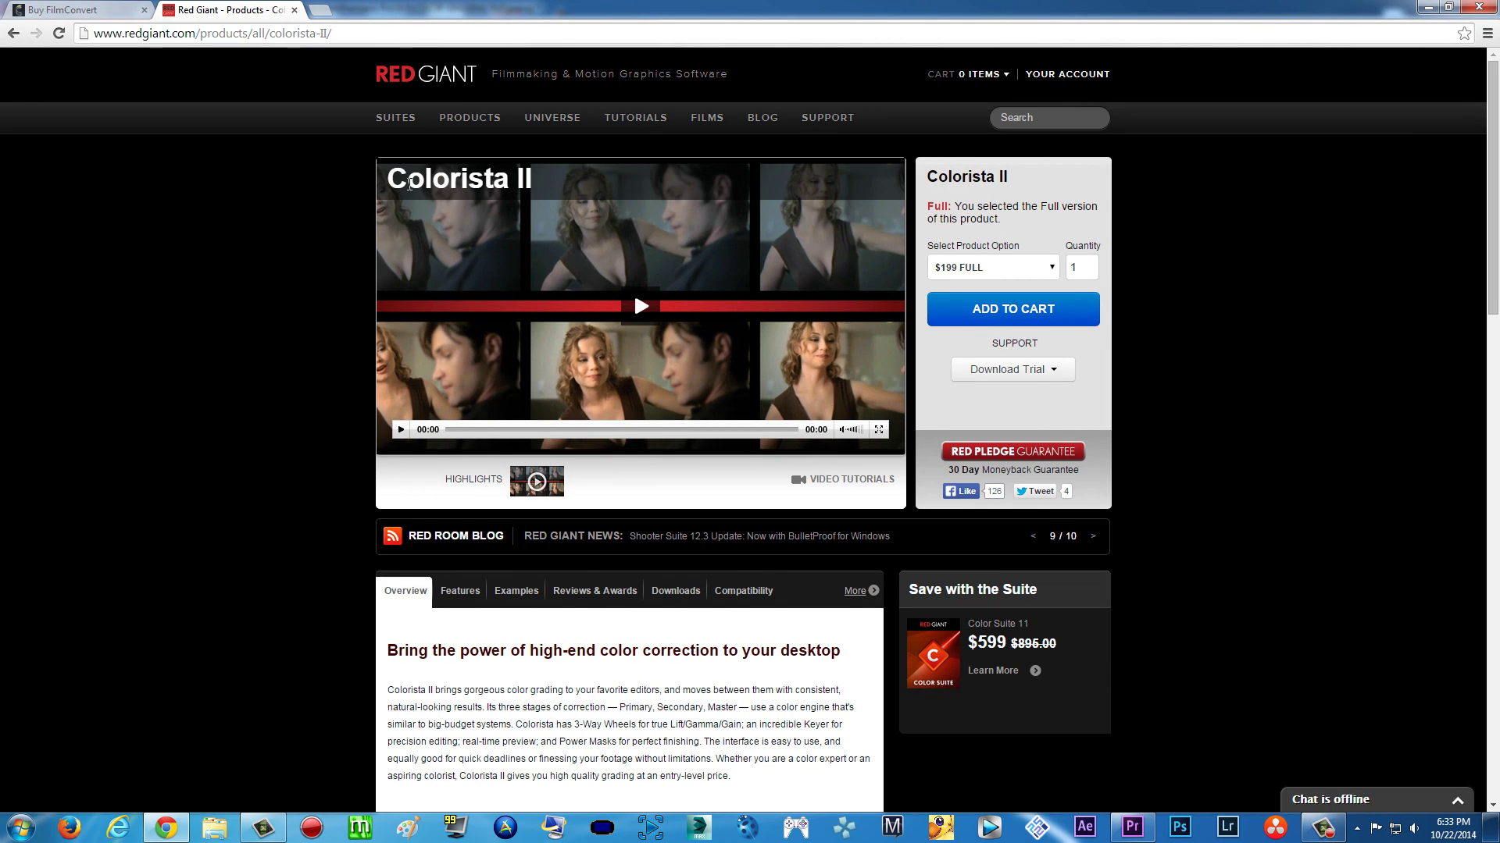
left_click(1426, 6)
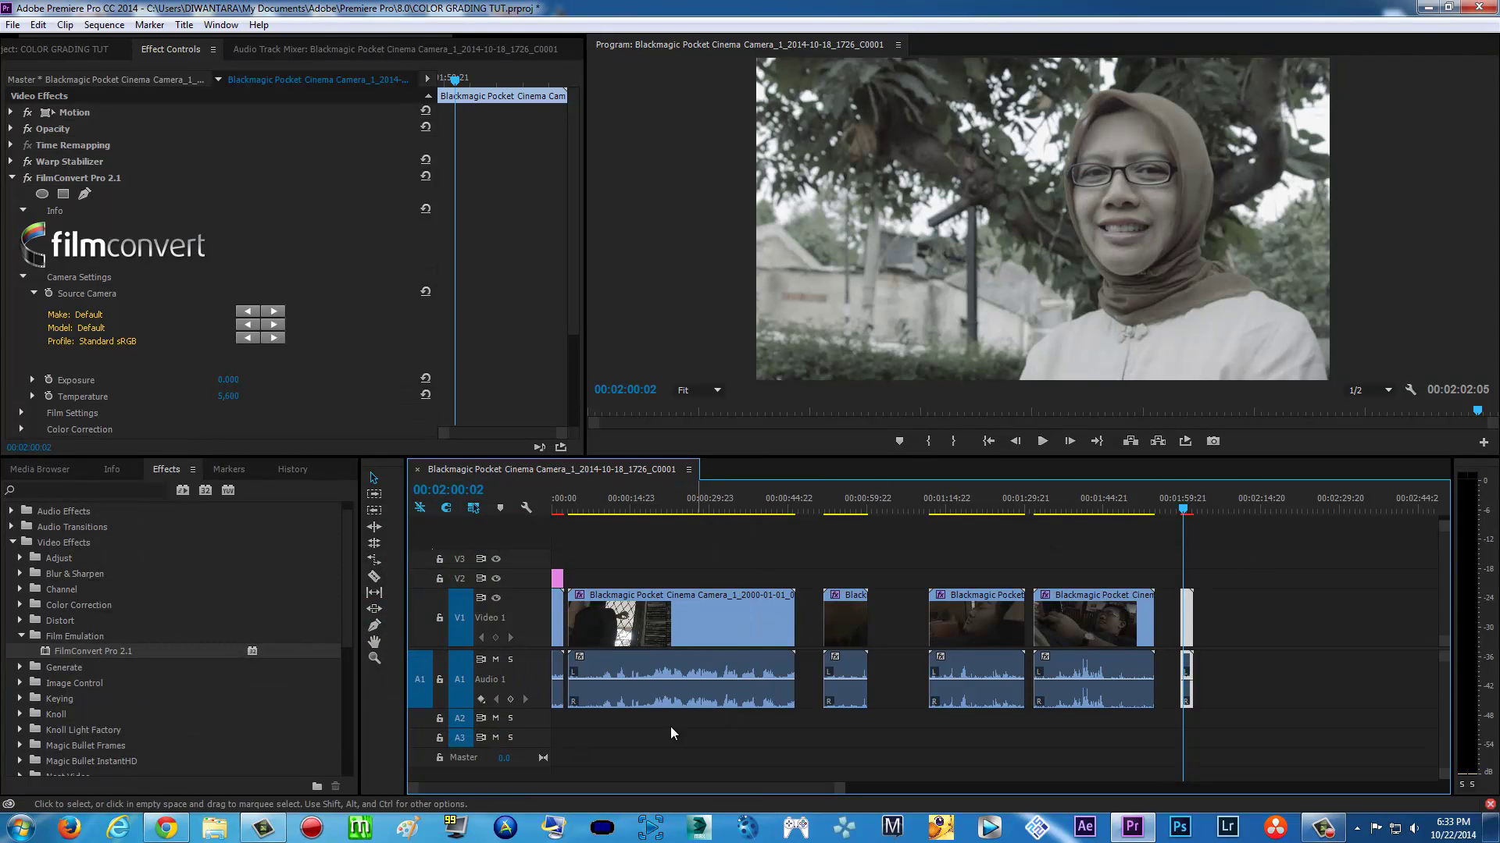
Step: Remove the existing FilmConvert Pro 2.1 effect from the last clip and apply a fresh FilmConvert Pro 2.1 effect to it
left_click(12, 178)
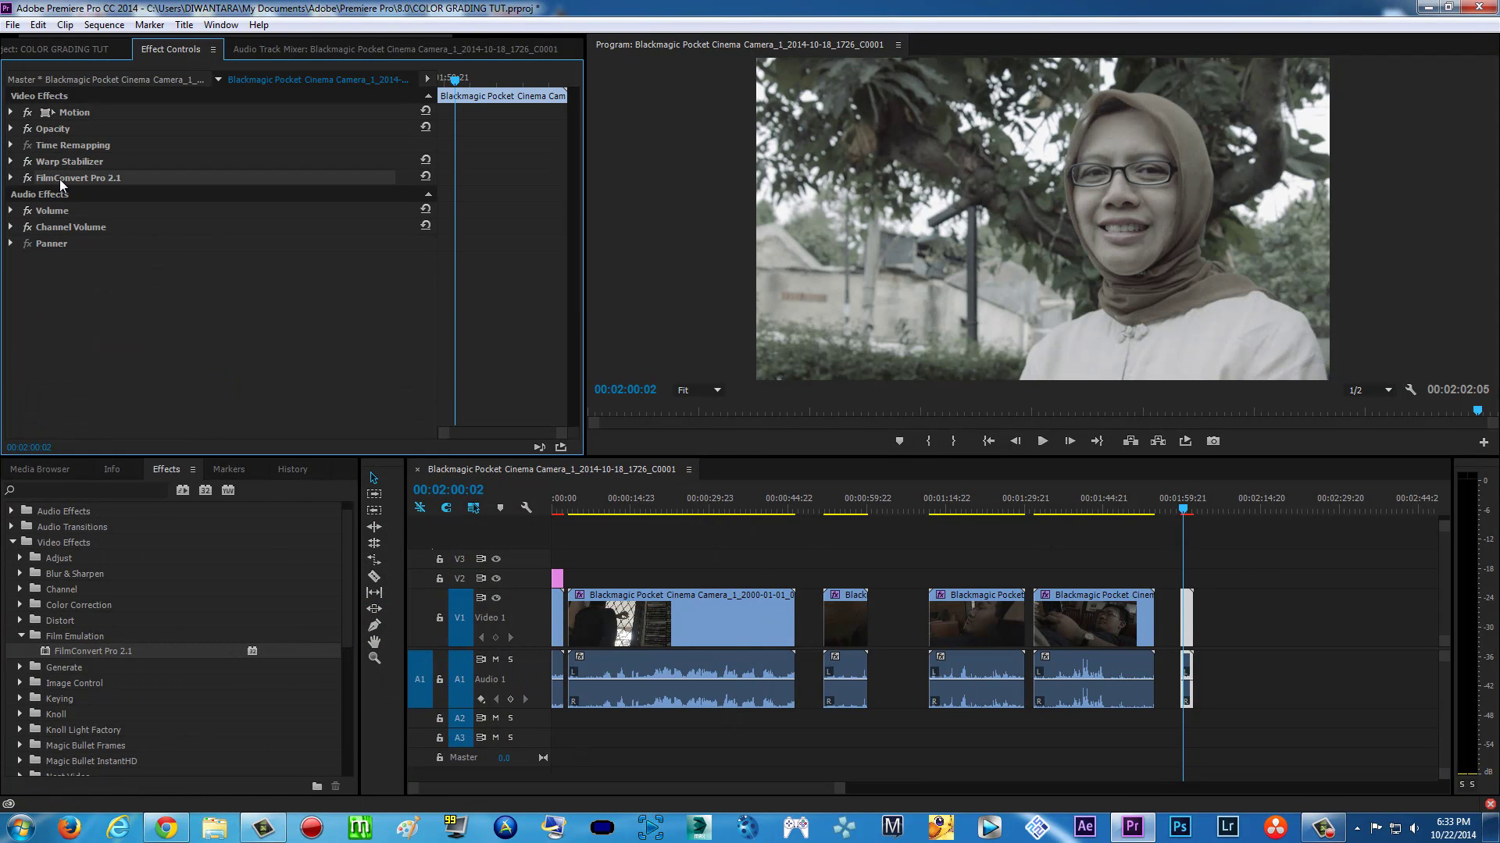
key("Delete")
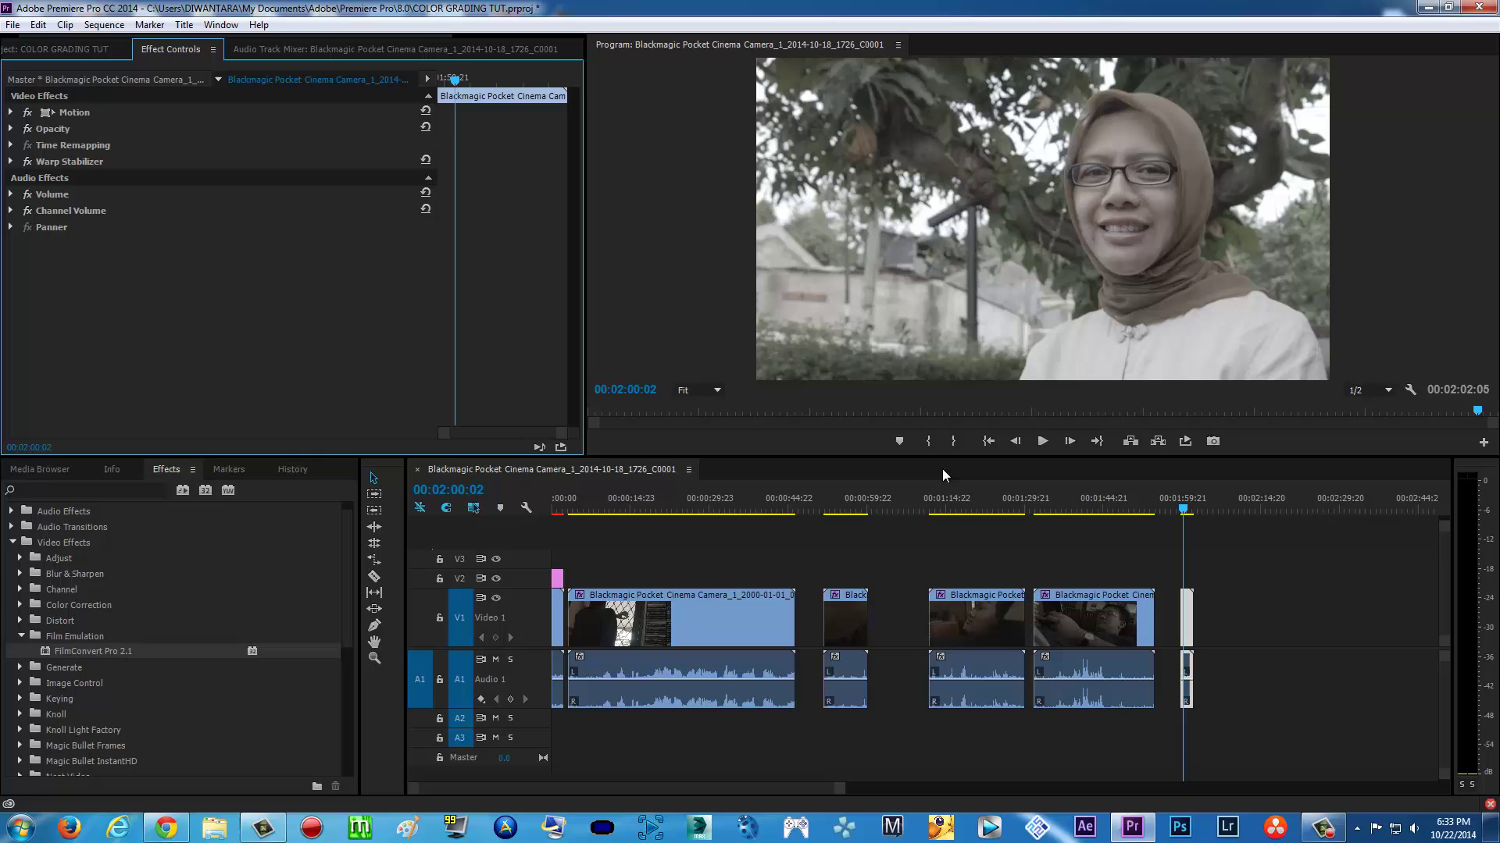
left_click(1188, 608)
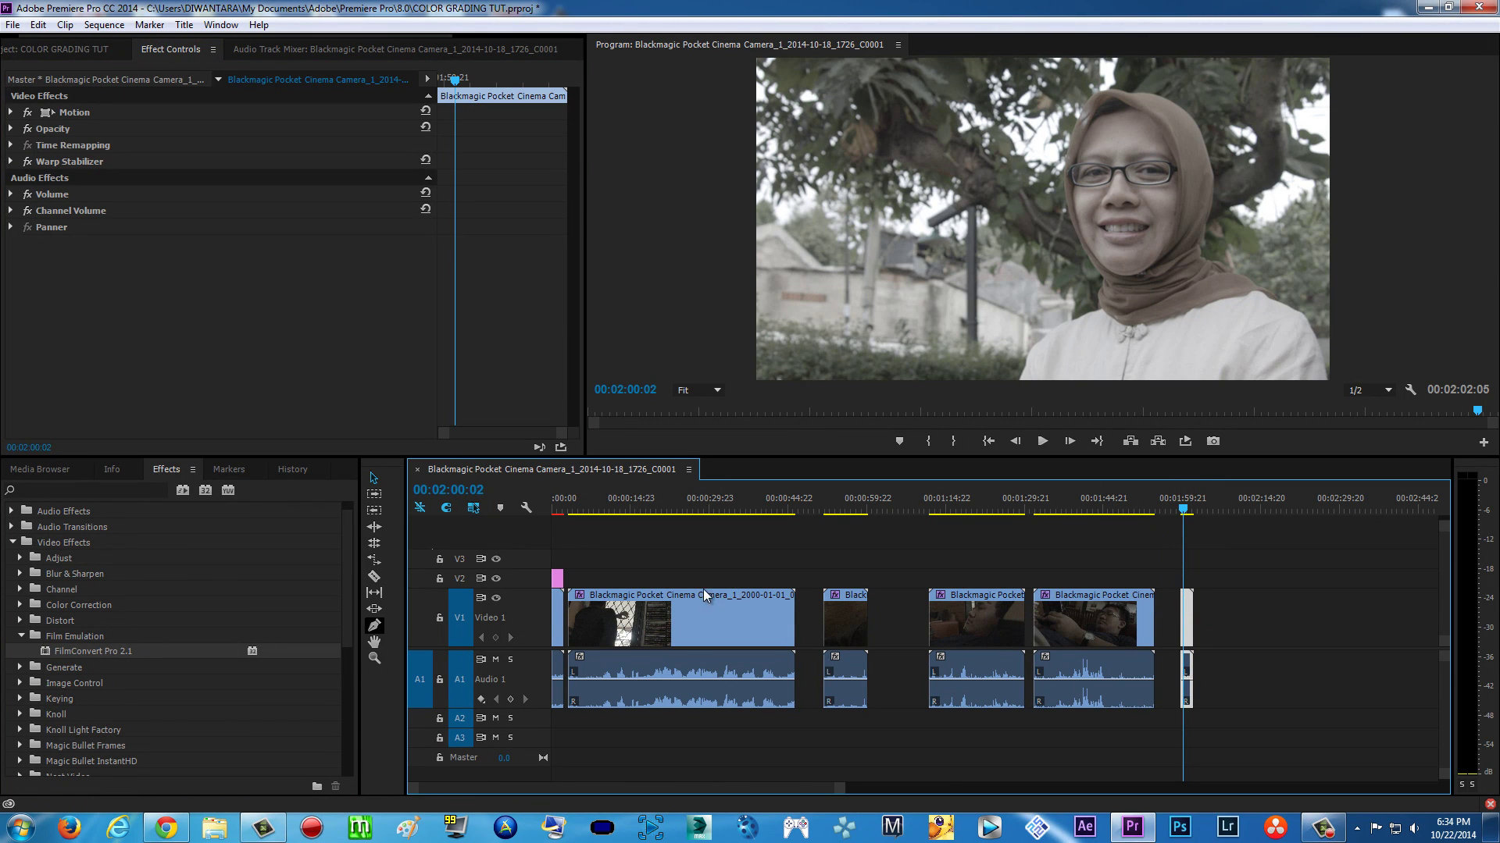
left_click(46, 655)
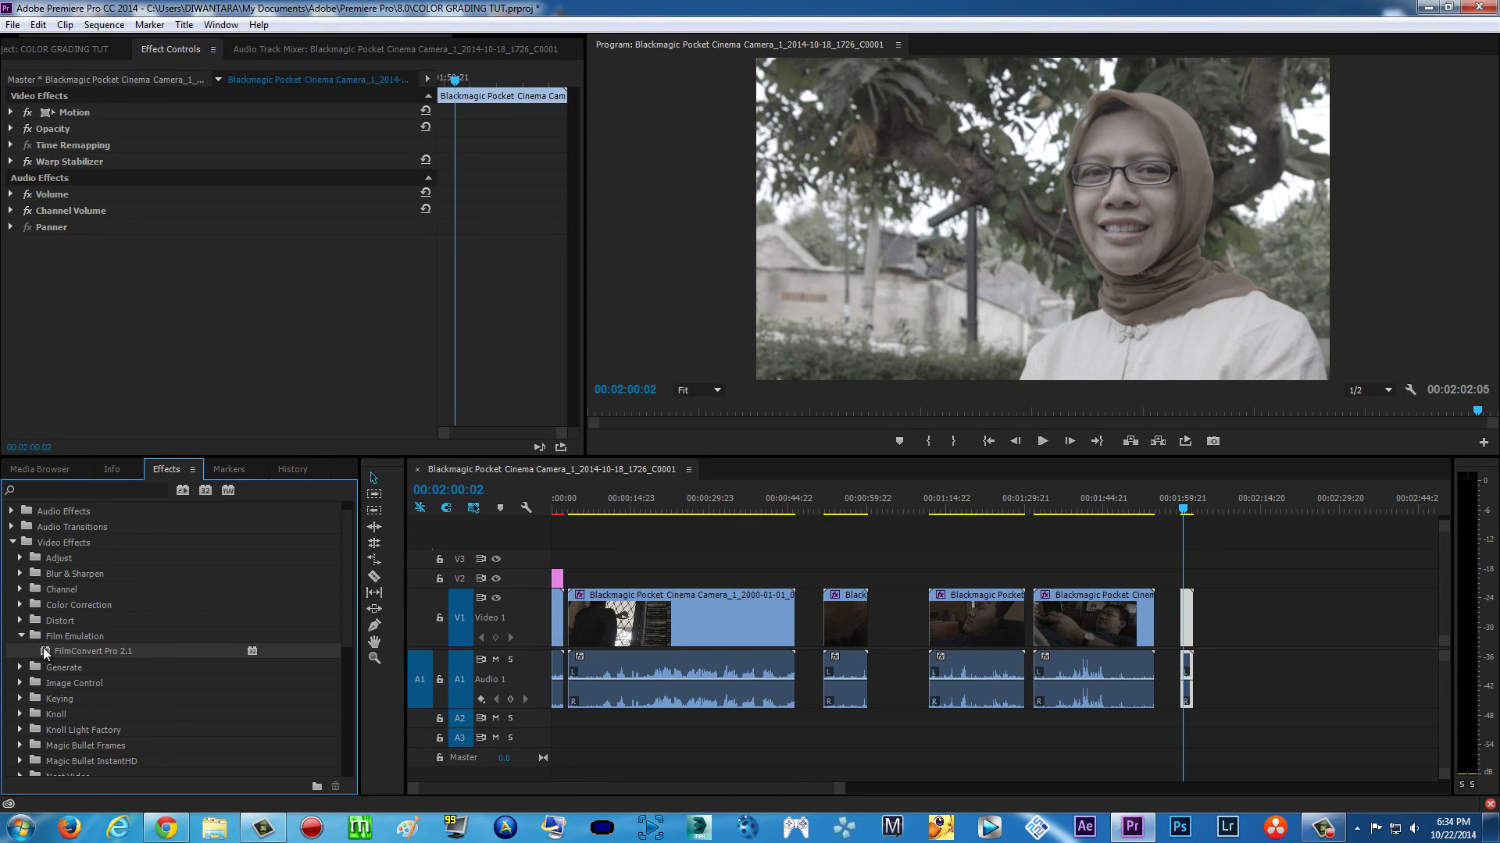
left_click_drag(43, 648, 1186, 617)
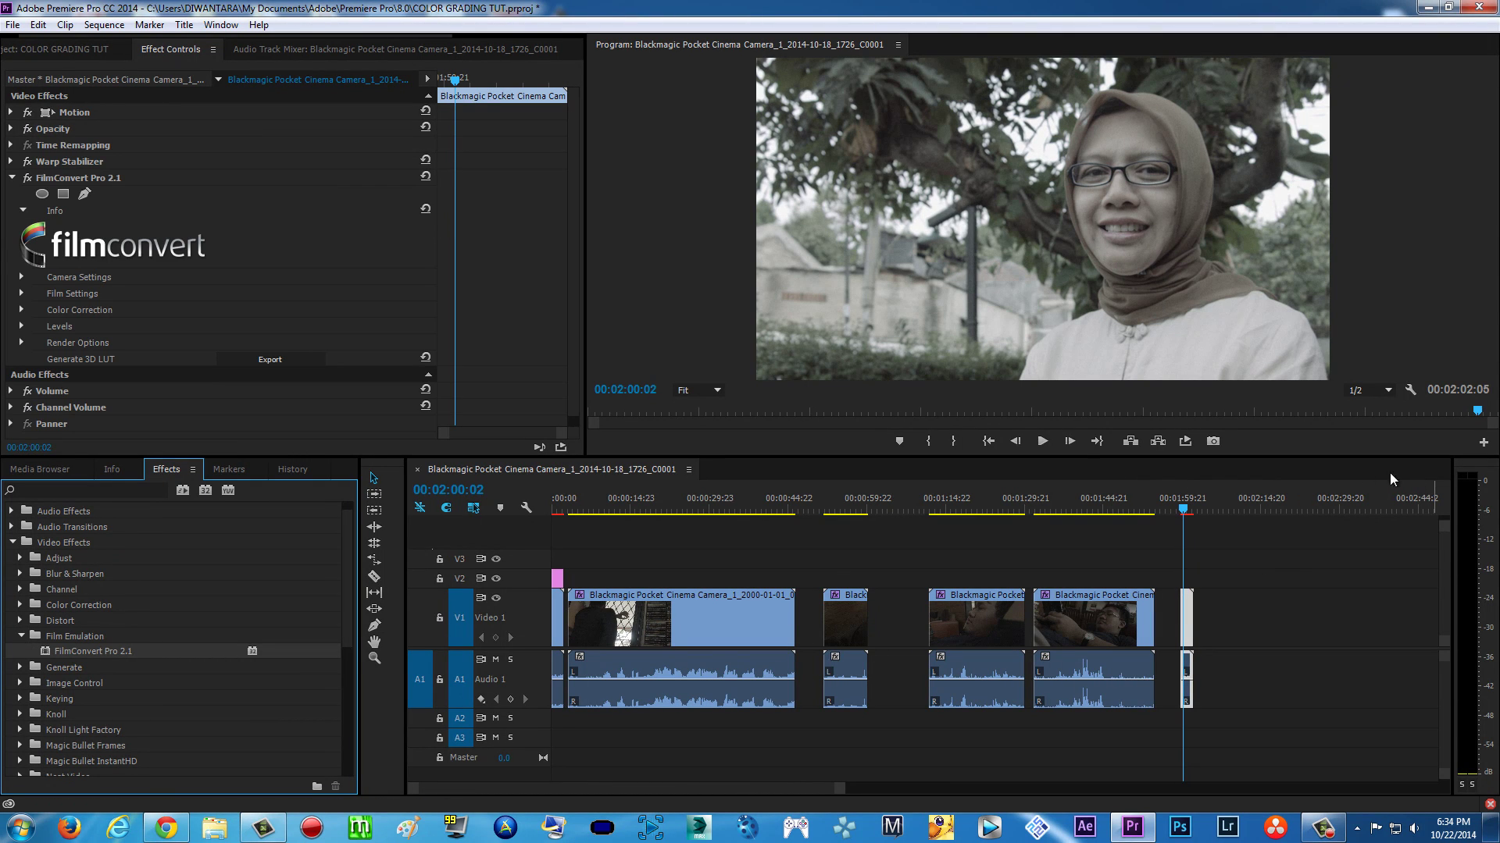
Step: Expand FilmConvert's Camera Settings and set the source camera to make Black Magic Design, model BM Pocket CC, profile Film
left_click(23, 278)
scroll(569, 237, "down", 3)
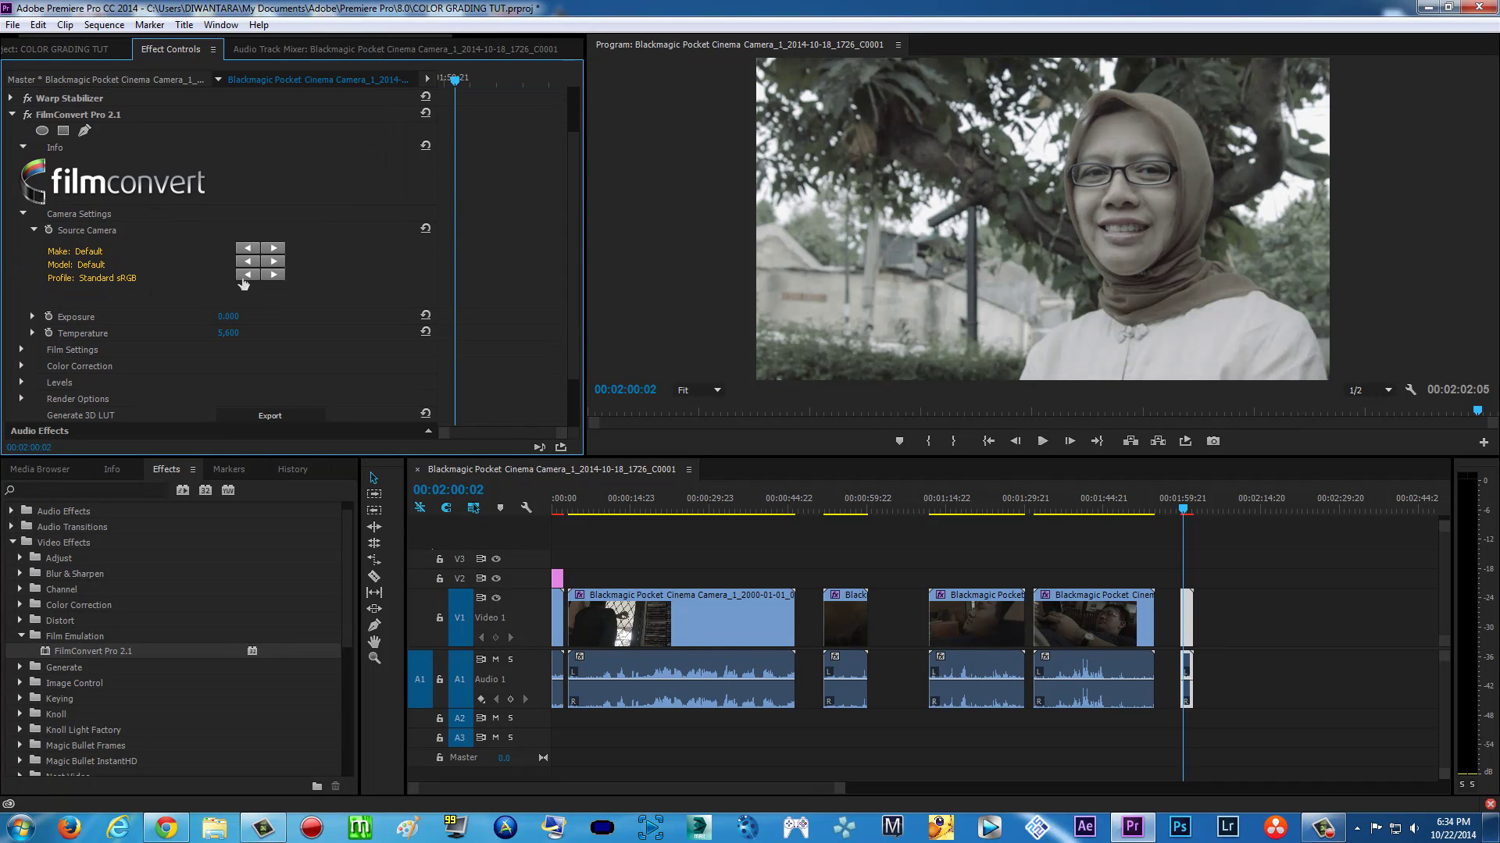
left_click(274, 249)
left_click(275, 249)
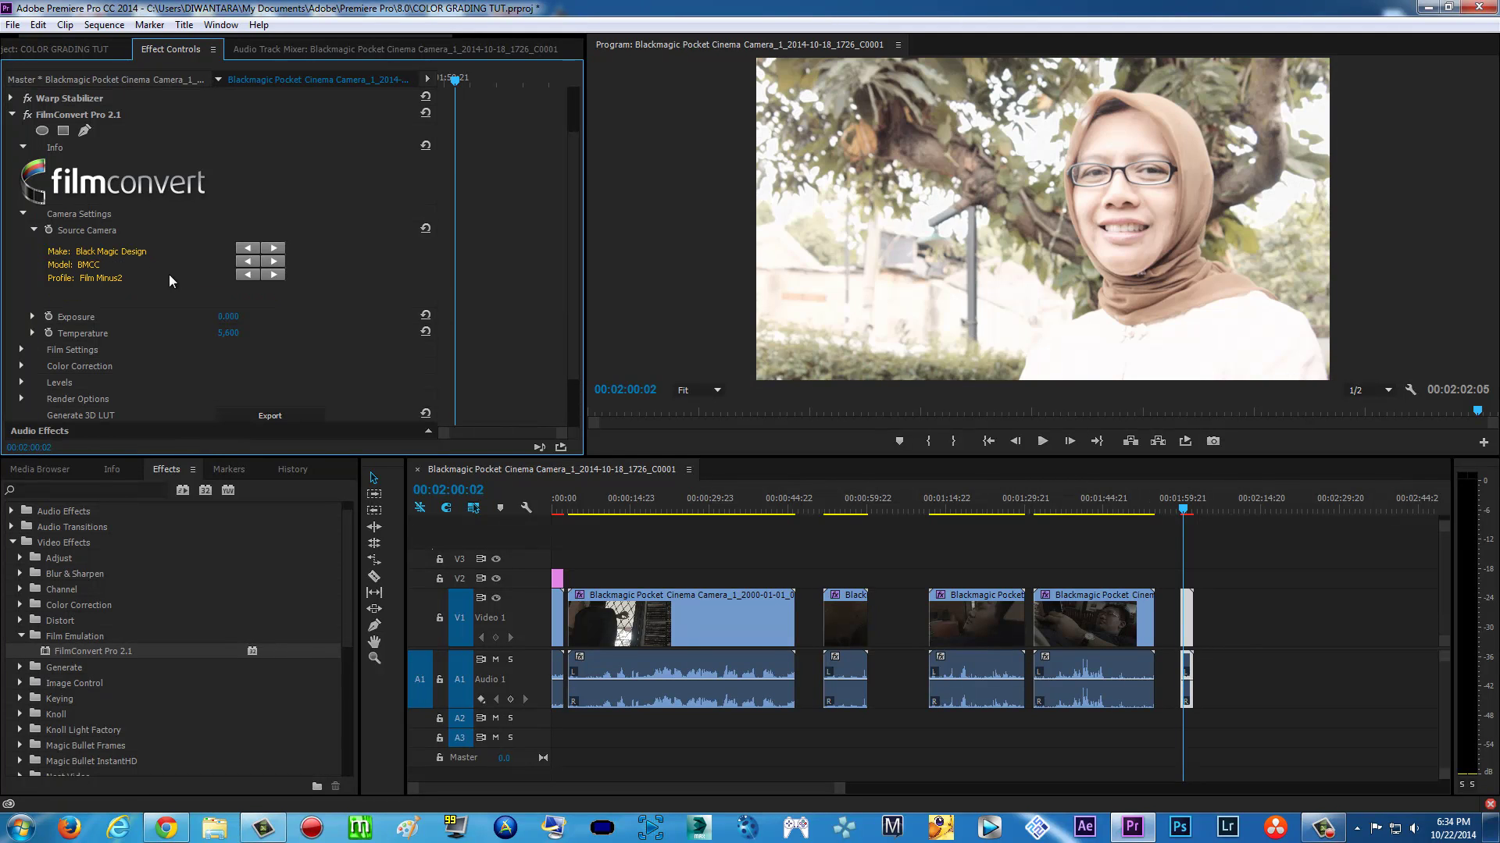
left_click(273, 261)
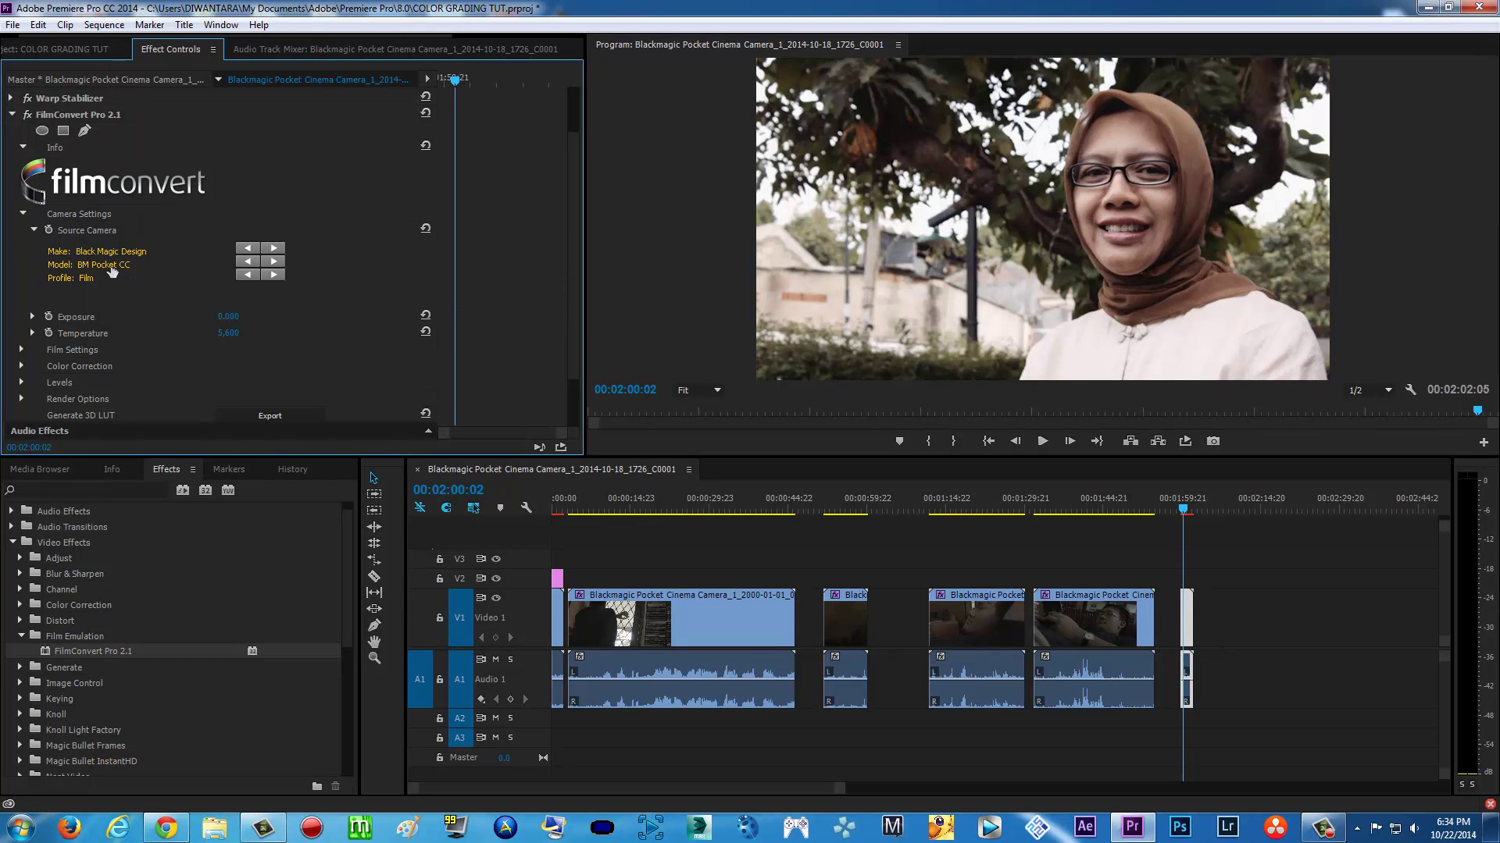
Step: Try the Canon camera make, return to Black Magic Design with model BMCC, and set the profile to Film
left_click(248, 248)
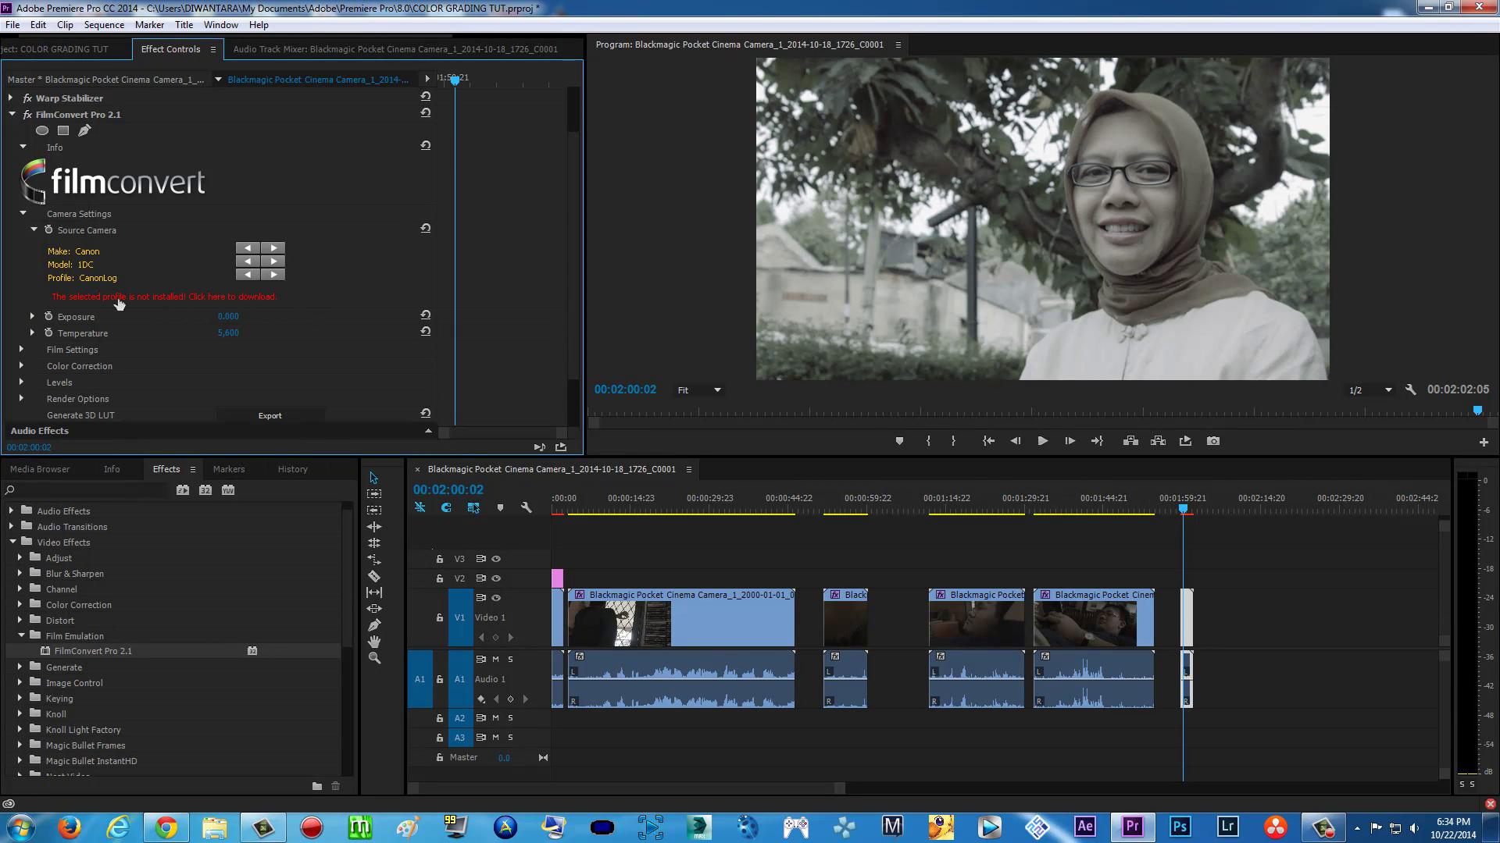
left_click(249, 249)
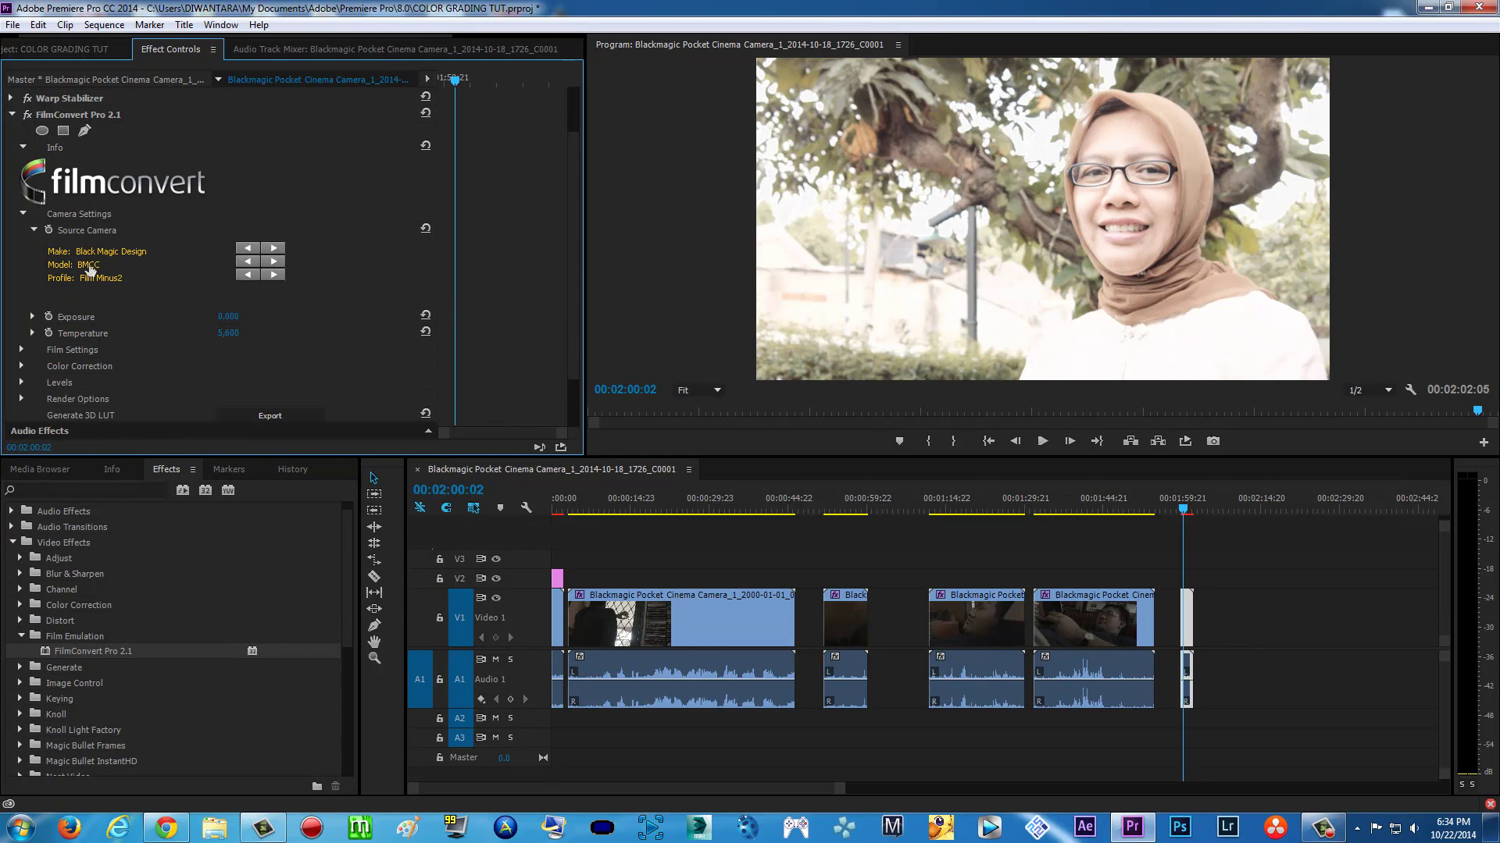
left_click(272, 275)
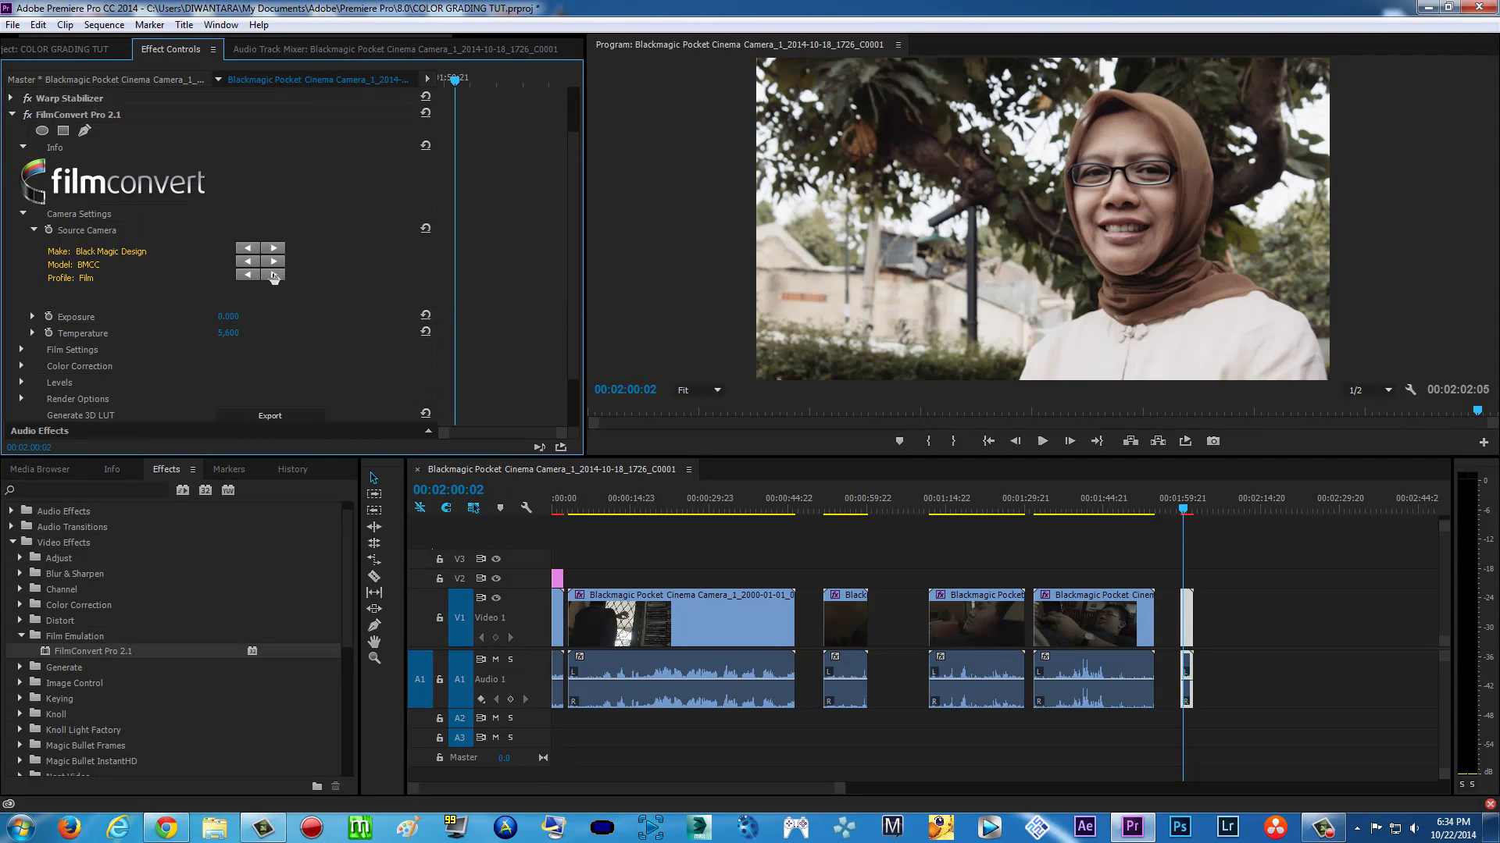
left_click(273, 274)
left_click(256, 275)
scroll(571, 250, "down", 3)
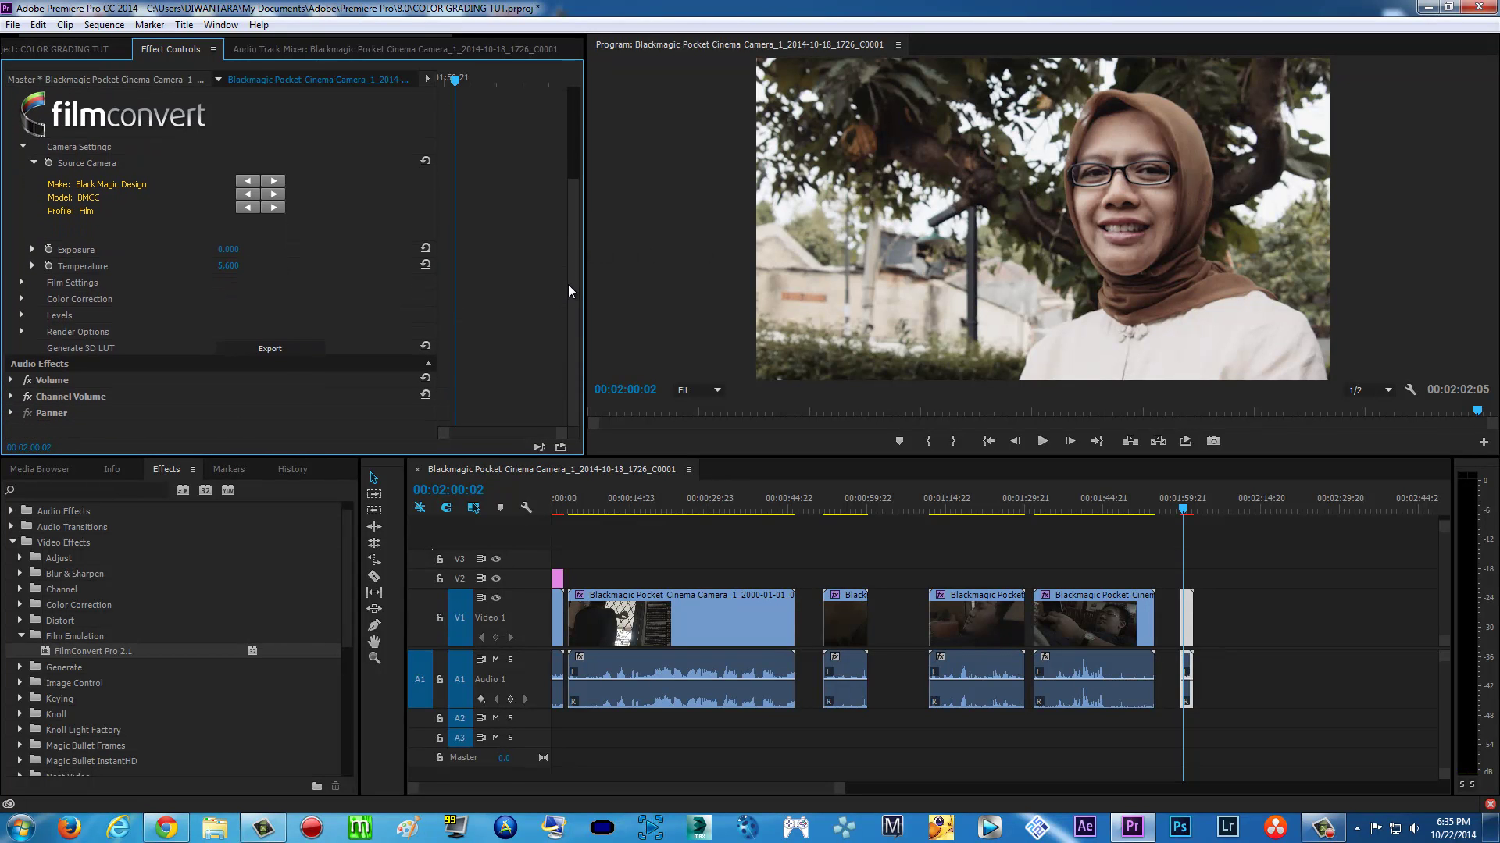
Step: In FilmConvert's Film Settings, compare film stocks including KD 5213 Vis3, FJ SuperX 400 and FJ 8553 ET, and choose FJ 8563 RL
left_click(21, 283)
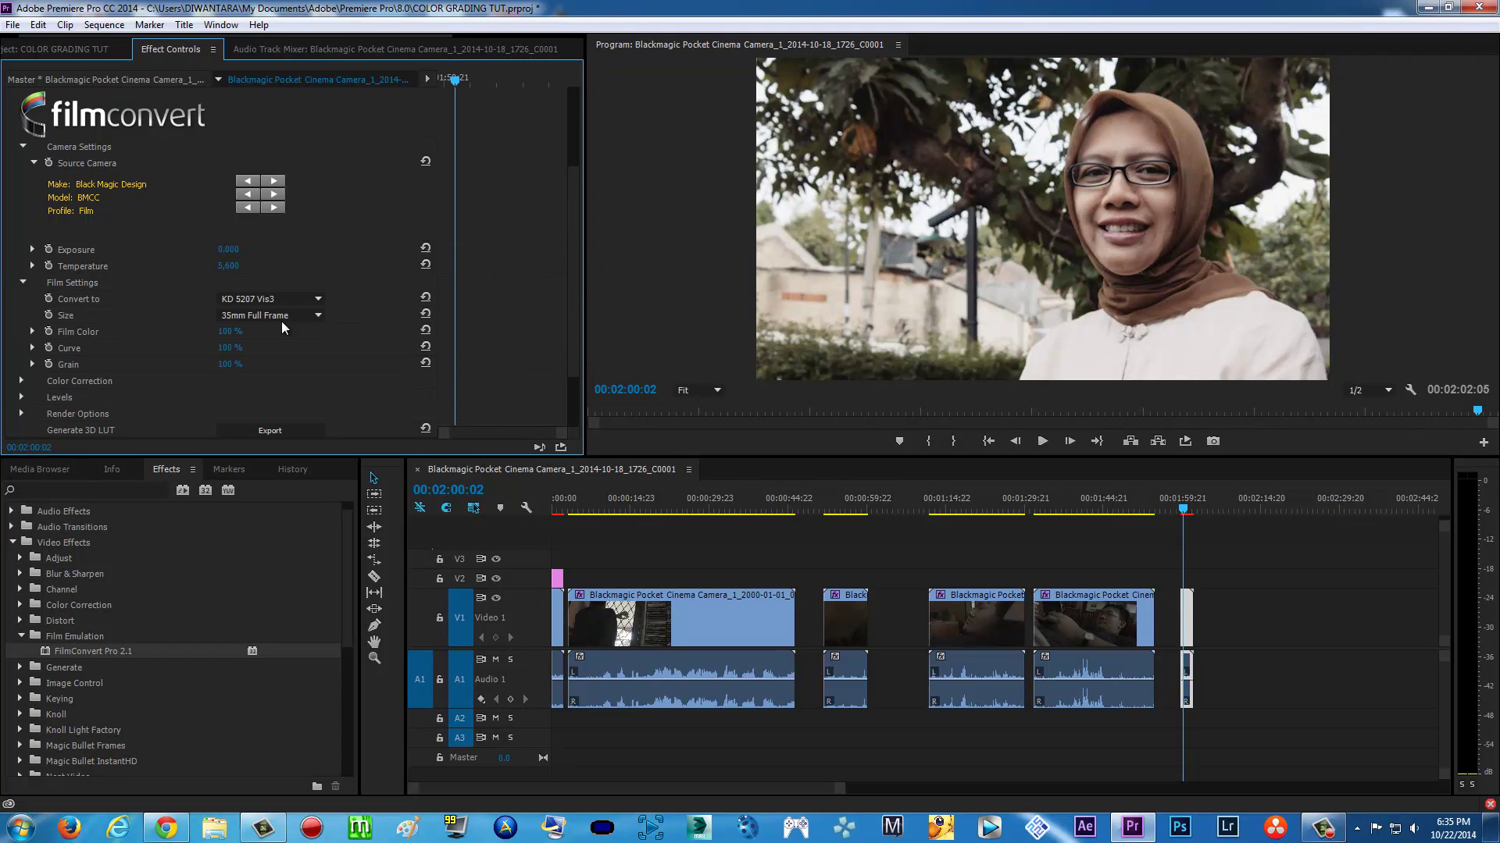
left_click(321, 302)
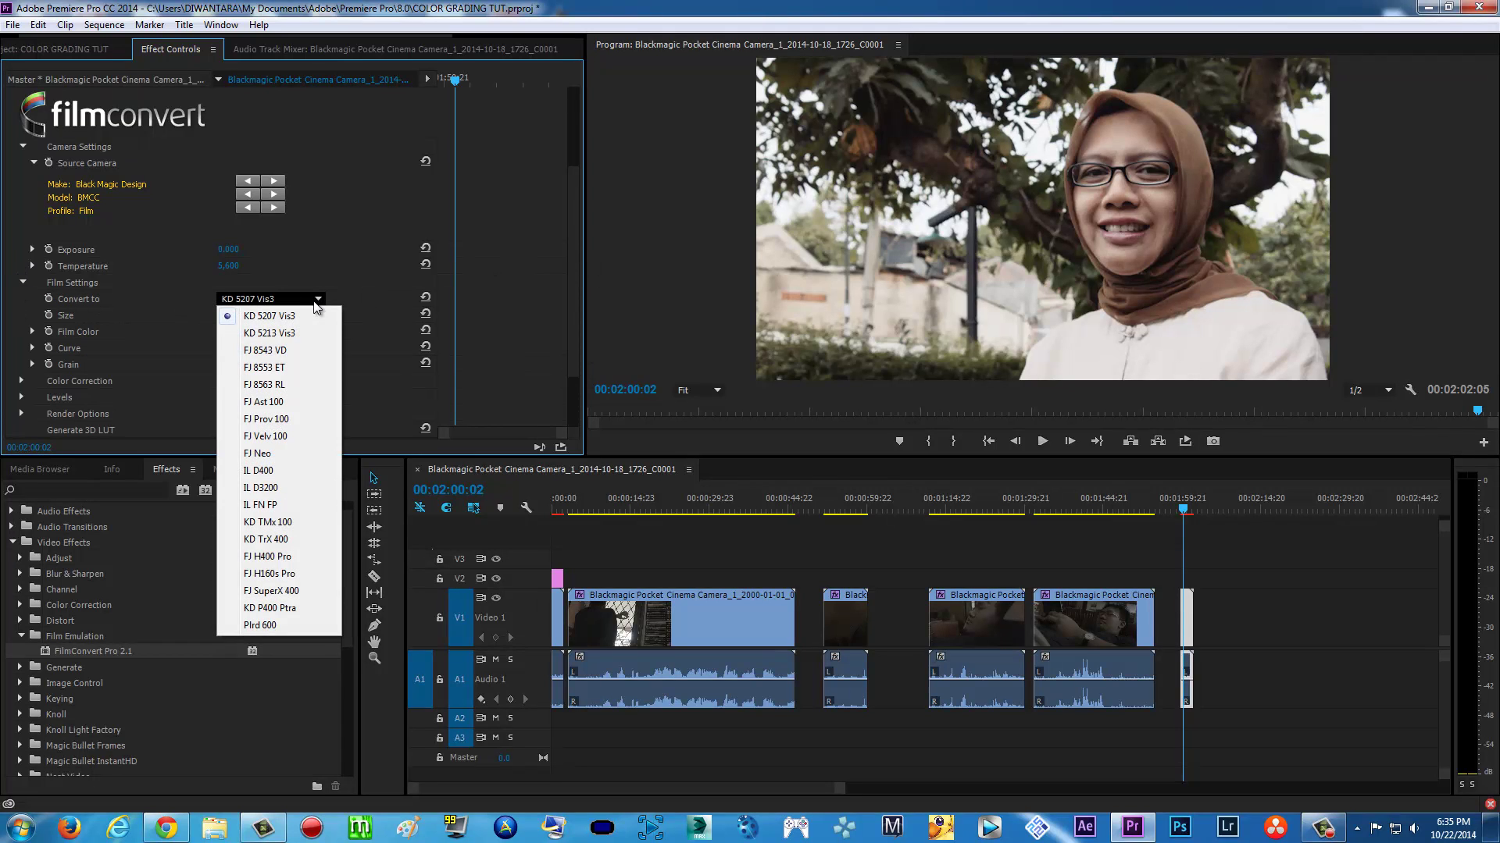
left_click(293, 334)
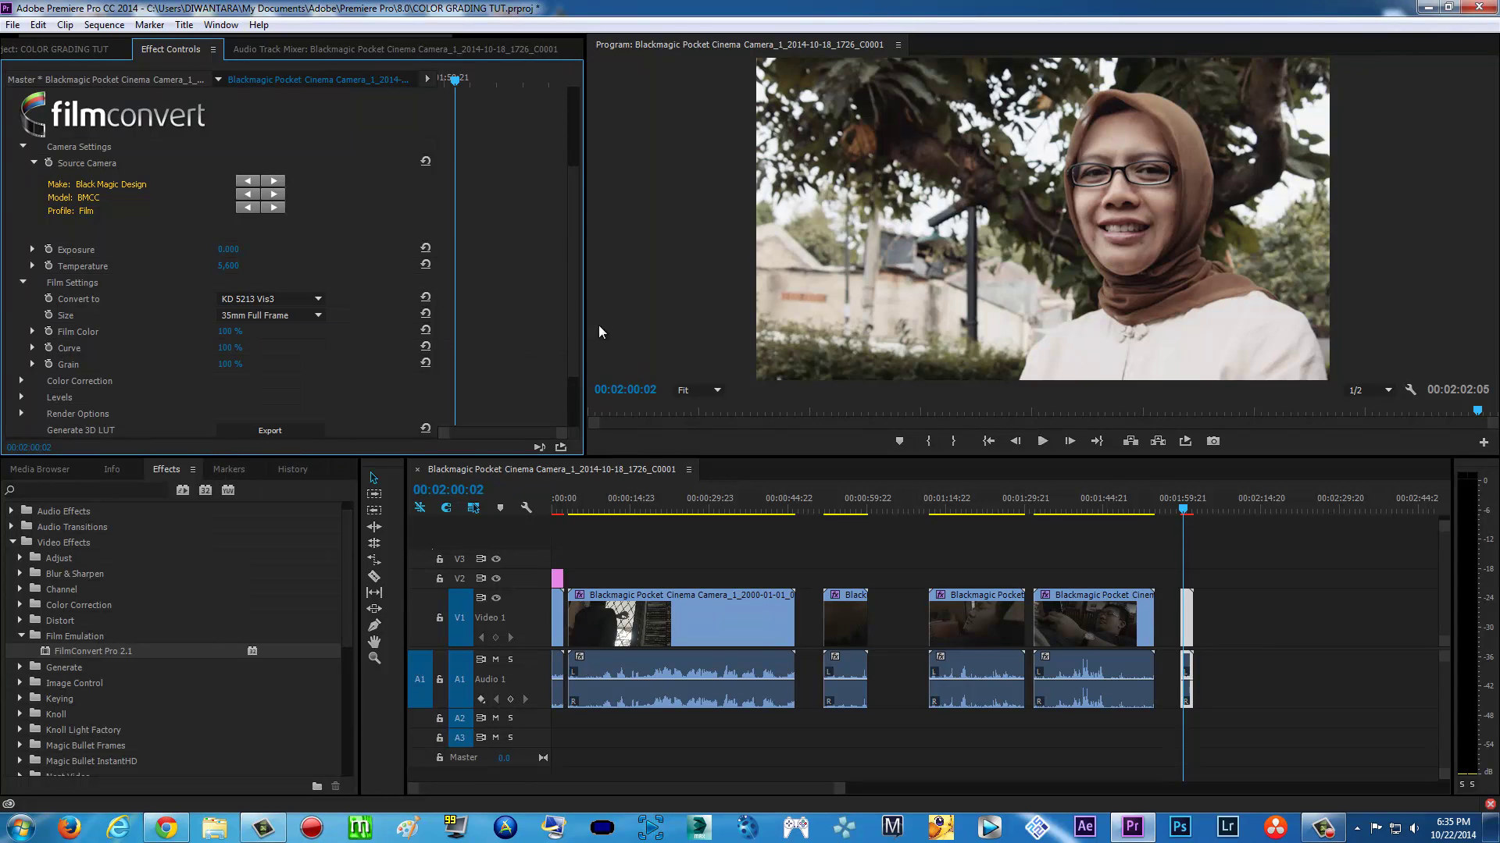
left_click(268, 304)
left_click(273, 384)
left_click(300, 300)
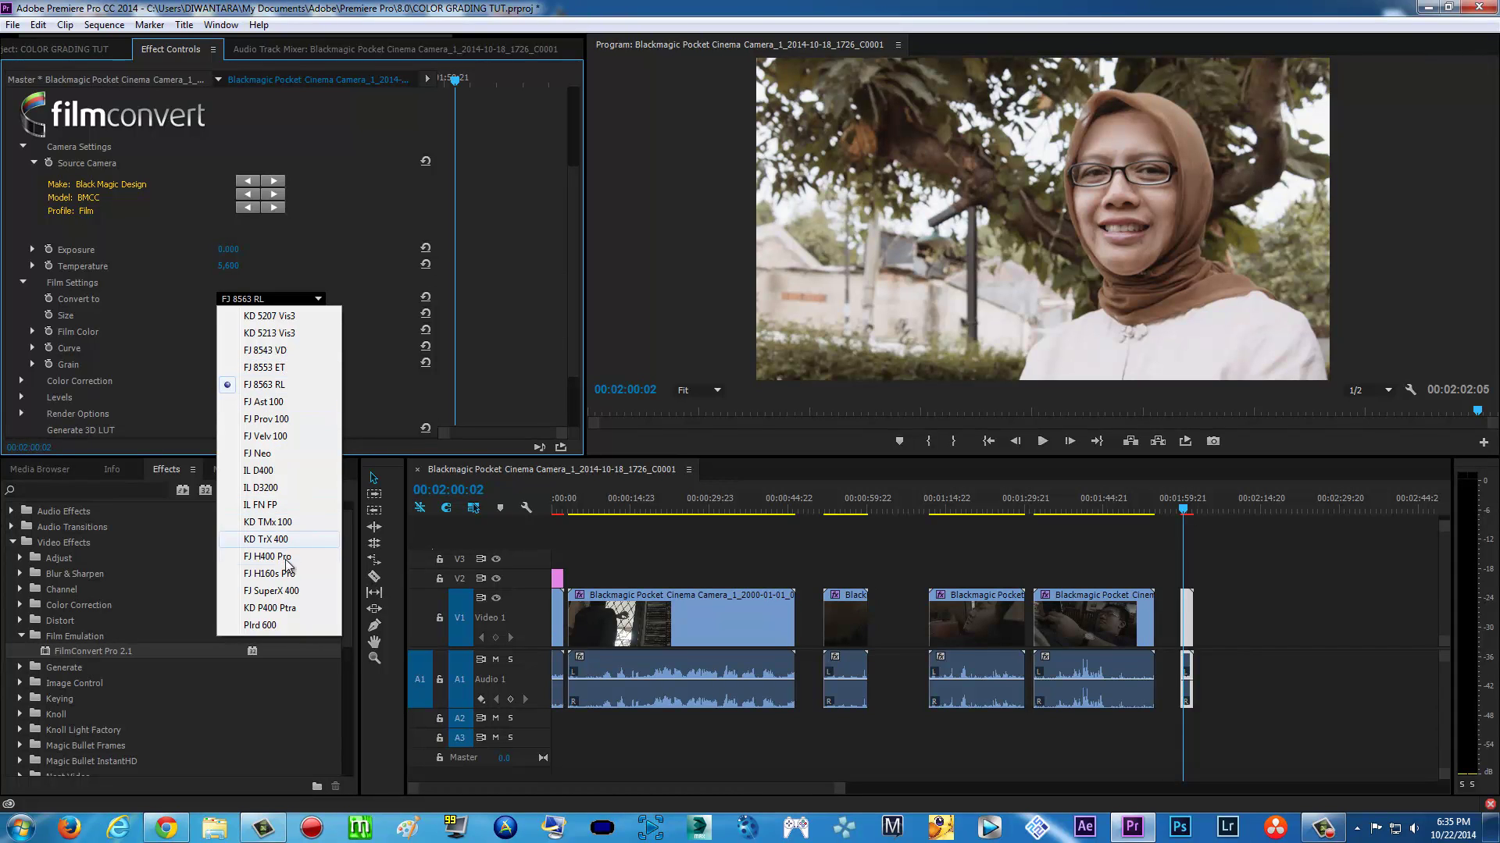
left_click(278, 592)
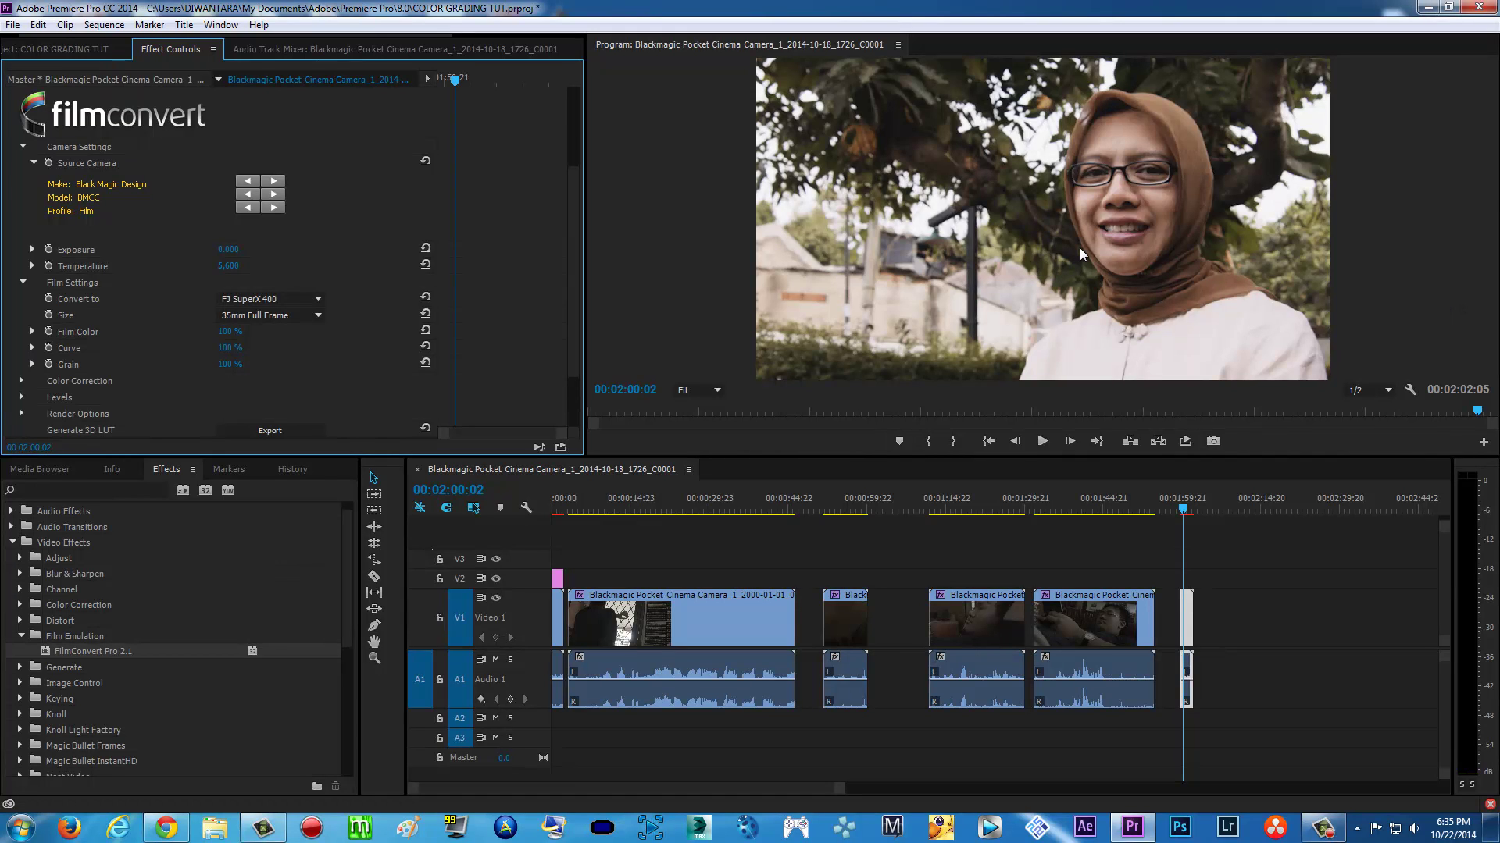
left_click(301, 299)
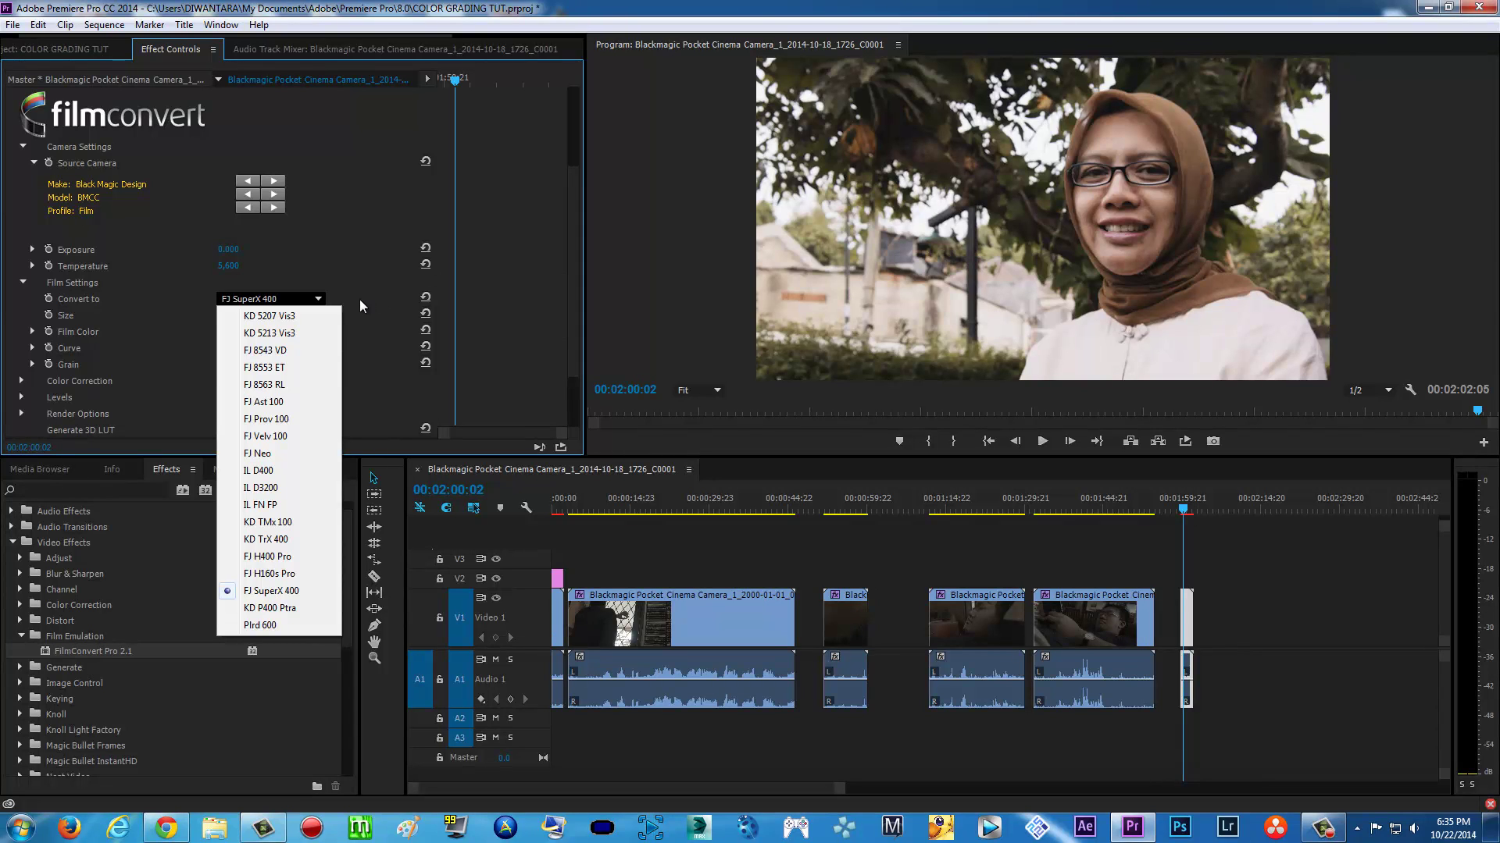
left_click(285, 368)
left_click(308, 298)
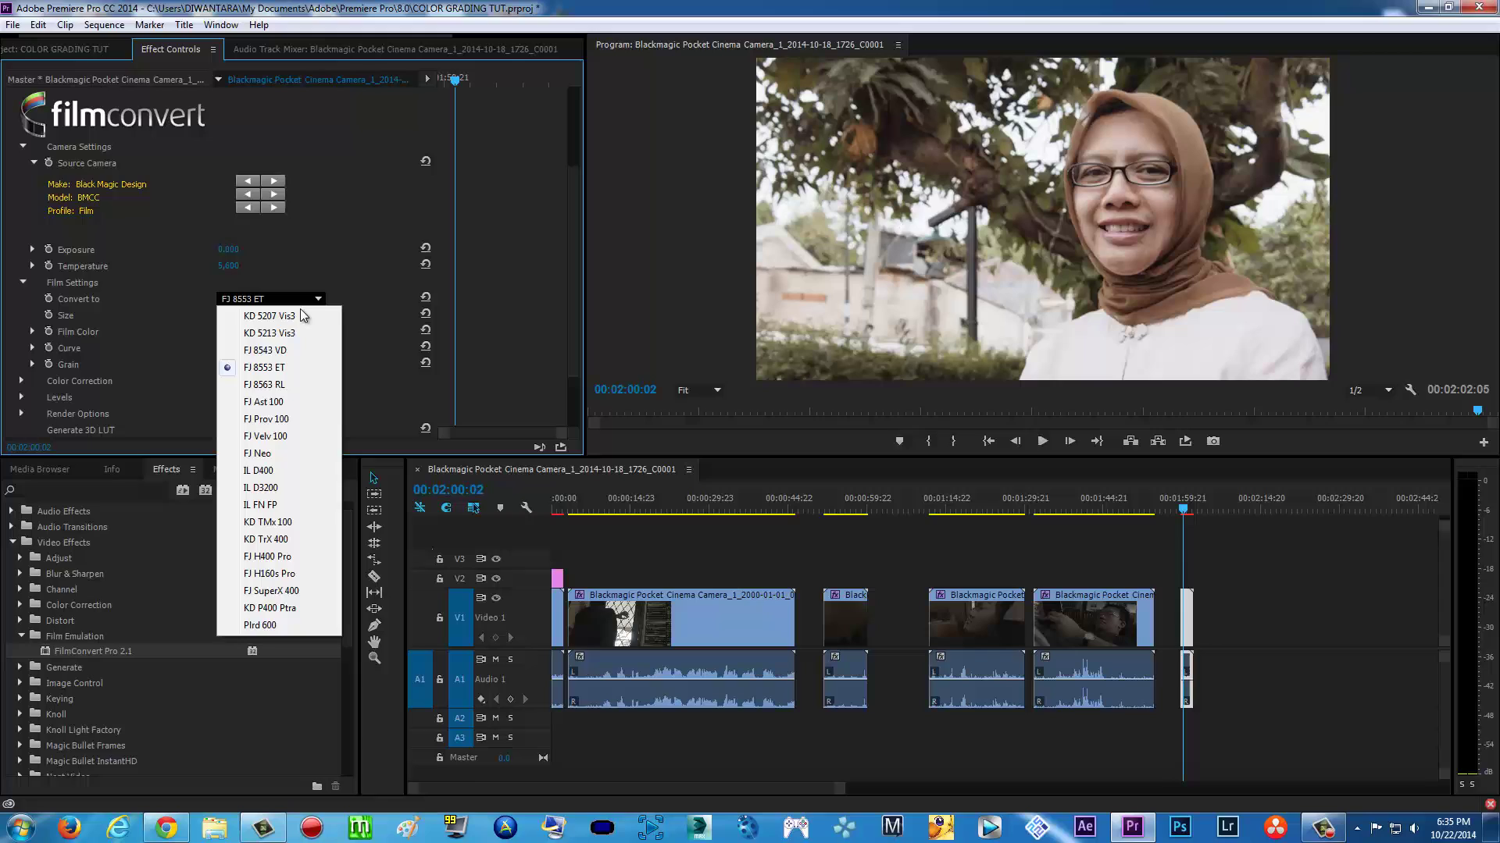
left_click(282, 387)
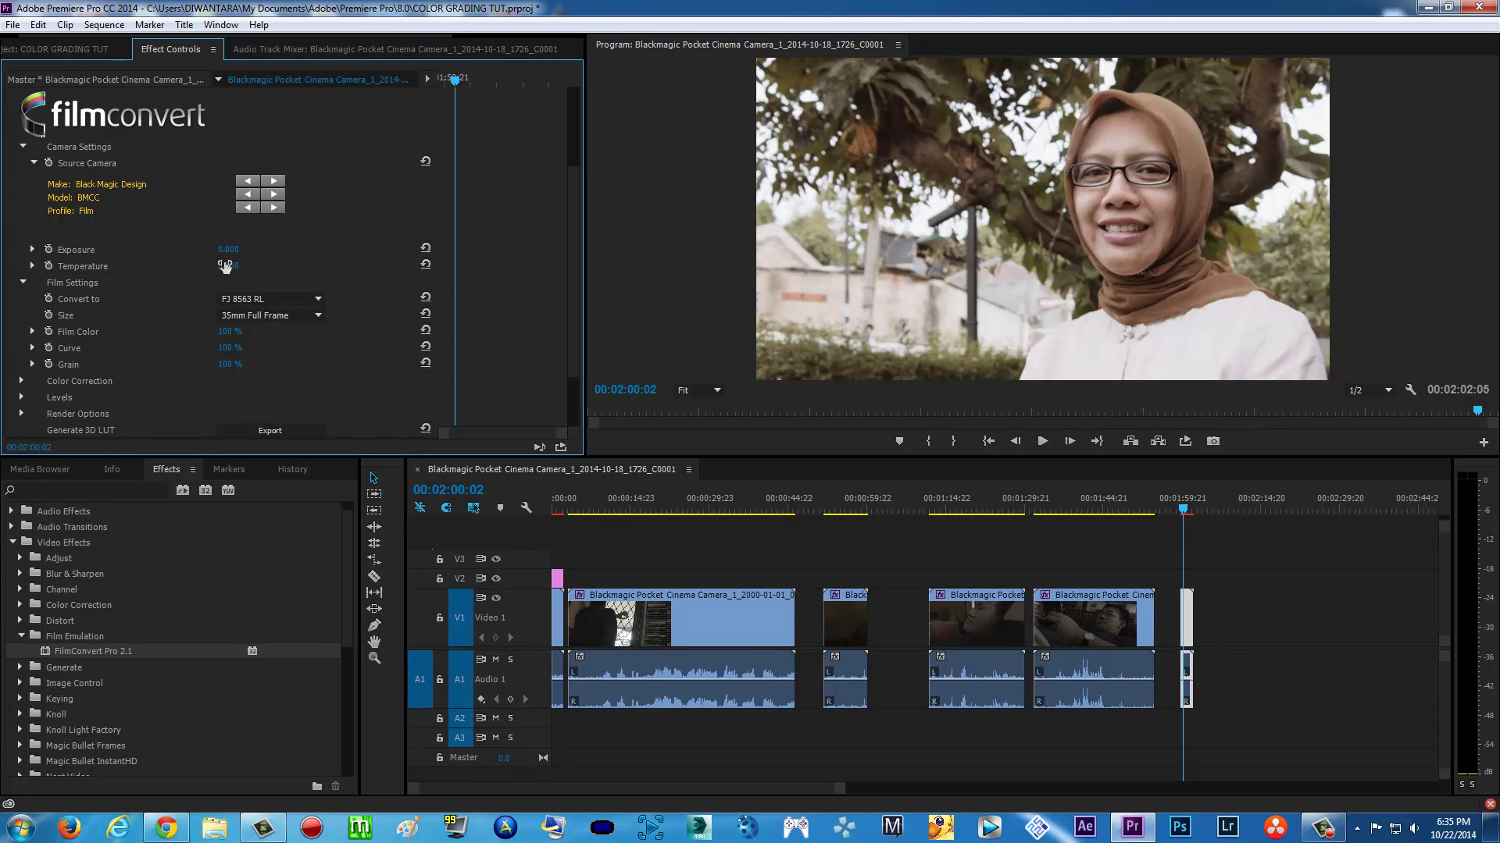
Step: Adjust FilmConvert's Temperature through cooler and warmer looks, settling on about 6,035
left_click_drag(229, 269, 708, 295)
left_click_drag(226, 271, 33, 288)
left_click_drag(236, 271, 328, 285)
Step: Switch the FilmConvert Pro 2.1 effect off and back on to compare the ungraded and graded image
left_click_drag(568, 210, 553, 110)
left_click(30, 179)
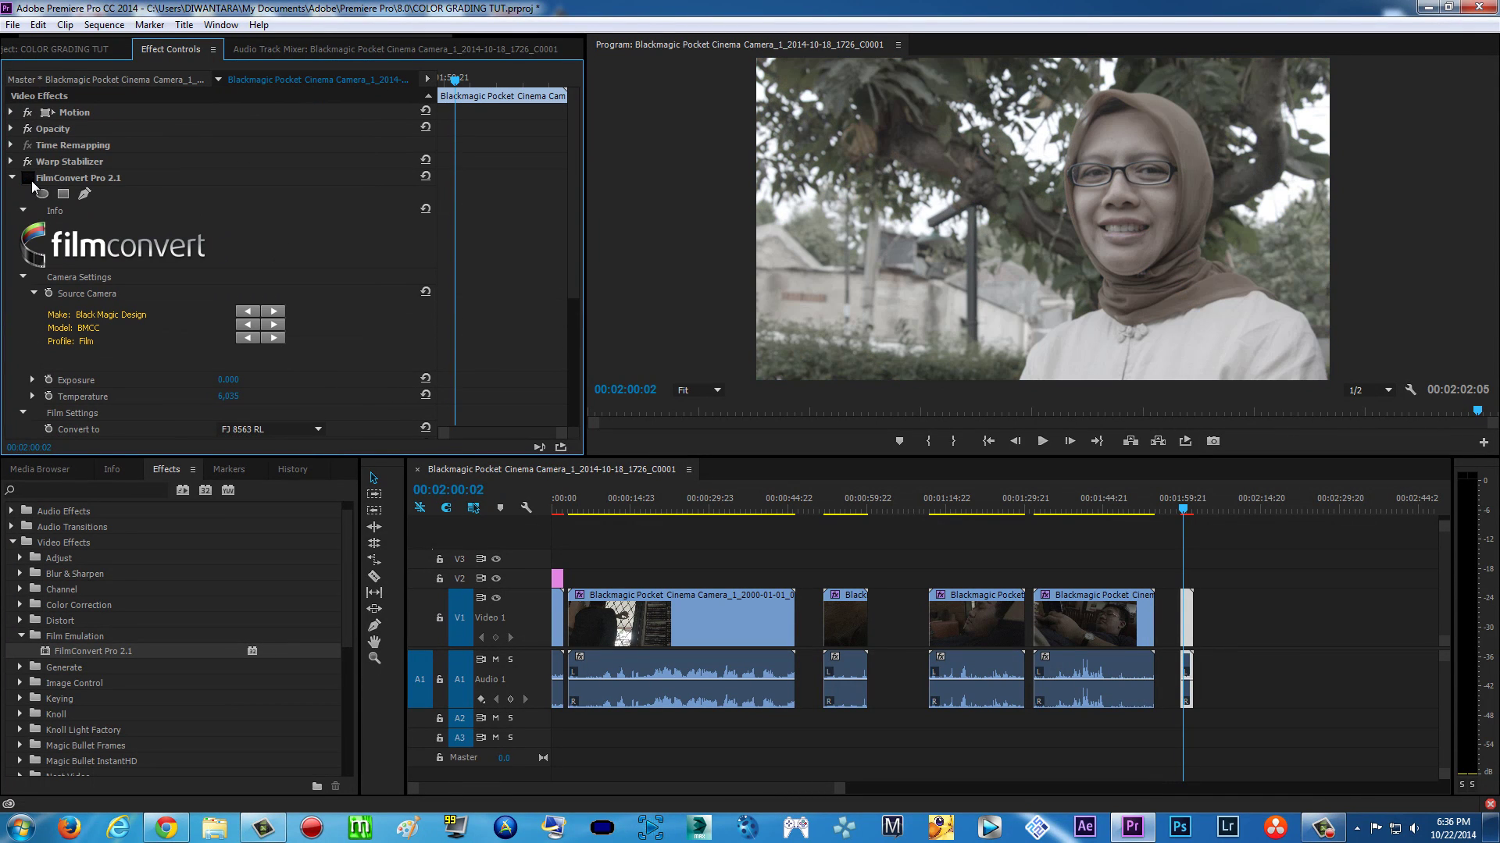
left_click(29, 179)
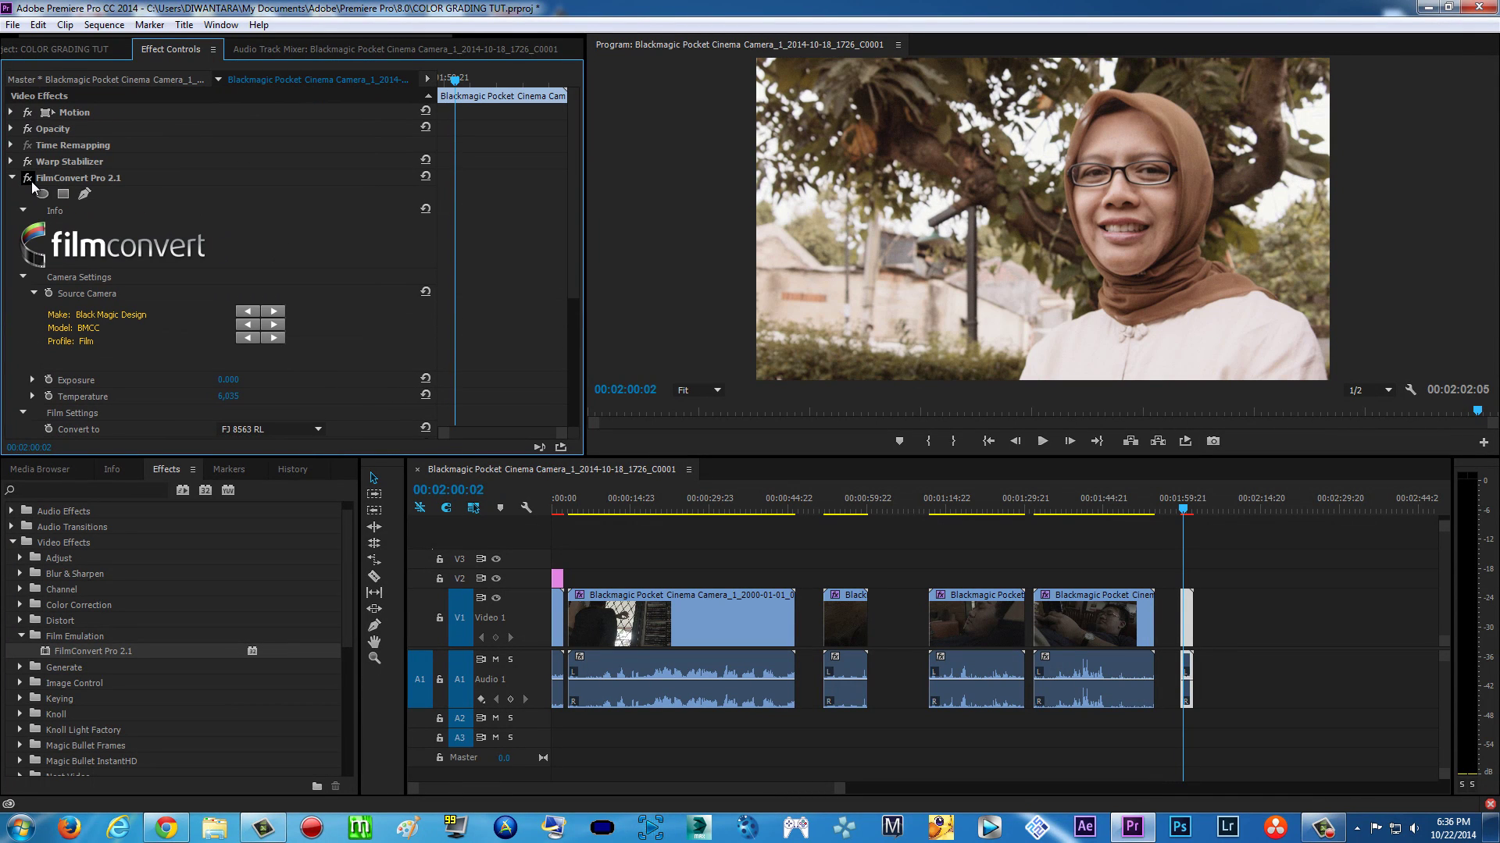
Step: Compare the BMCC and BM Pocket CC source camera models, choosing BM Pocket CC with the Film profile
left_click(578, 261)
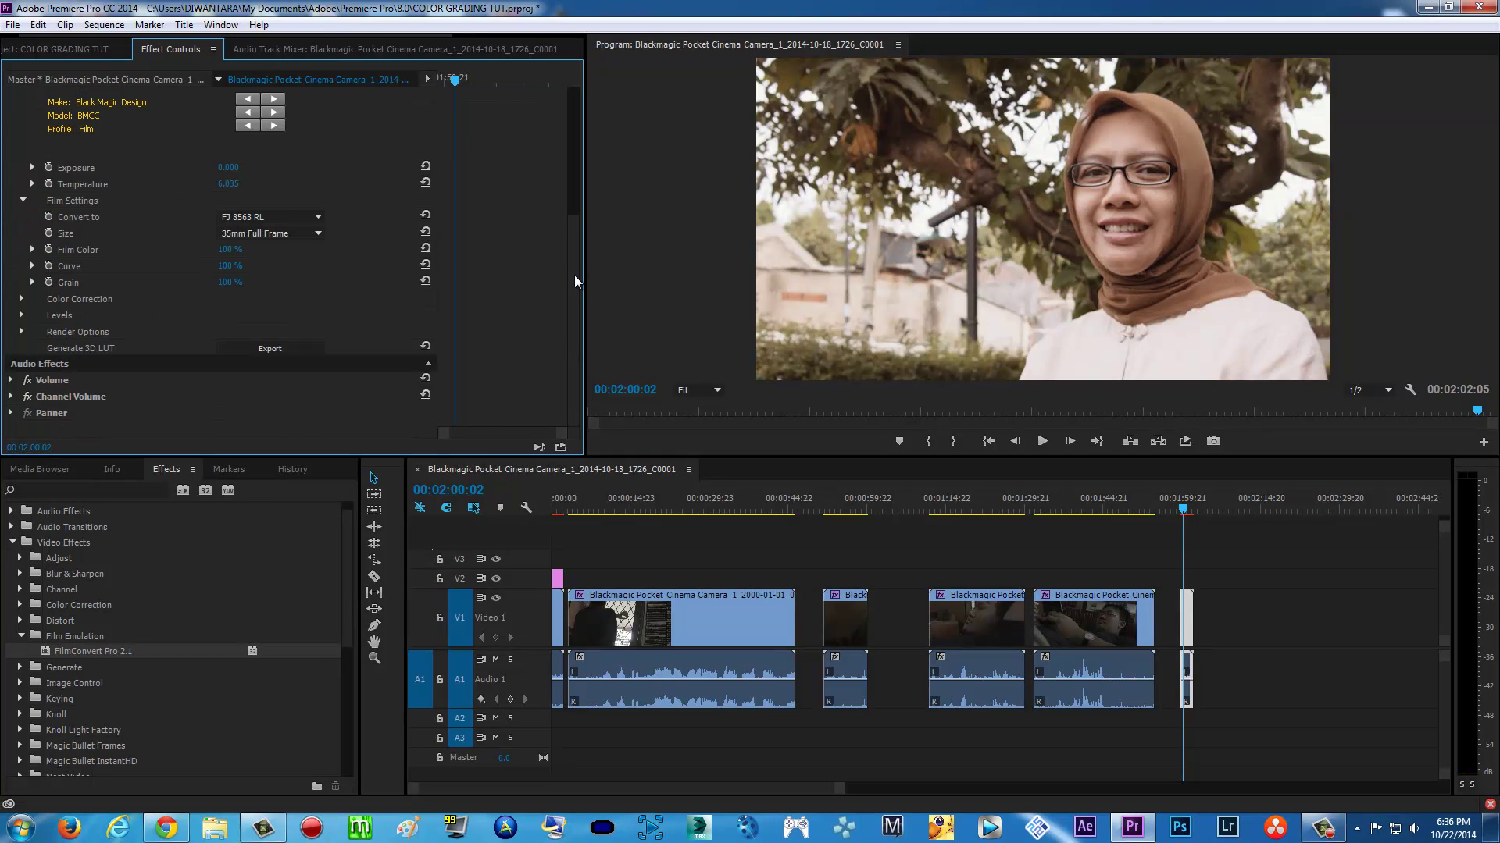
left_click_drag(578, 265, 565, 200)
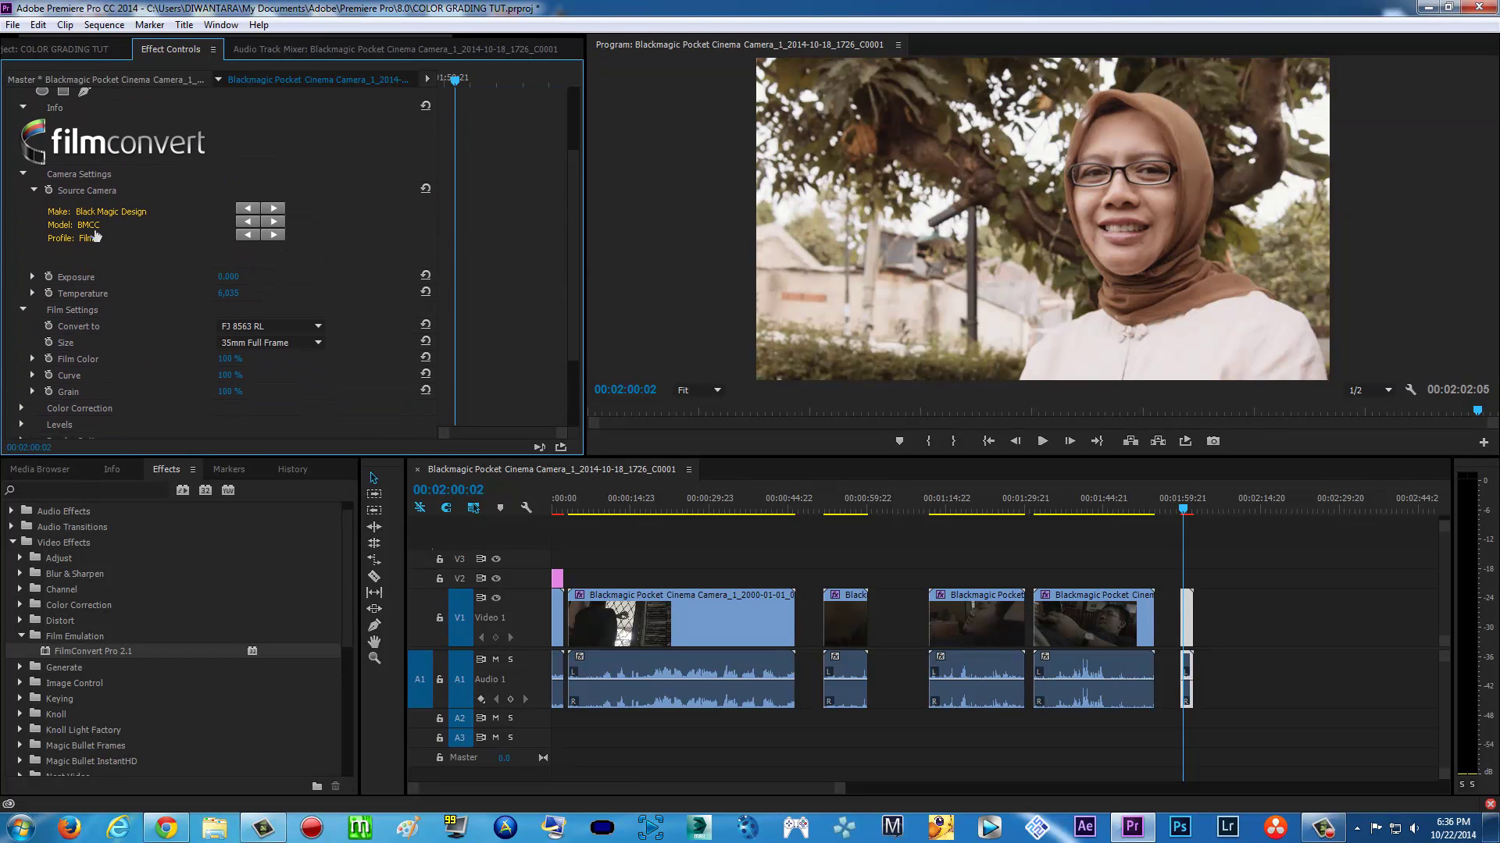
left_click(277, 224)
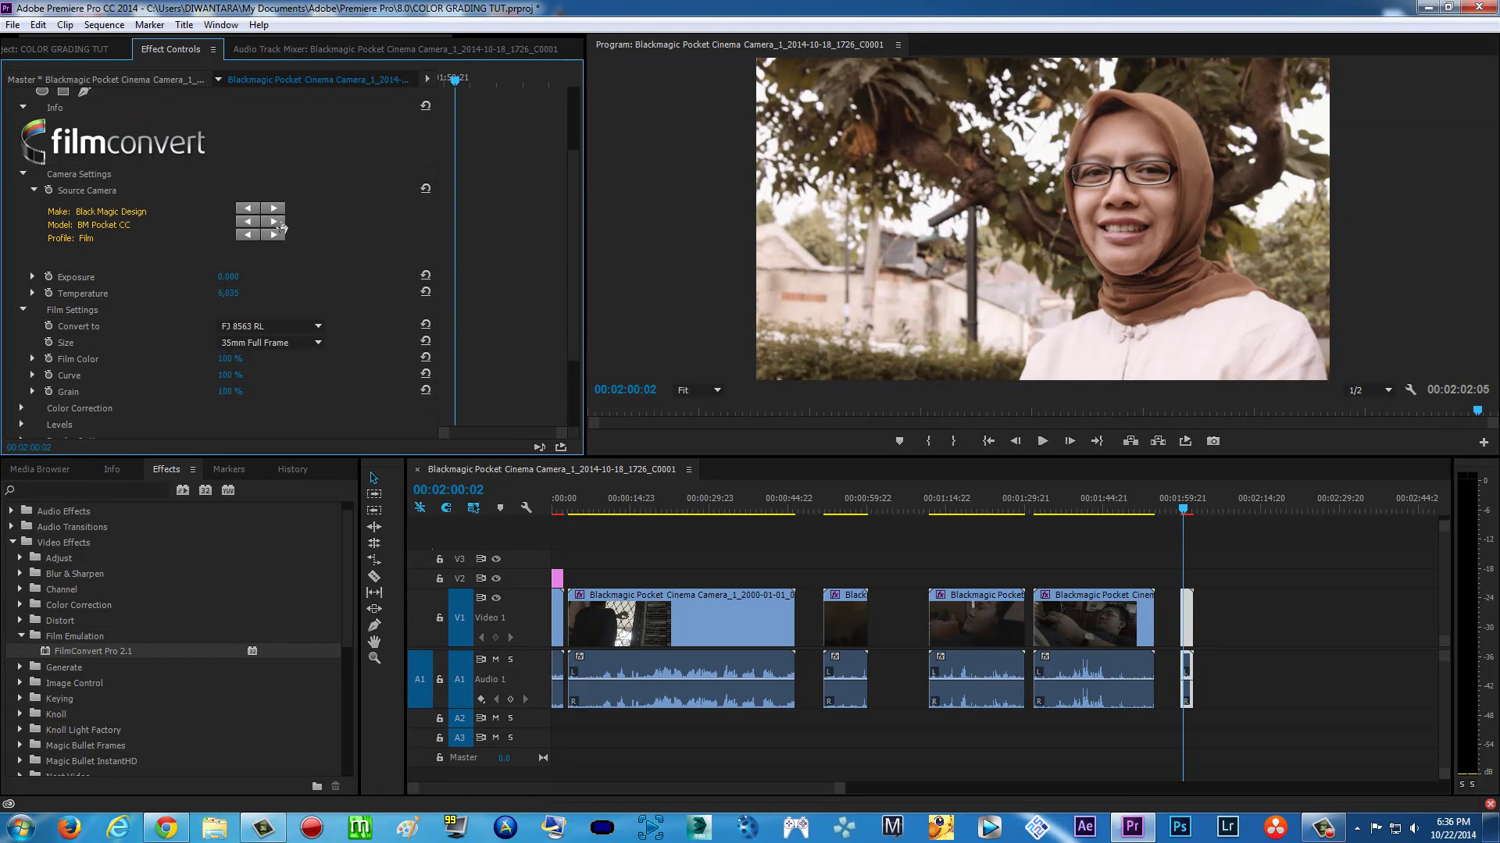
left_click(248, 221)
left_click(277, 224)
left_click(271, 235)
left_click(271, 235)
Step: Try the FJ 8543 VD and FJ SuperX 400 film stocks and nudge the Temperature to about 6,031
left_click(321, 328)
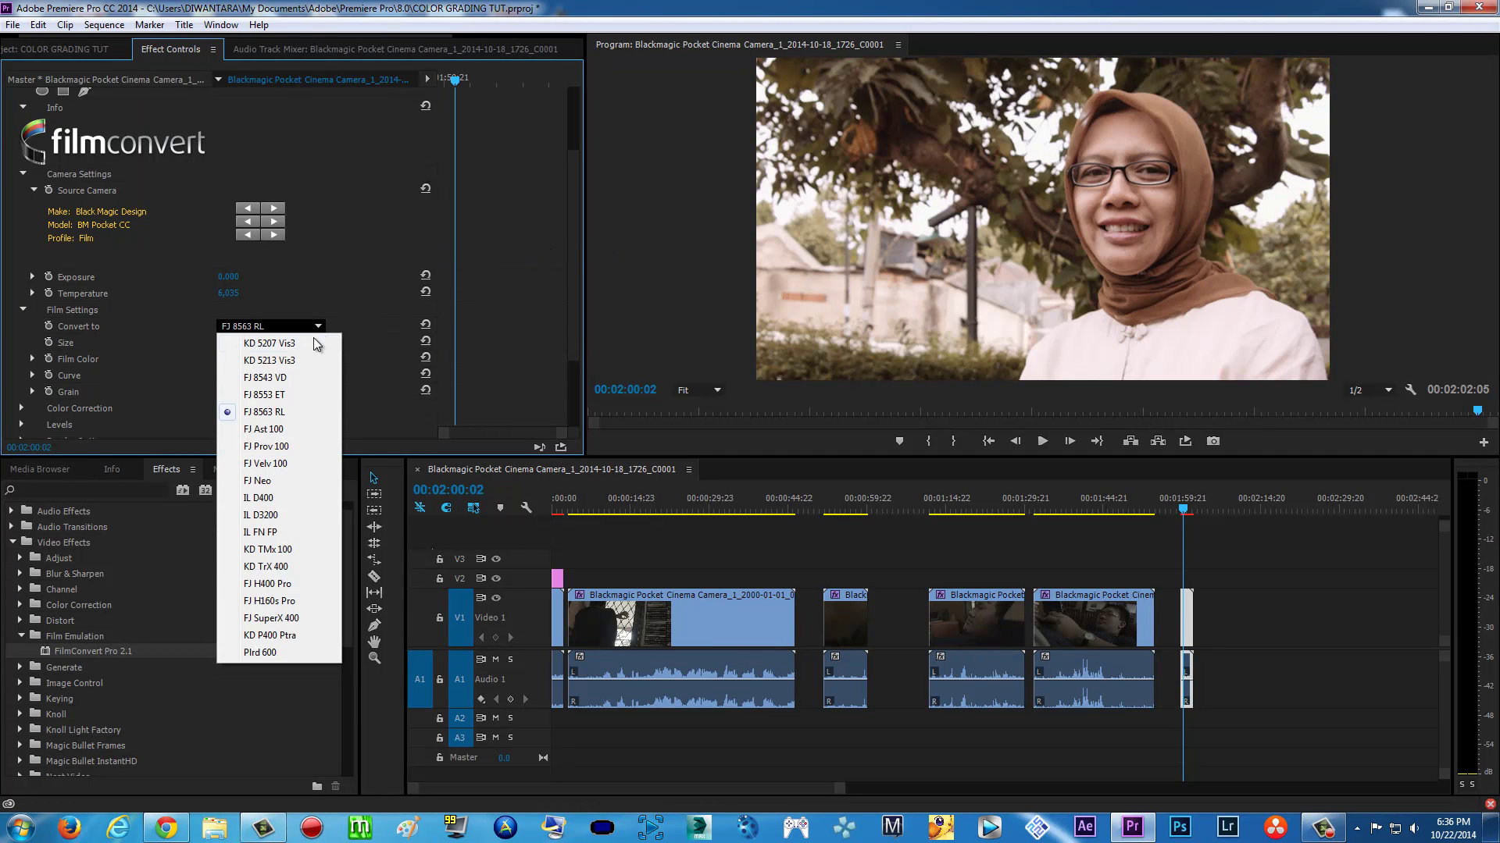
left_click(293, 372)
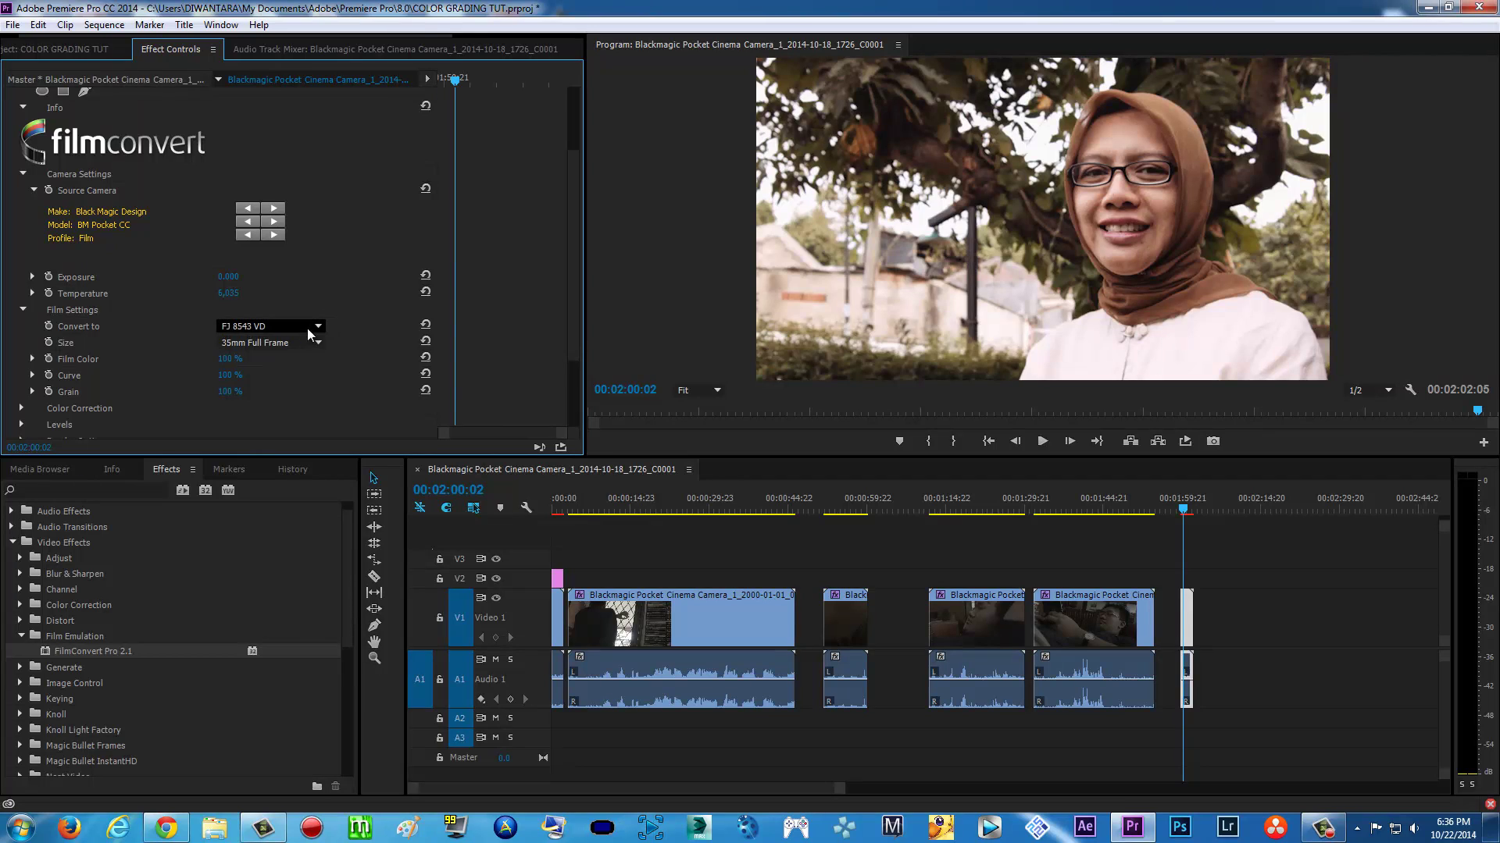
left_click(307, 328)
left_click(296, 620)
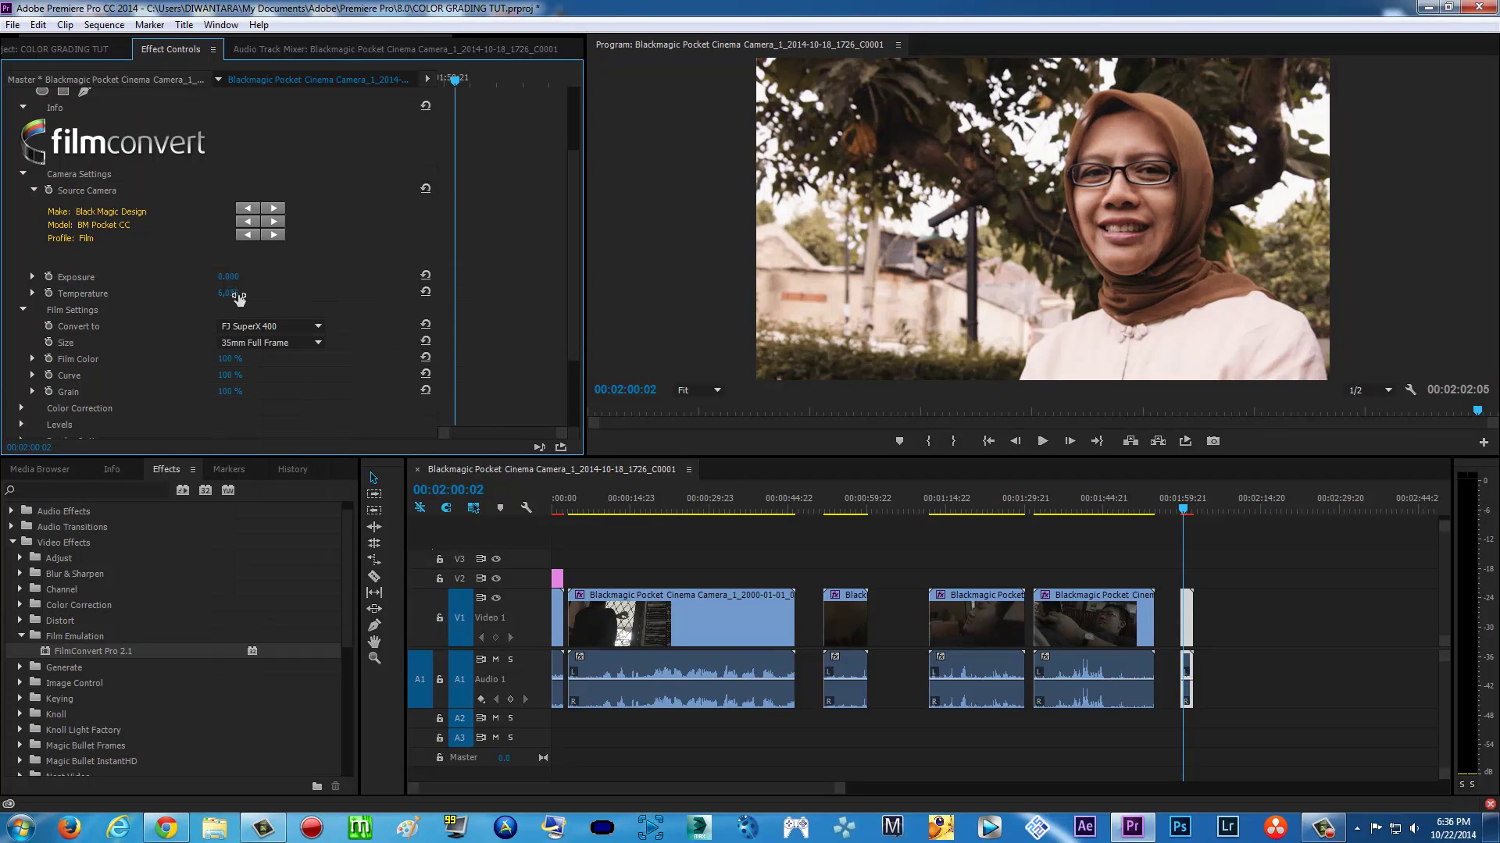
mouse_move(238, 299)
left_mouse_down()
mouse_move(194, 303)
mouse_move(236, 304)
left_mouse_up()
Step: Return the film stock to FJ 8563 RL, comparing it once with FJ 8553 ET
left_click(317, 326)
left_click(312, 413)
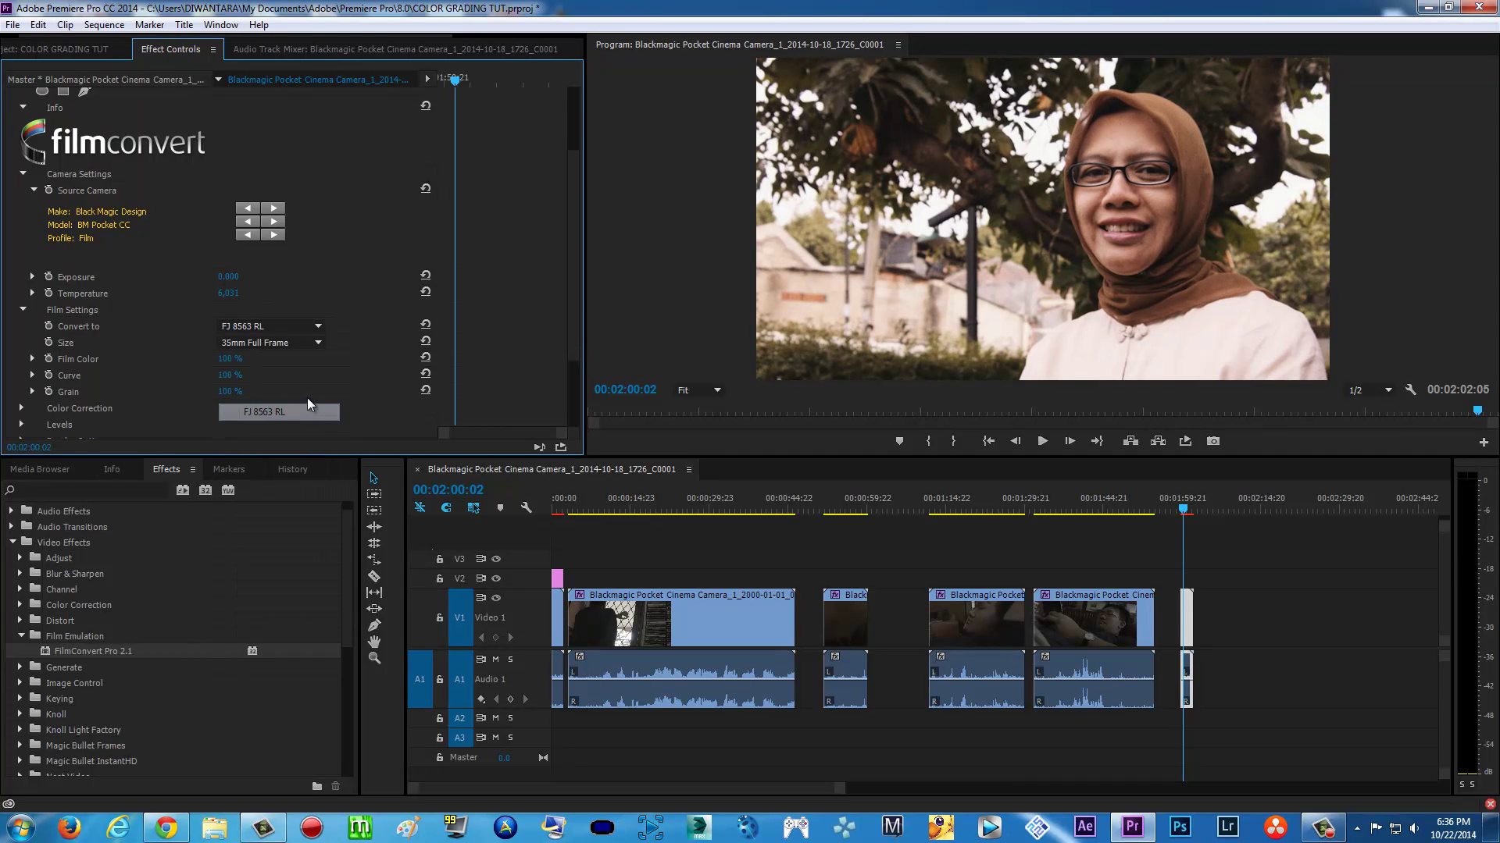
left_click(313, 328)
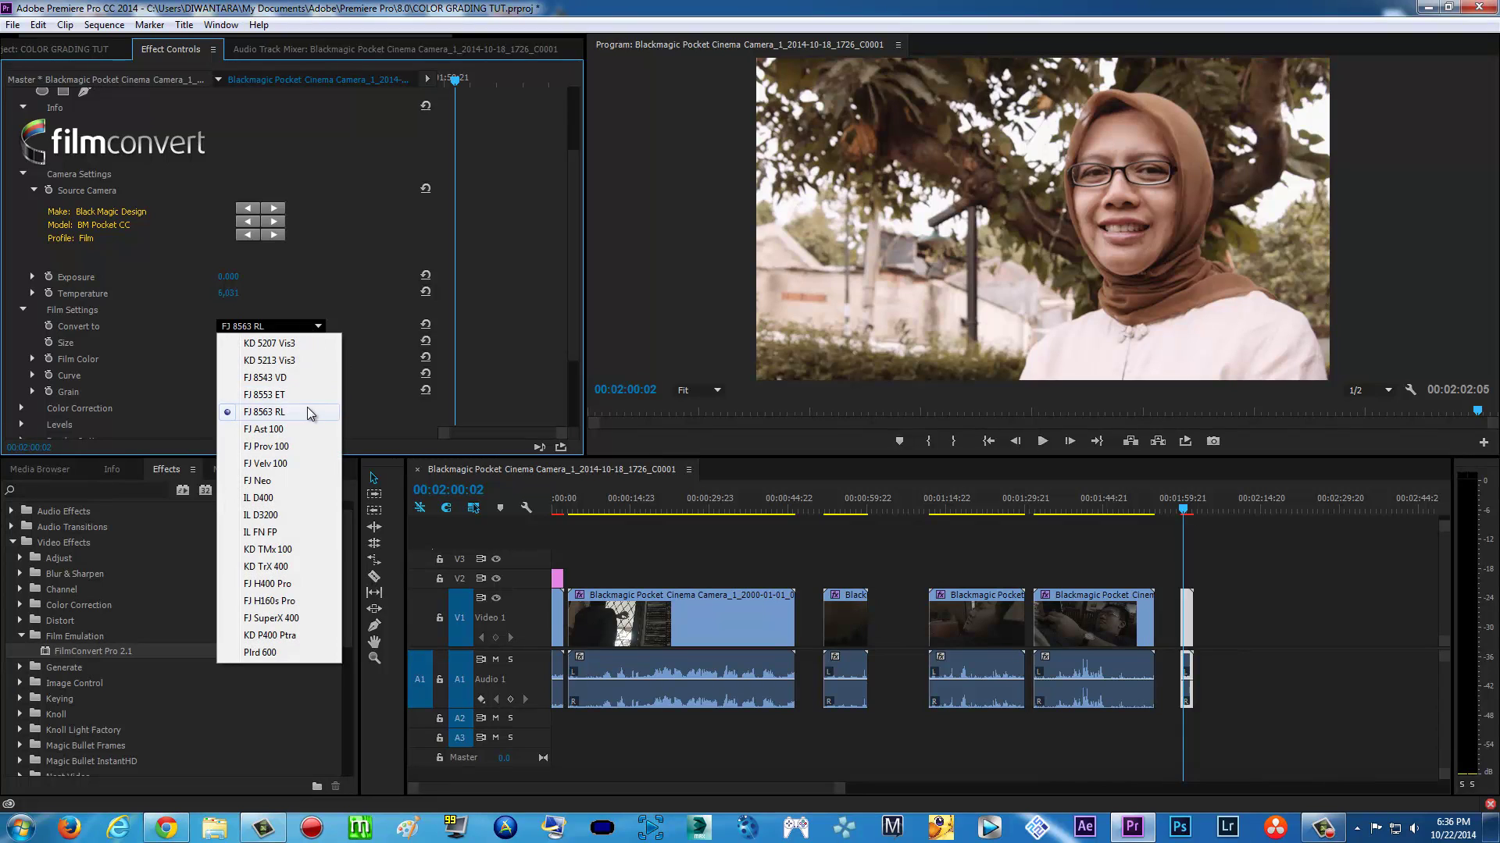
left_click(307, 395)
left_click(313, 328)
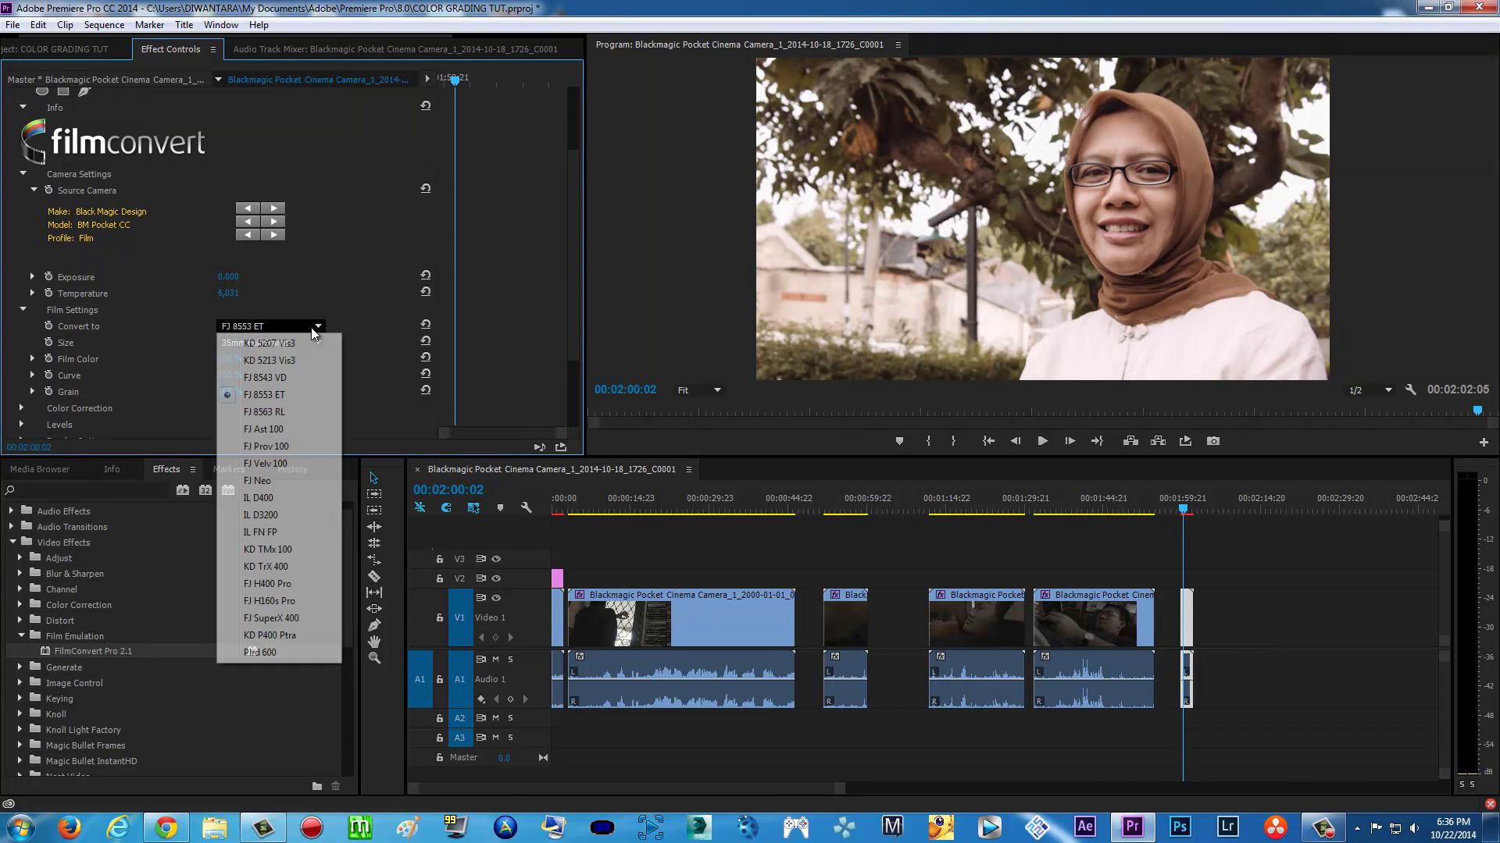
left_click(284, 410)
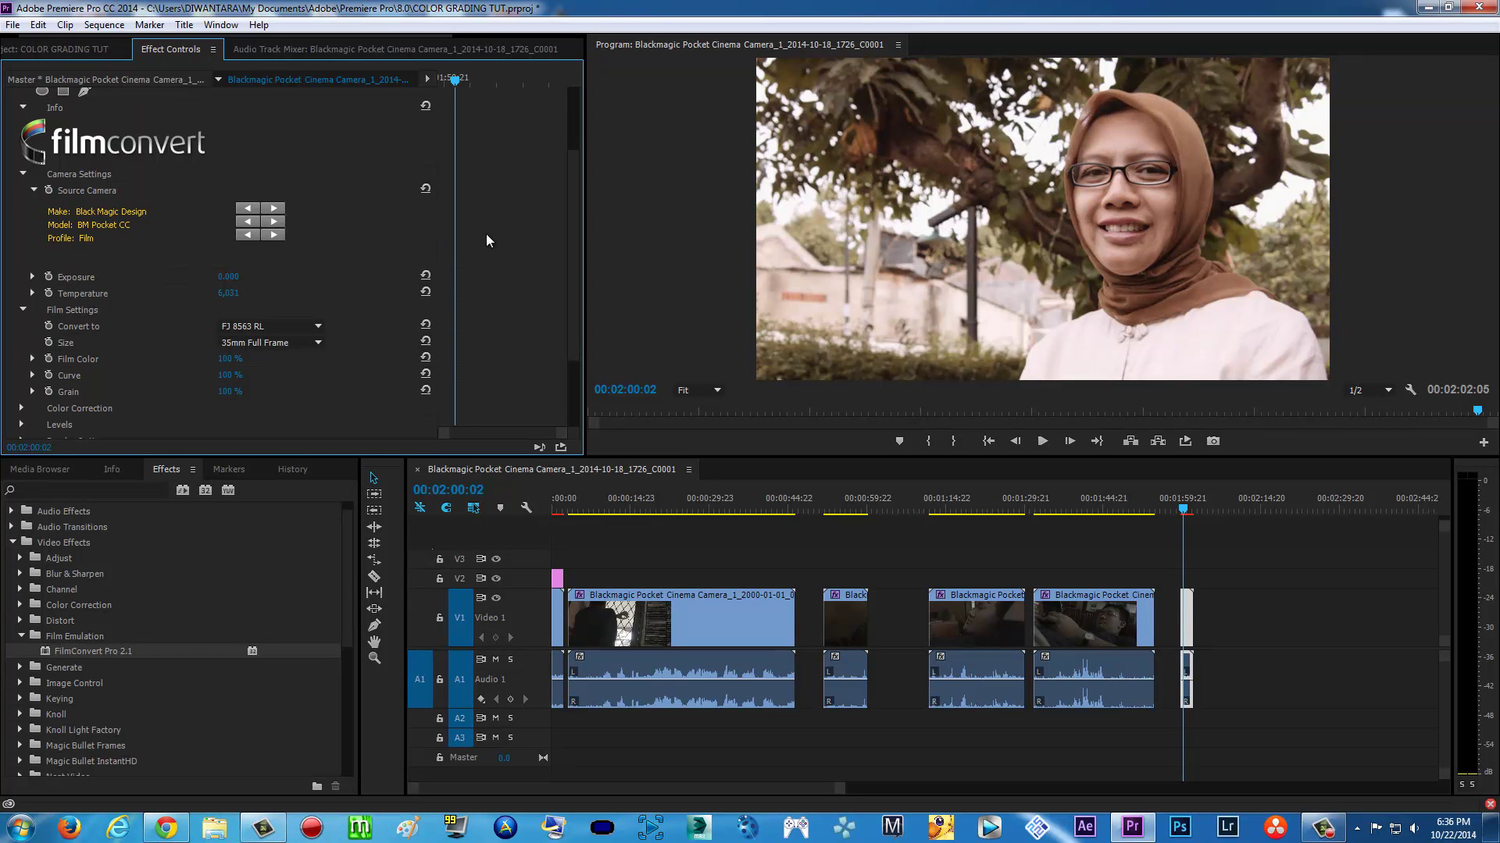
Step: Set FilmConvert's Film Color to about 99% and lower the Curve to about 66%
scroll(574, 225, "down", 3)
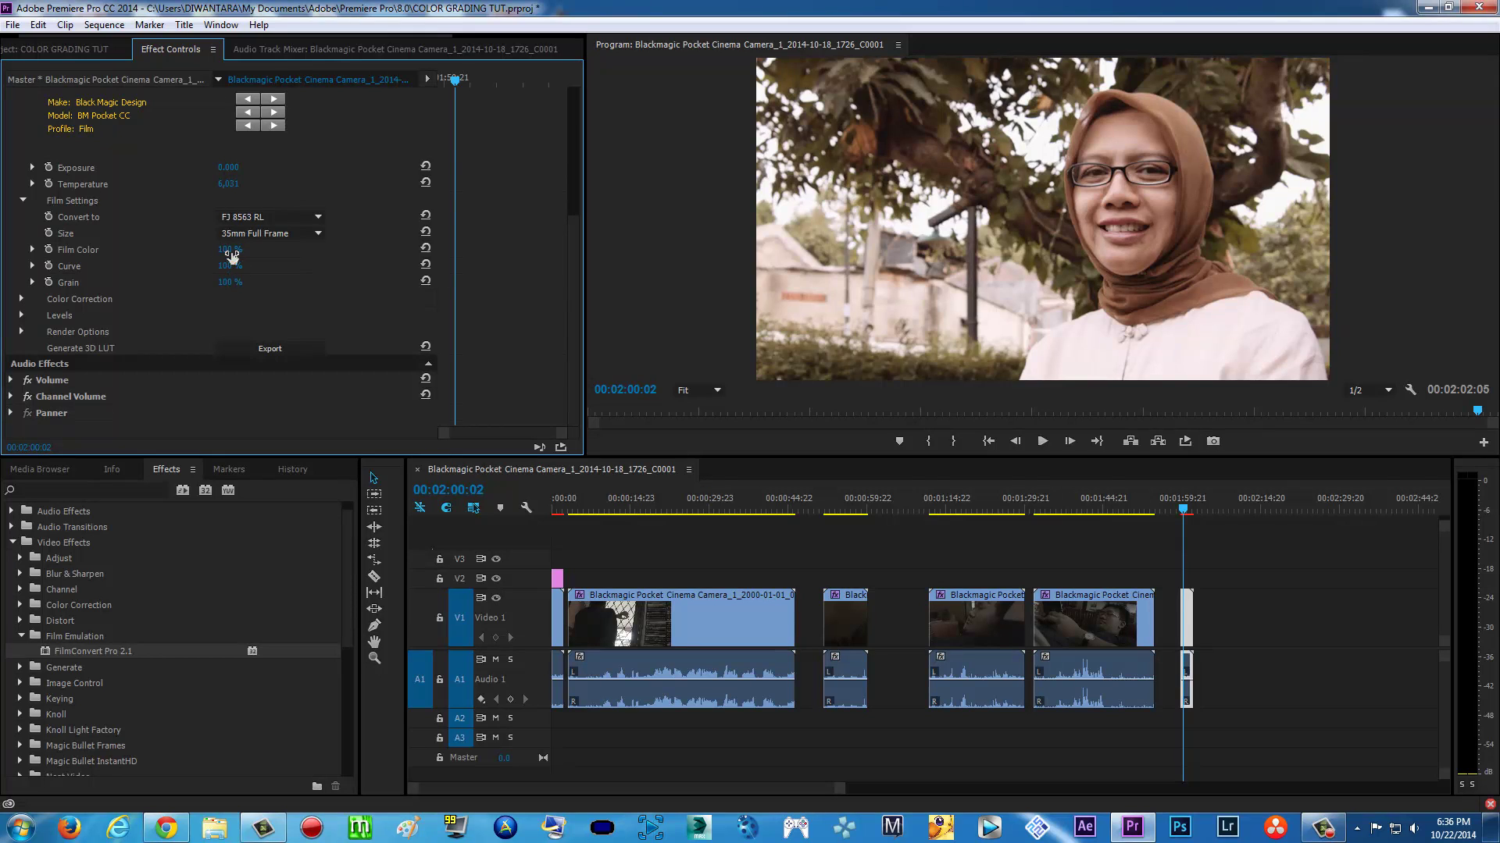
mouse_move(232, 256)
left_mouse_down()
mouse_move(309, 256)
mouse_move(211, 254)
mouse_move(435, 258)
mouse_move(235, 257)
left_mouse_up()
left_click_drag(422, 252, 710, 250)
mouse_move(228, 266)
left_mouse_down()
mouse_move(144, 270)
mouse_move(273, 268)
mouse_move(234, 268)
mouse_move(254, 269)
left_mouse_up()
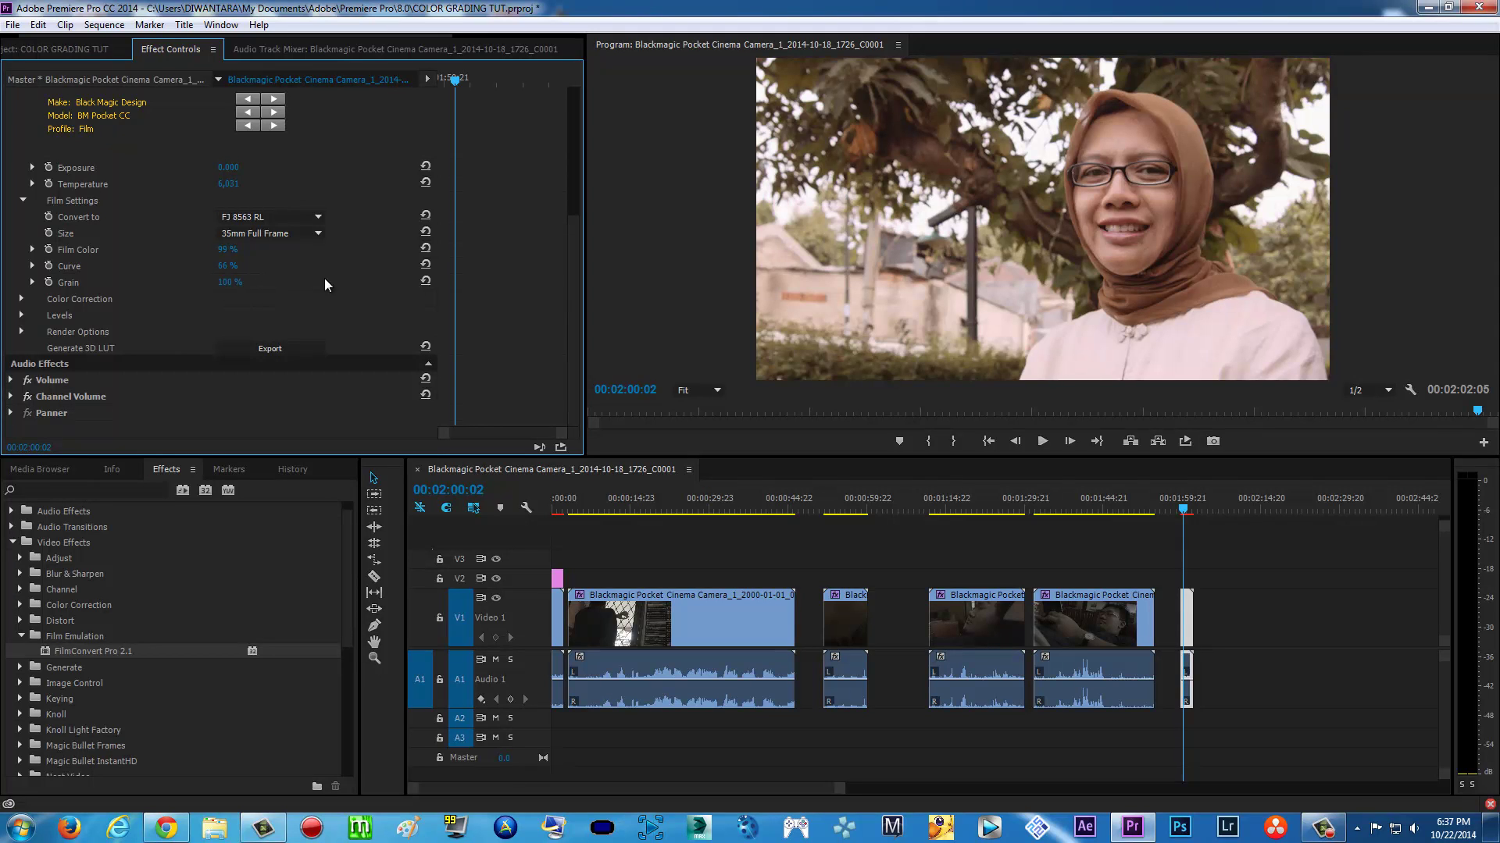
Step: Set the Program monitor zoom to 100%, expand the Grain slider, and enlarge the timeline around the last clip
left_click(698, 390)
left_click(709, 499)
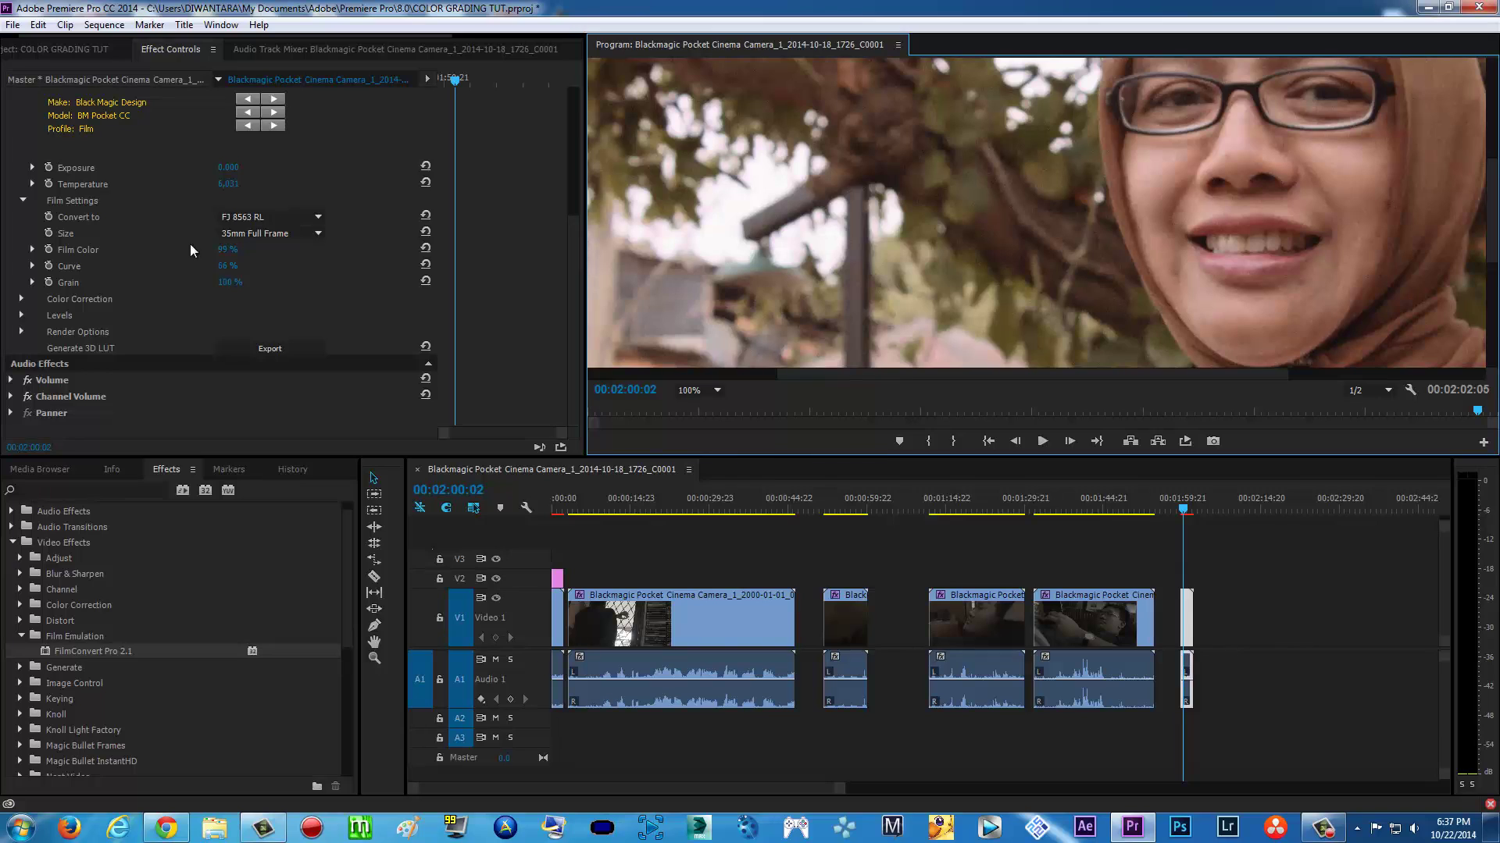
left_click(32, 283)
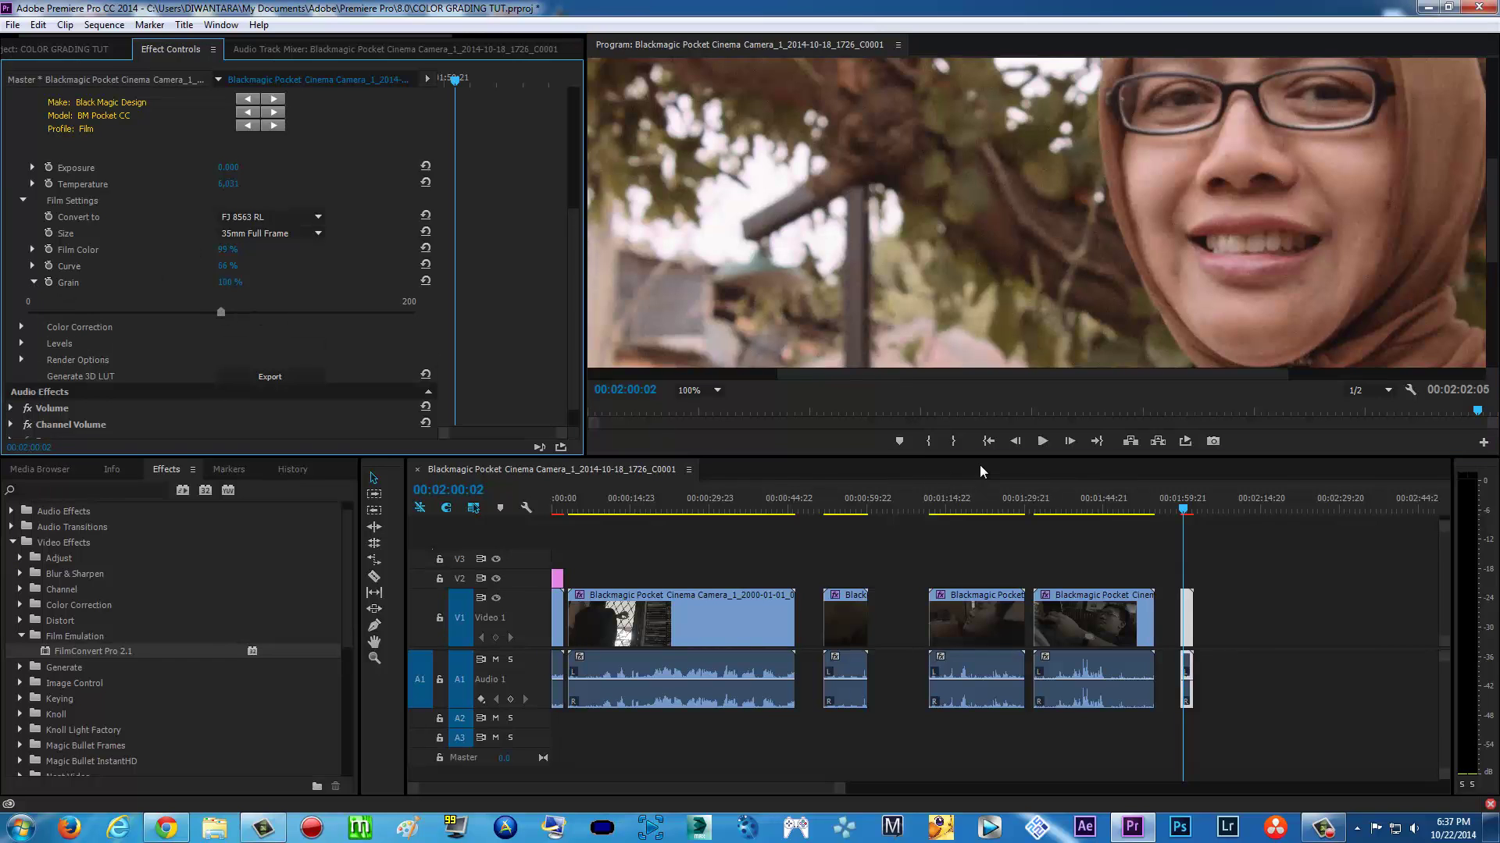
left_click(416, 796)
left_click_drag(417, 796, 551, 792)
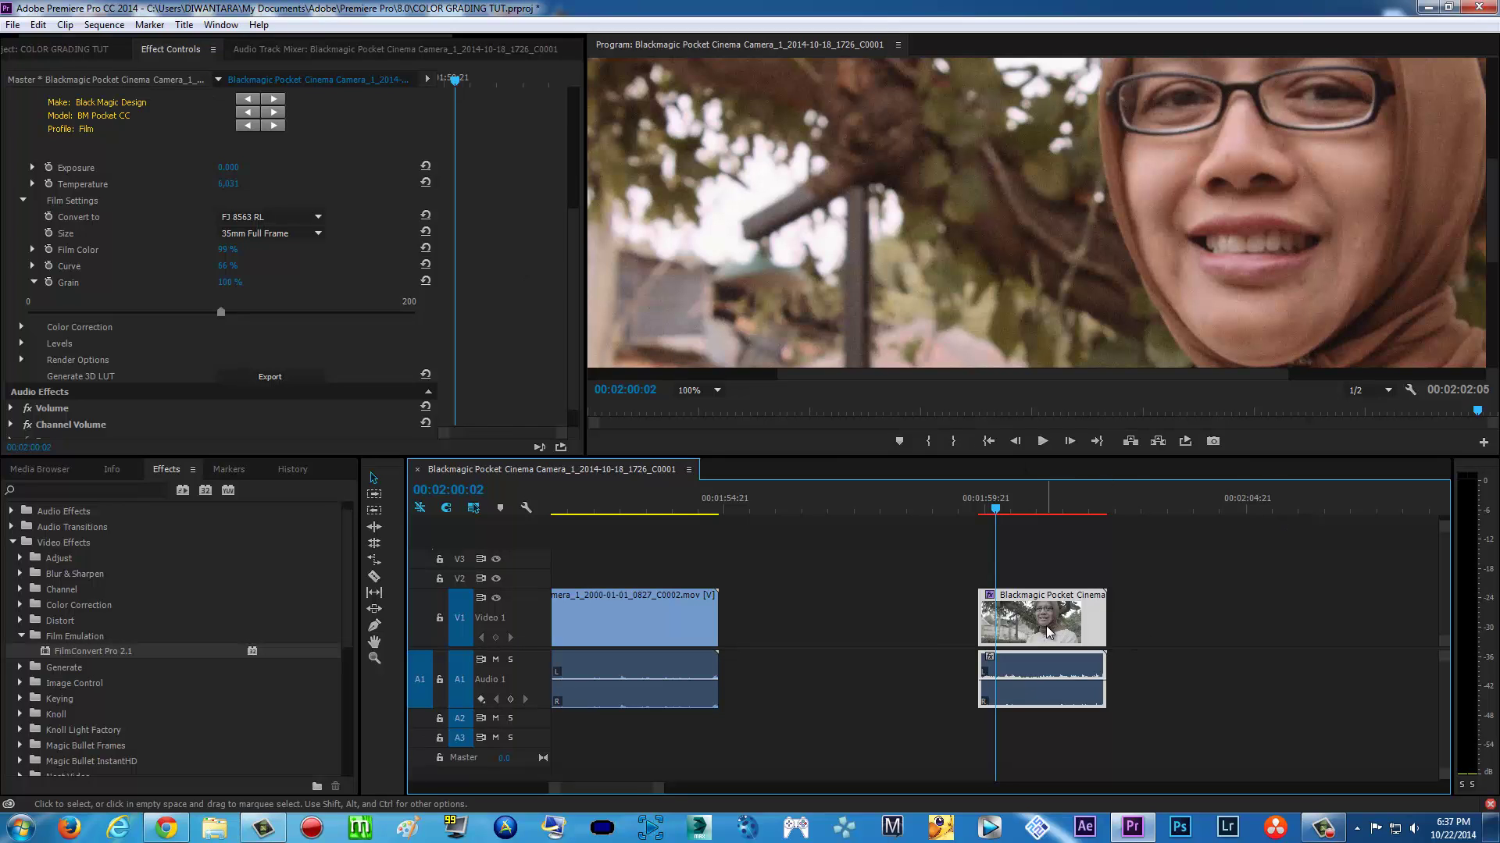
Step: Try FilmConvert's Grain at 0% and play part of the clip to judge the image
left_click_drag(202, 313, 3, 319)
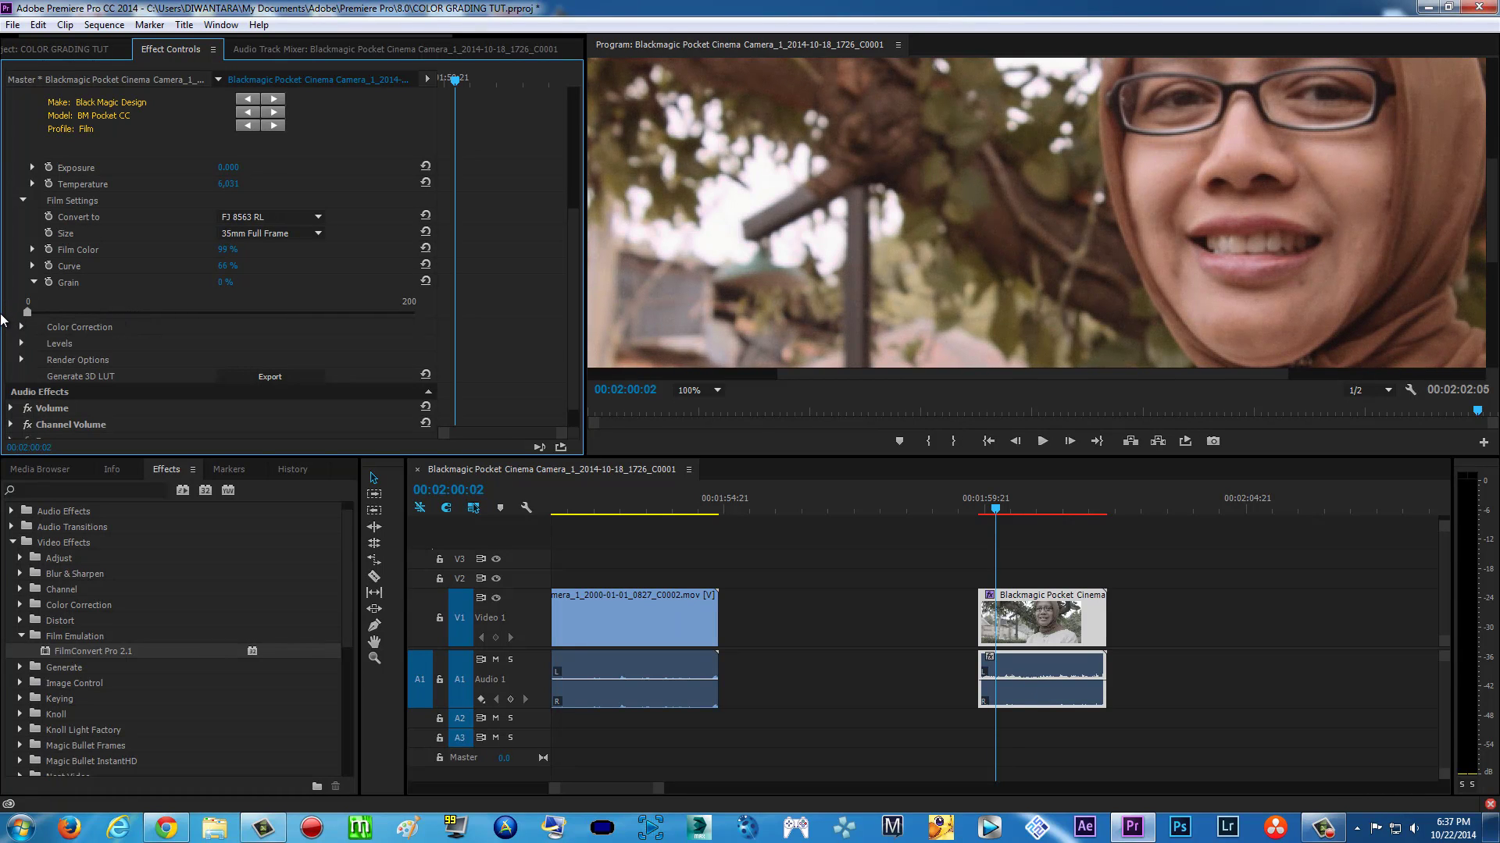
left_click(1042, 441)
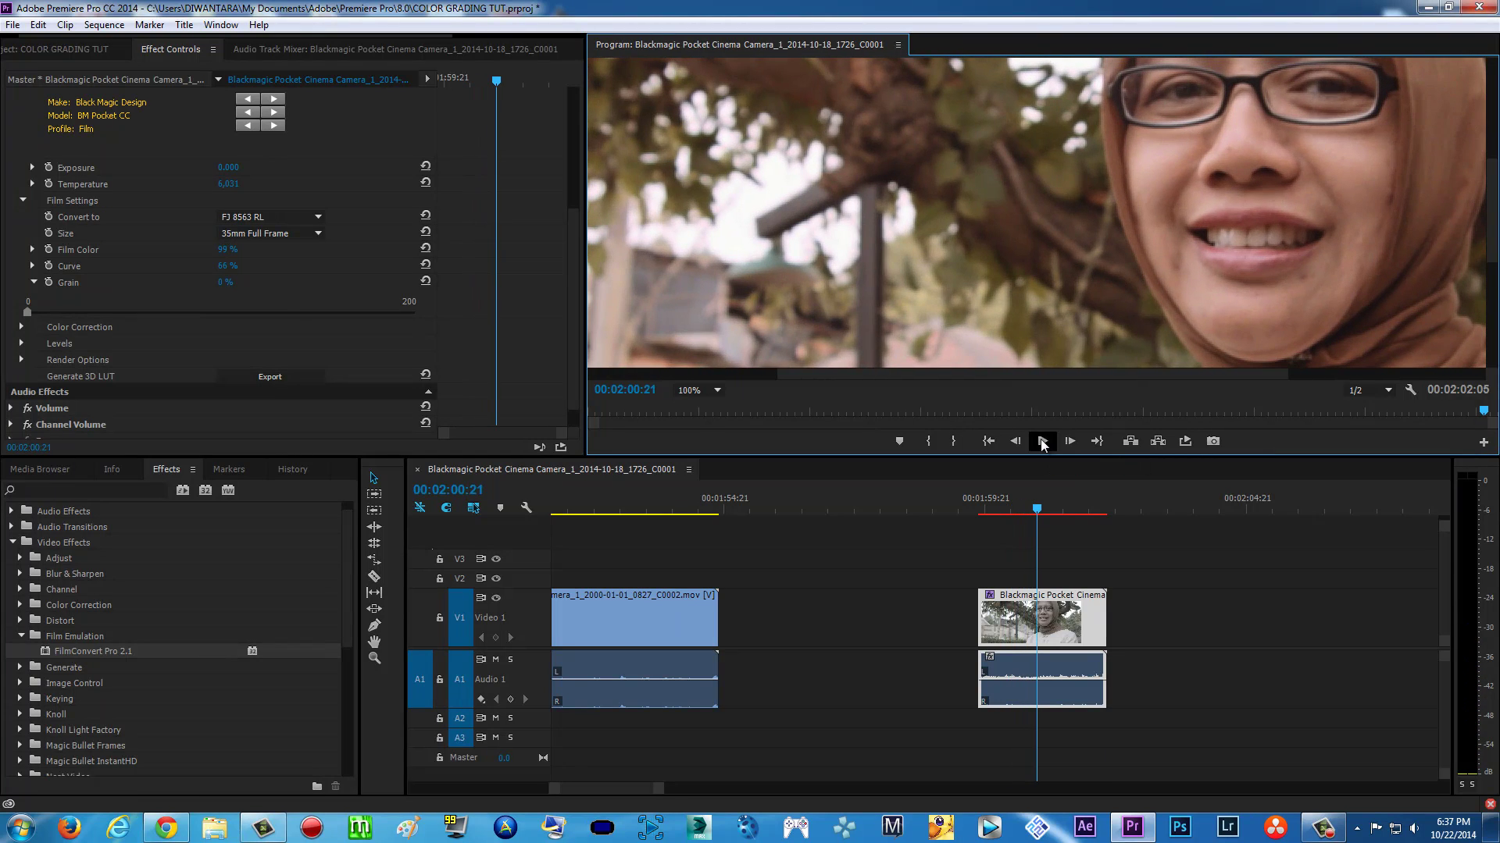
left_click(1042, 441)
Step: Set the Grain to about 80%, and return the Program monitor to Fit to preview a slightly later frame
left_click_drag(218, 312, 228, 314)
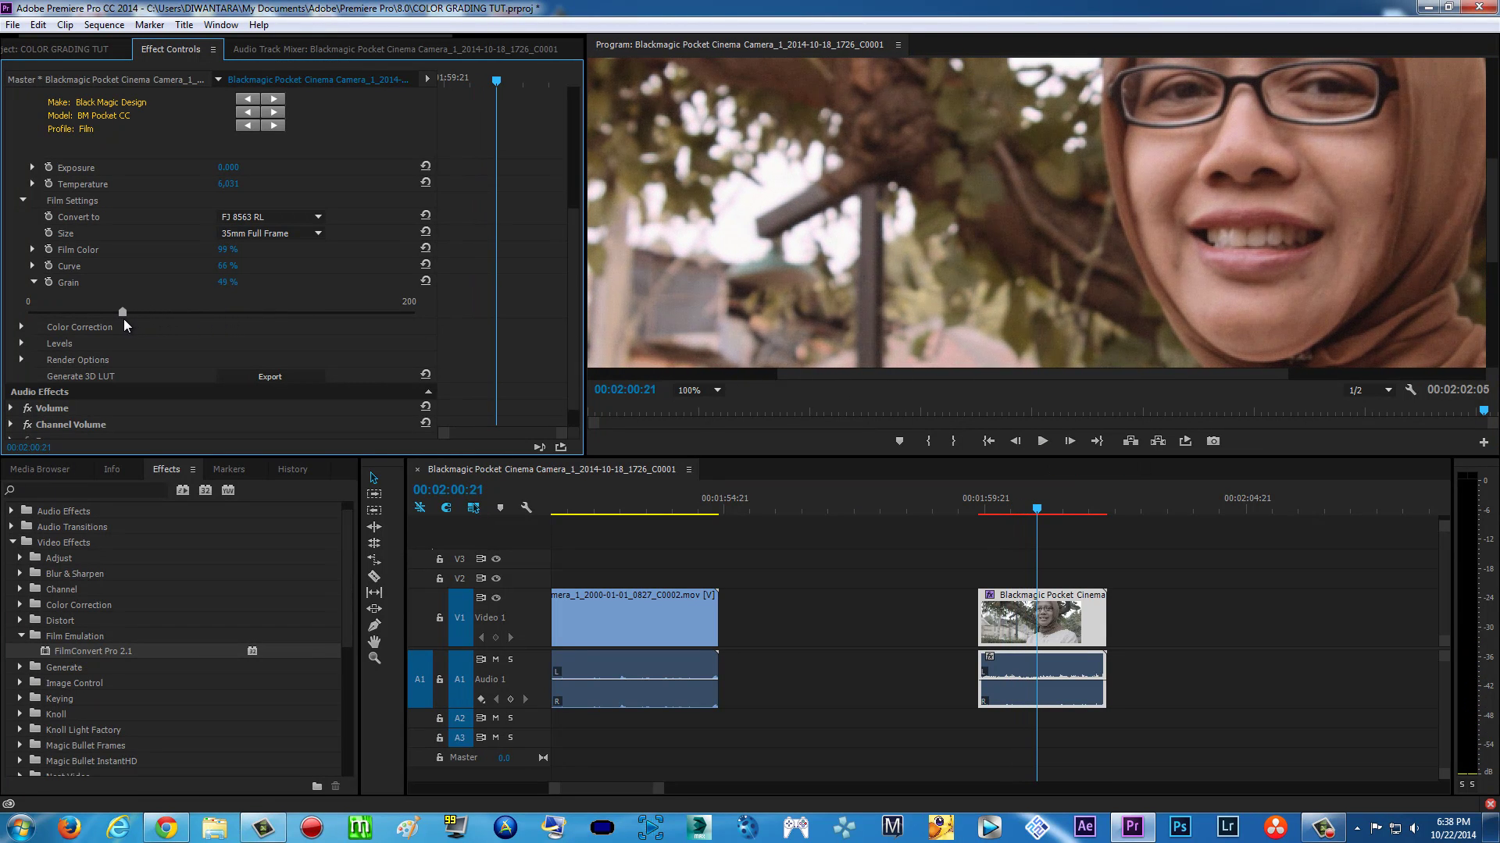
left_click_drag(124, 320, 132, 322)
left_click(700, 393)
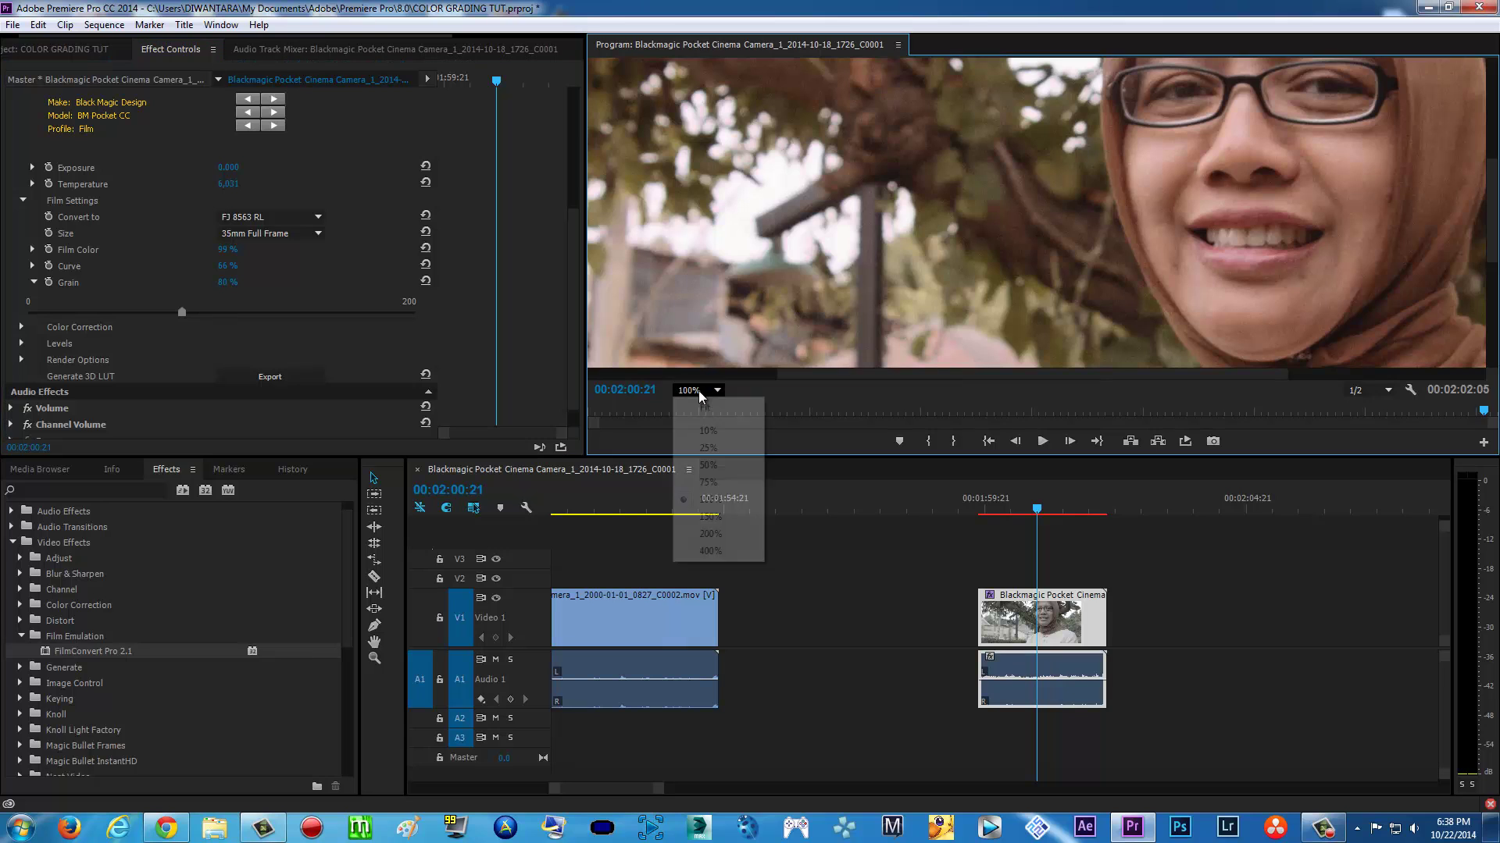
left_click(705, 407)
mouse_move(1042, 508)
left_mouse_down()
mouse_move(1008, 510)
mouse_move(1048, 510)
left_mouse_up()
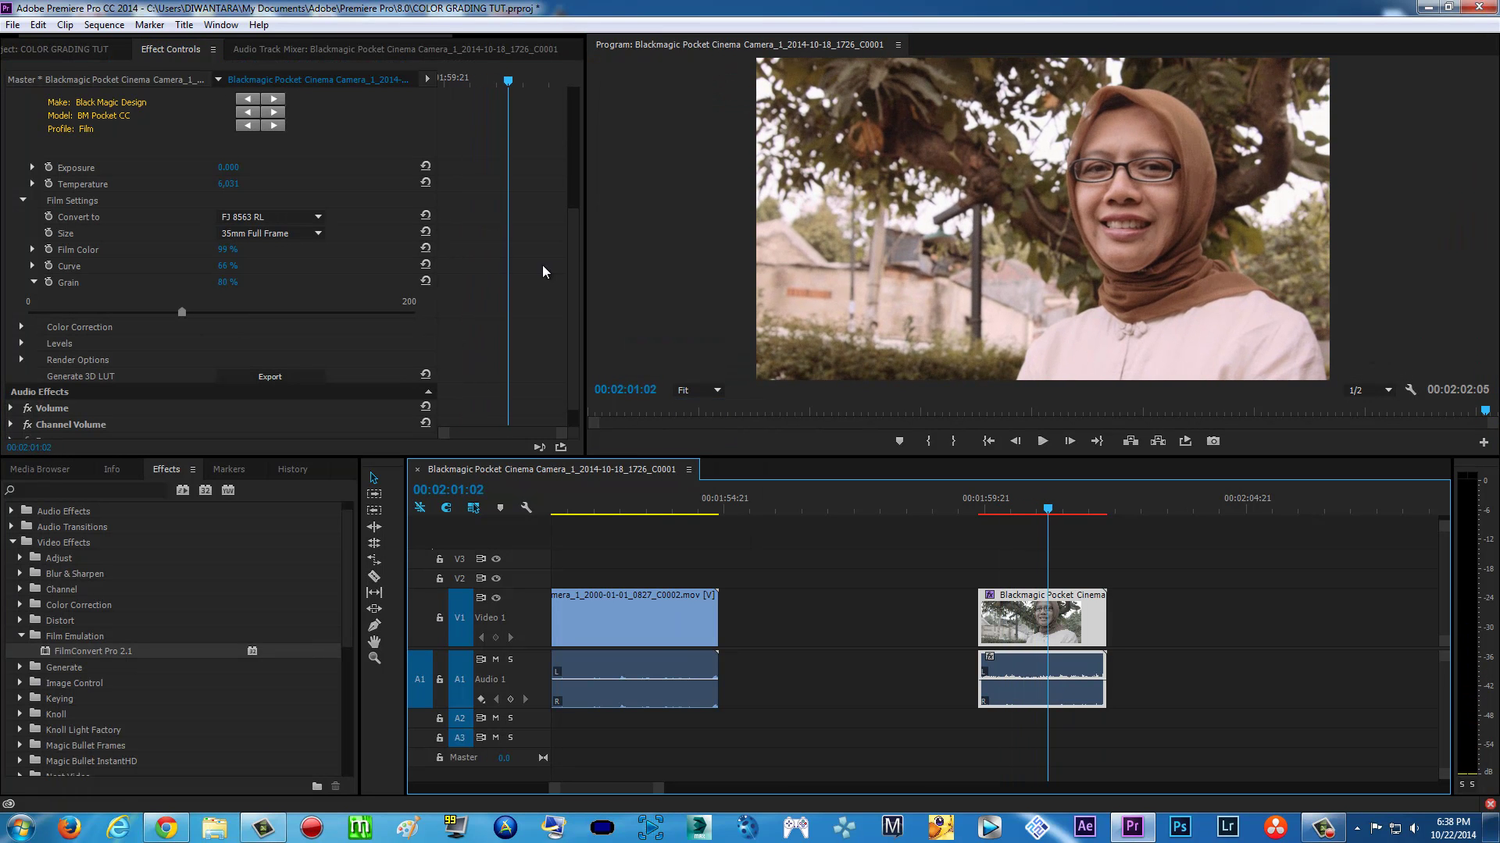
Step: Warm the clip slightly by raising FilmConvert's Temperature to about 6,107
scroll(578, 254, "up", 3)
scroll(578, 156, "down", 2)
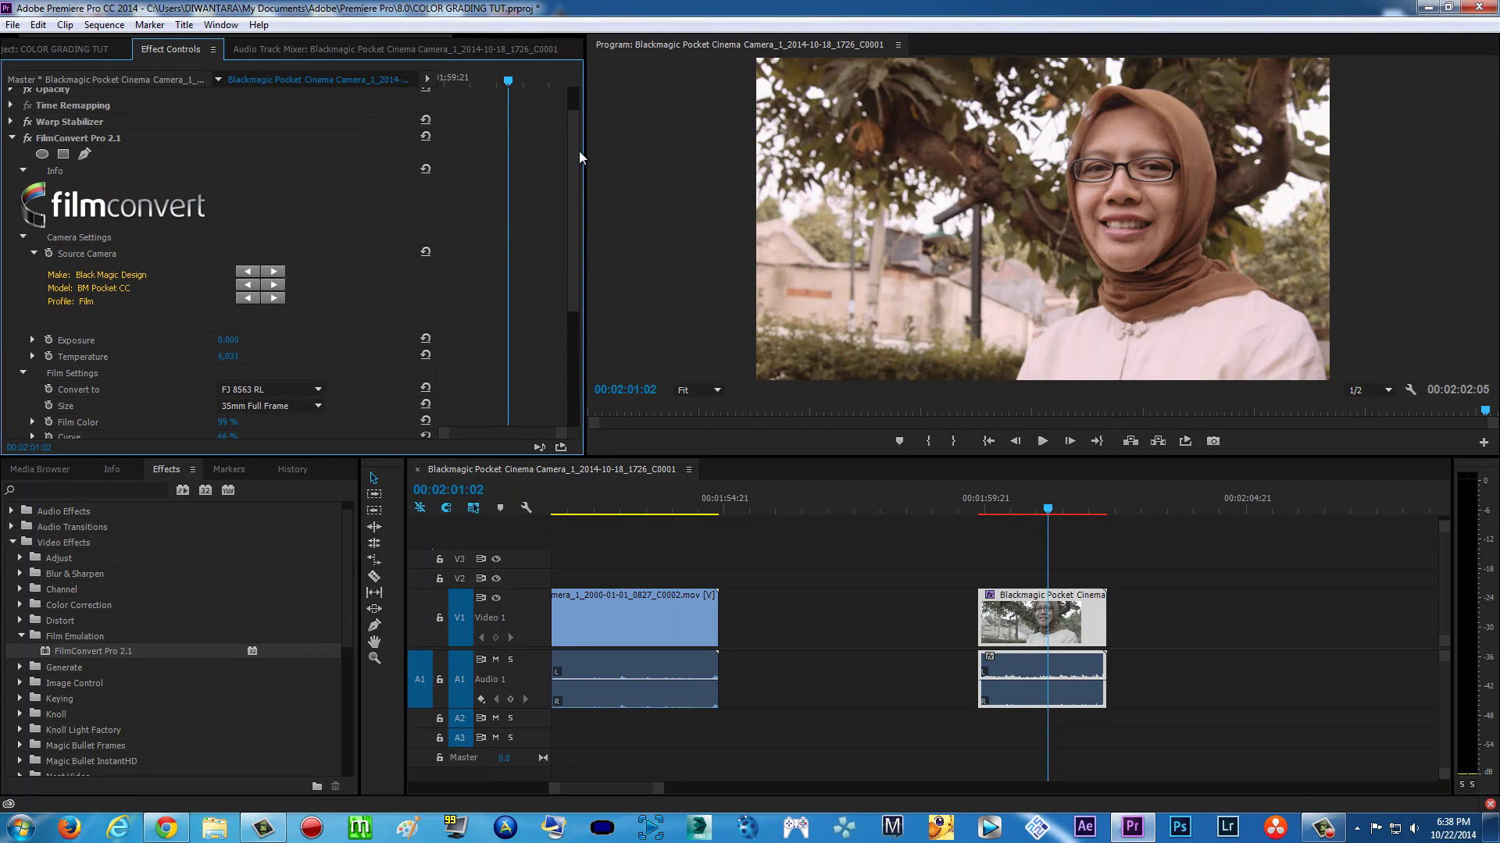
mouse_move(224, 346)
left_mouse_down()
mouse_move(166, 347)
mouse_move(292, 348)
mouse_move(240, 341)
left_mouse_up()
Step: Raise the Saturation in FilmConvert's Color Correction section and slightly adjust the Midtones color wheel
scroll(576, 256, "down", 2)
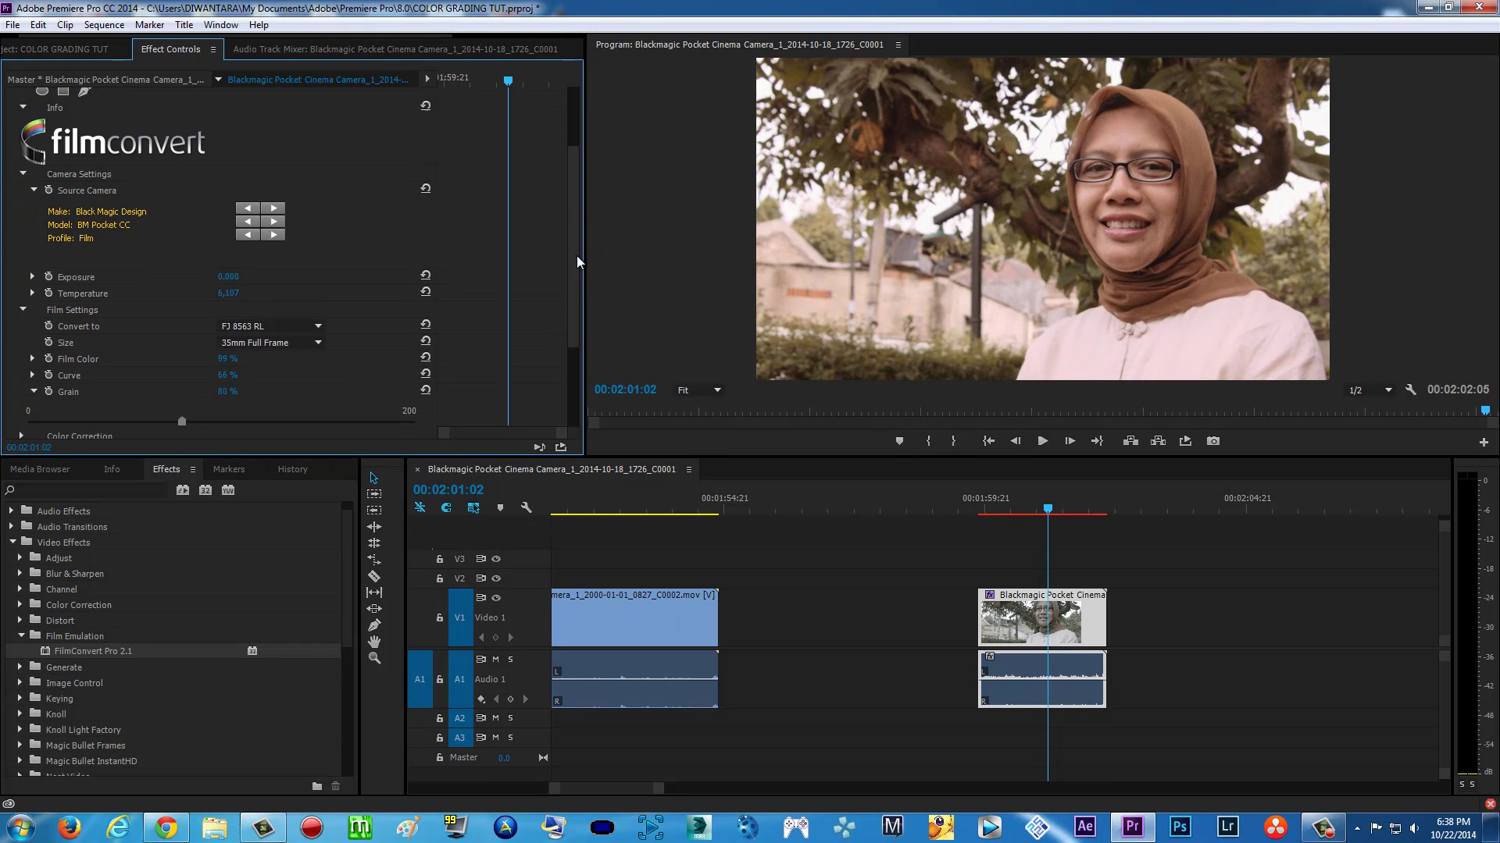
scroll(576, 256, "up", 3)
scroll(574, 221, "down", 5)
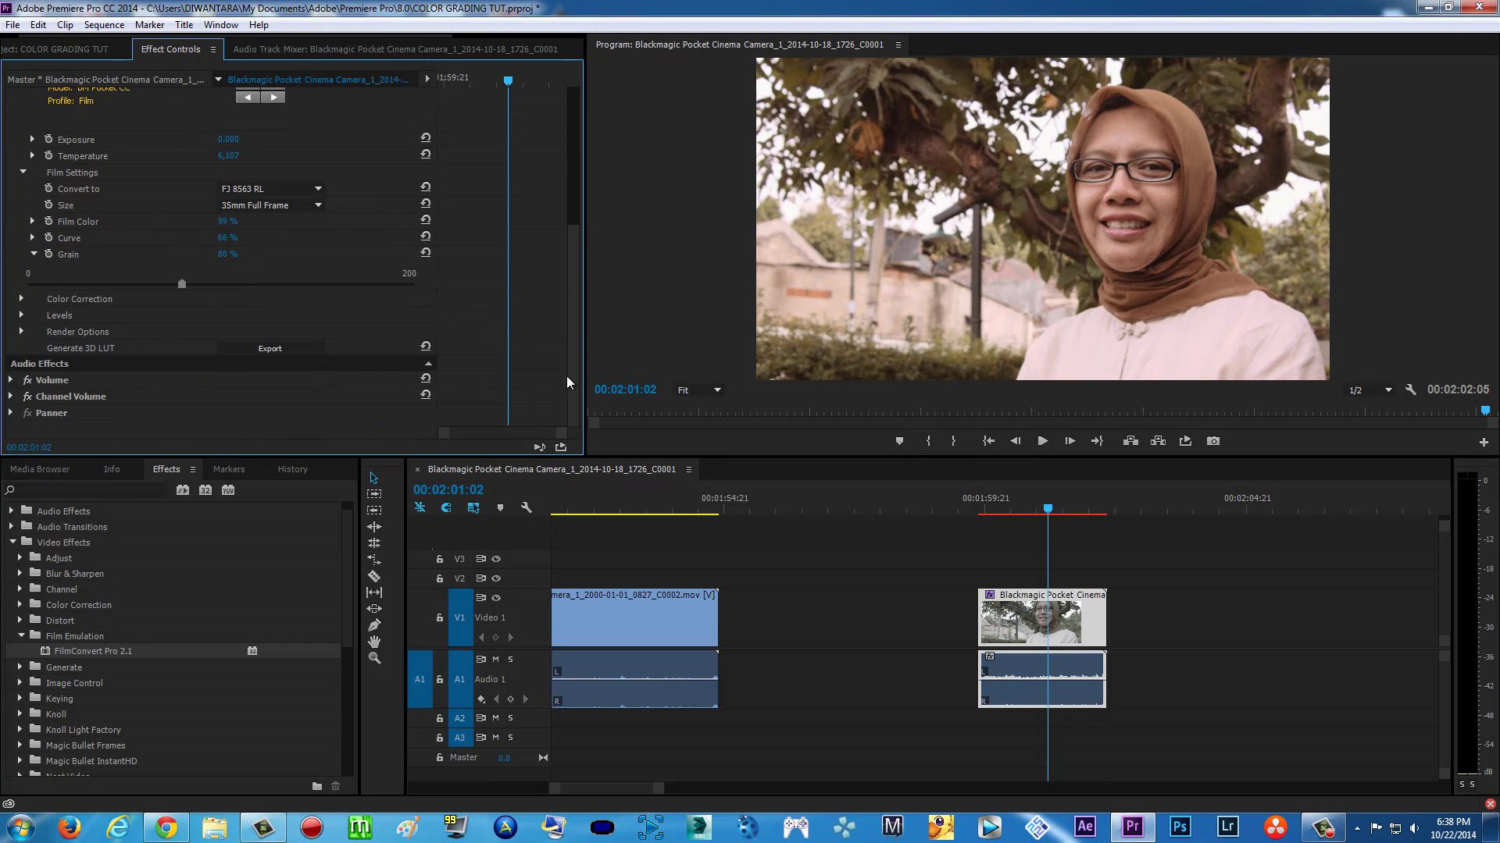
left_click(24, 299)
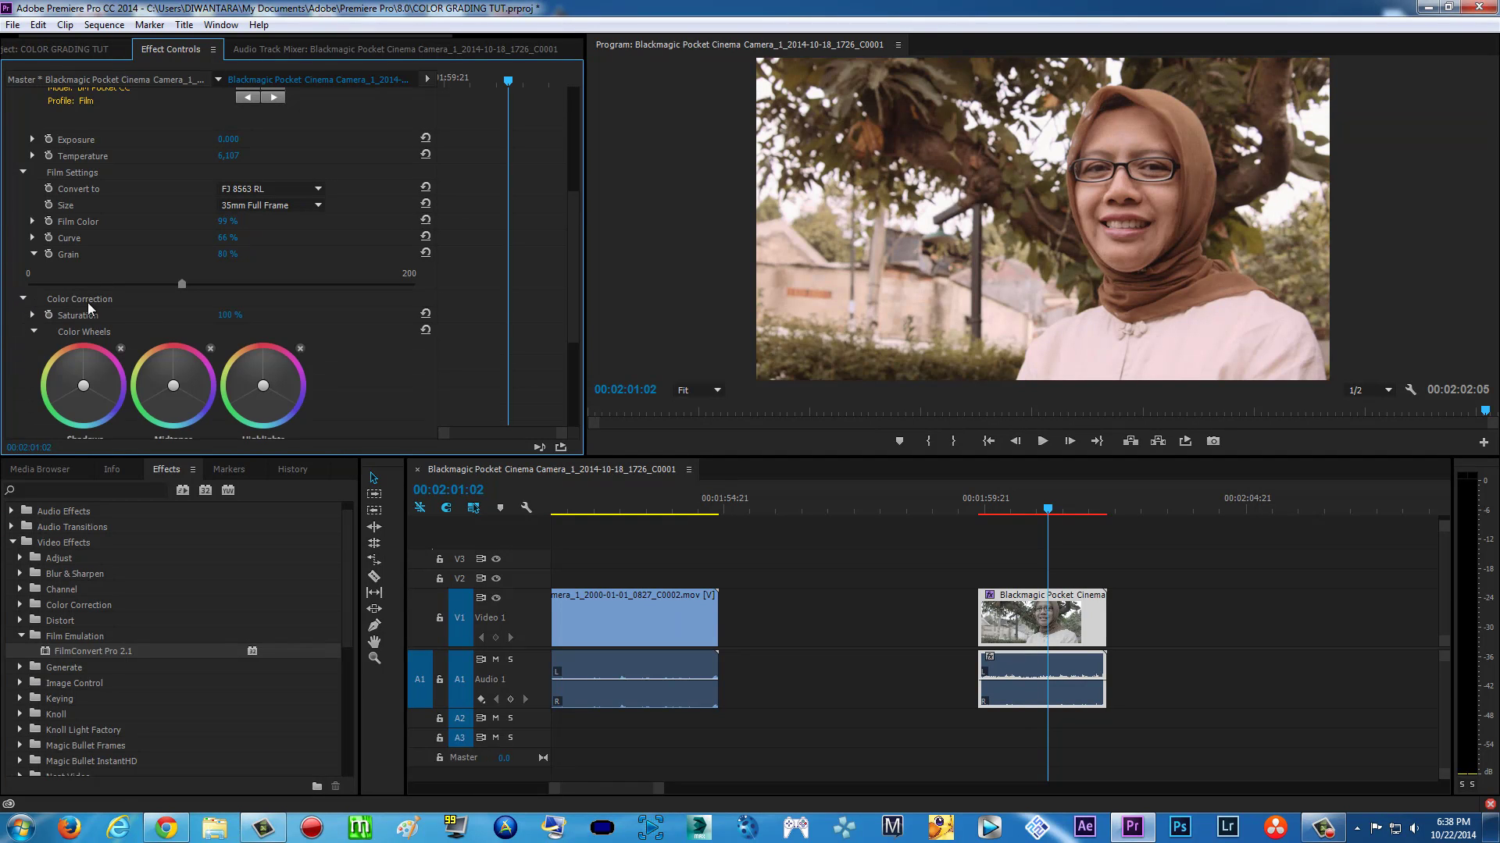
scroll(570, 250, "down", 2)
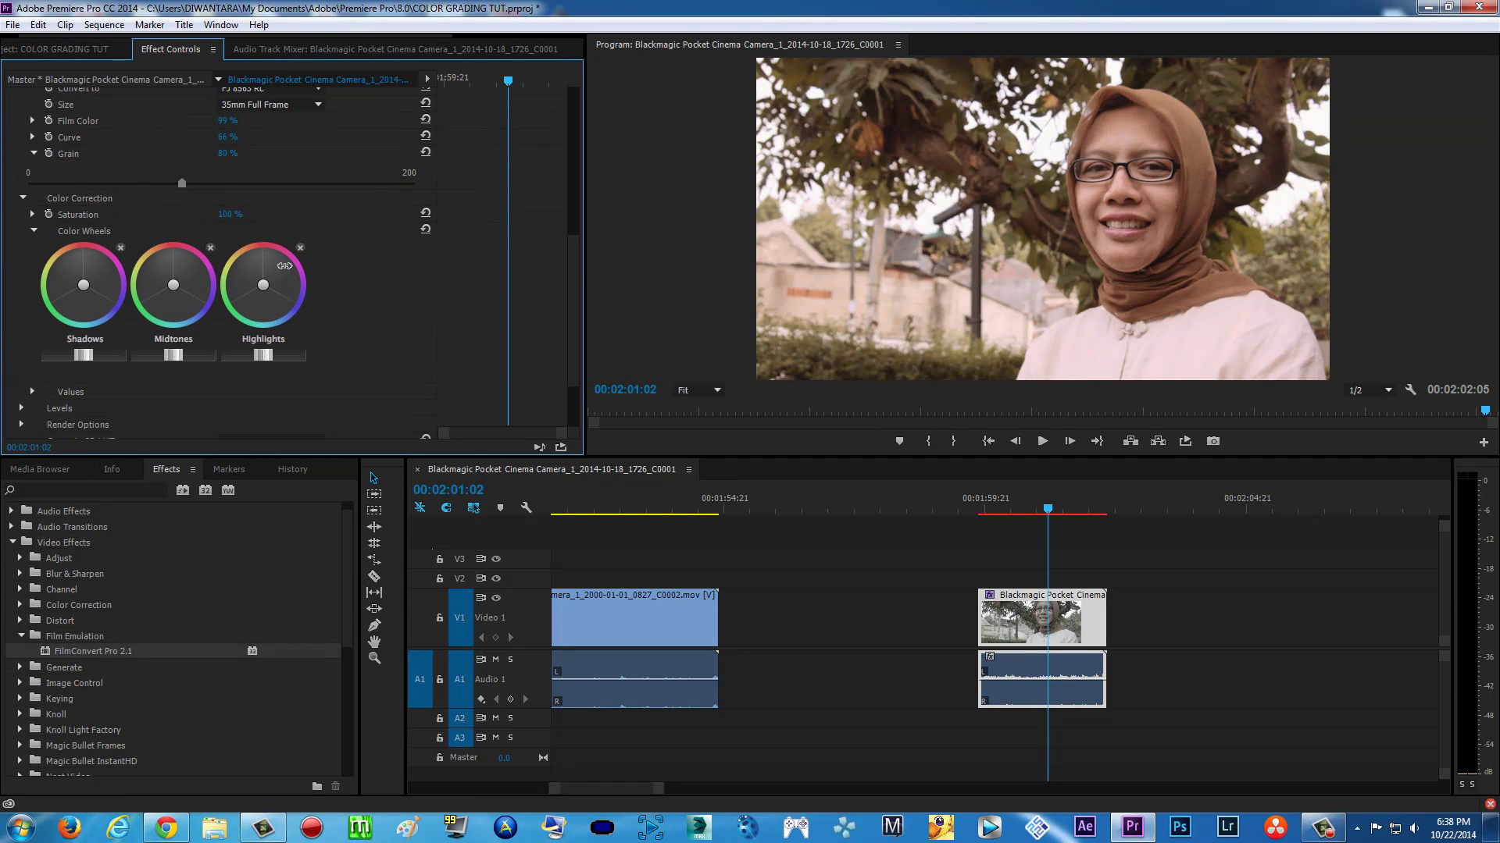
left_click_drag(228, 218, 260, 221)
left_click_drag(316, 221, 261, 223)
left_click_drag(179, 286, 176, 286)
left_click_drag(176, 285, 174, 284)
left_click_drag(568, 251, 578, 90)
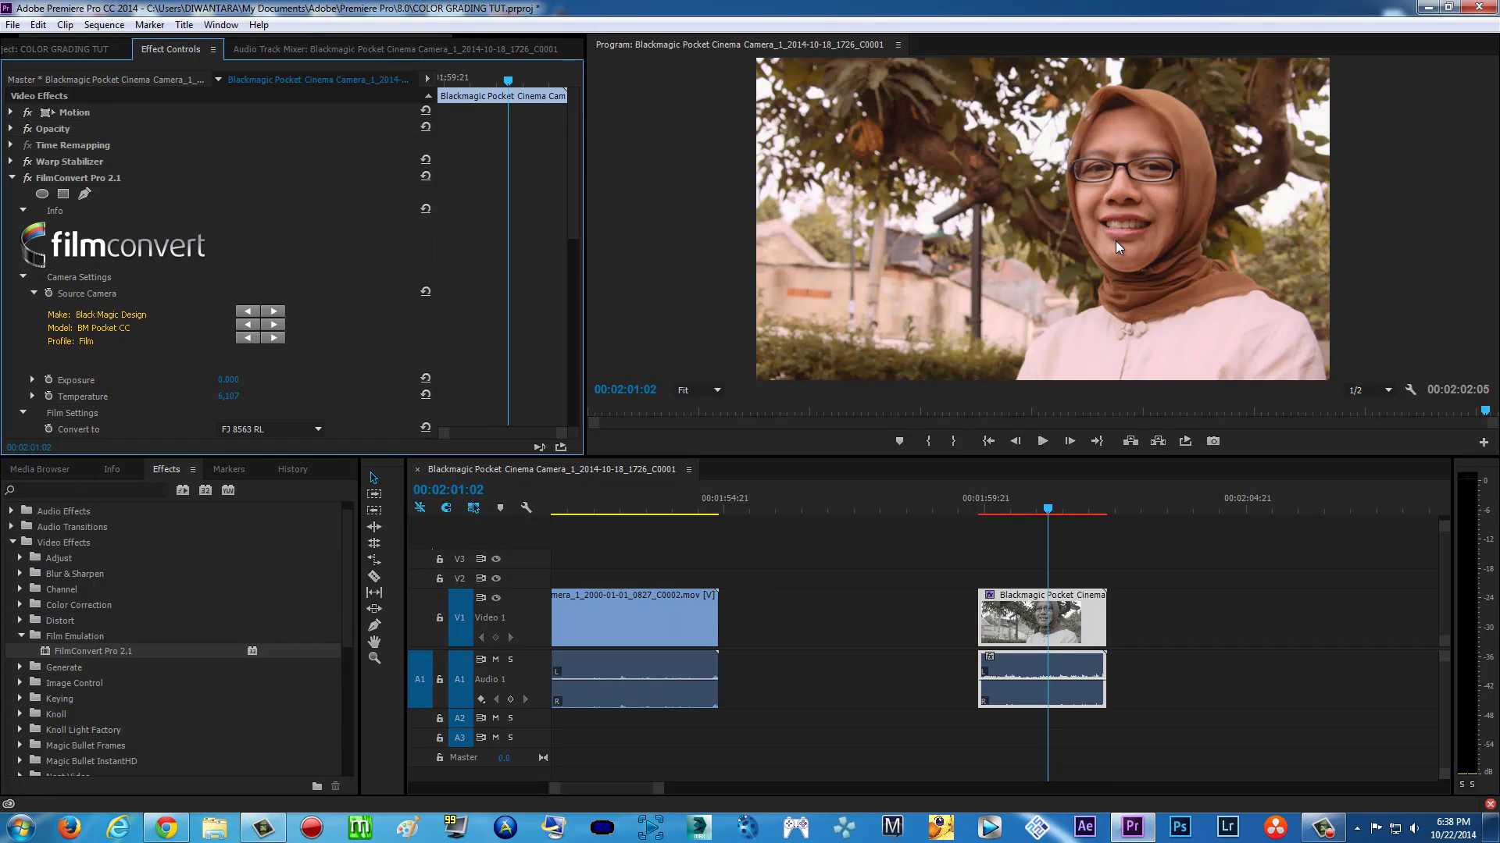
Step: Collapse FilmConvert Pro, toggle the effect off and on to compare the image, and preview the frame at 00:02:00:11
left_click(12, 178)
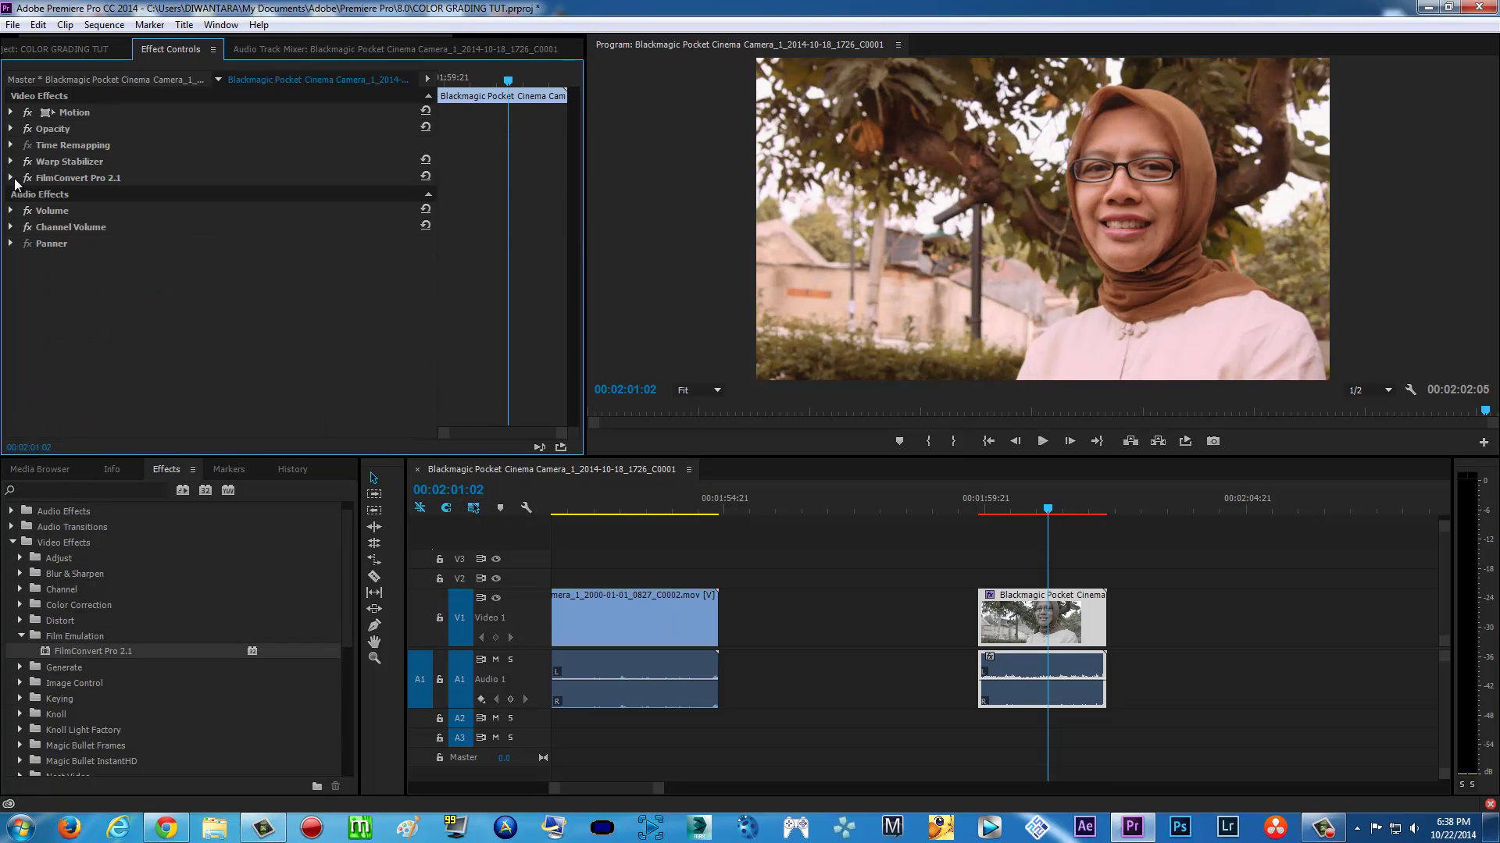
left_click(28, 180)
left_click(28, 179)
left_click(28, 180)
left_click(28, 179)
mouse_move(1035, 511)
left_mouse_down()
mouse_move(996, 511)
mouse_move(1102, 509)
mouse_move(1002, 510)
mouse_move(1017, 512)
left_mouse_up()
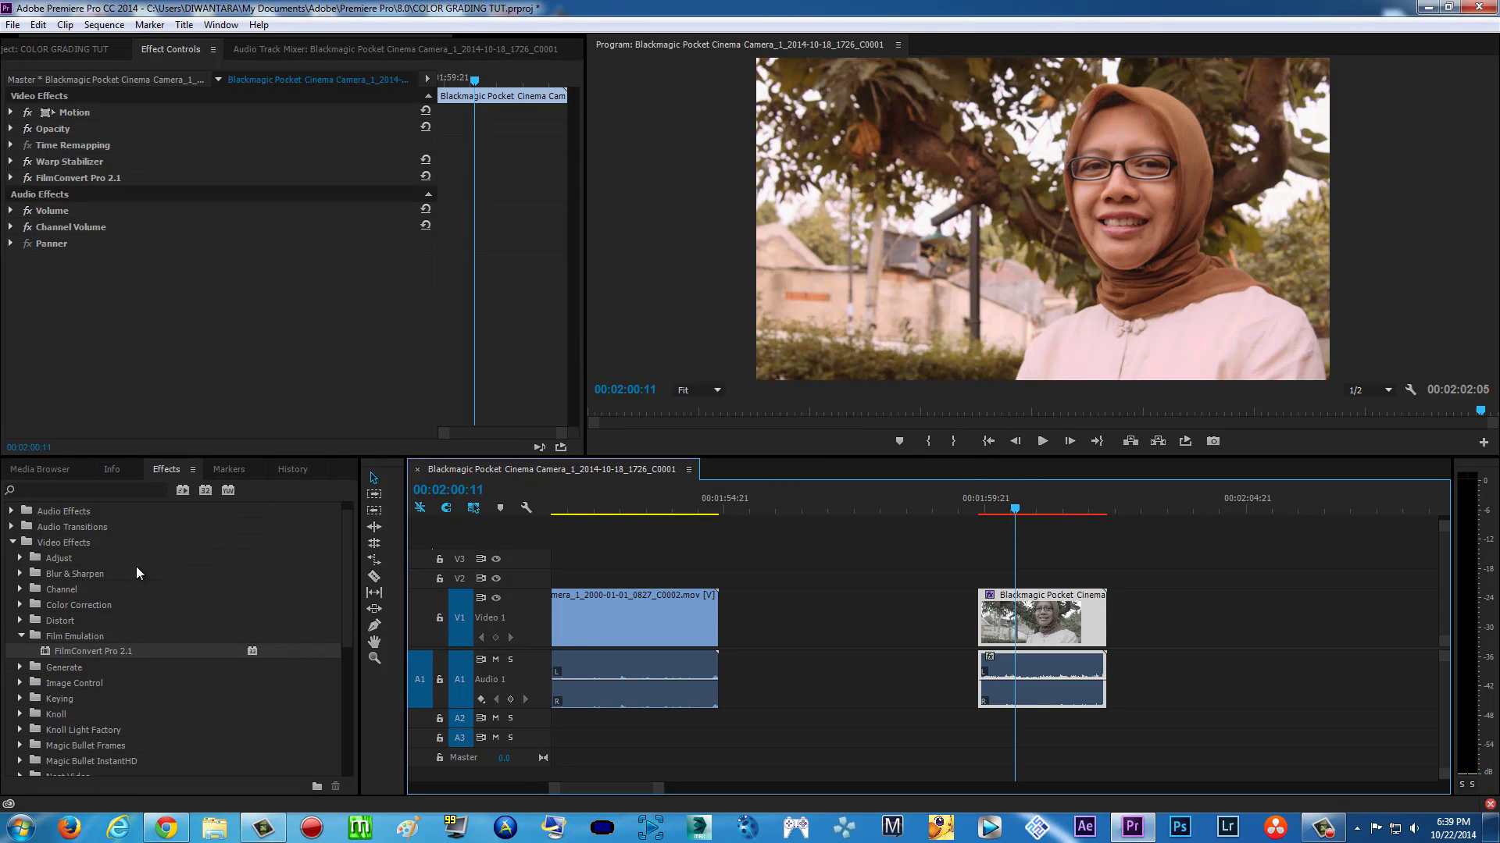
Step: Apply Colorista II from the Red Giant Color Suite effects to the last clip
scroll(79, 635, "down", 3)
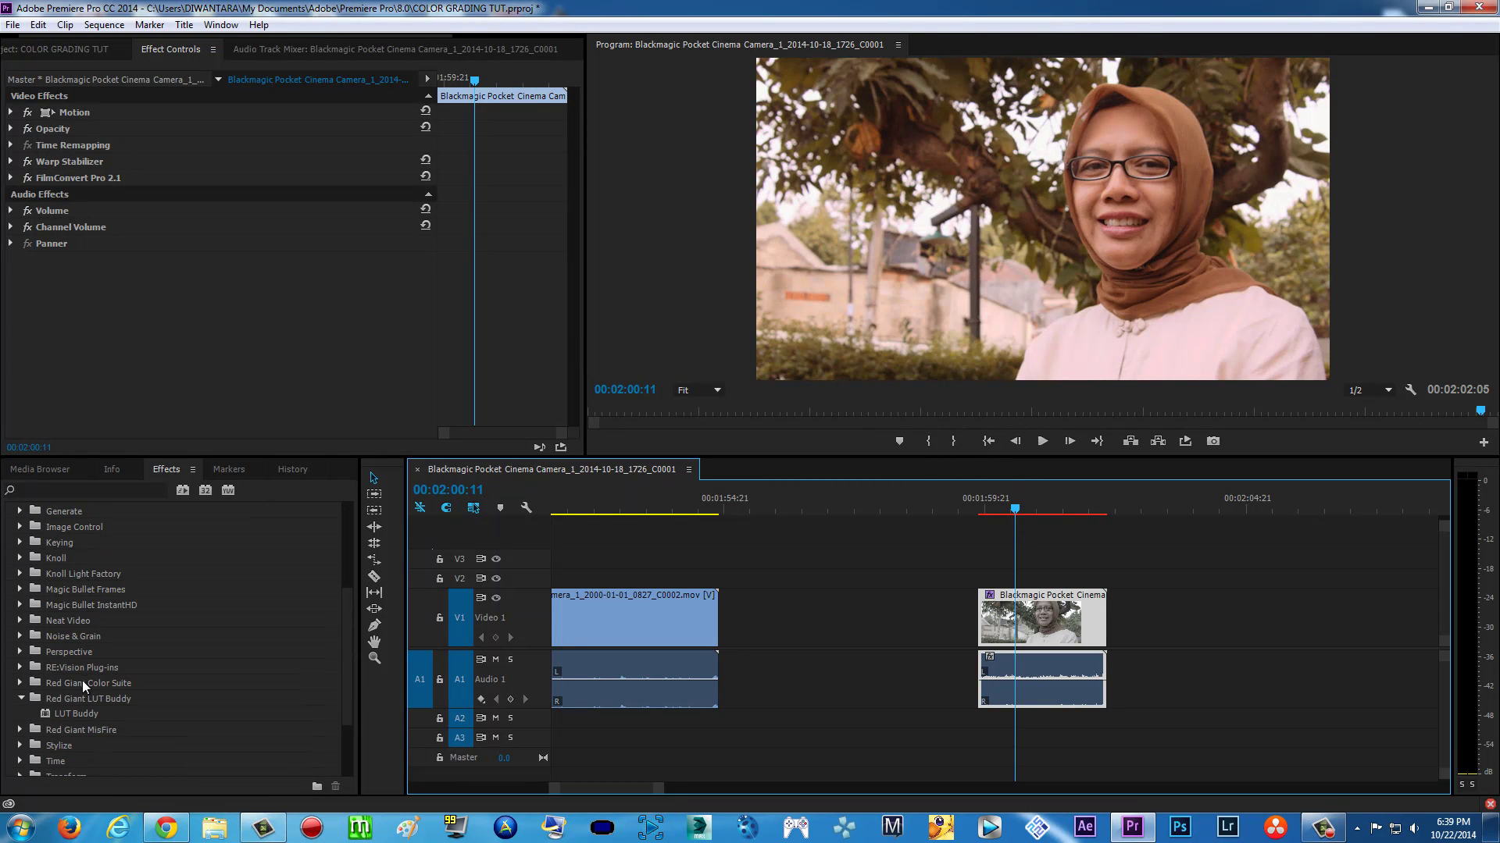
left_click(21, 698)
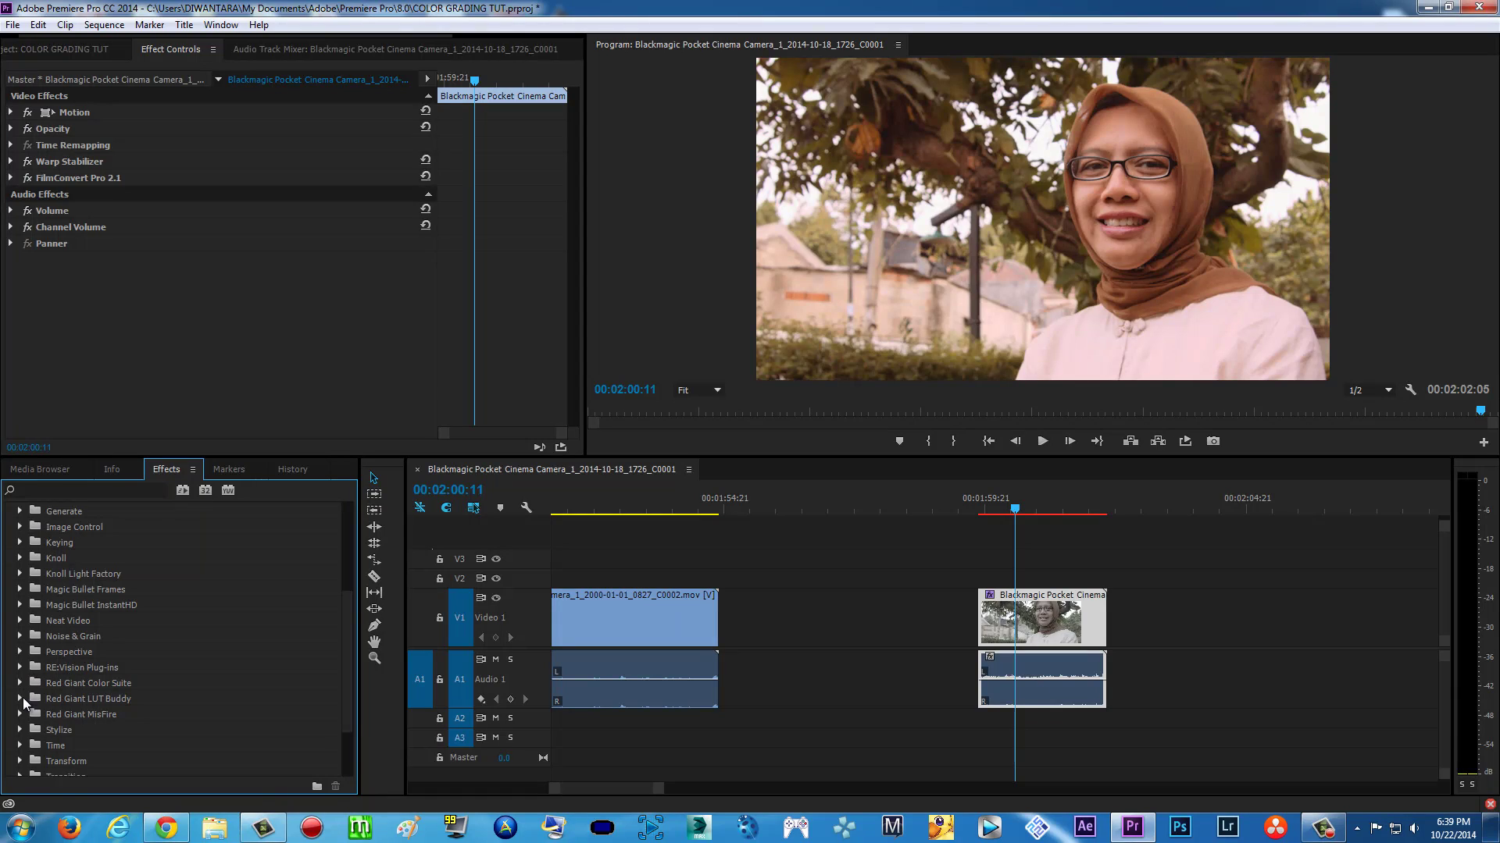
left_click(22, 683)
left_click(41, 697)
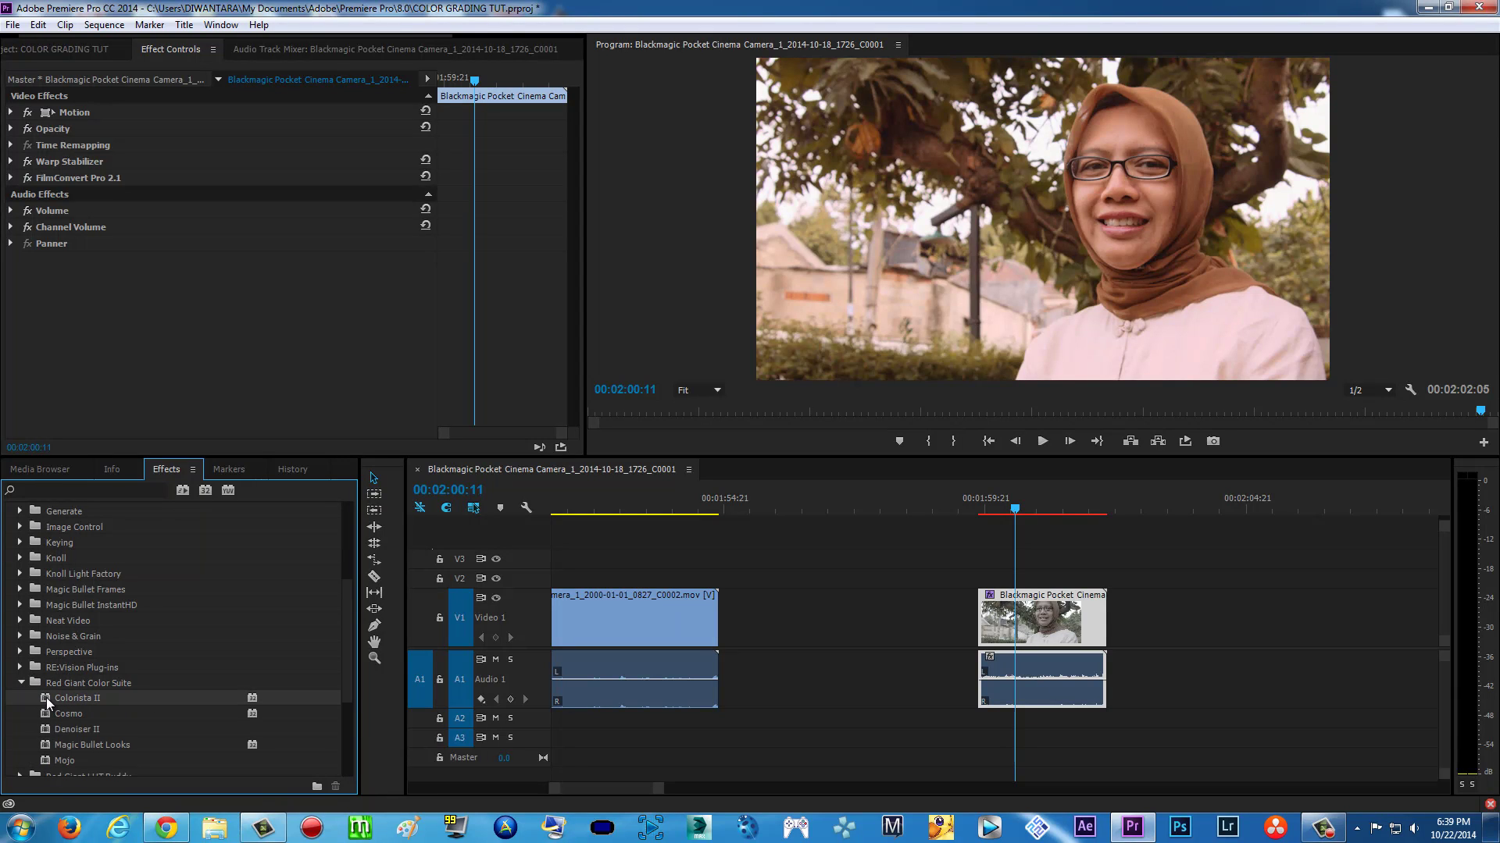
left_click_drag(43, 696, 1039, 617)
Step: Shift Colorista II's Primary 3-Way shadows toward teal, and its midtones and highlights slightly toward orange
left_click_drag(573, 208, 583, 261)
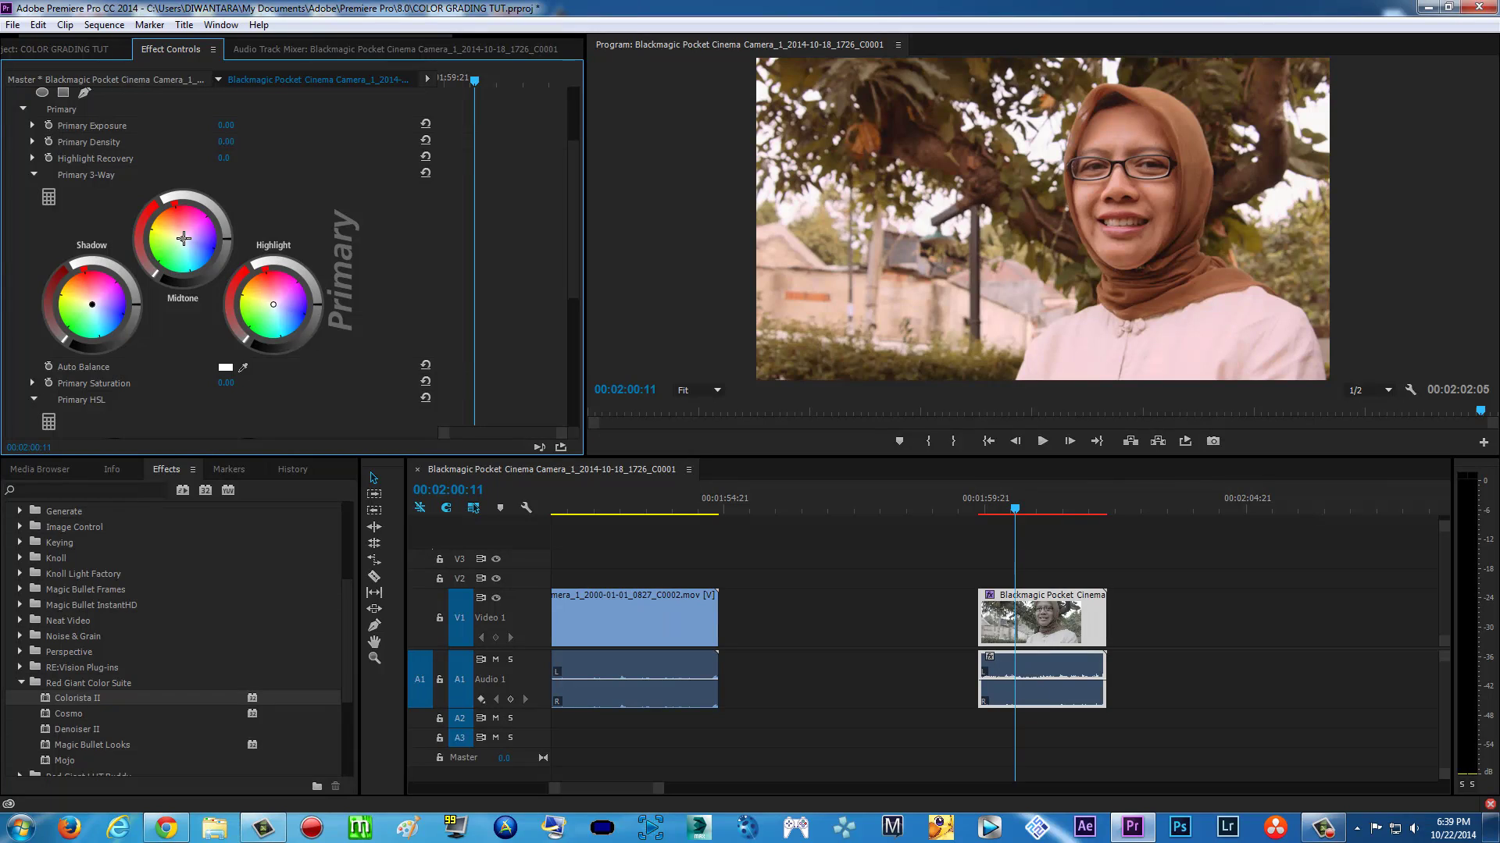
left_click_drag(575, 238, 583, 204)
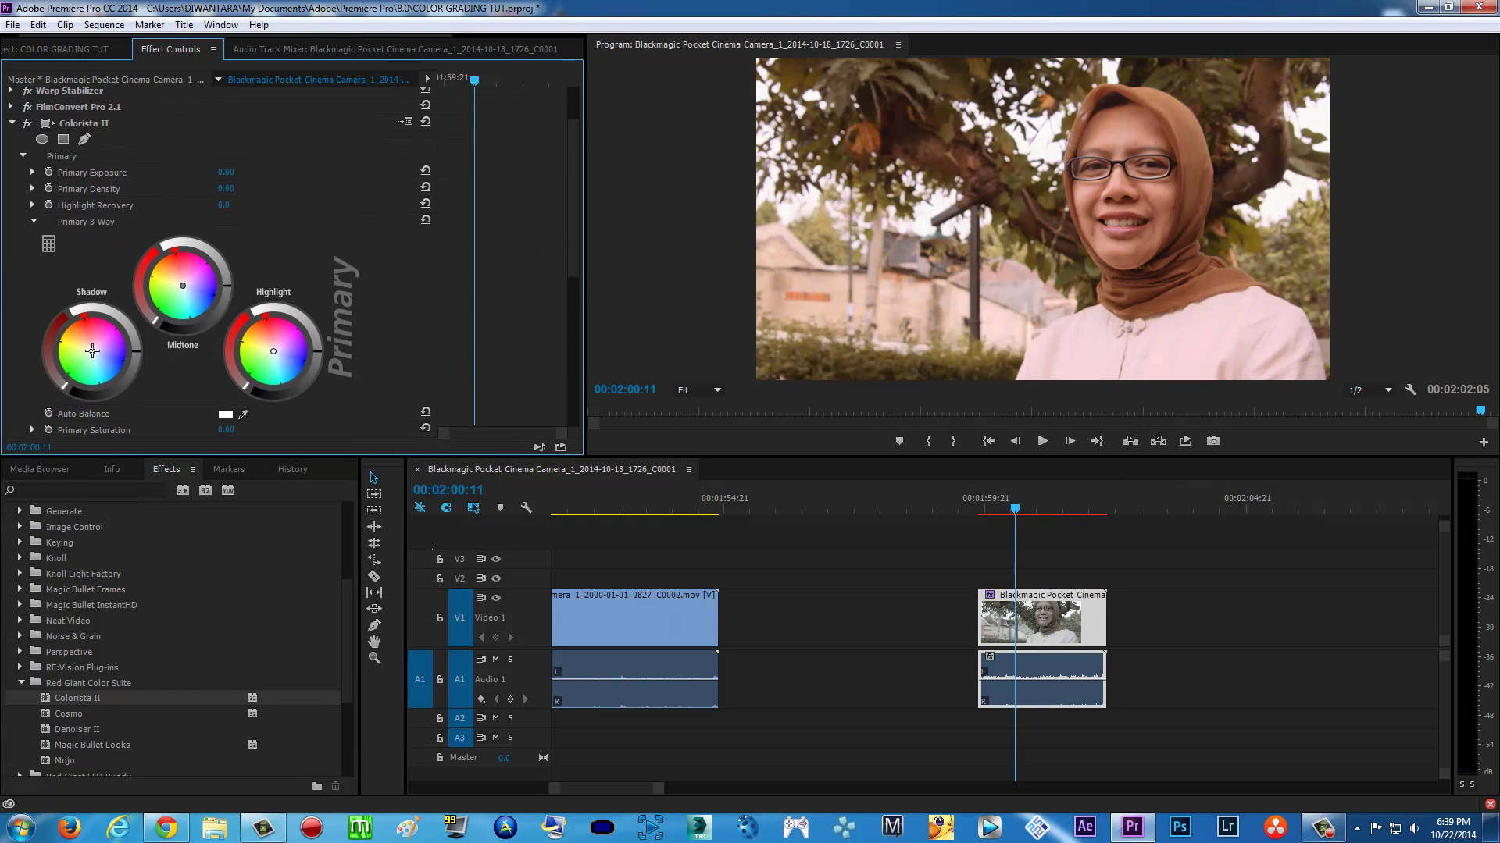
left_click_drag(93, 351, 99, 364)
left_click_drag(182, 286, 180, 282)
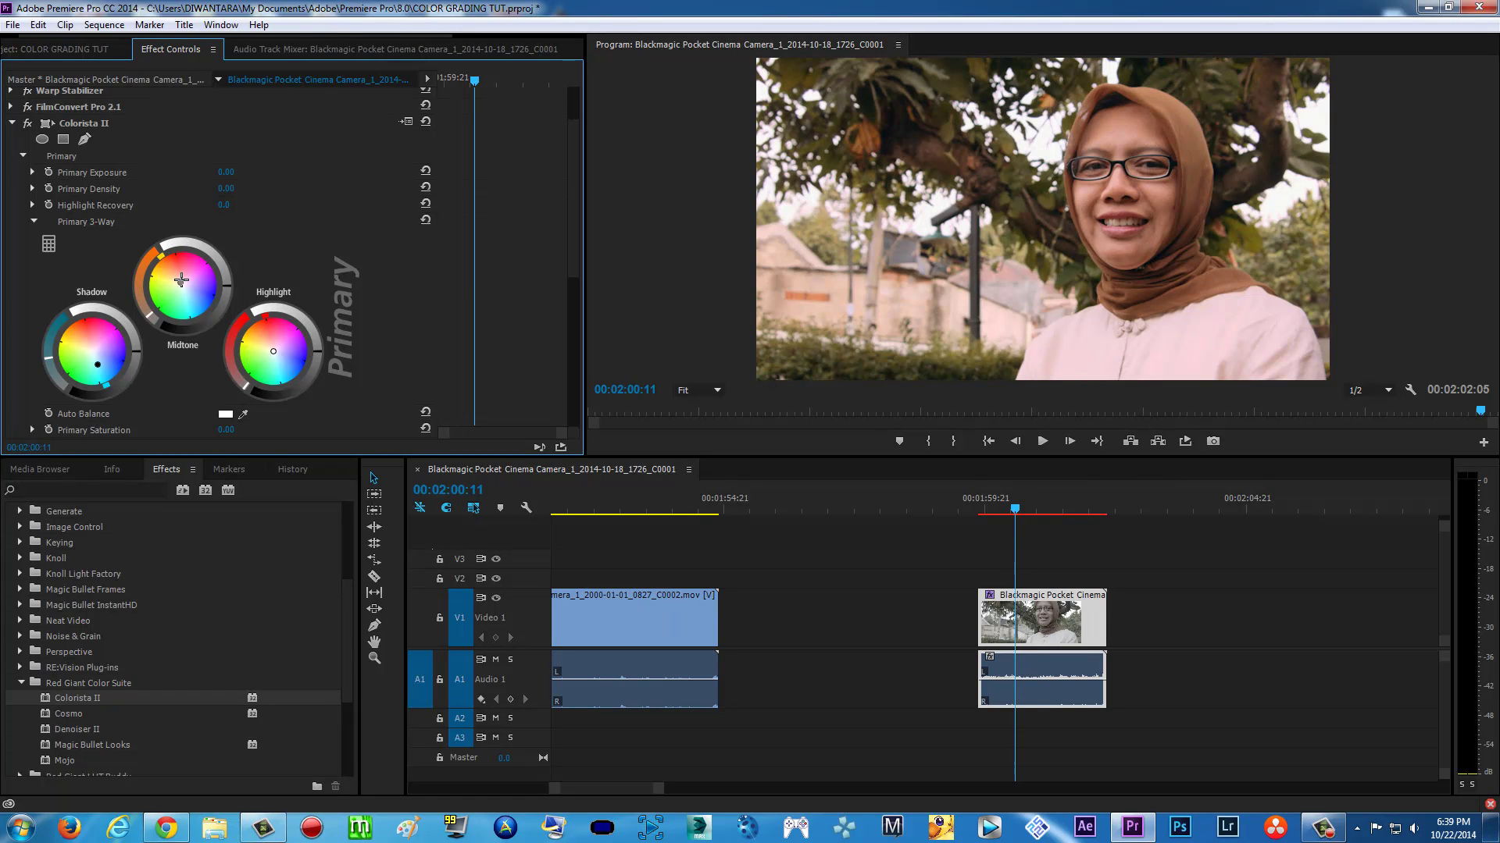
left_click_drag(272, 359, 266, 345)
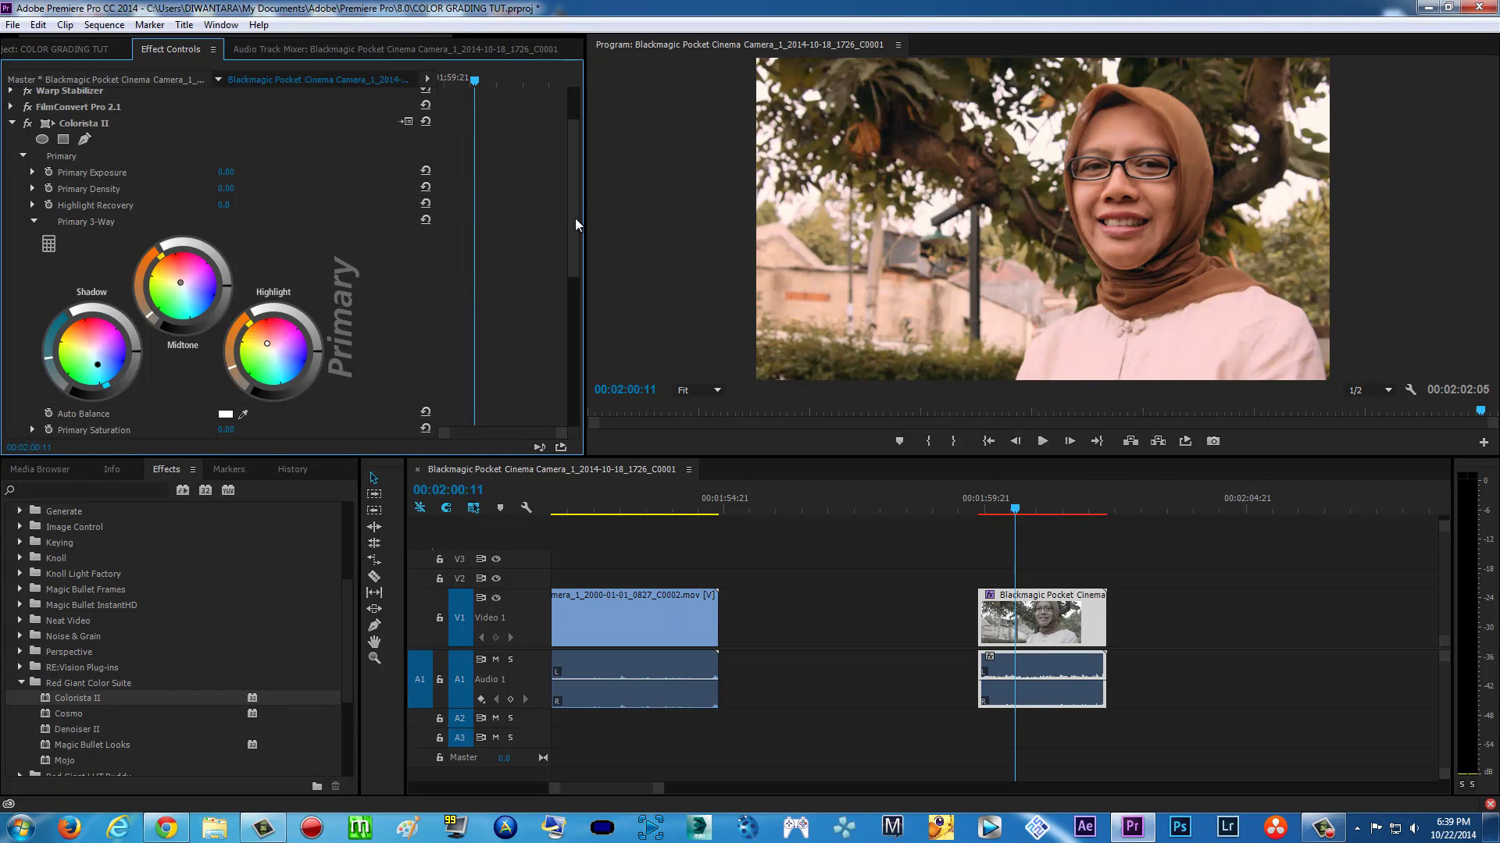
Step: Expand Colorista II's Secondary section and shift its 3-Way highlights and midtones slightly toward yellow-orange
left_click_drag(574, 218, 564, 372)
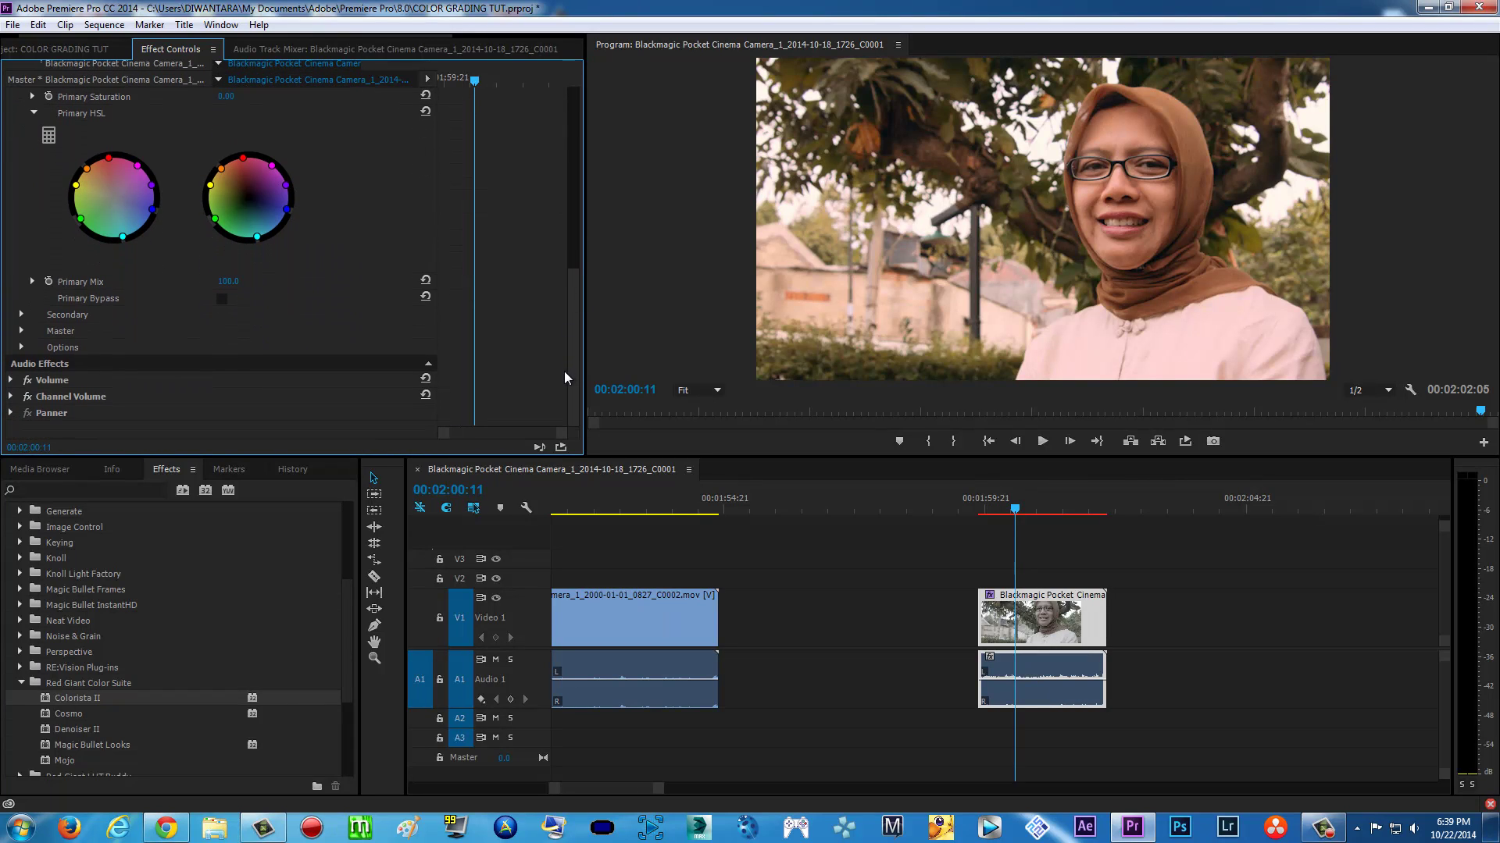
left_click(21, 314)
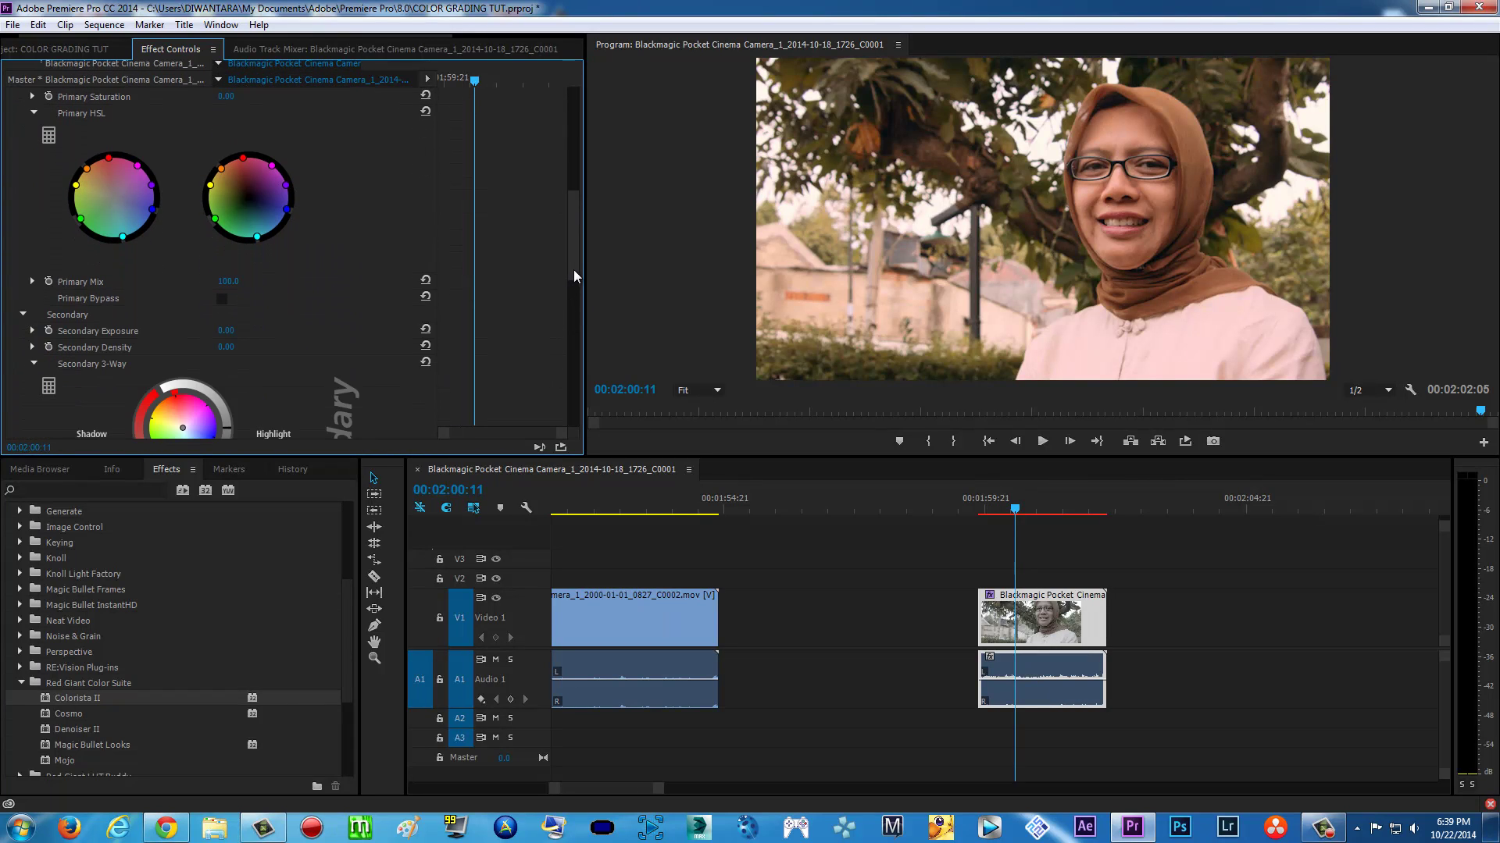
left_click_drag(573, 276, 579, 326)
left_click_drag(267, 289, 266, 290)
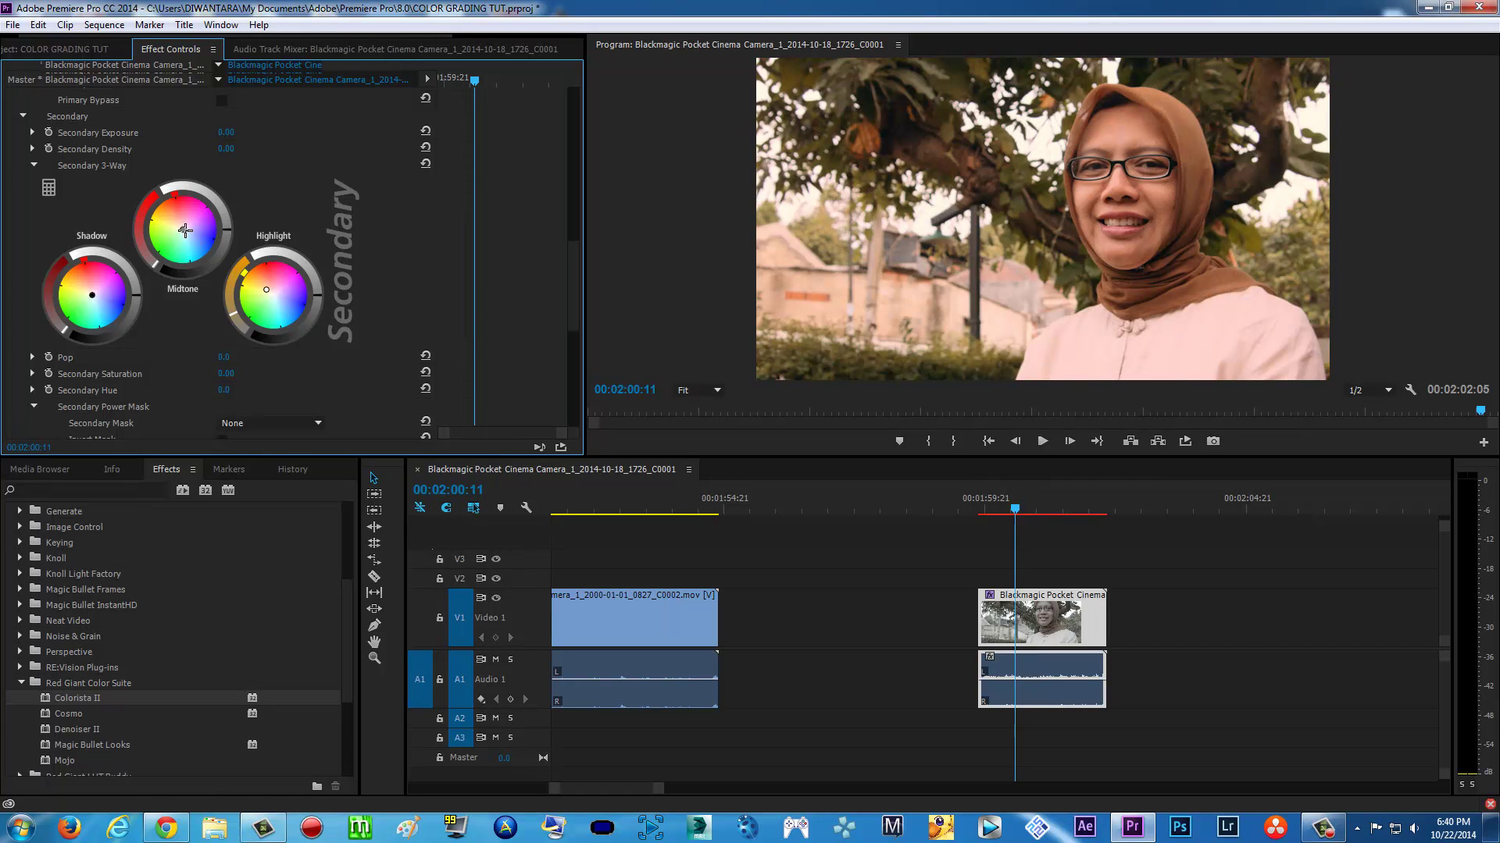
left_click_drag(185, 229, 180, 227)
Step: Shift the Secondary 3-Way shadows toward green, and the Primary 3-Way shadows slightly toward blue
left_click_drag(562, 297, 579, 171)
scroll(524, 302, "down", 1)
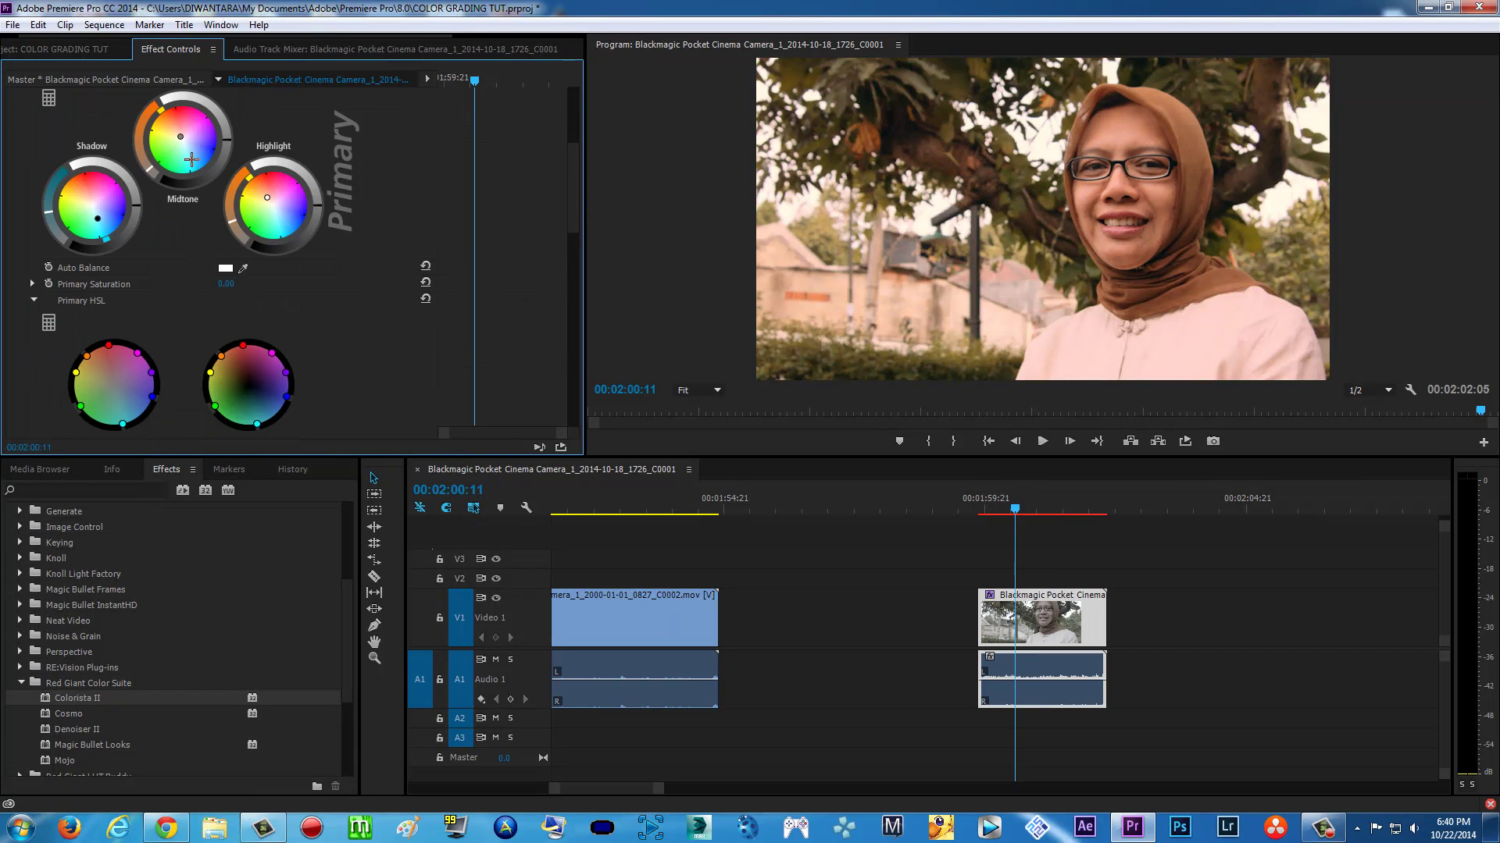
left_click_drag(570, 230, 571, 204)
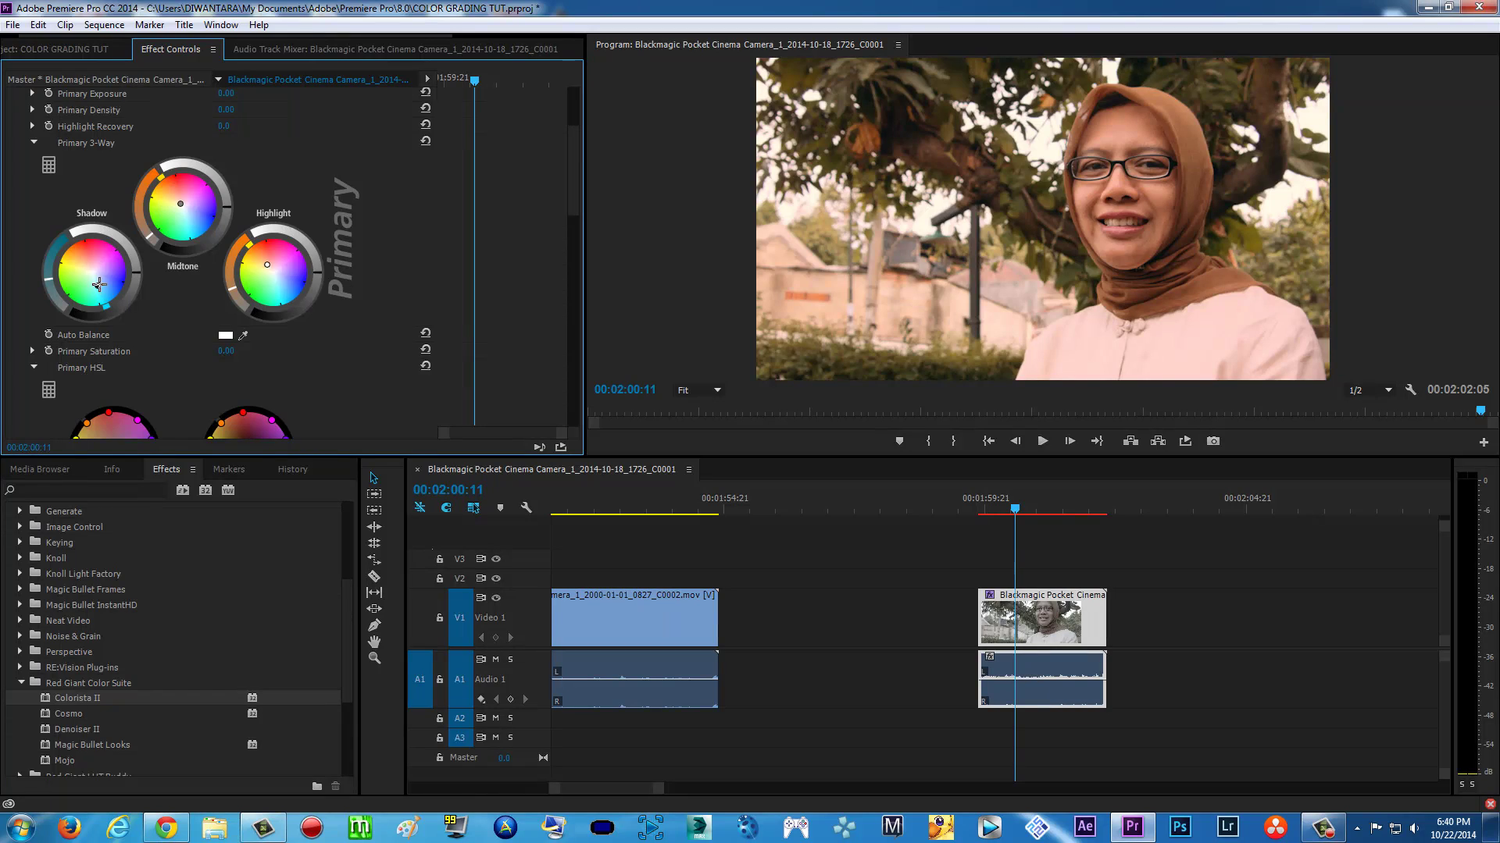
left_click_drag(576, 207, 431, 305)
mouse_move(94, 281)
left_mouse_down()
mouse_move(88, 307)
mouse_move(89, 295)
left_mouse_up()
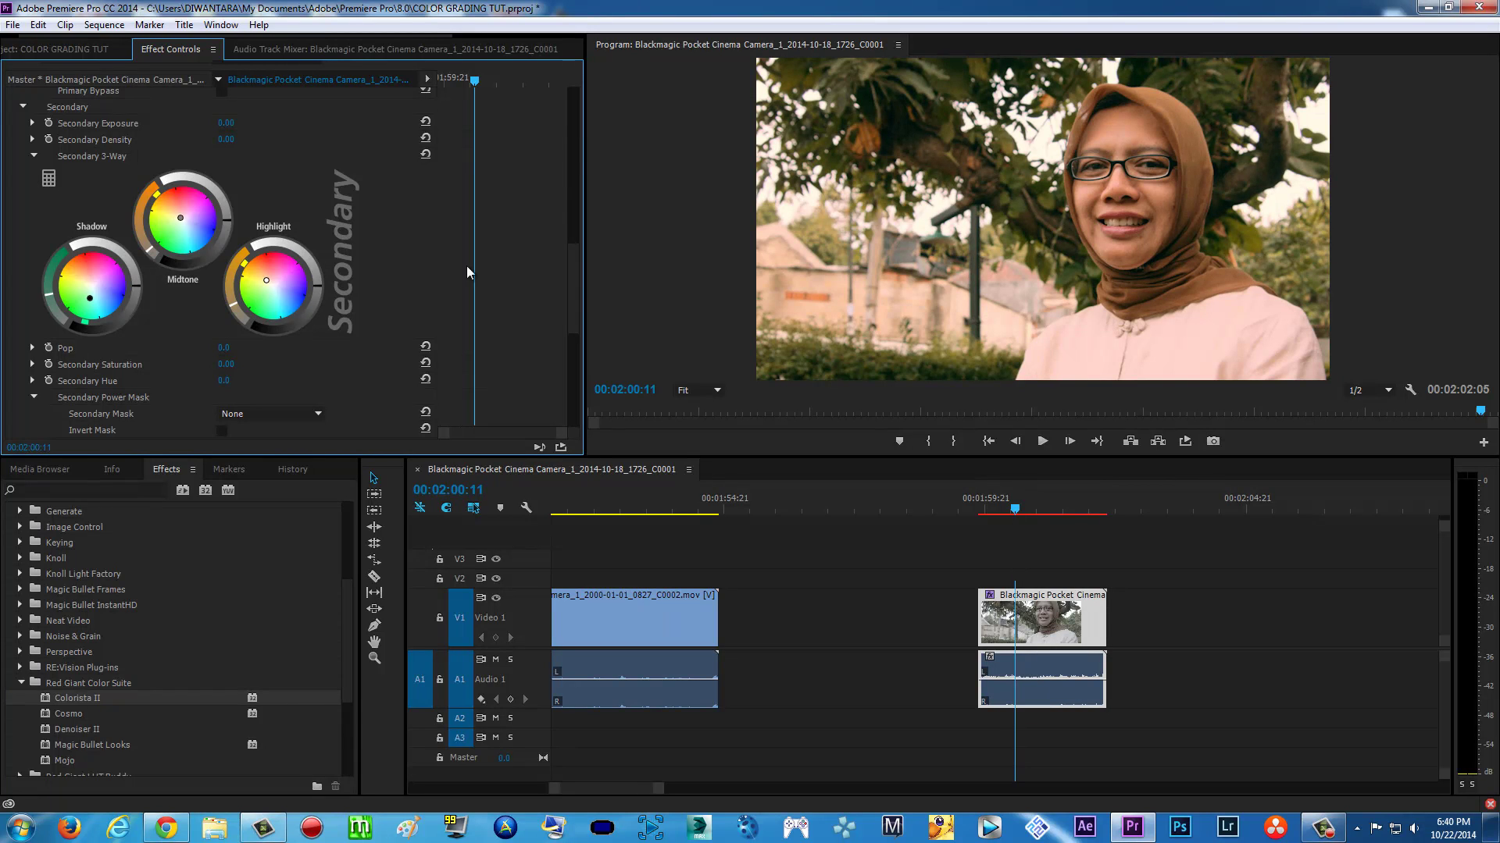
scroll(574, 211, "up", 5)
scroll(575, 205, "up", 2)
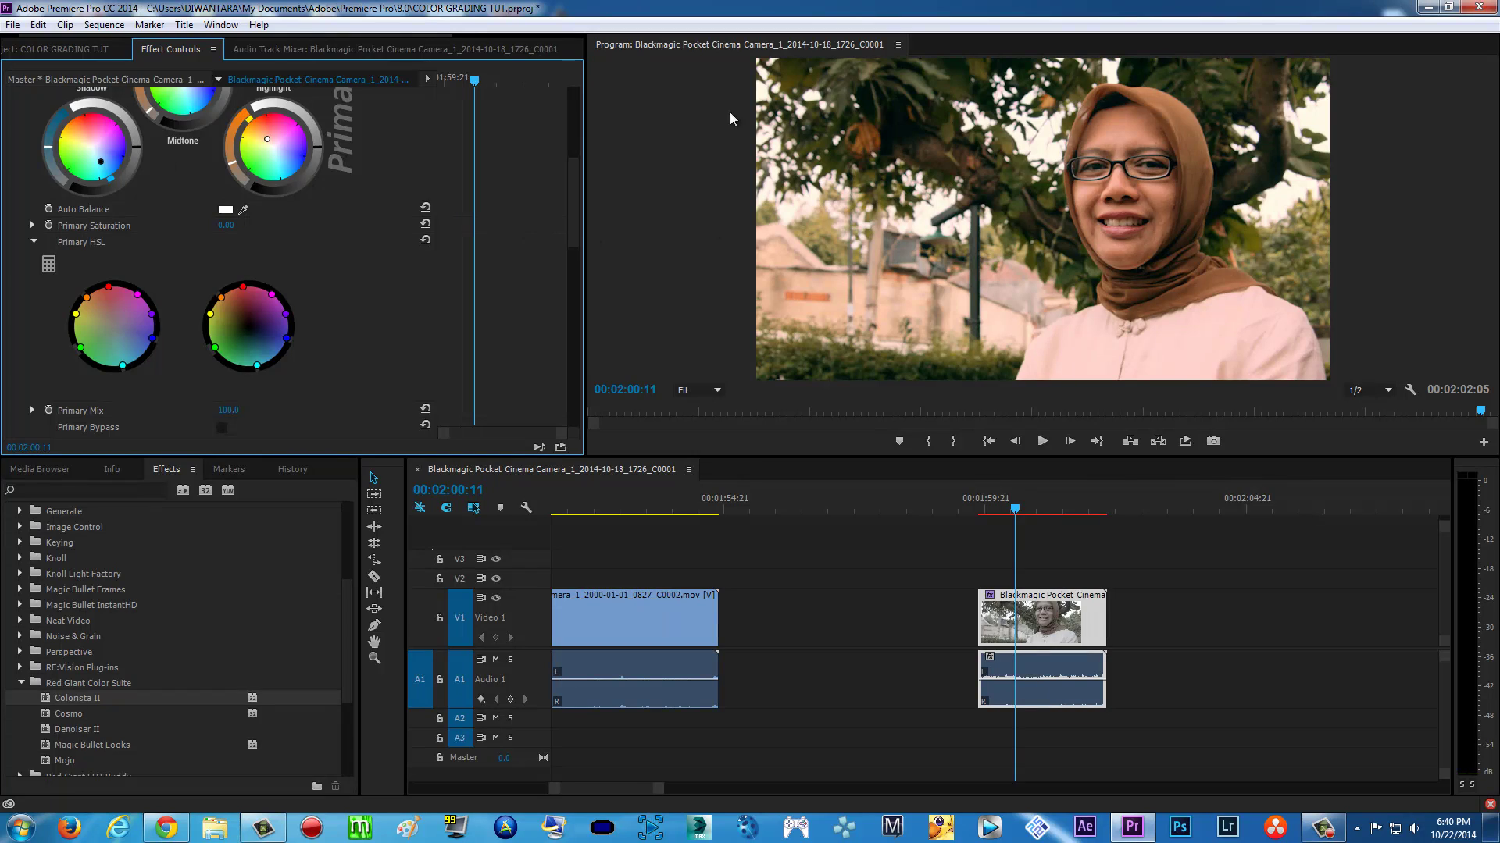
Step: Test strong positive and negative Pop amounts in Colorista II's Secondary section, and settle on about -15.7
left_click_drag(569, 231, 565, 316)
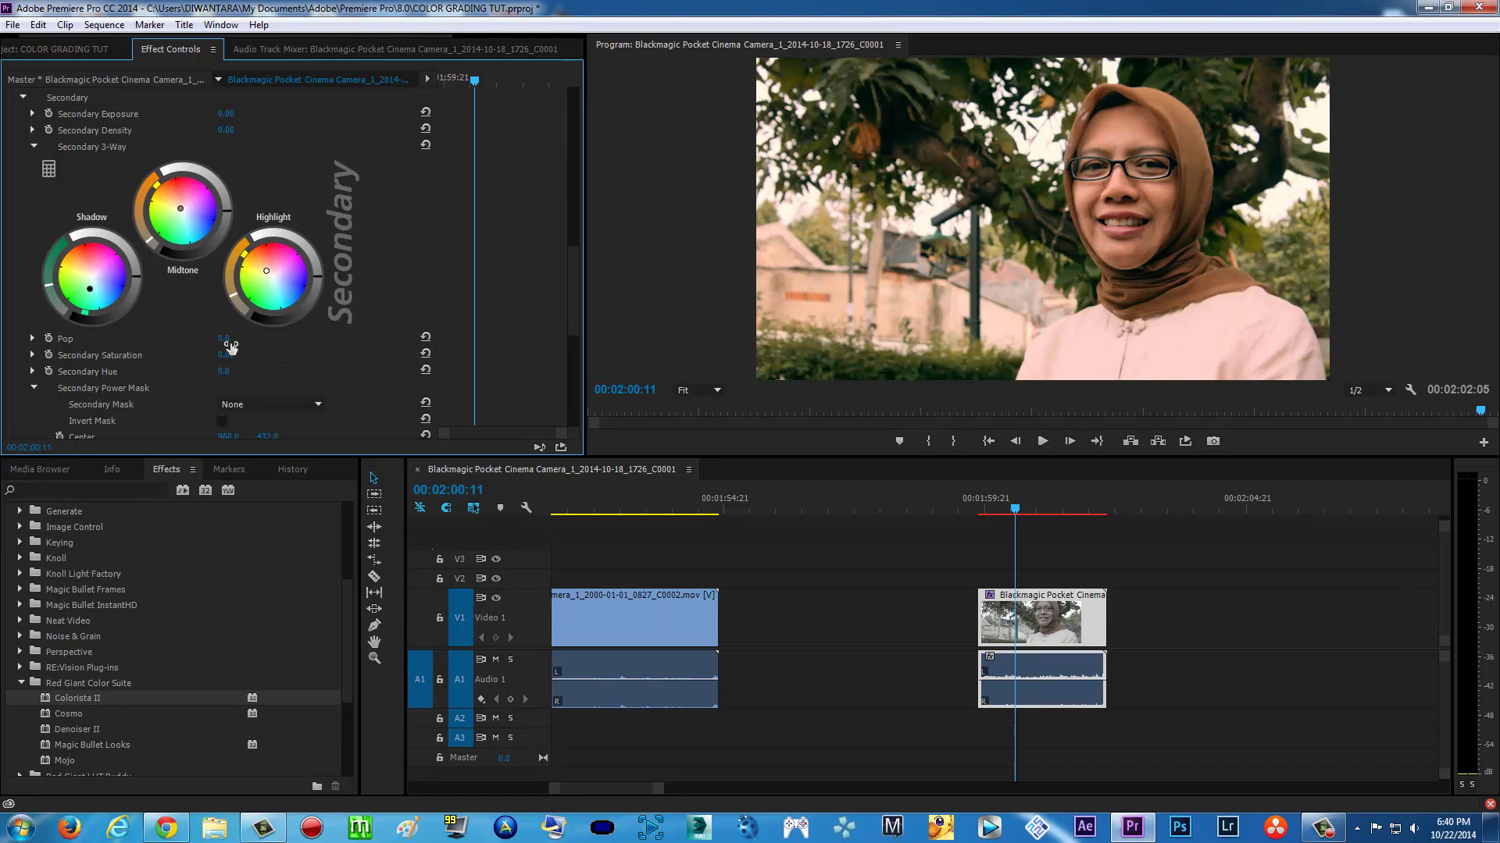
mouse_move(228, 344)
left_mouse_down()
mouse_move(384, 348)
mouse_move(256, 341)
left_mouse_up()
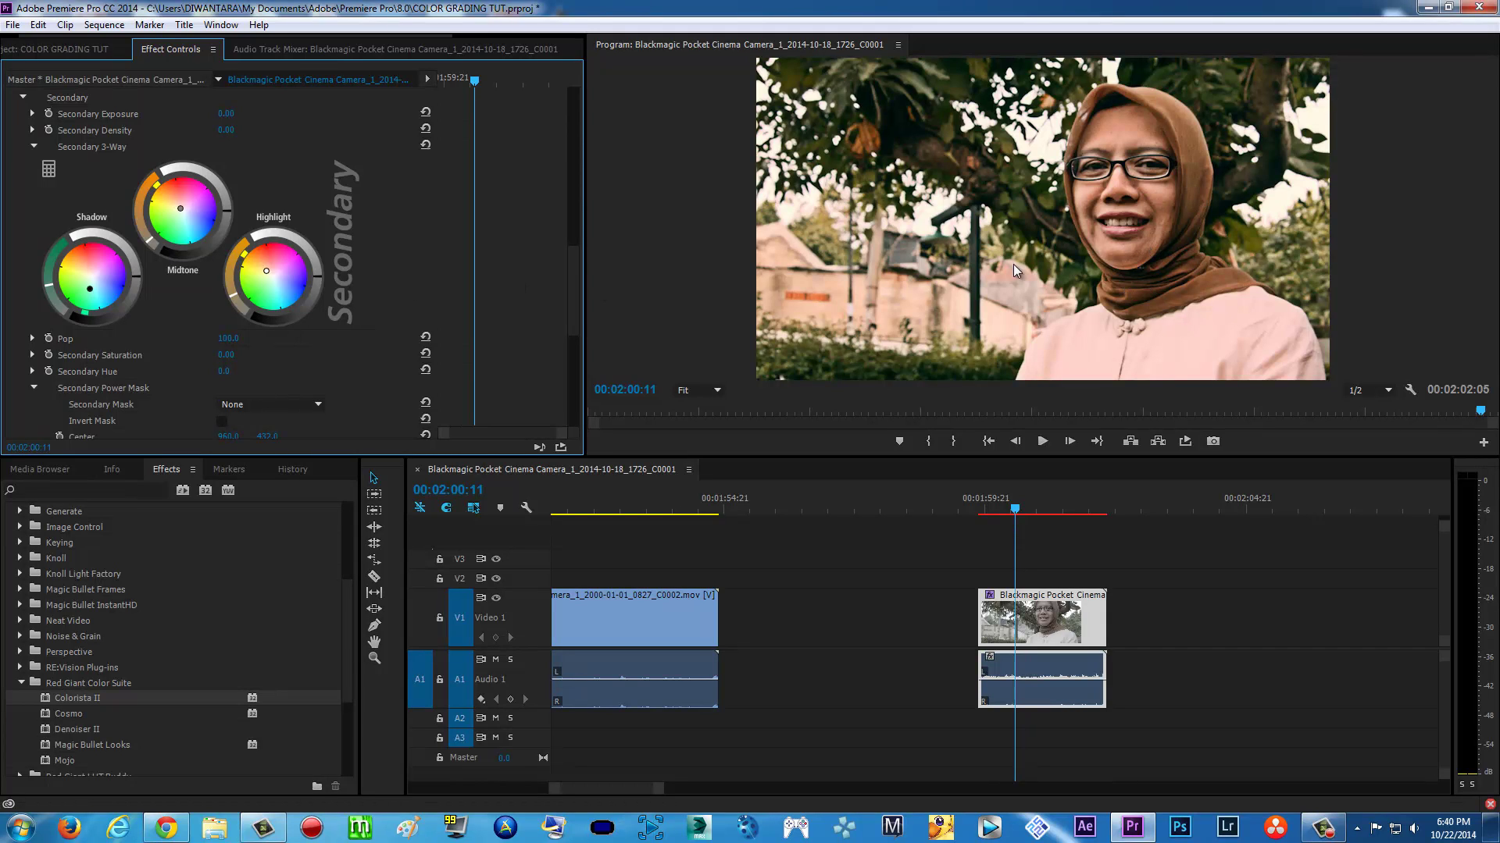
left_click(31, 339)
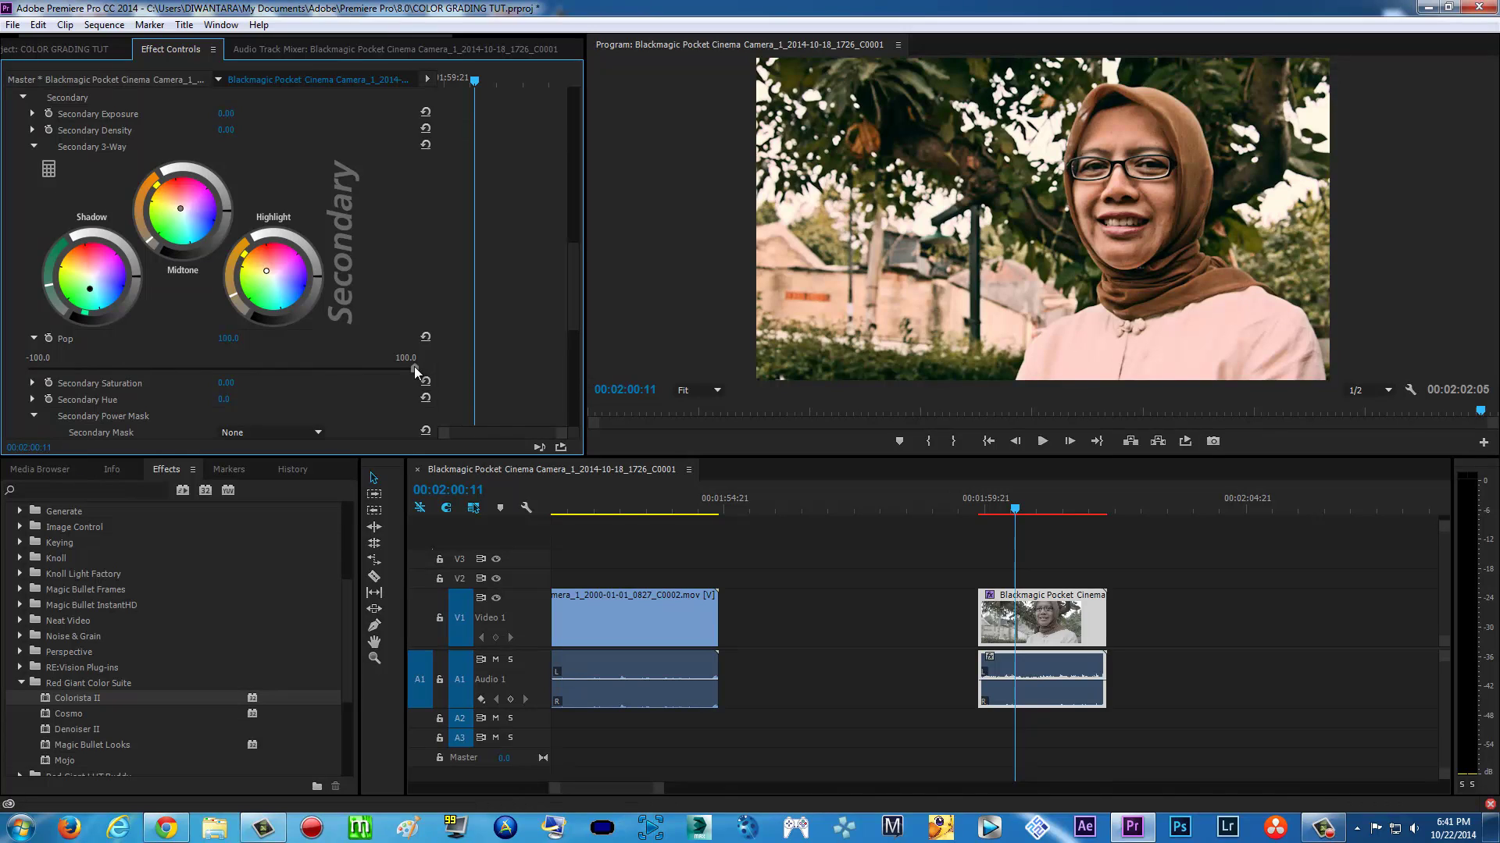
left_click_drag(387, 371, 203, 369)
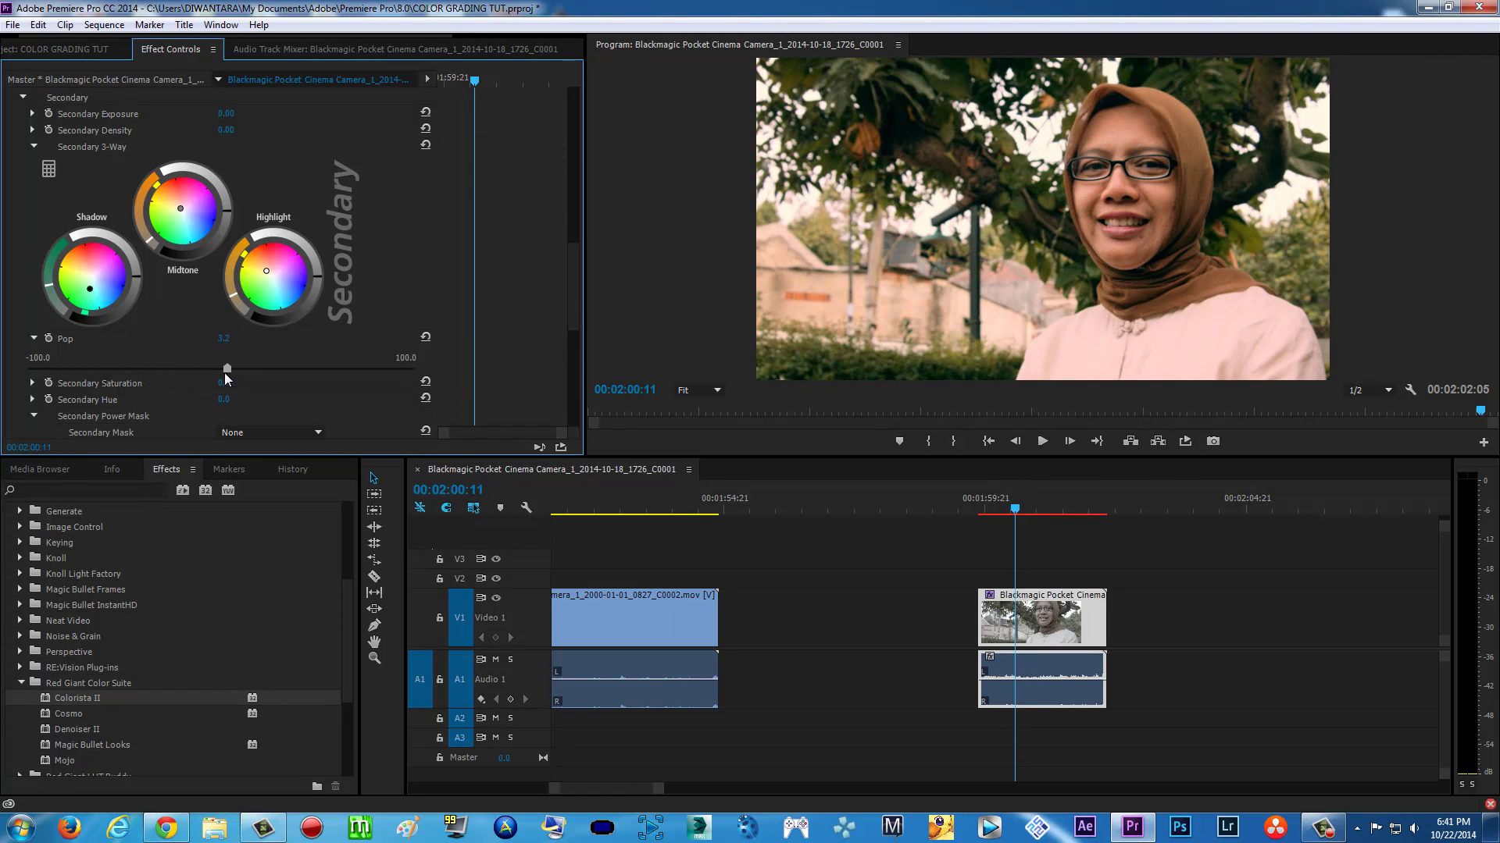
left_click_drag(250, 380, 210, 381)
left_click_drag(40, 372, 113, 369)
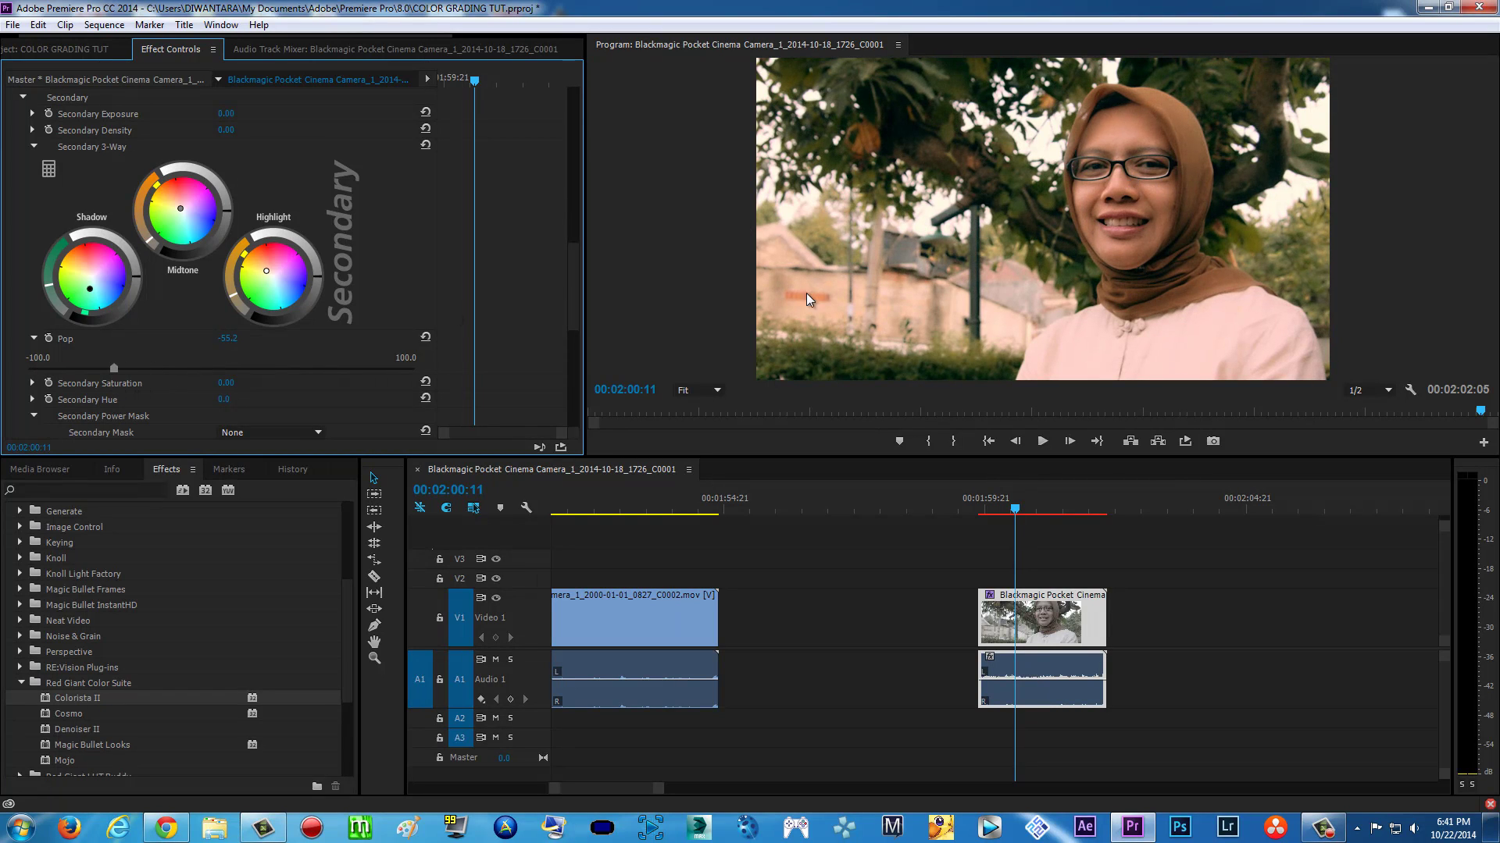
left_click(215, 368)
Step: Try shifting Colorista II's Secondary Hue to about 16°, and reset it to its default
scroll(568, 273, "down", 4)
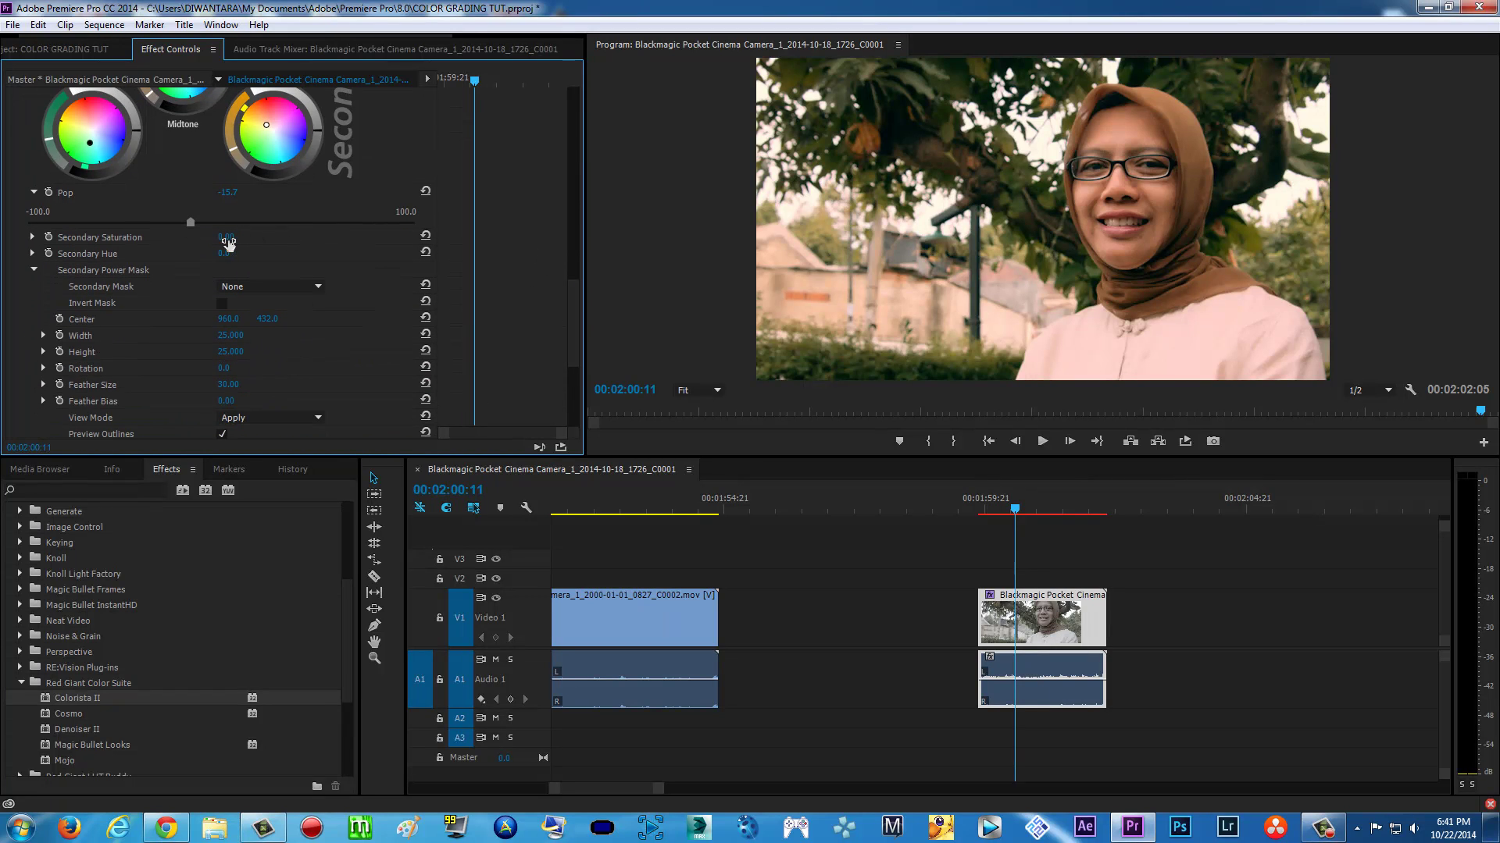
mouse_move(223, 256)
left_mouse_down()
mouse_move(303, 268)
mouse_move(259, 271)
mouse_move(248, 251)
left_mouse_up()
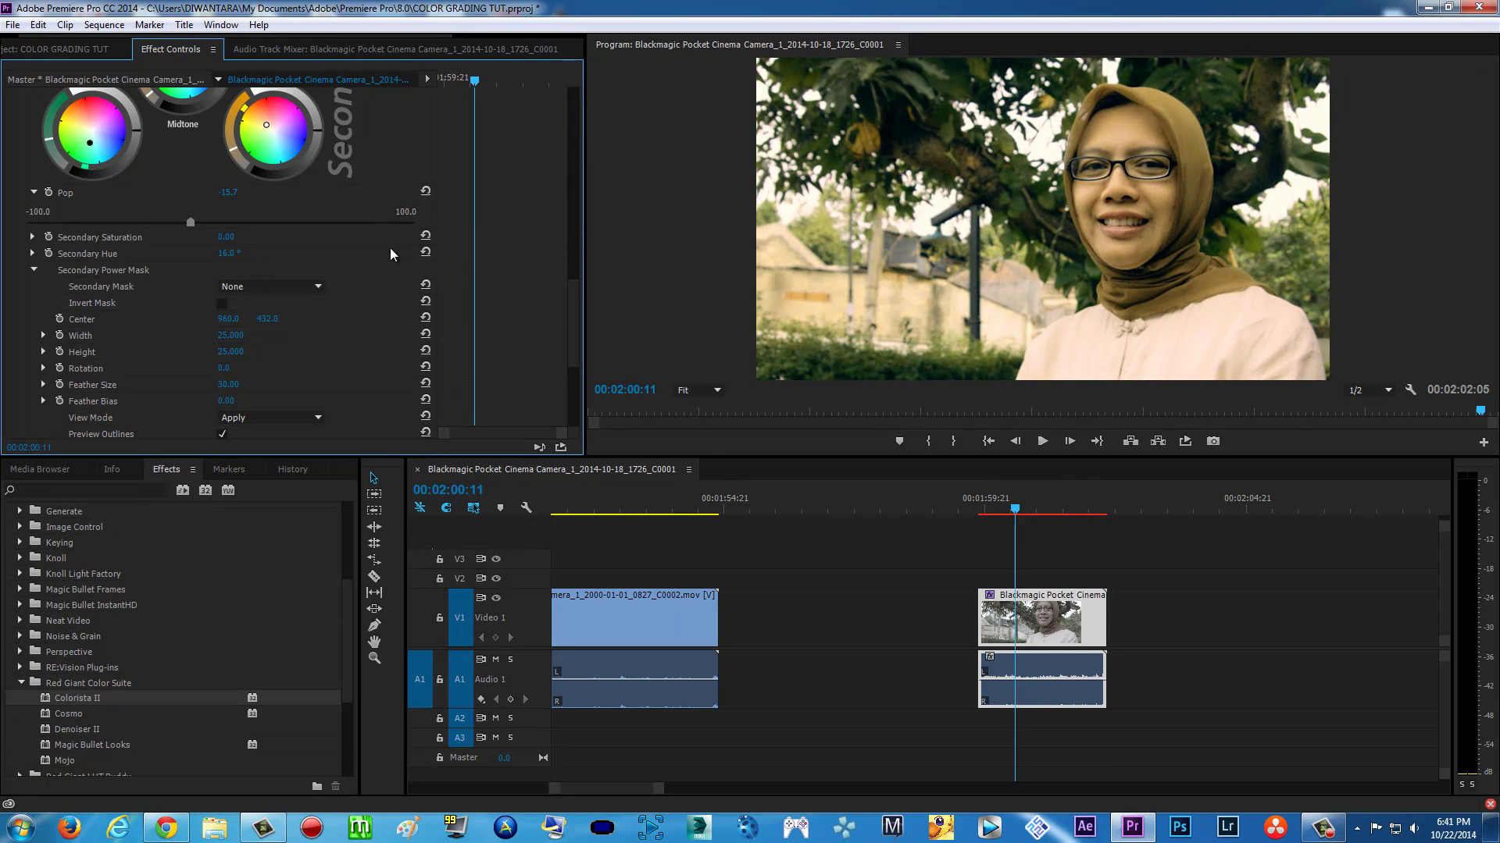
key("ctrl+z")
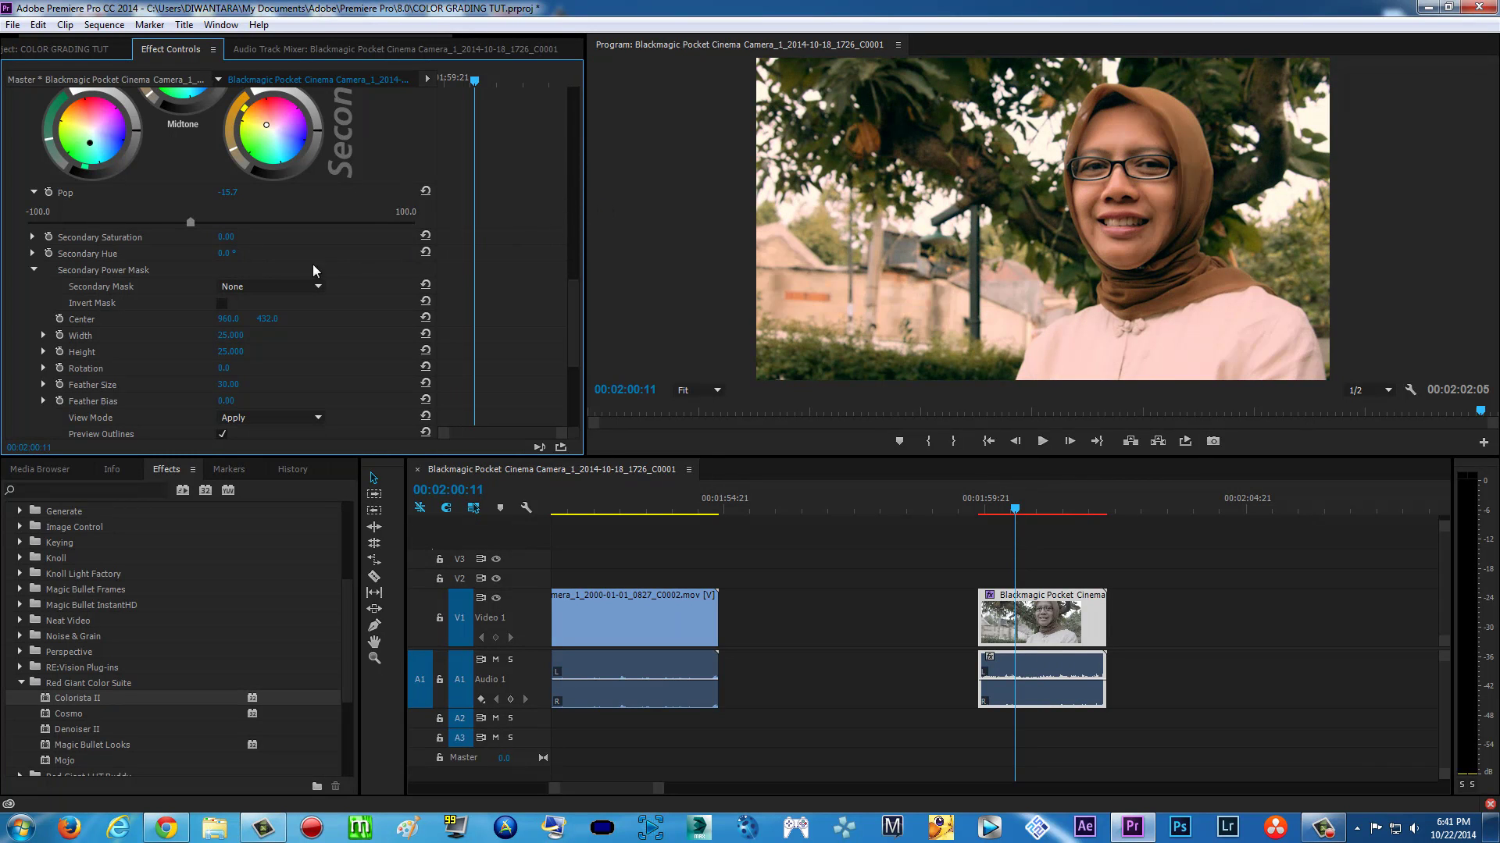
mouse_move(229, 256)
left_mouse_down()
mouse_move(288, 258)
mouse_move(246, 254)
left_mouse_up()
left_click(426, 251)
Step: Shift Colorista II's Master 3-Way midtones and highlights slightly toward yellow, and its shadows toward green-teal
scroll(578, 313, "down", 5)
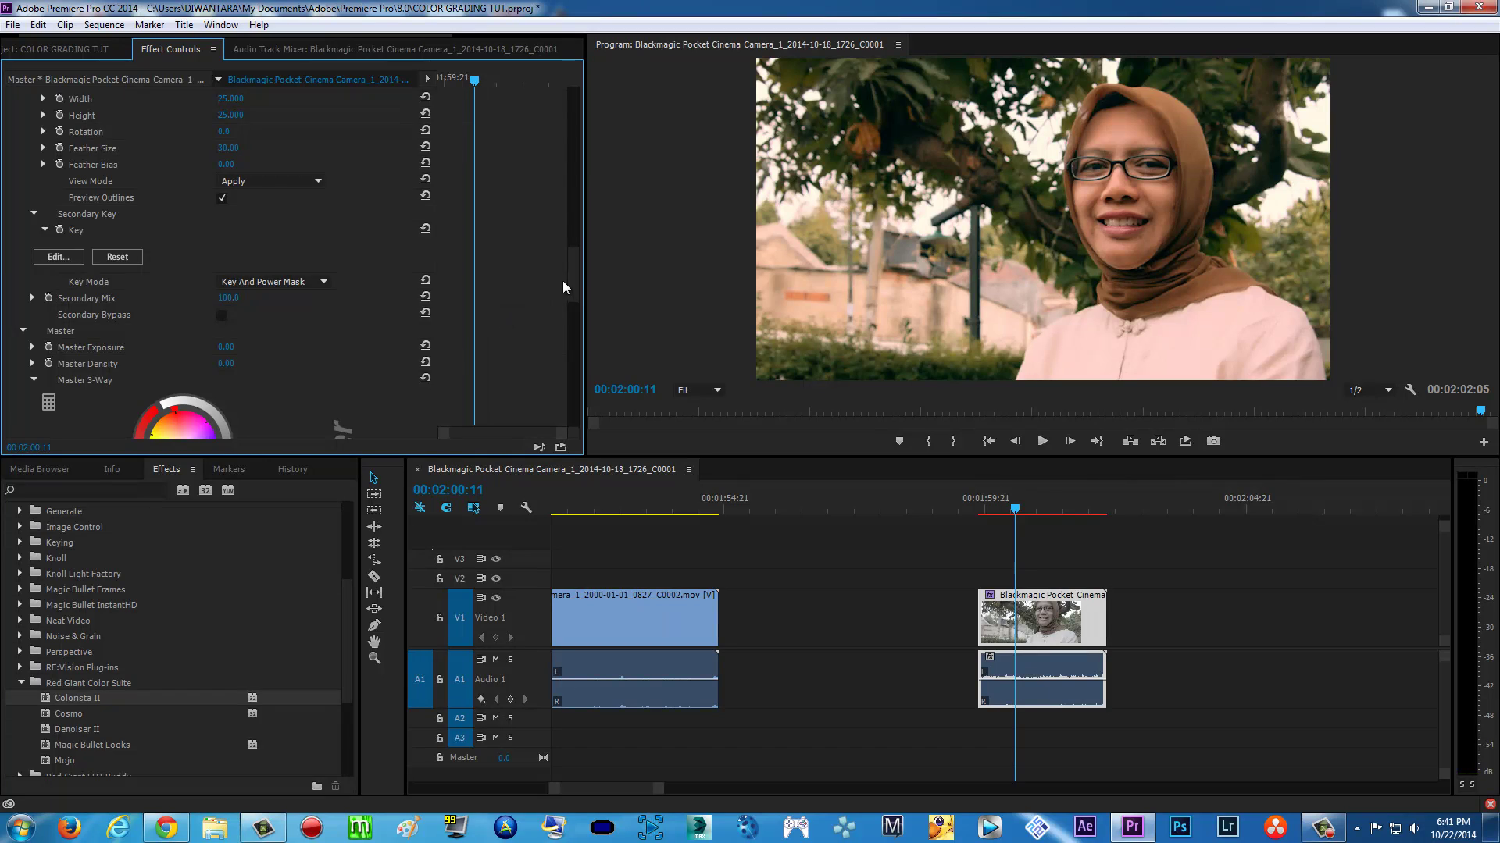
left_click_drag(573, 281, 574, 328)
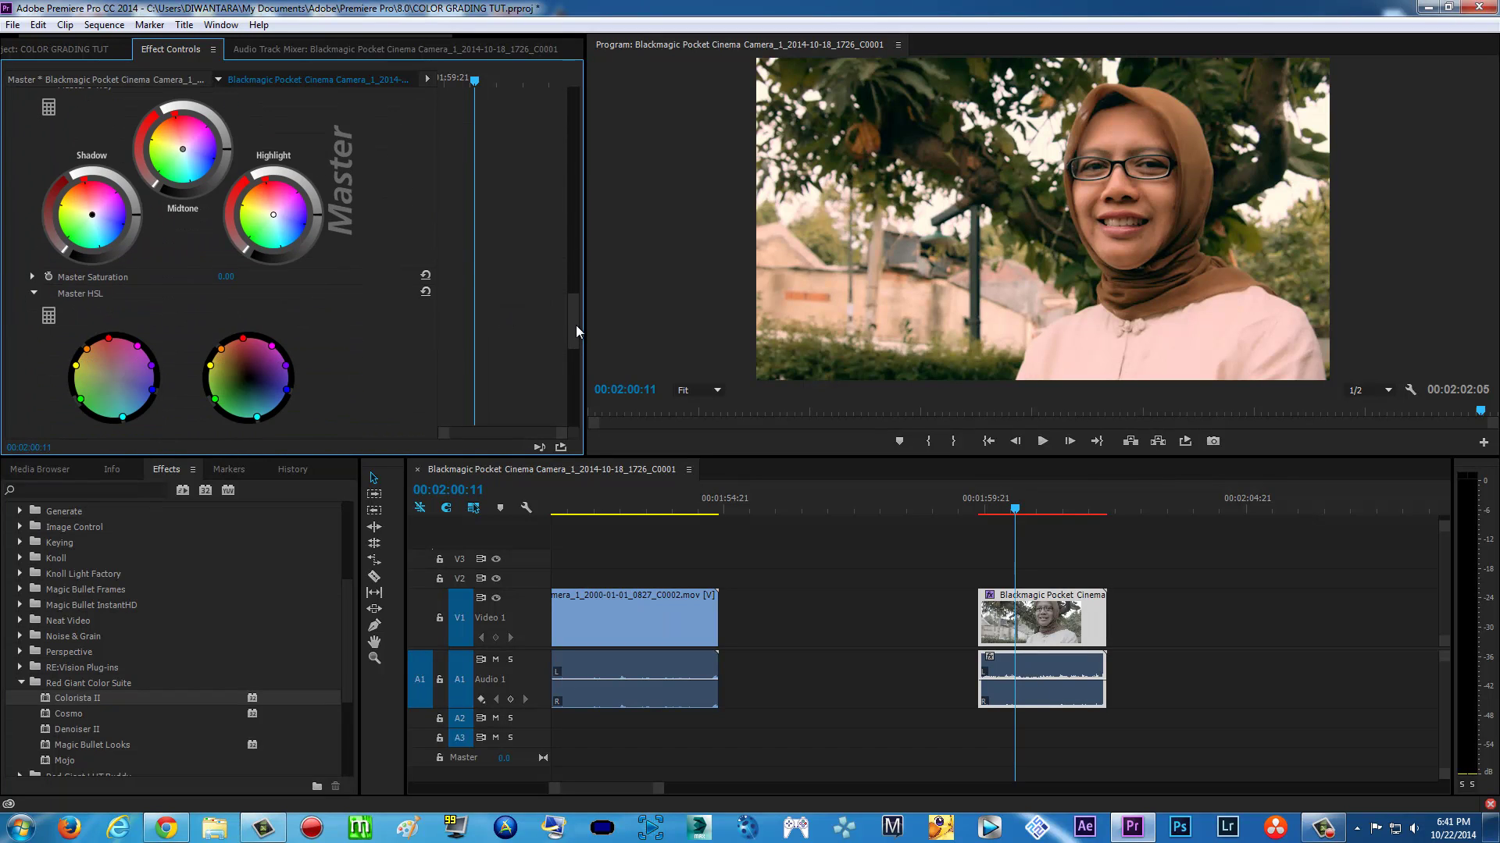
left_click_drag(575, 325, 575, 328)
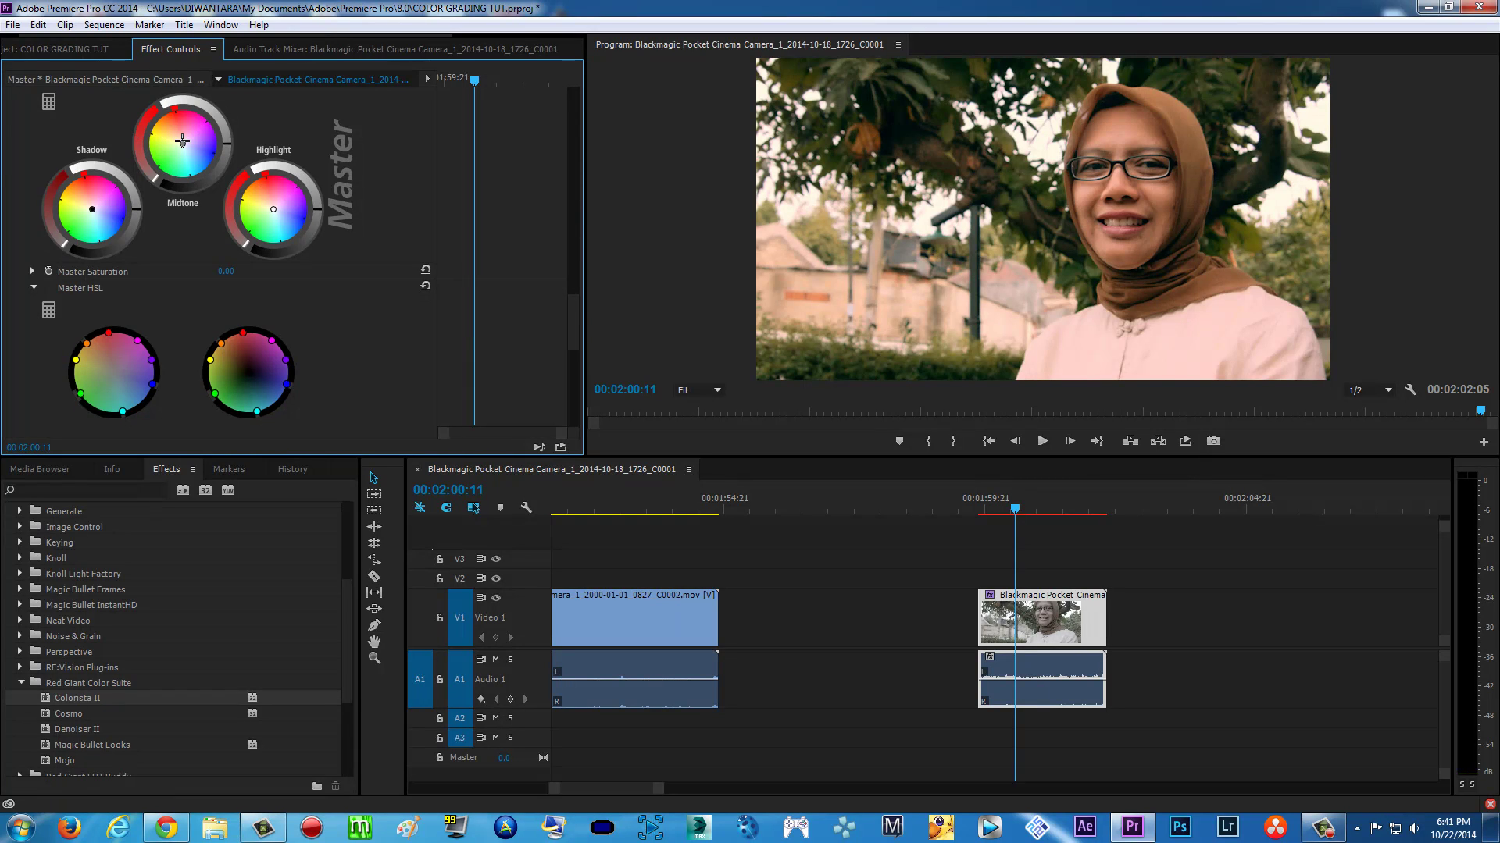
left_click_drag(182, 142, 179, 141)
left_click_drag(93, 209, 95, 223)
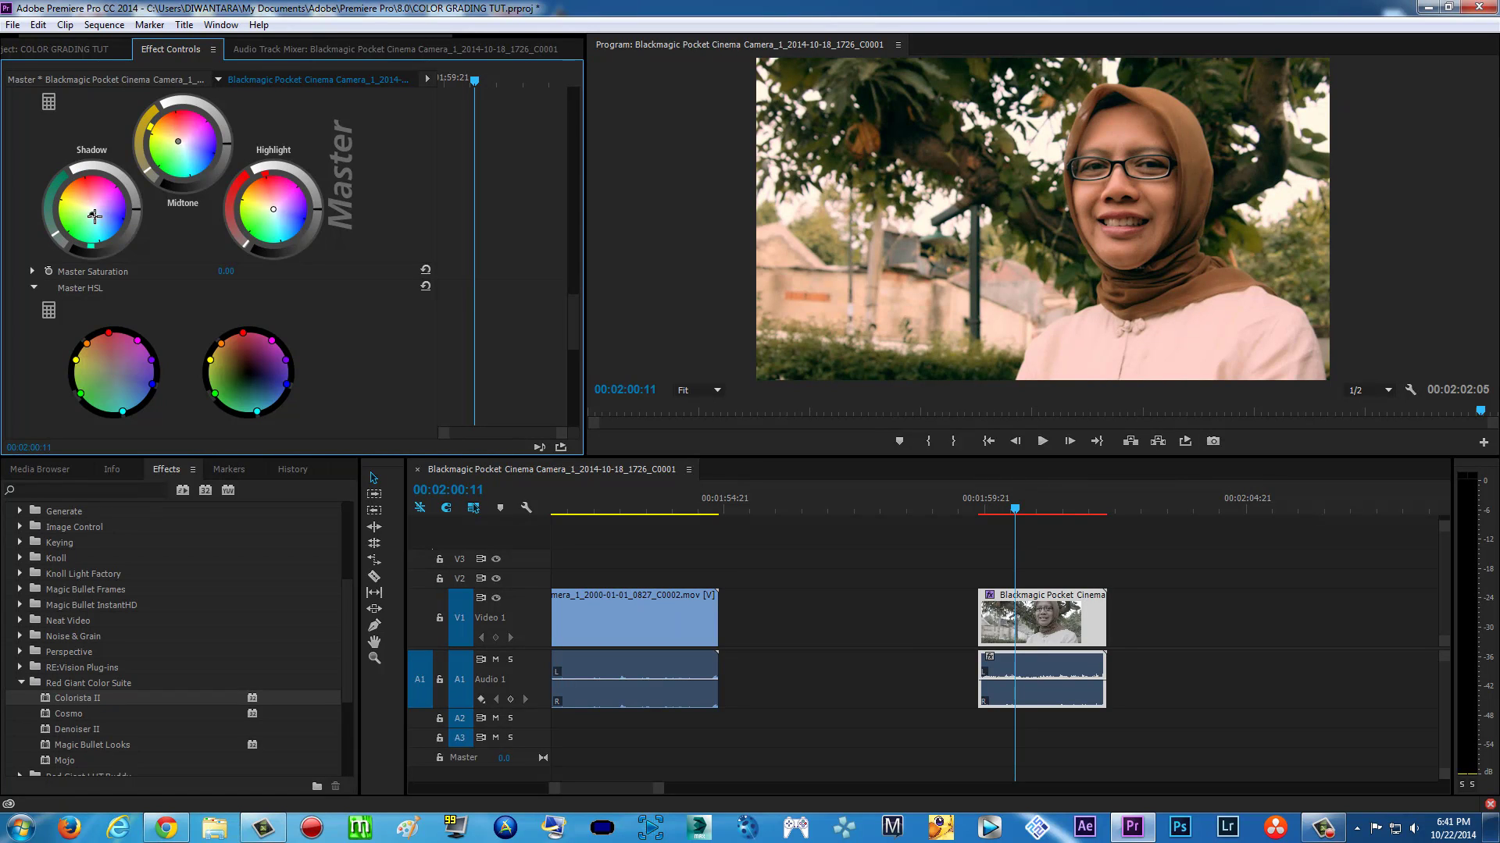
left_click_drag(273, 209, 261, 206)
Step: Collapse the Colorista II settings in the clip's effect list
left_click_drag(576, 297, 569, 78)
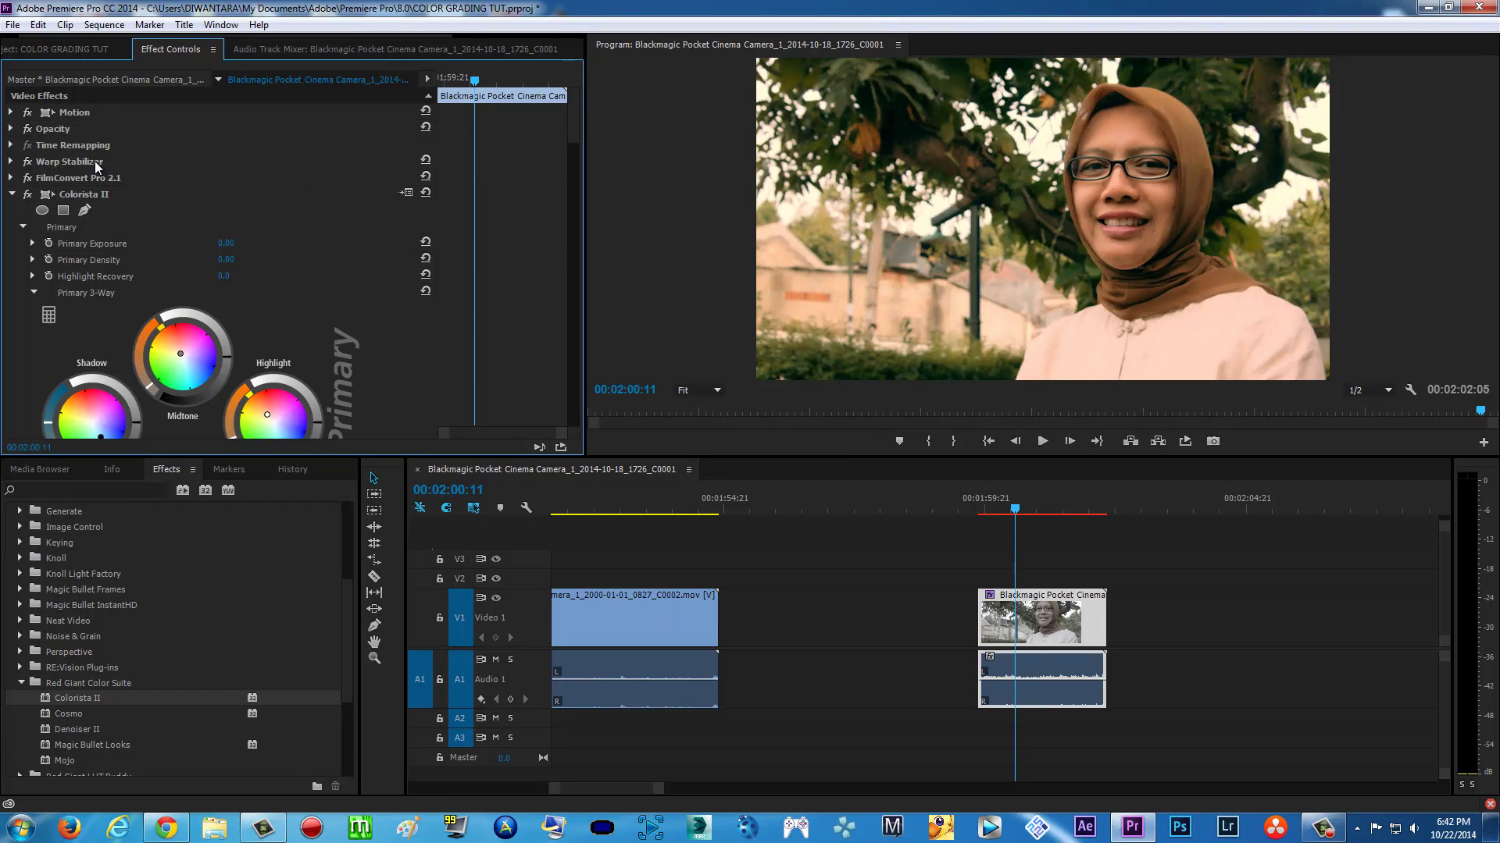
left_click(10, 198)
left_click(11, 196)
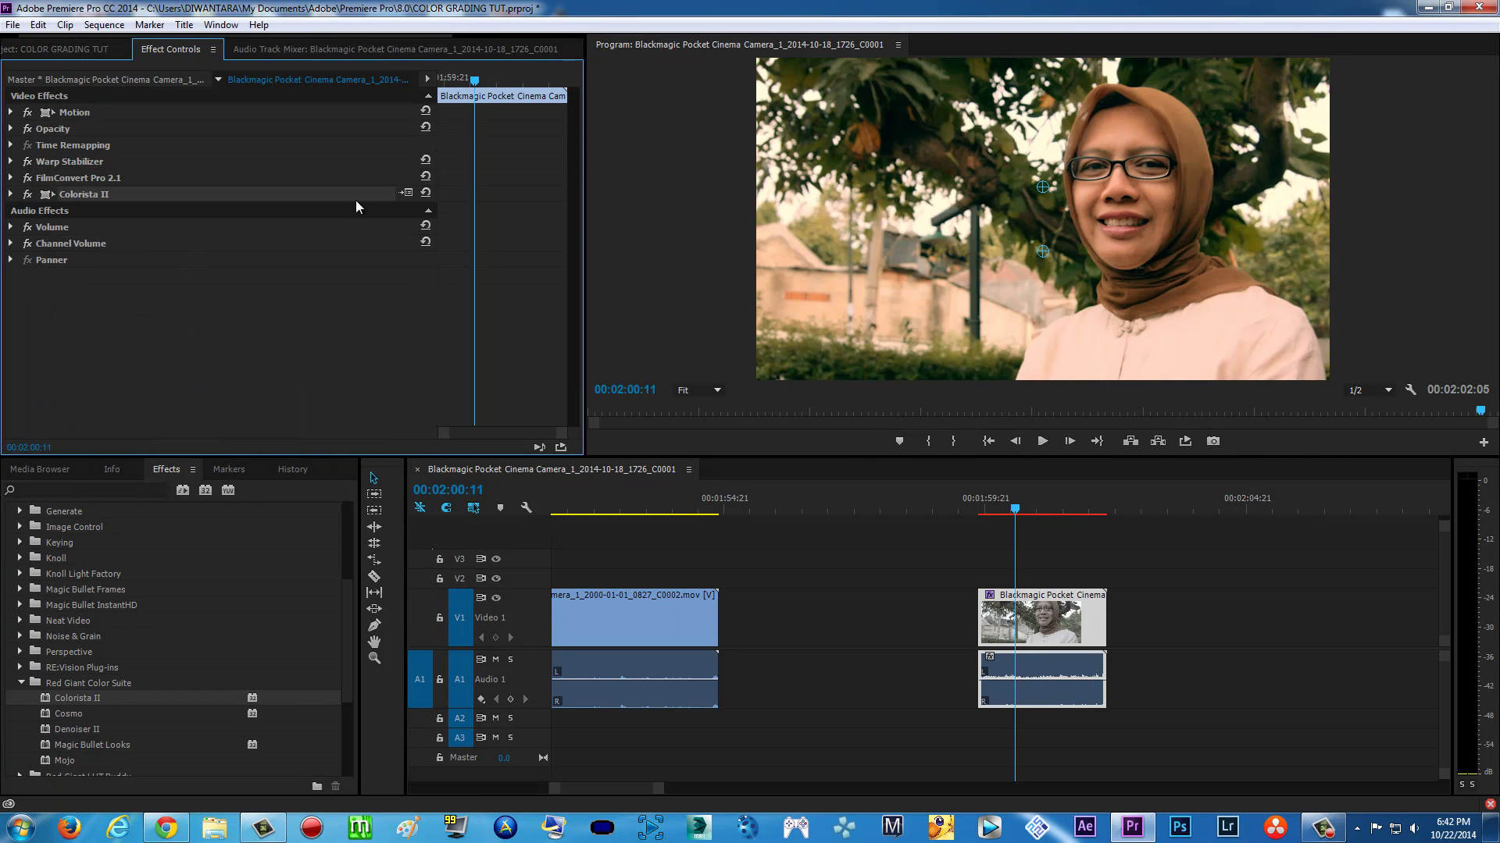
Step: Switch FilmConvert Pro 2.1 and Colorista II off and on in turn to compare the clip with and without each effect
left_click(670, 229)
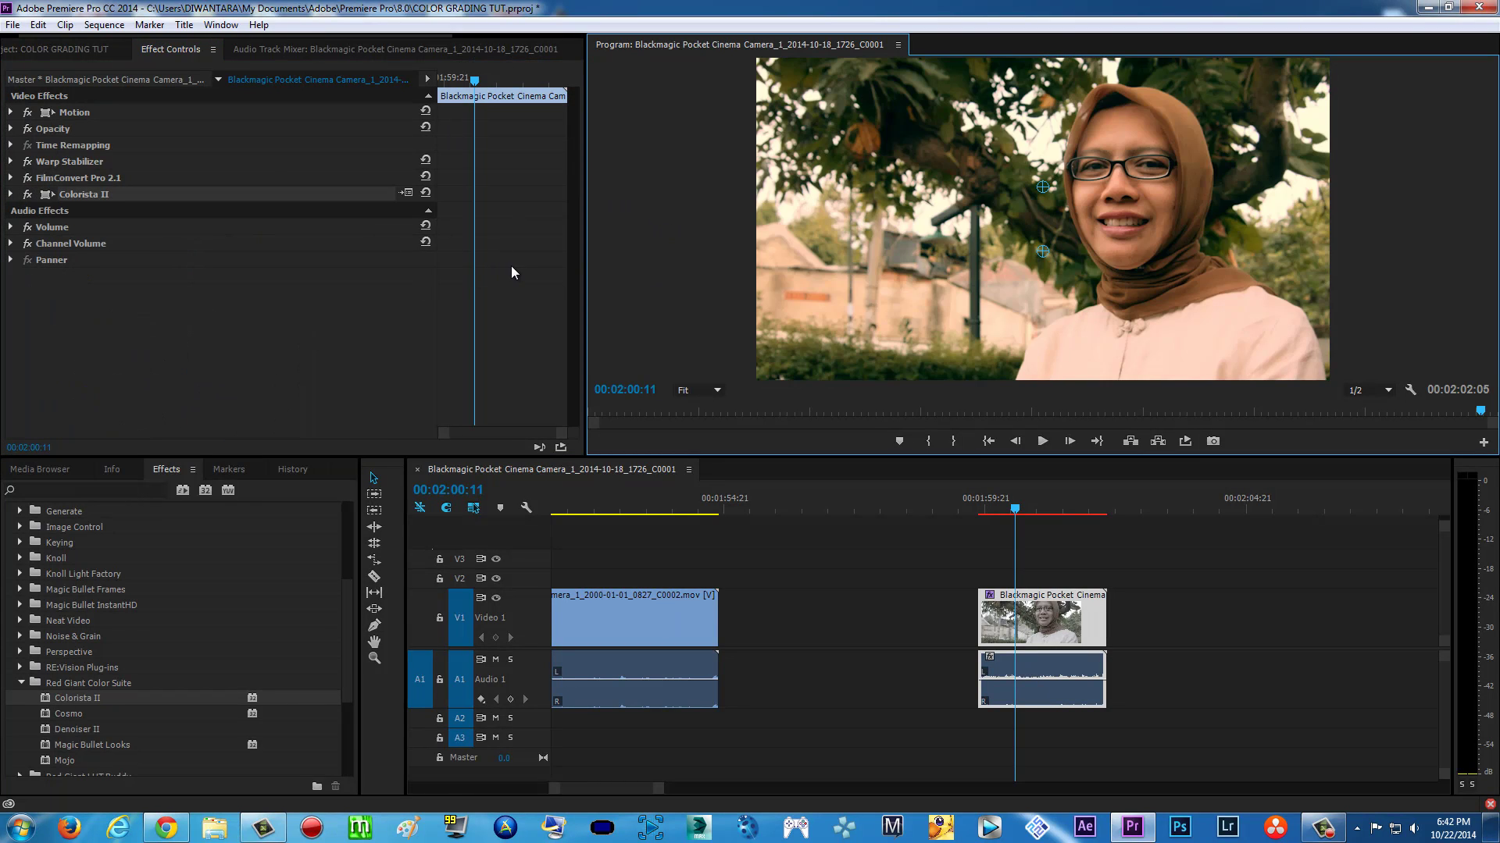
left_click(78, 180)
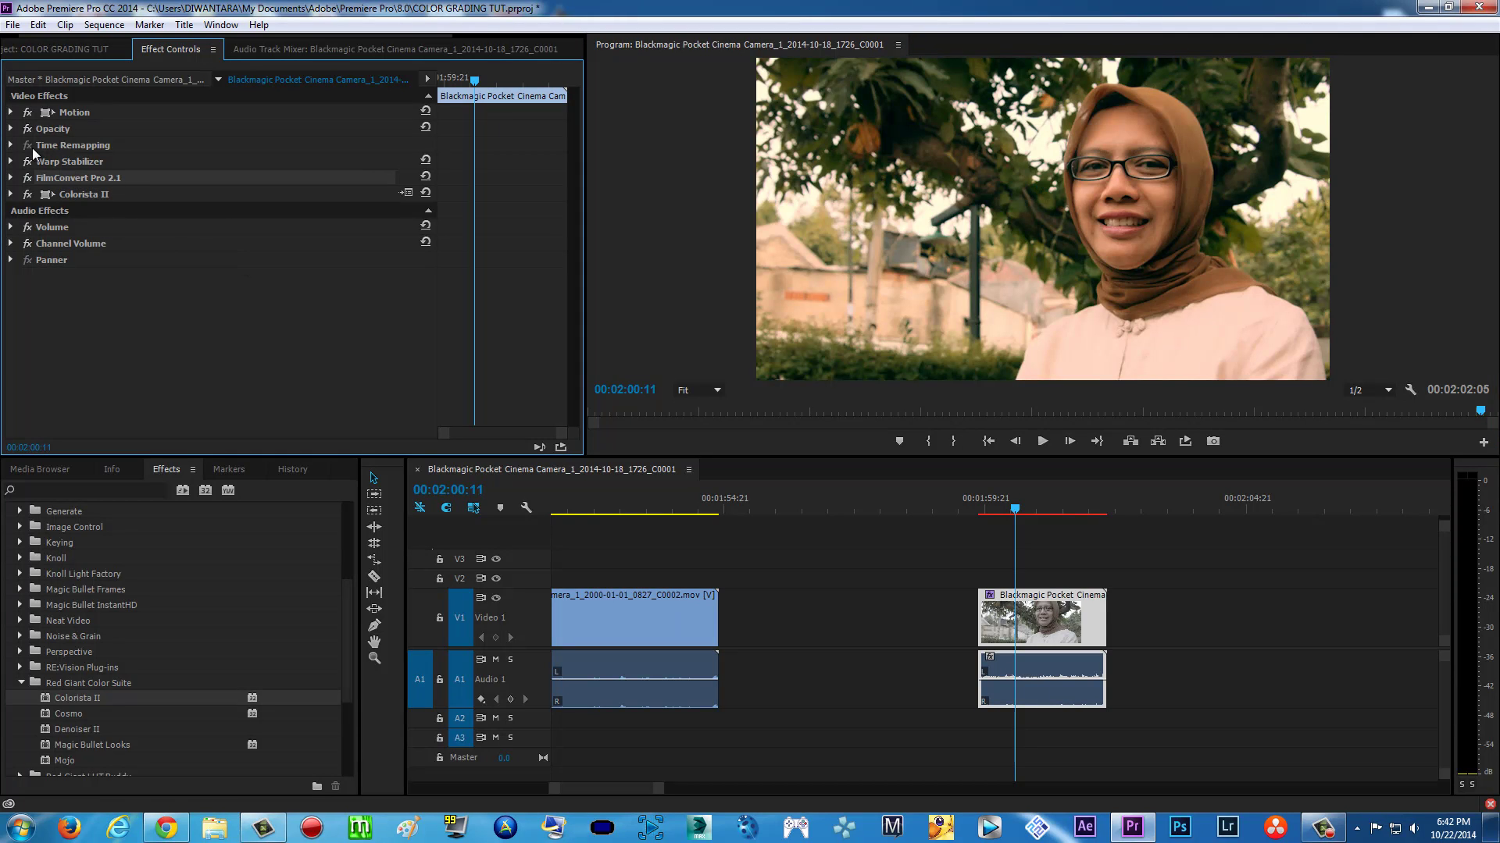
left_click(28, 180)
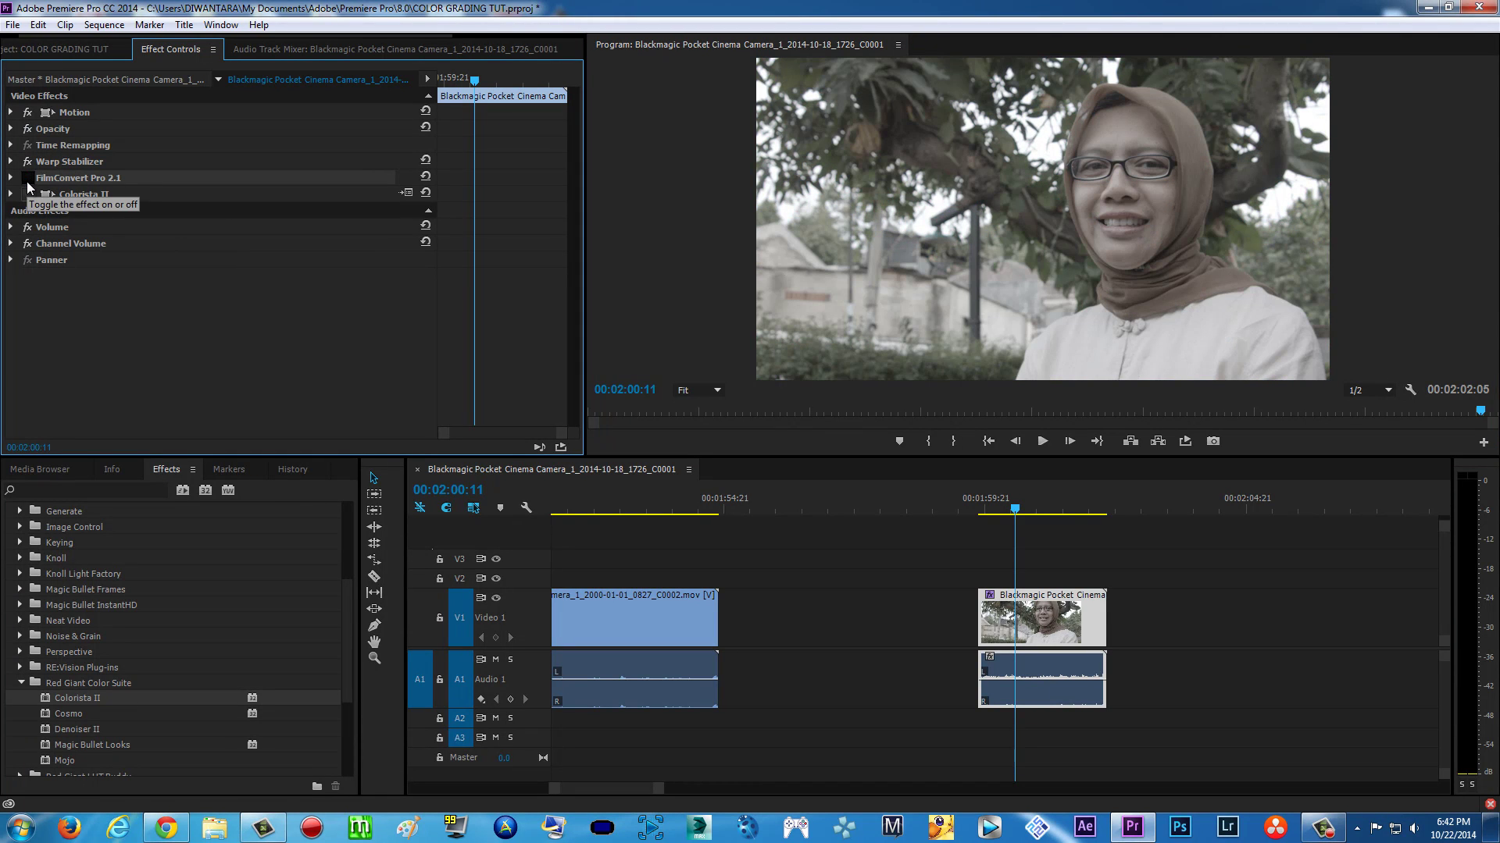
left_click(28, 180)
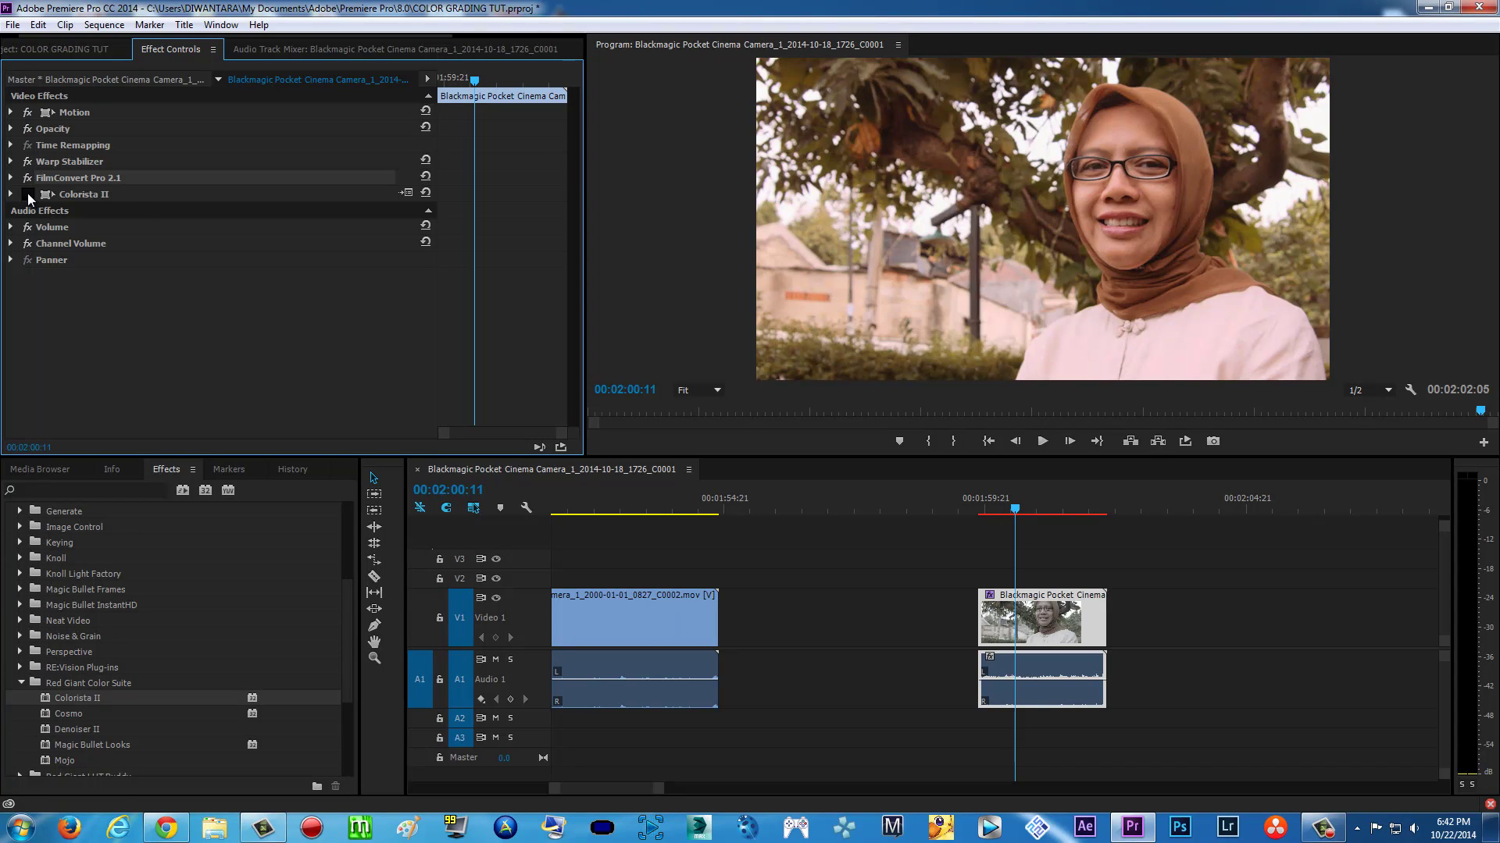
left_click(28, 194)
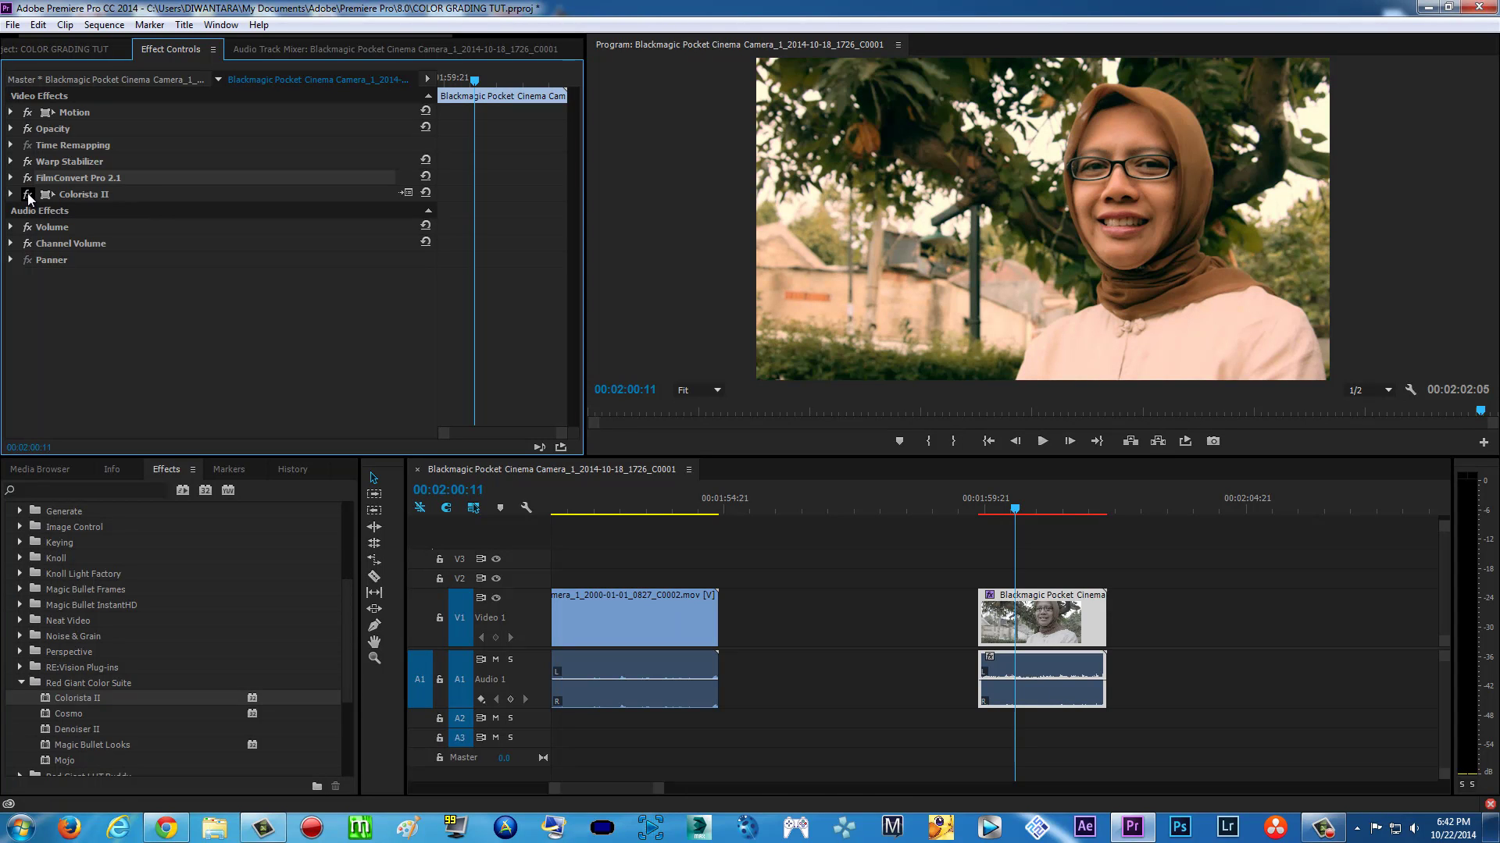
left_click(28, 195)
left_click(28, 195)
left_click(28, 194)
left_click(28, 193)
left_click(29, 194)
Step: Play back the graded portrait clip from about 00:02:00:05 to review the combined grade
left_click(1006, 508)
key("space")
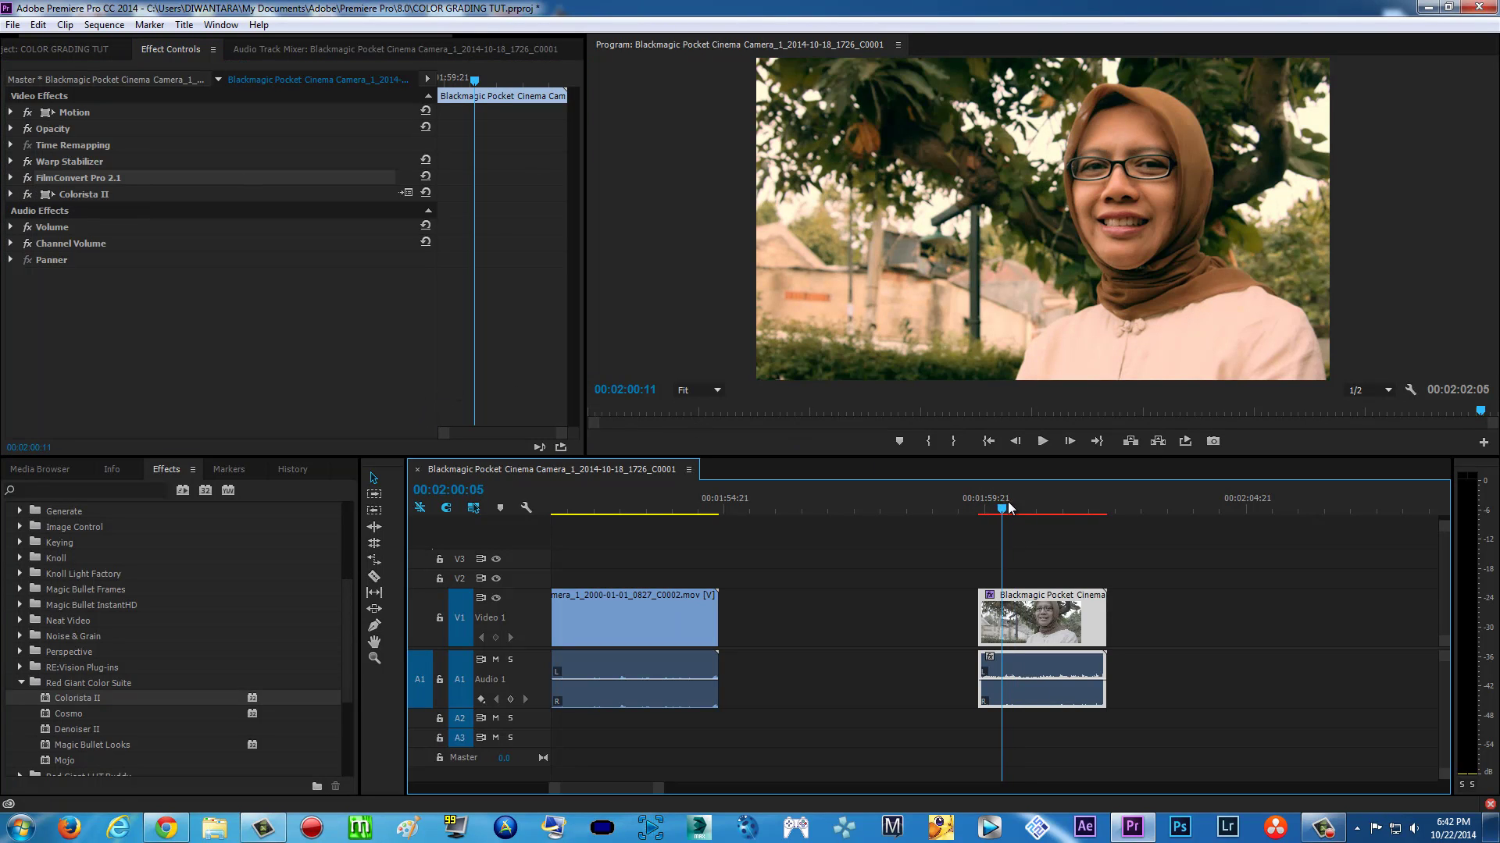
left_click(1020, 508)
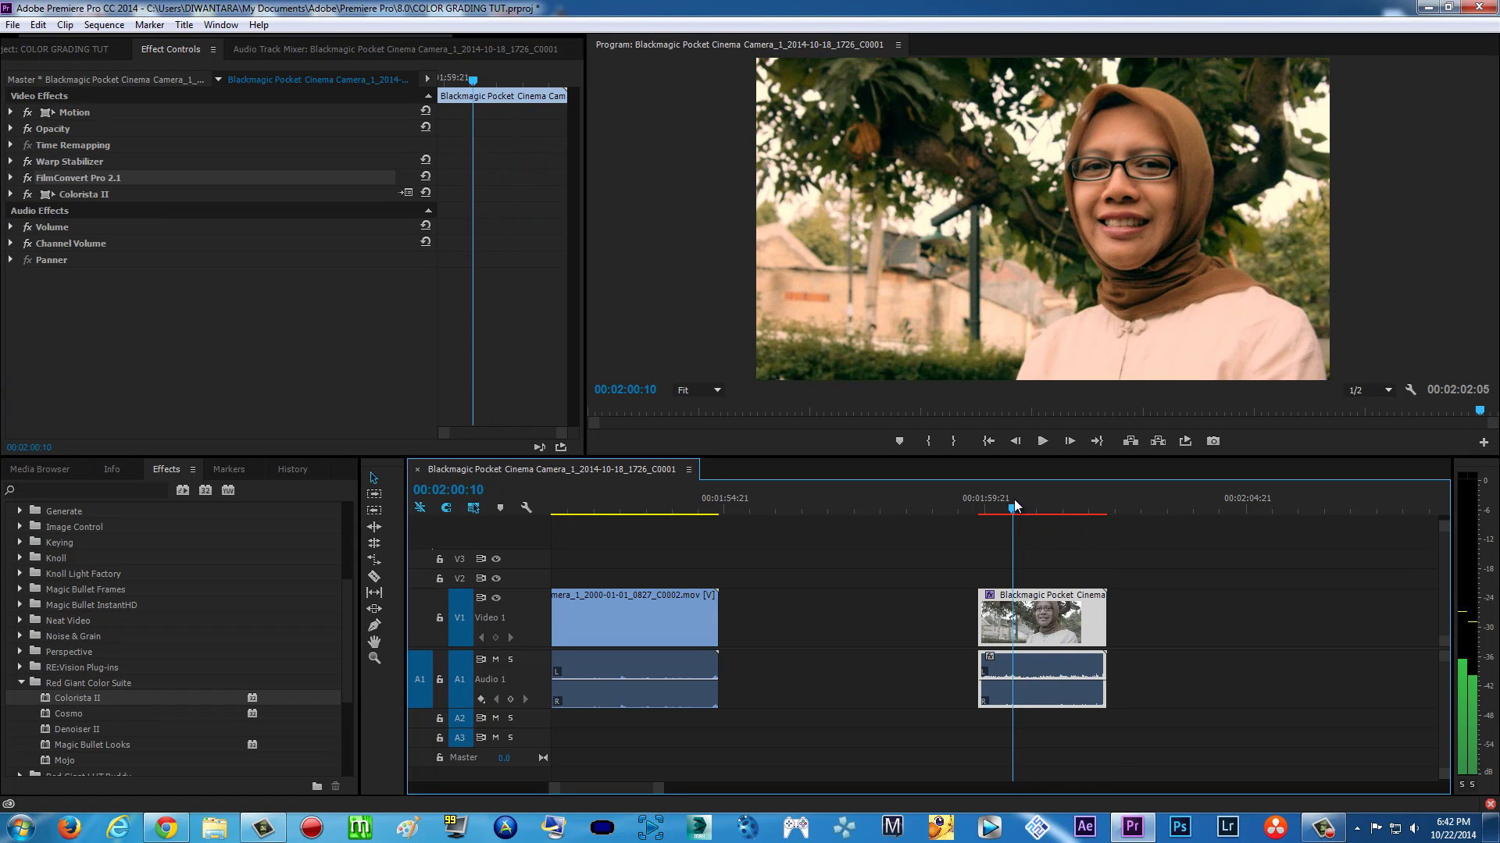
key("space")
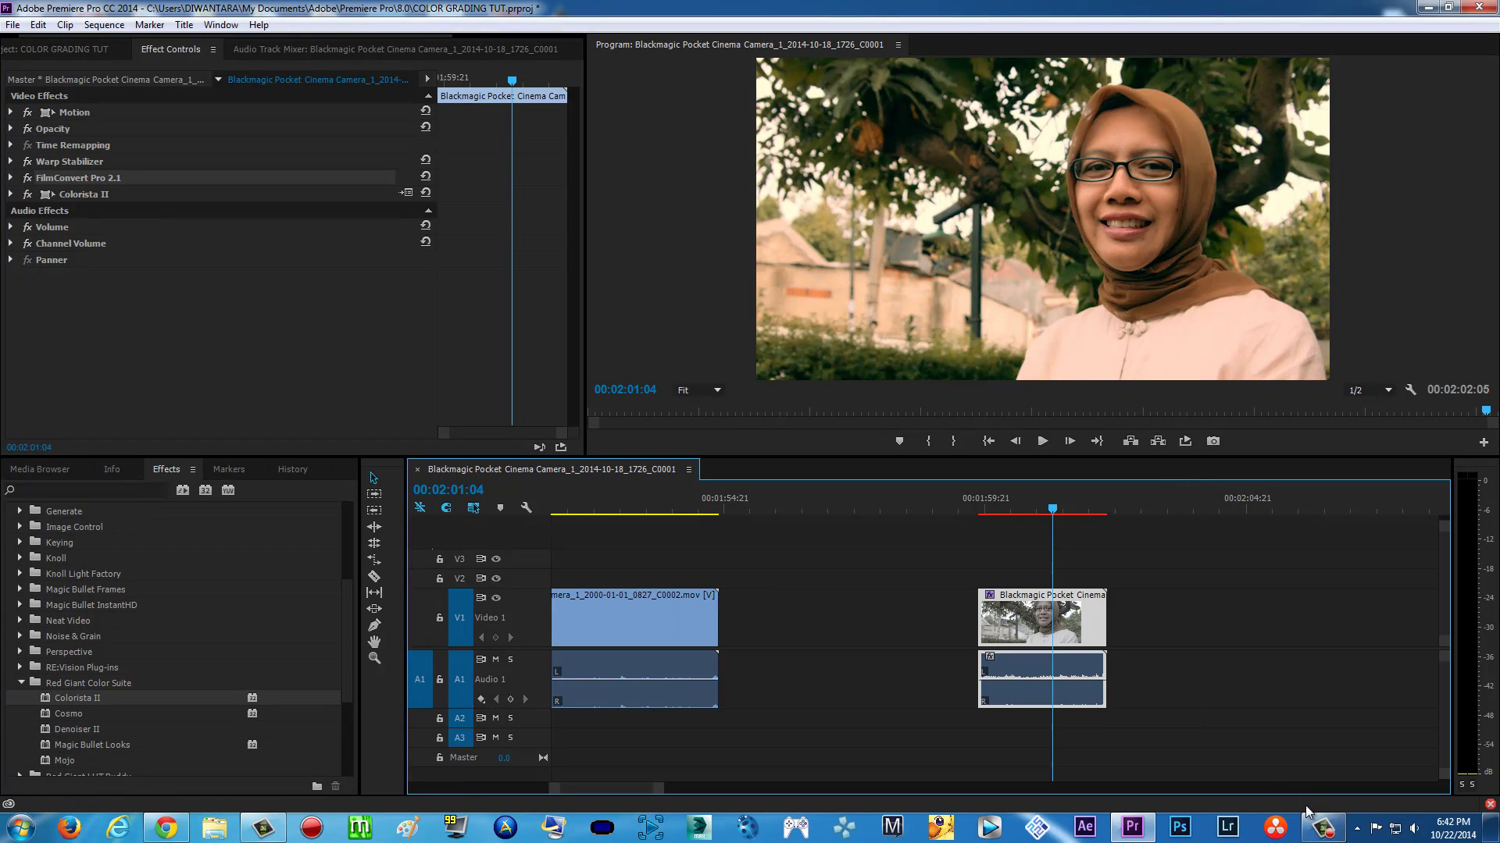
left_click(1322, 828)
left_click(1216, 800)
Step: Collapse the Red Giant Color Suite effects and apply the Three-Way Color Corrector from Color Correction to the portrait clip
scroll(72, 622, "down", 1)
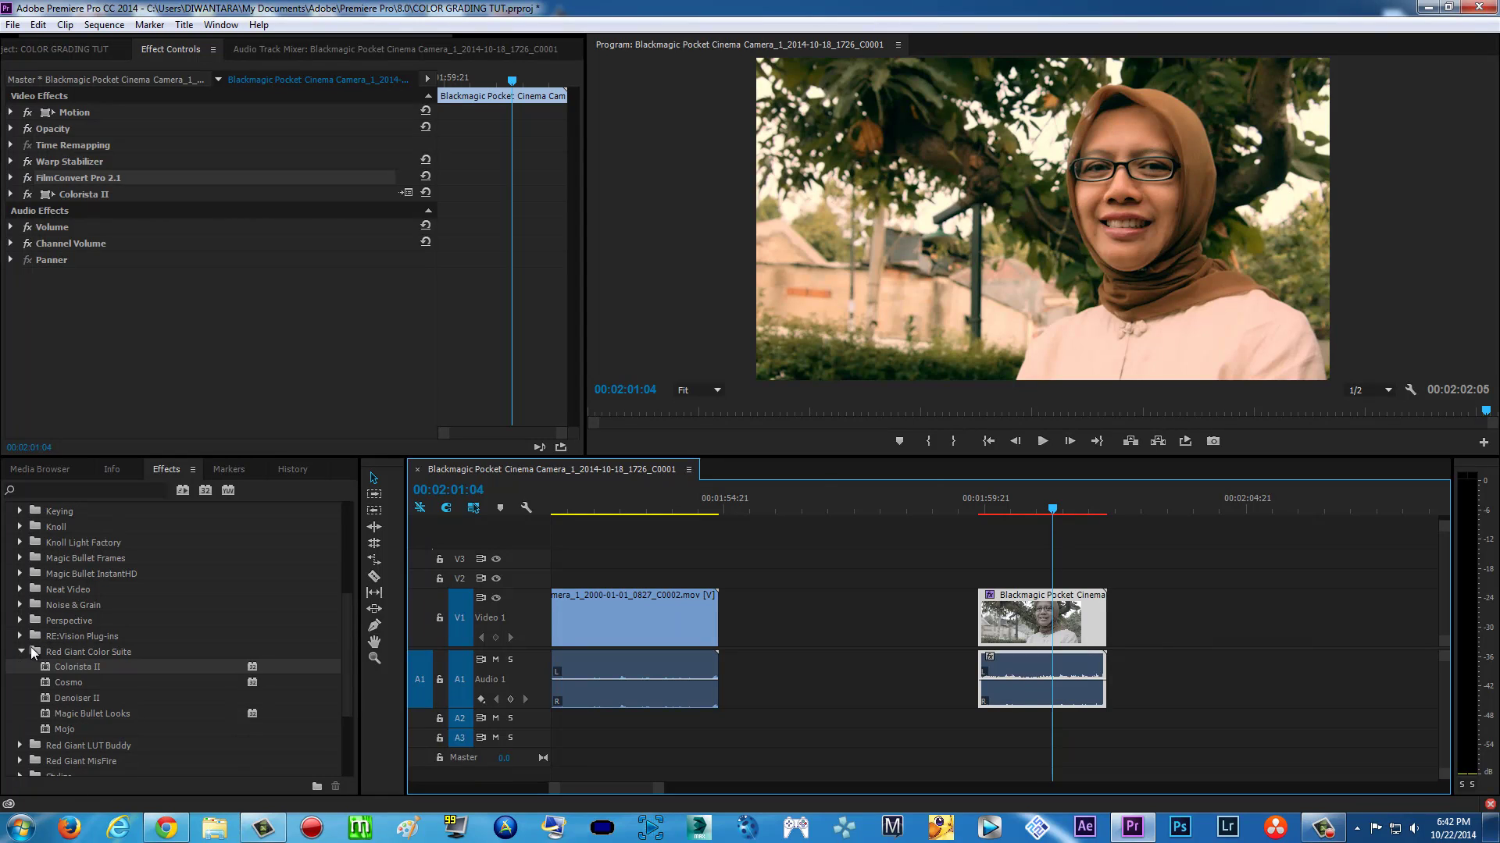
left_click(22, 650)
scroll(43, 512, "up", 3)
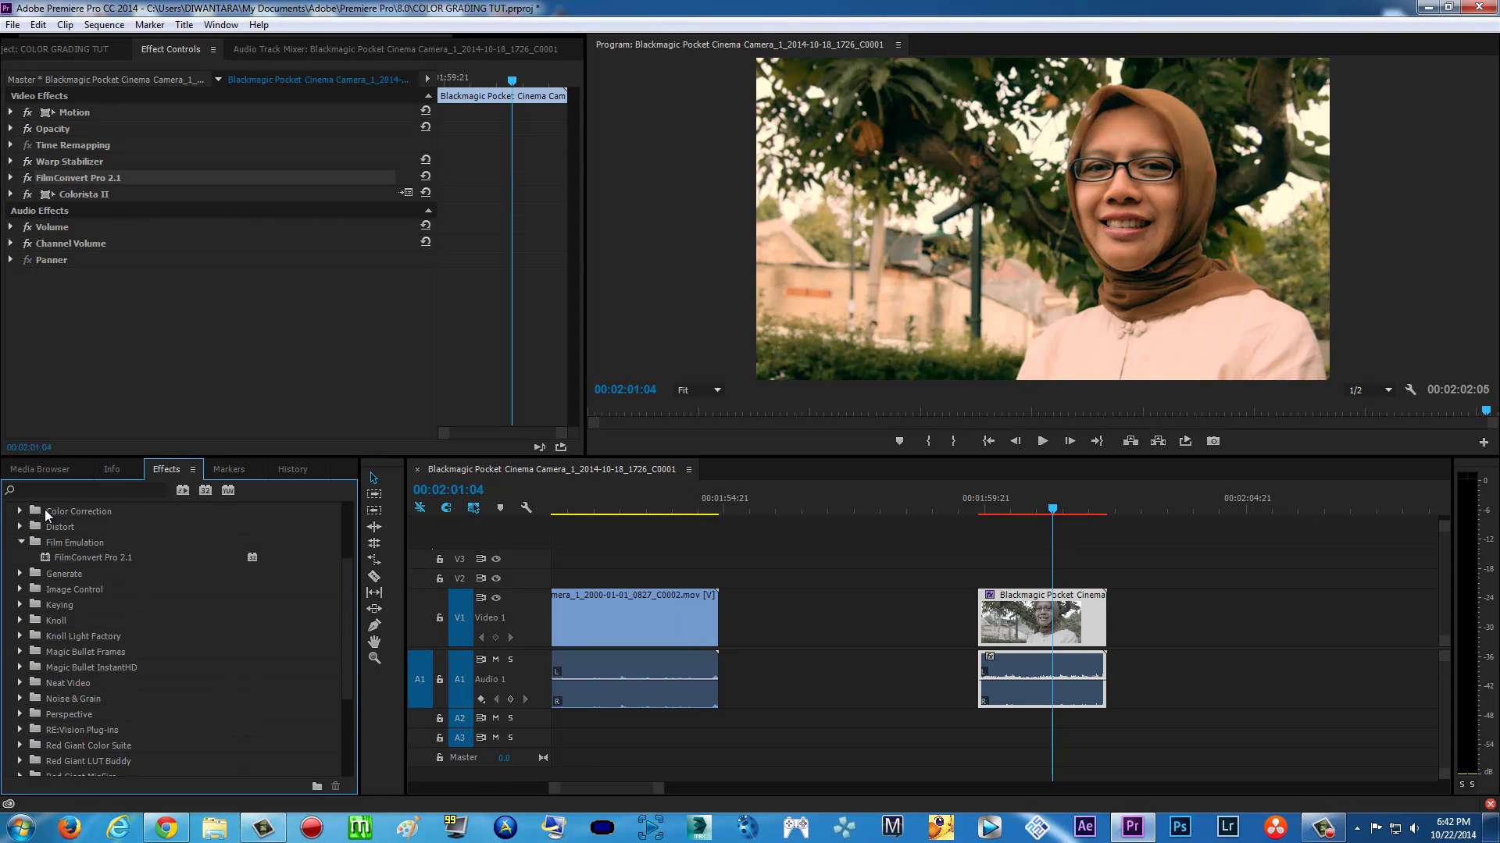
left_click(22, 574)
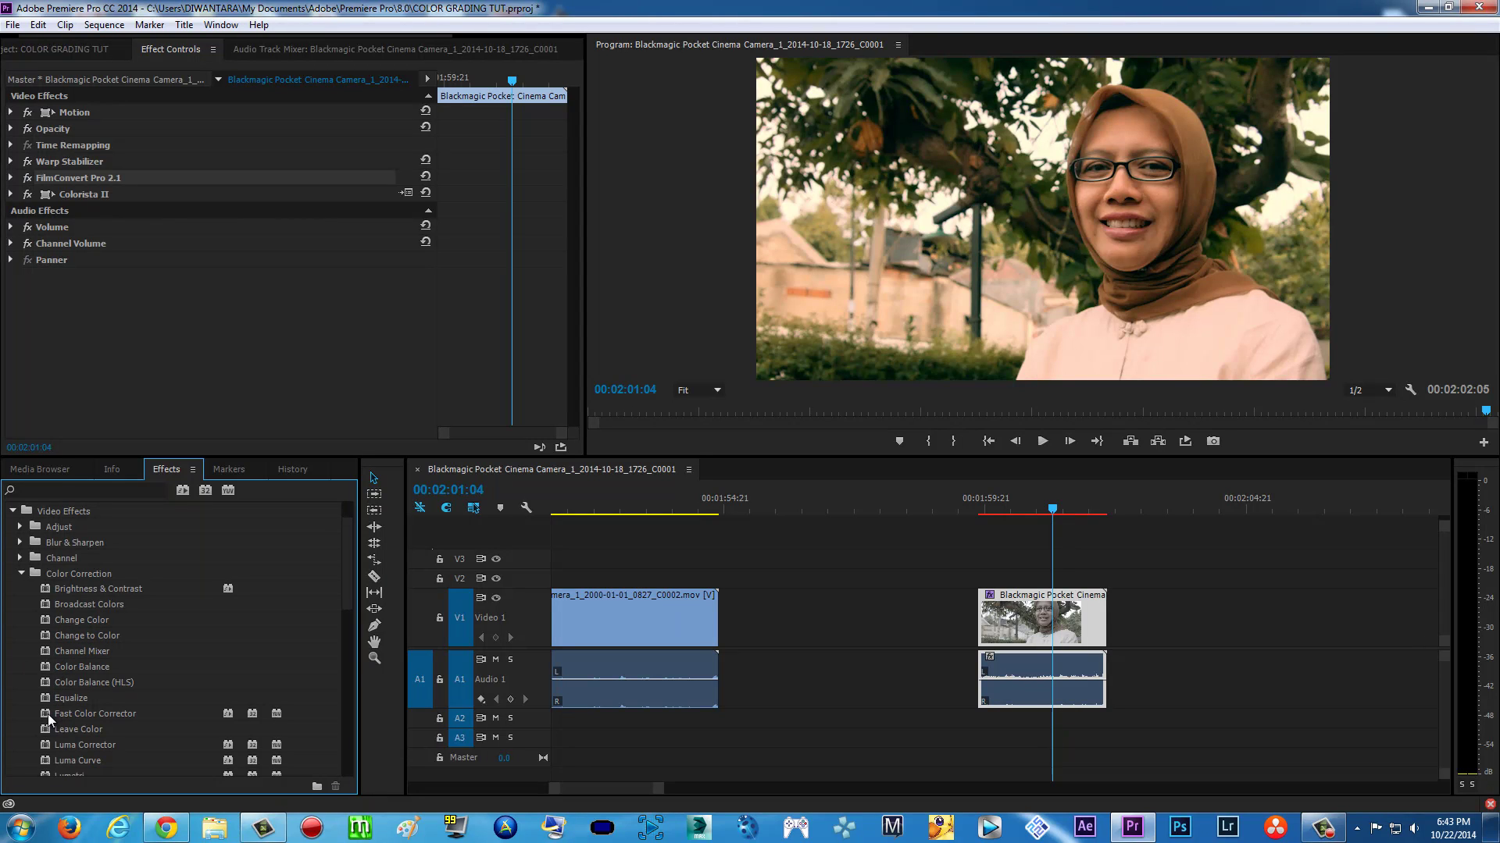
scroll(47, 714, "down", 3)
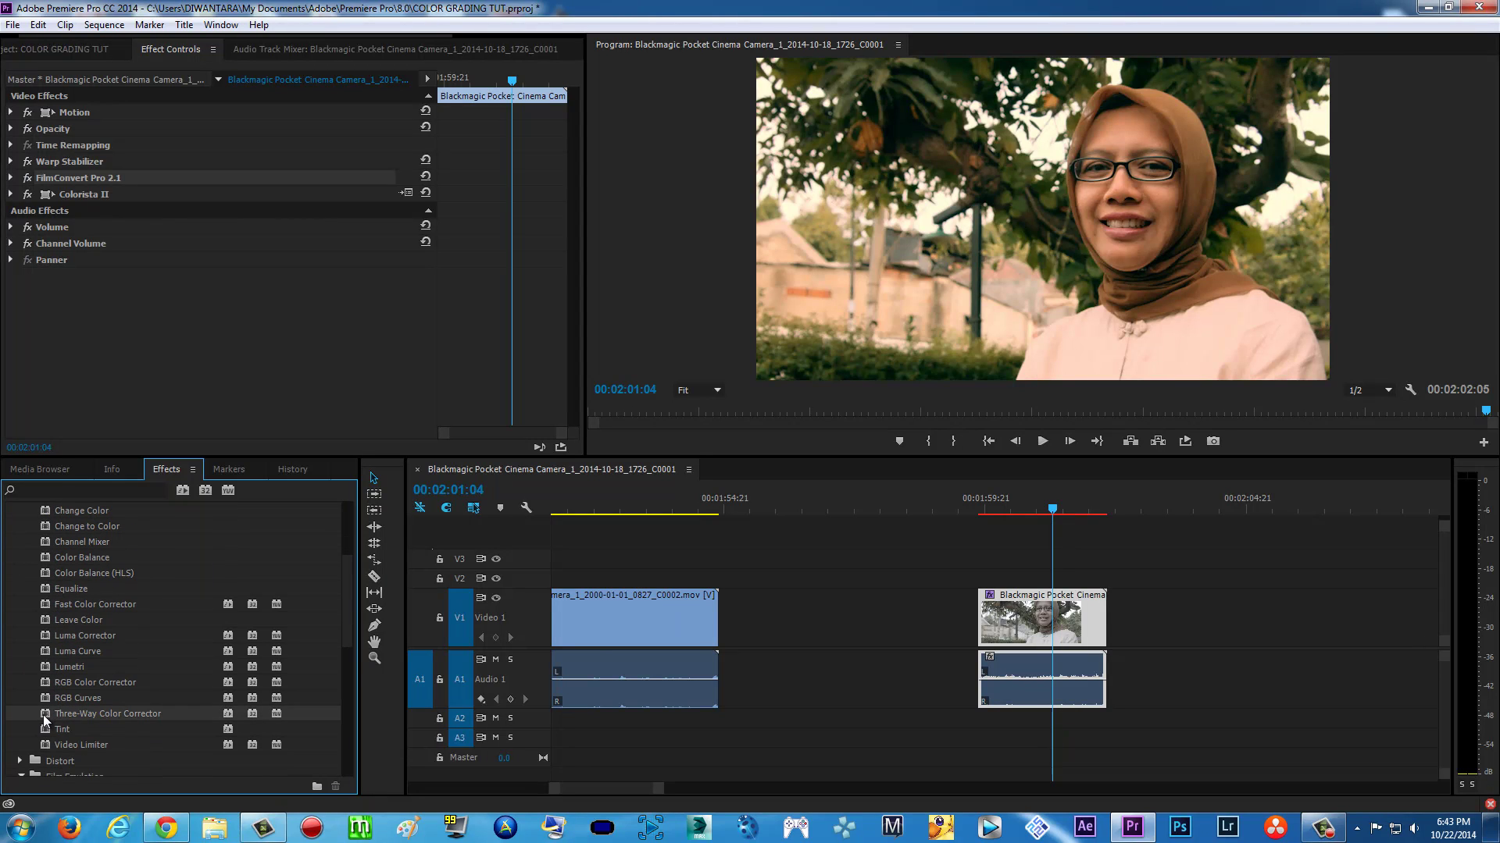
left_click_drag(46, 713, 1031, 621)
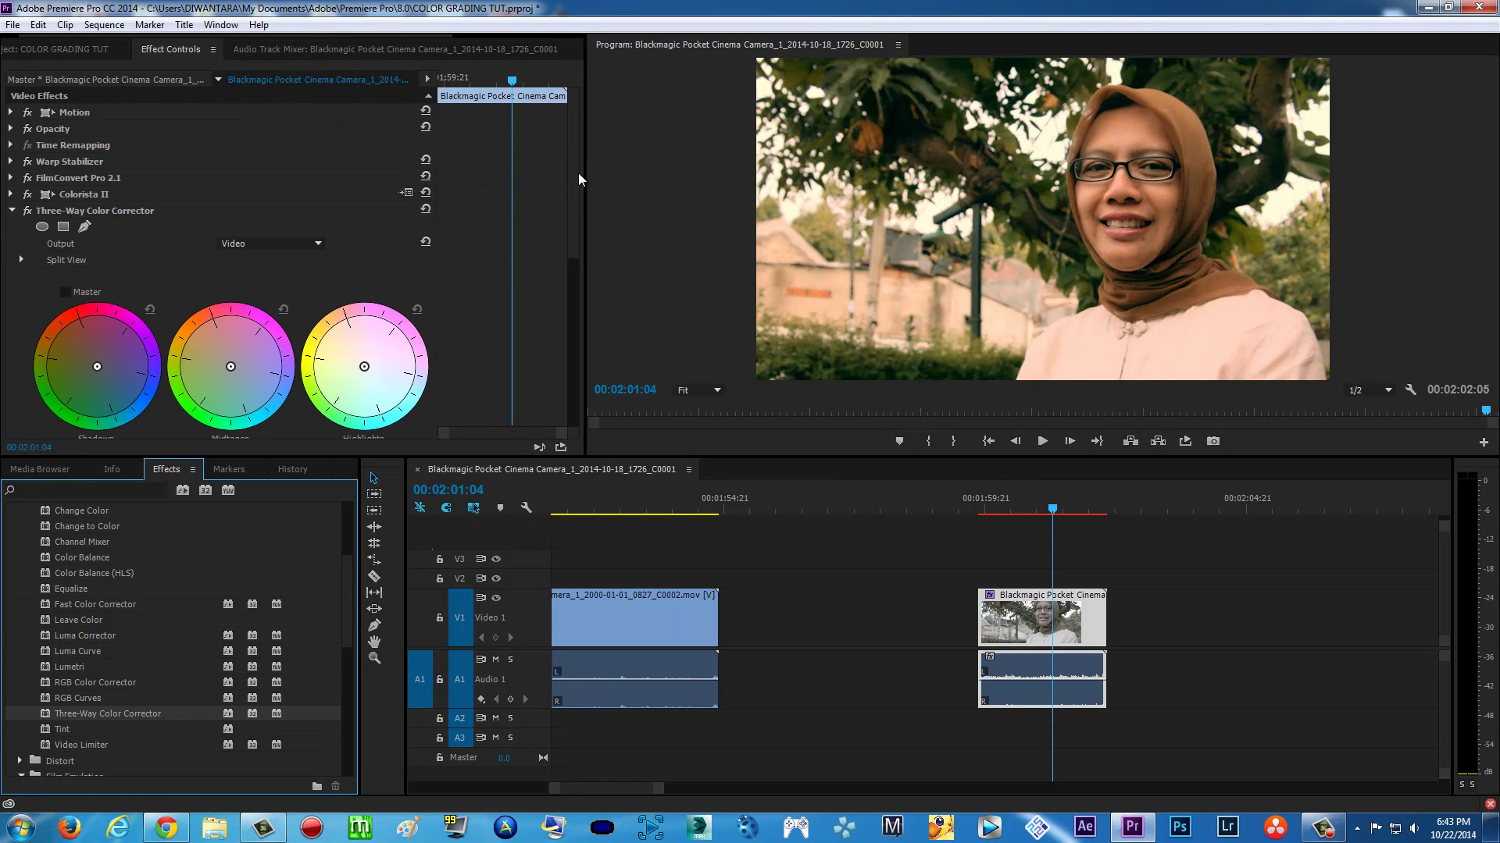
Step: Expand the Three-Way Color Corrector's Secondary Color Correction settings and show the mask
left_click_drag(578, 175, 562, 365)
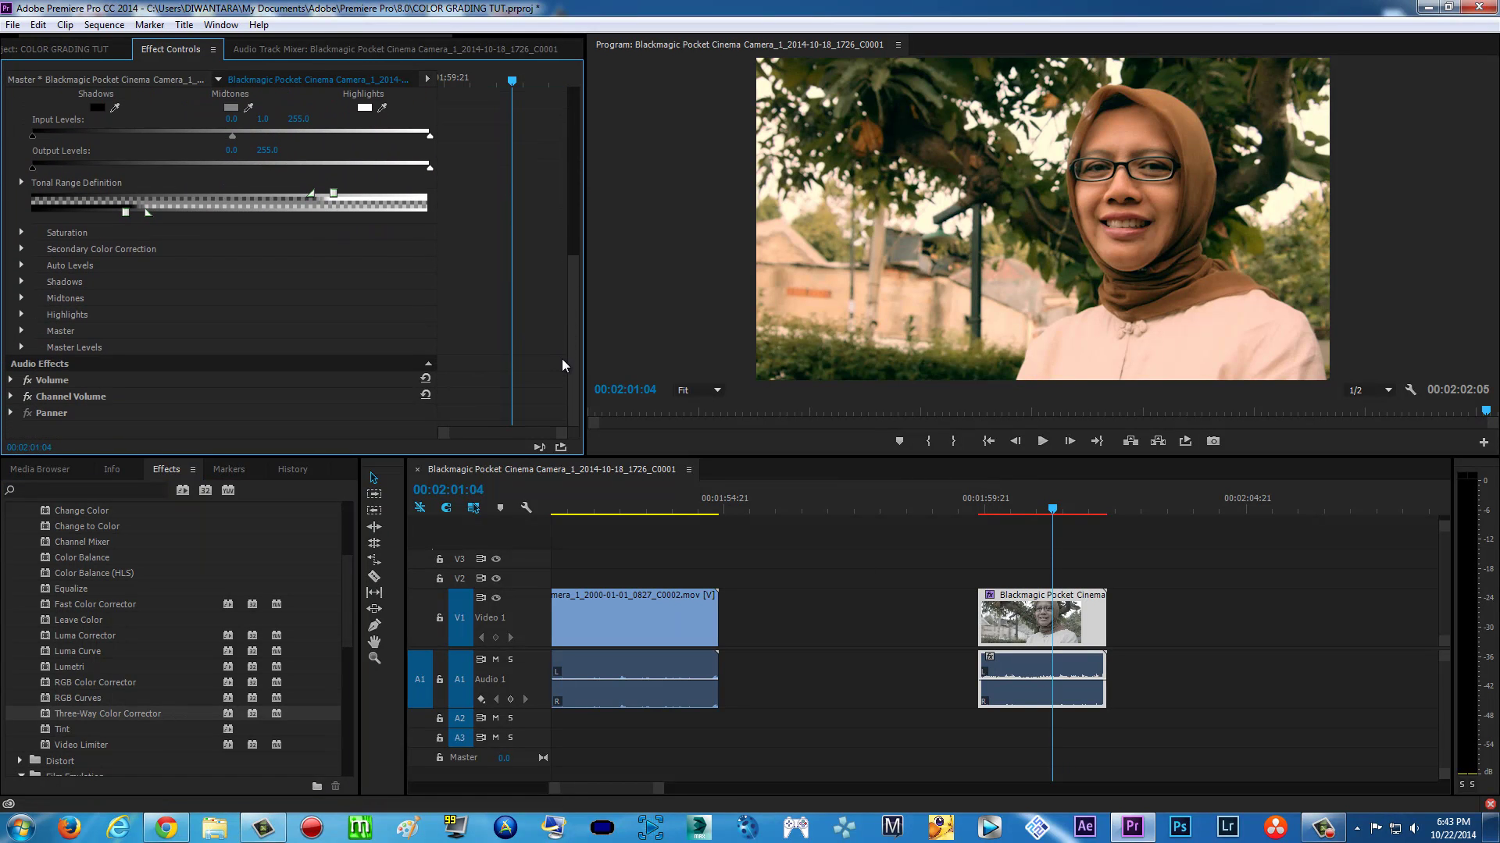
left_click(22, 249)
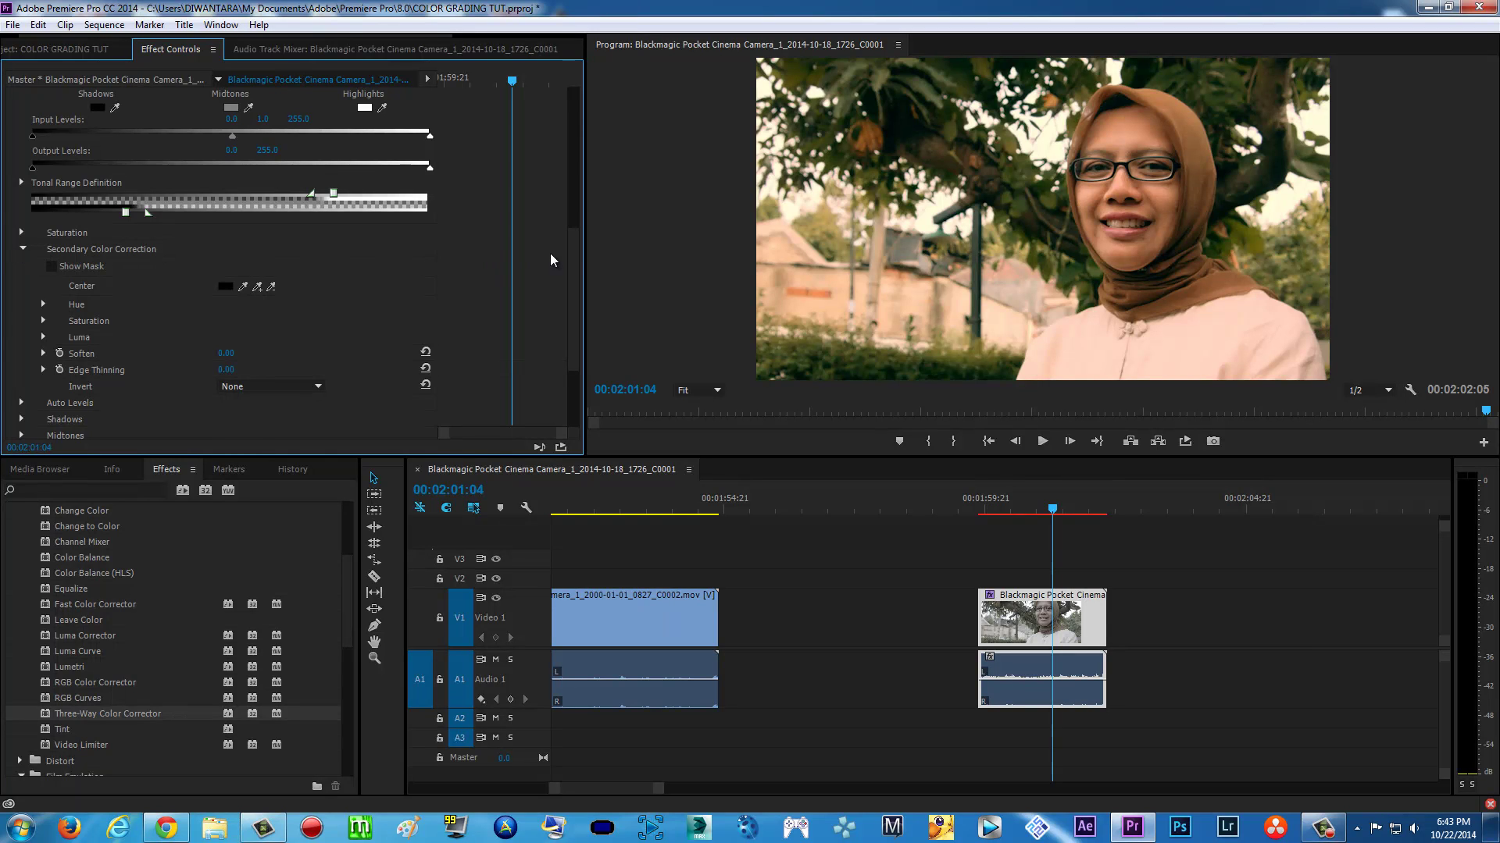
left_click_drag(573, 231, 574, 126)
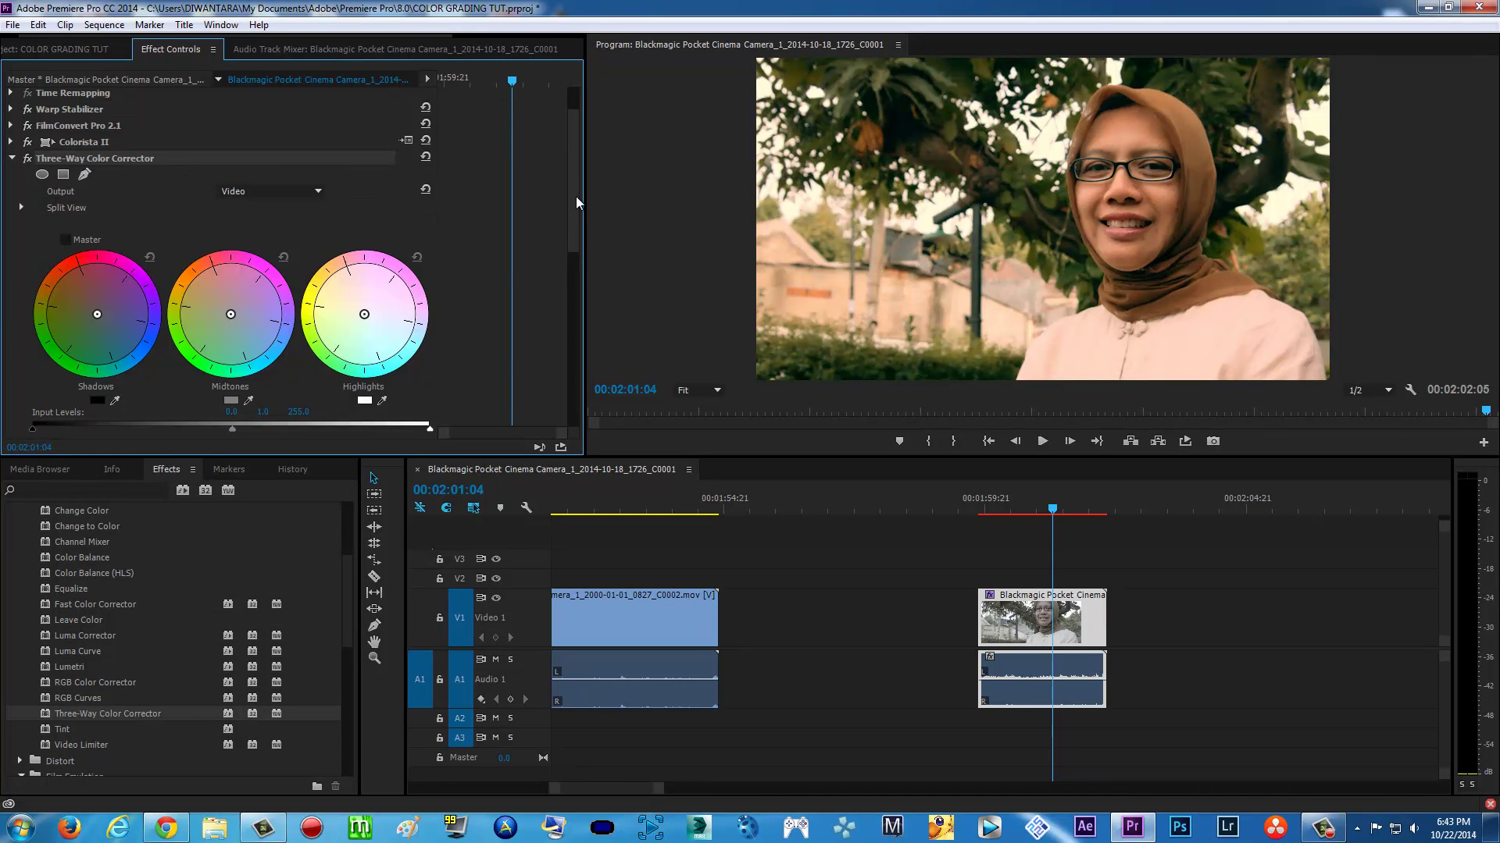
left_click_drag(575, 199, 564, 350)
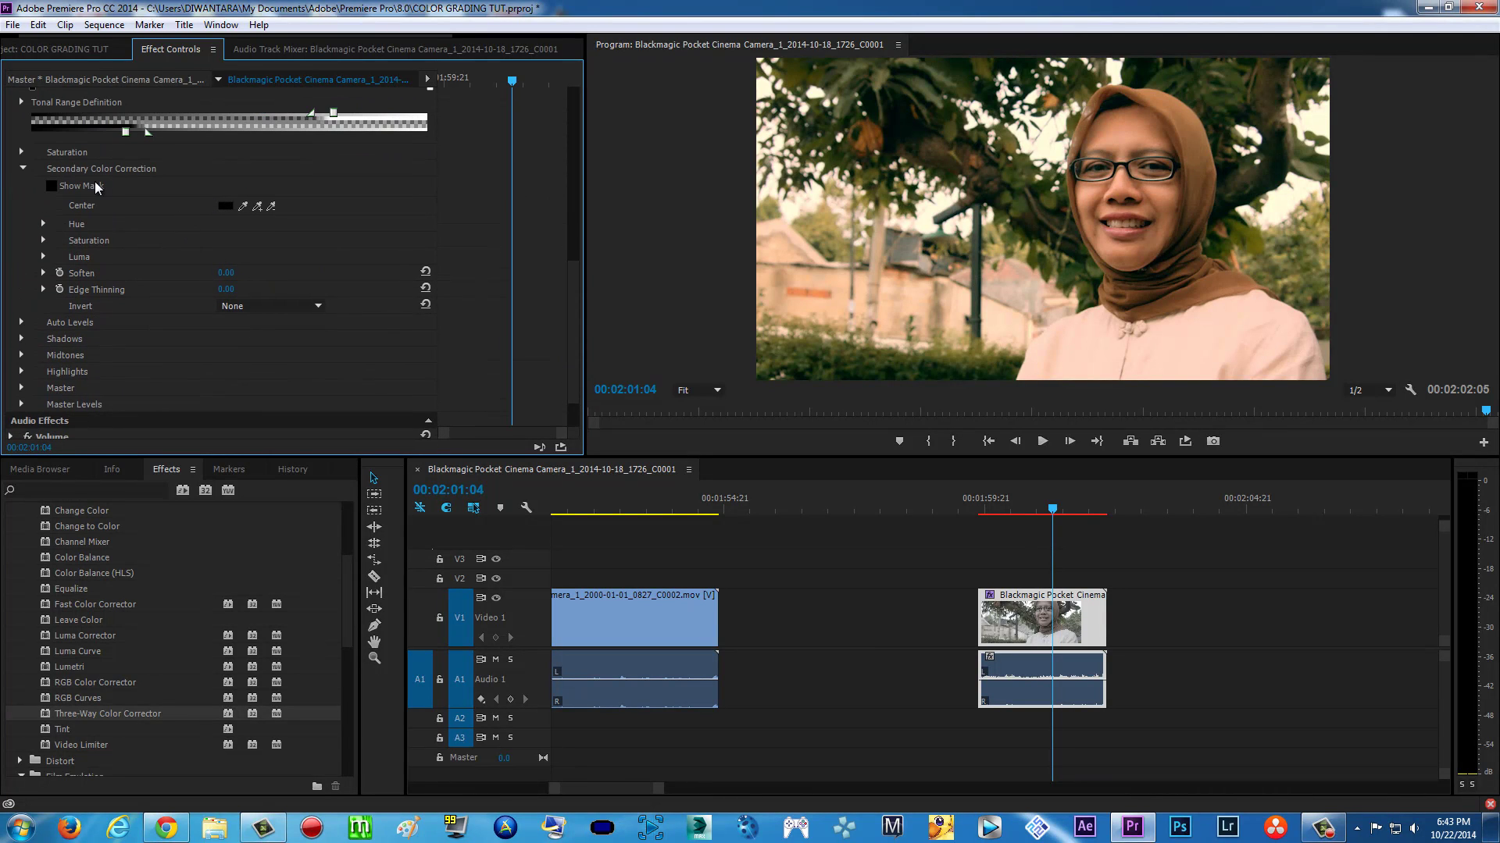
left_click(82, 186)
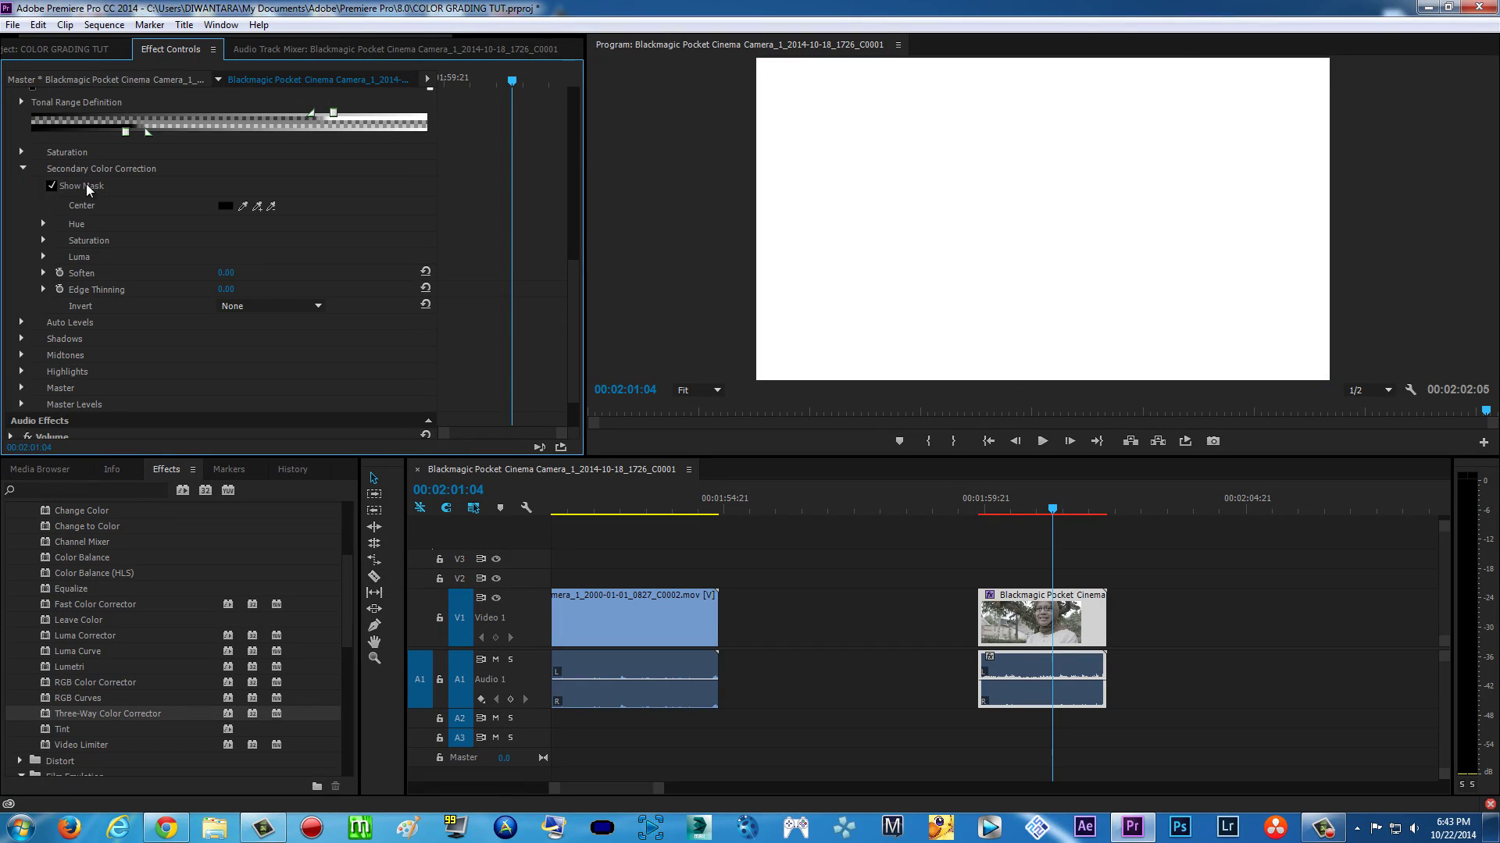
Step: Sample the green hedge in the lower part of the picture as the mask colour, and add a darker hedge area
left_click(243, 207)
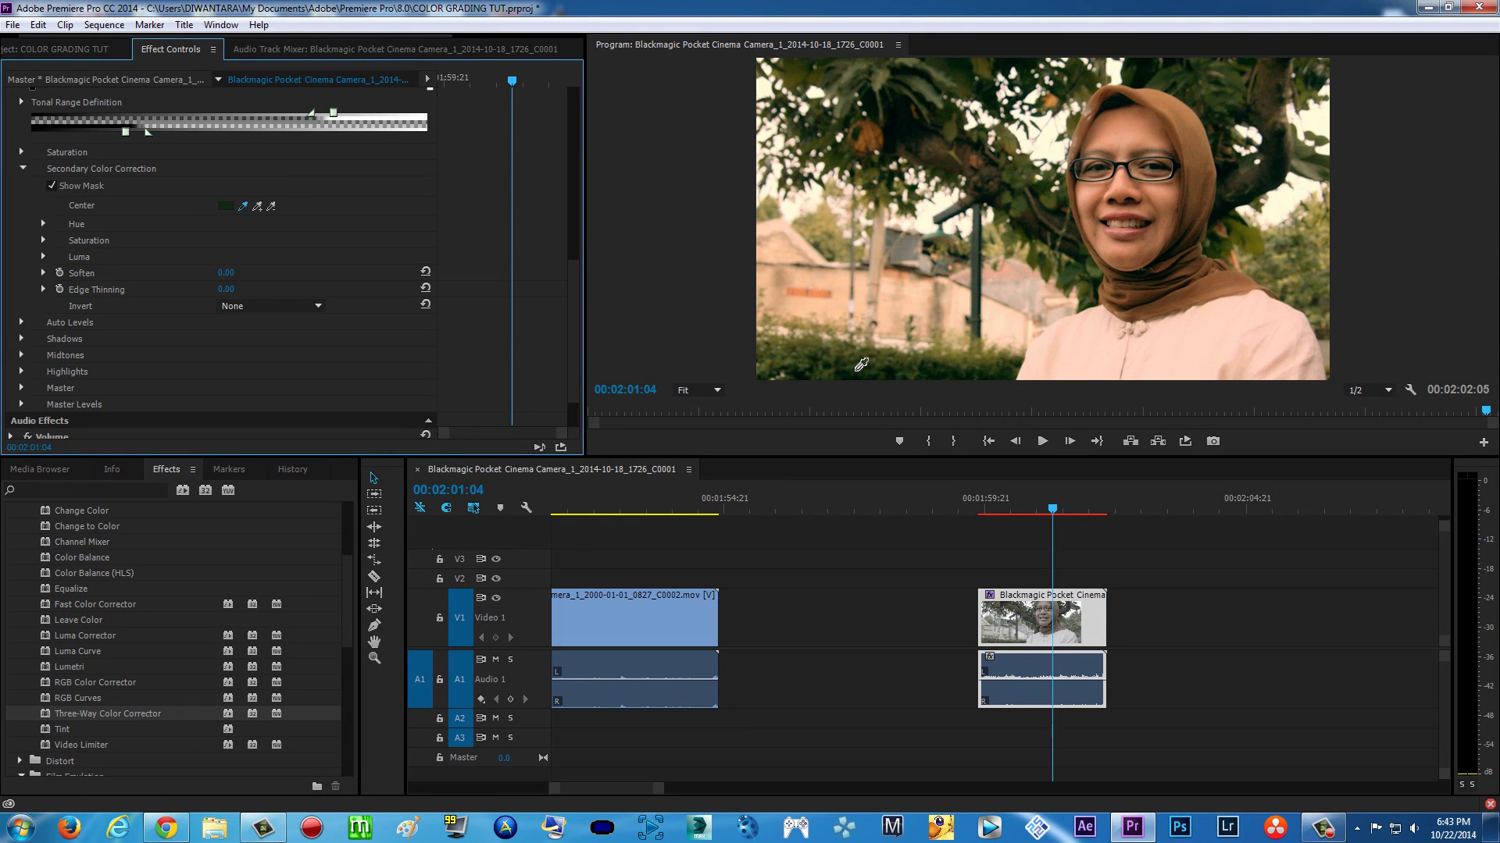
left_click(839, 352)
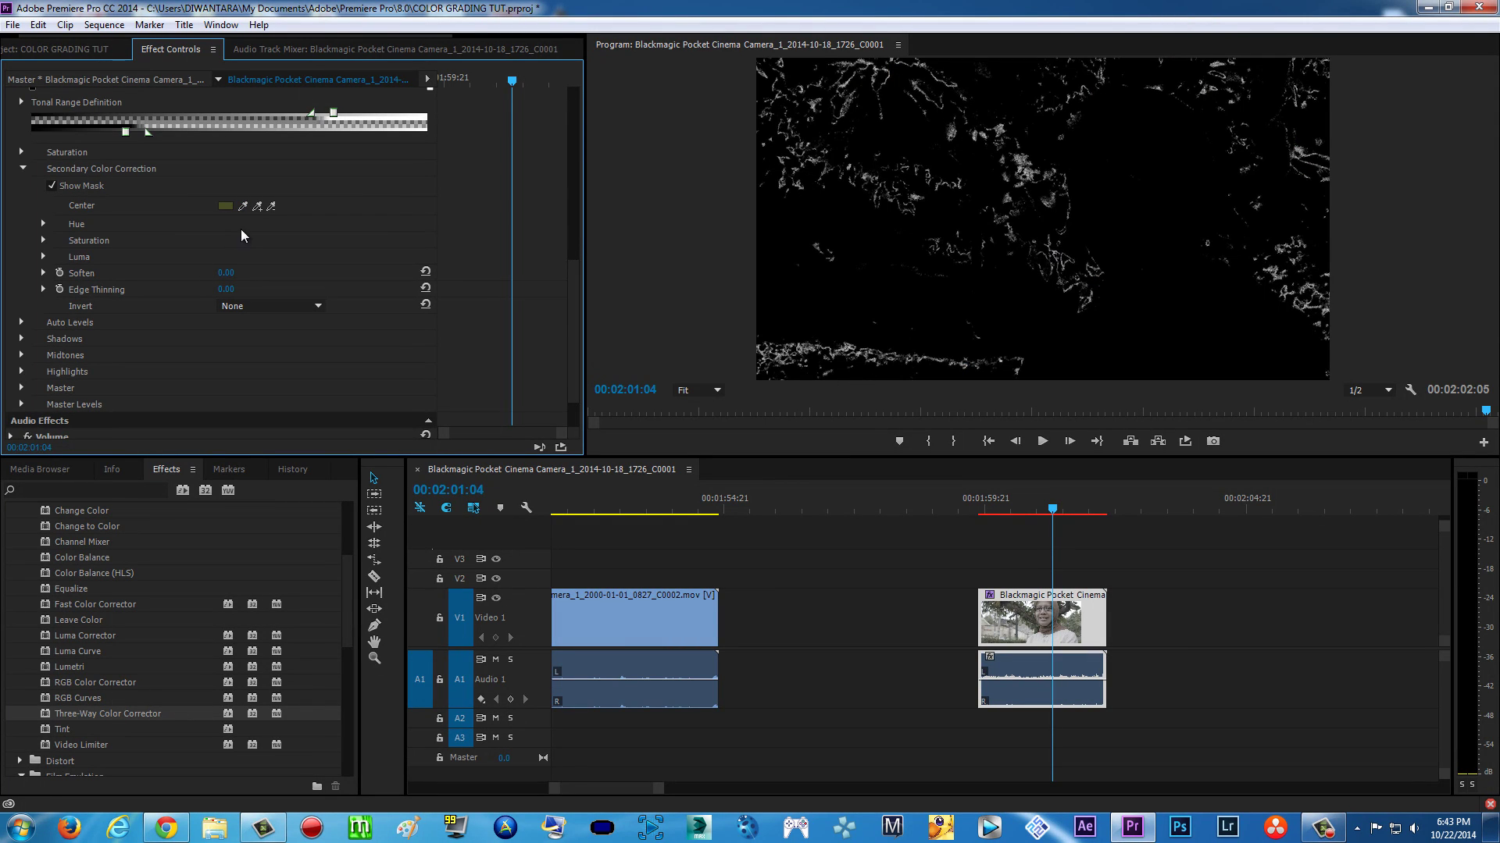
left_click(257, 206)
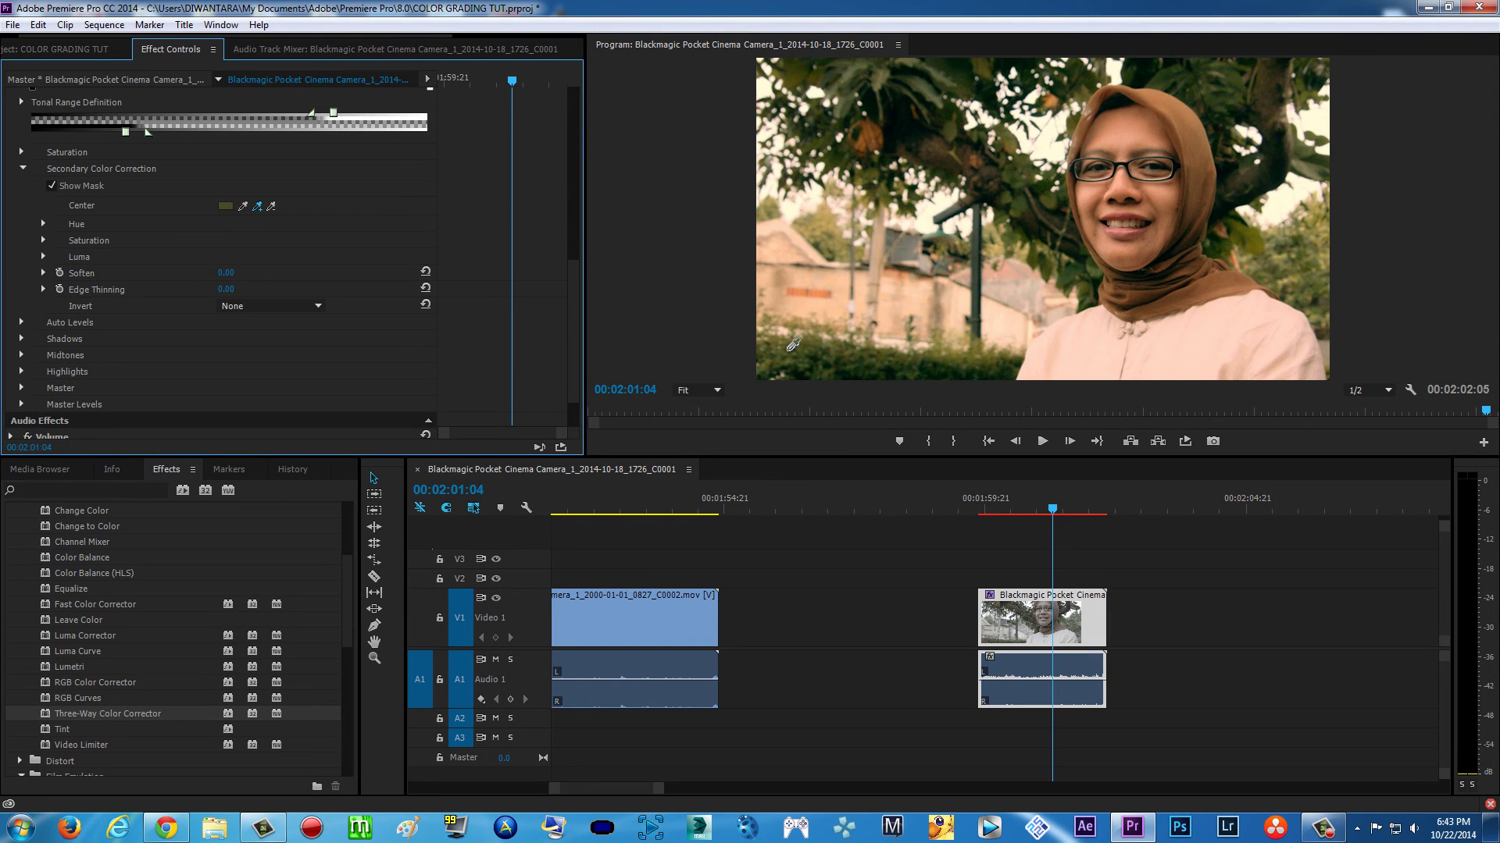
left_click(982, 370)
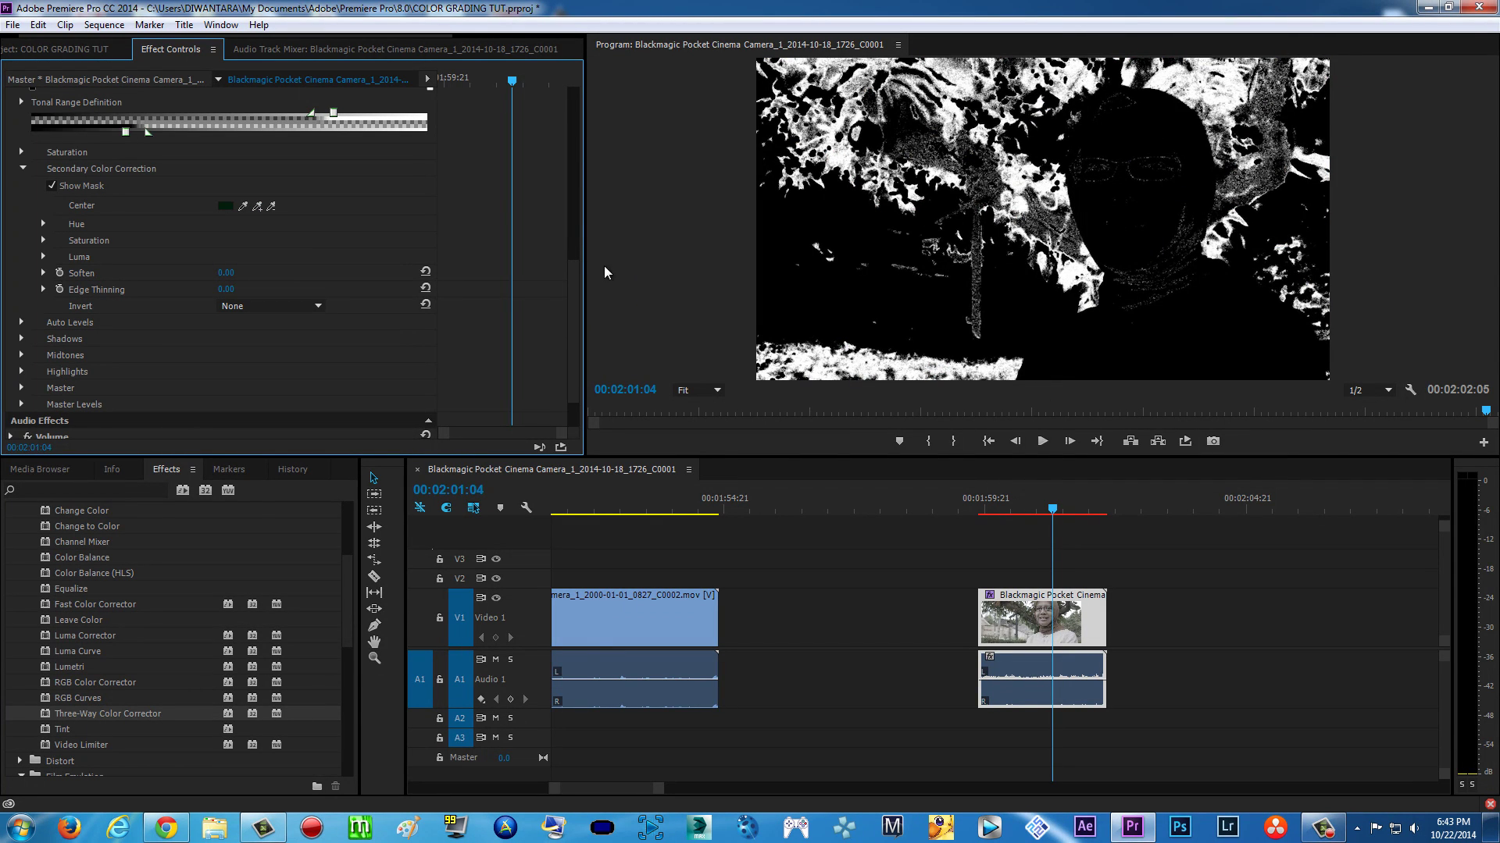
Step: Subtract several skin tones sampled from the woman's face from the secondary colour mask
left_click(272, 205)
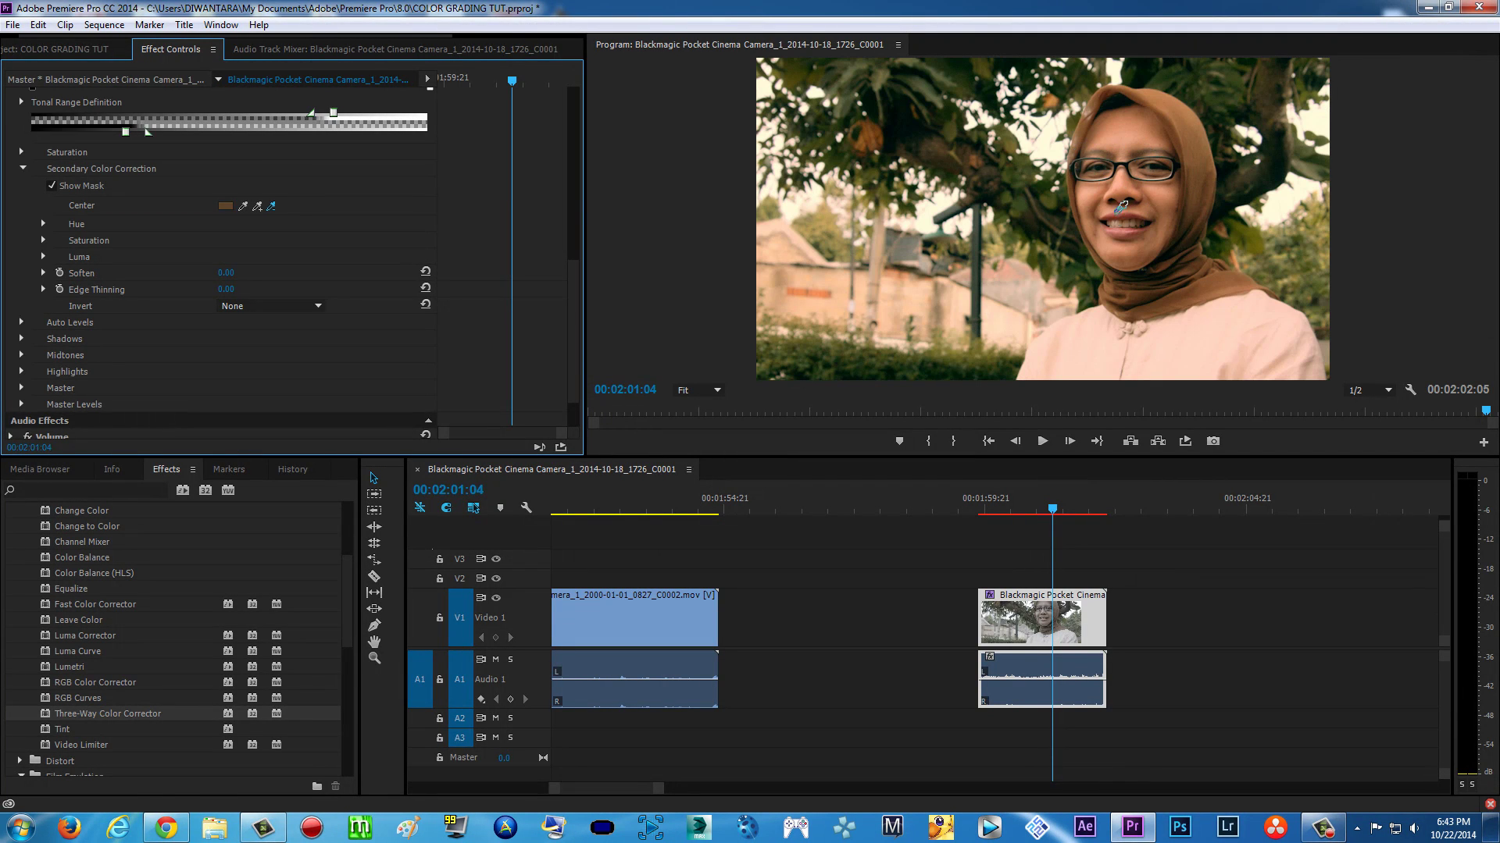
left_click(1157, 204)
left_click(1161, 199)
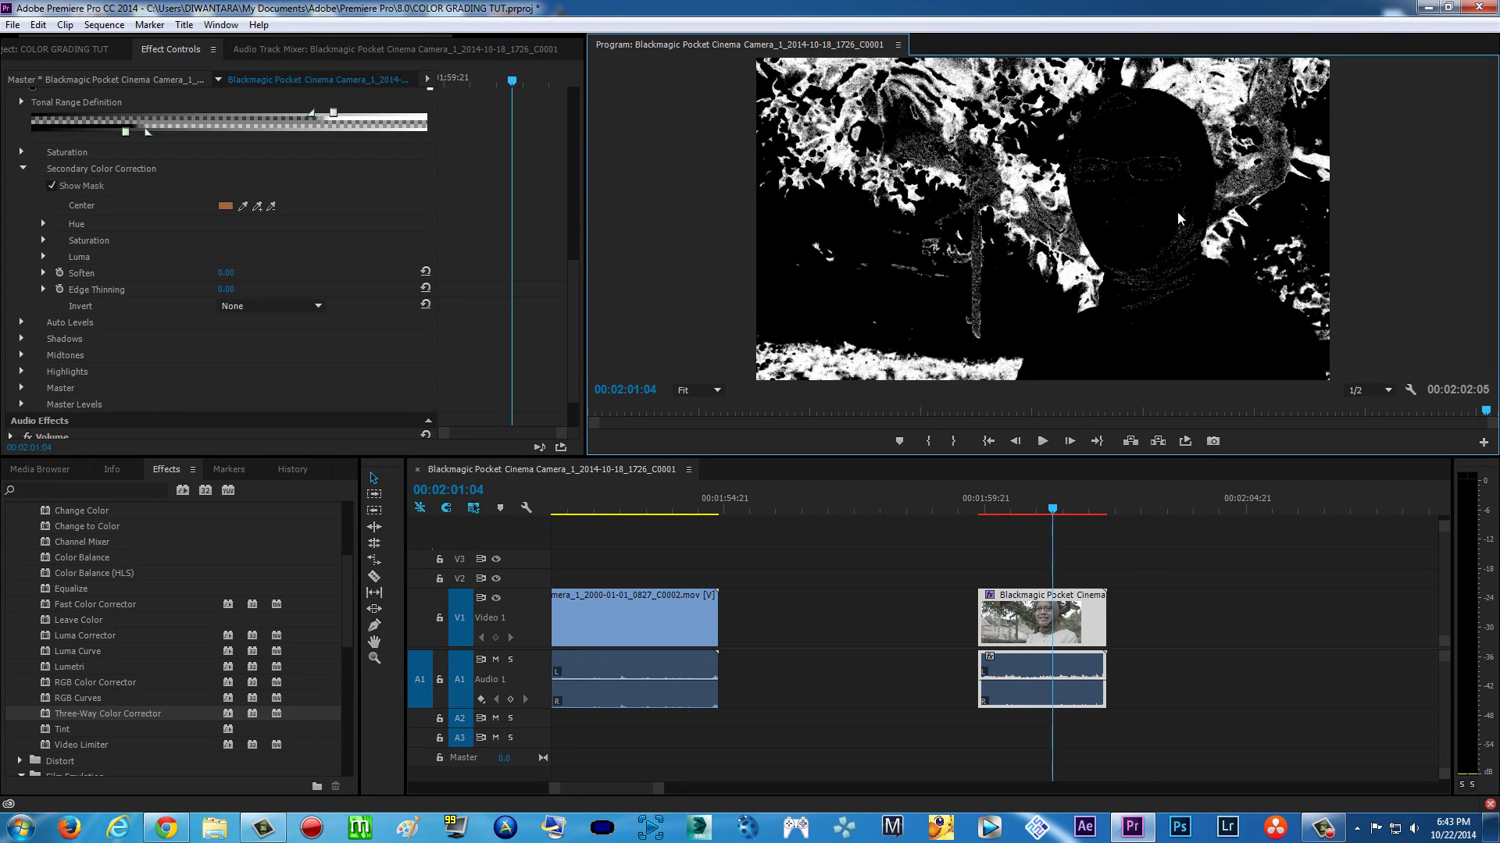
left_click(271, 206)
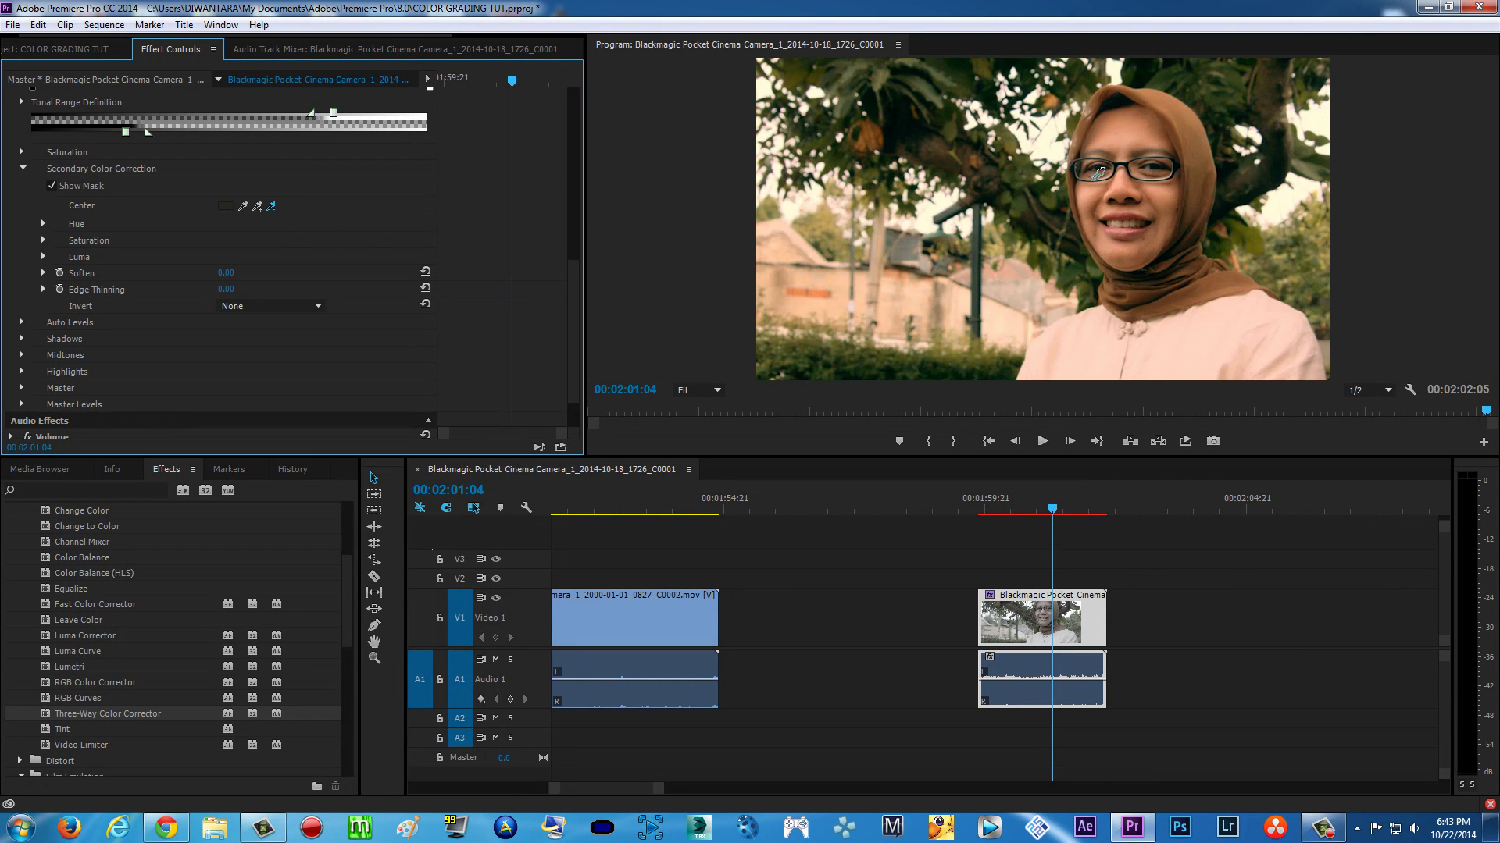
left_click(1157, 164)
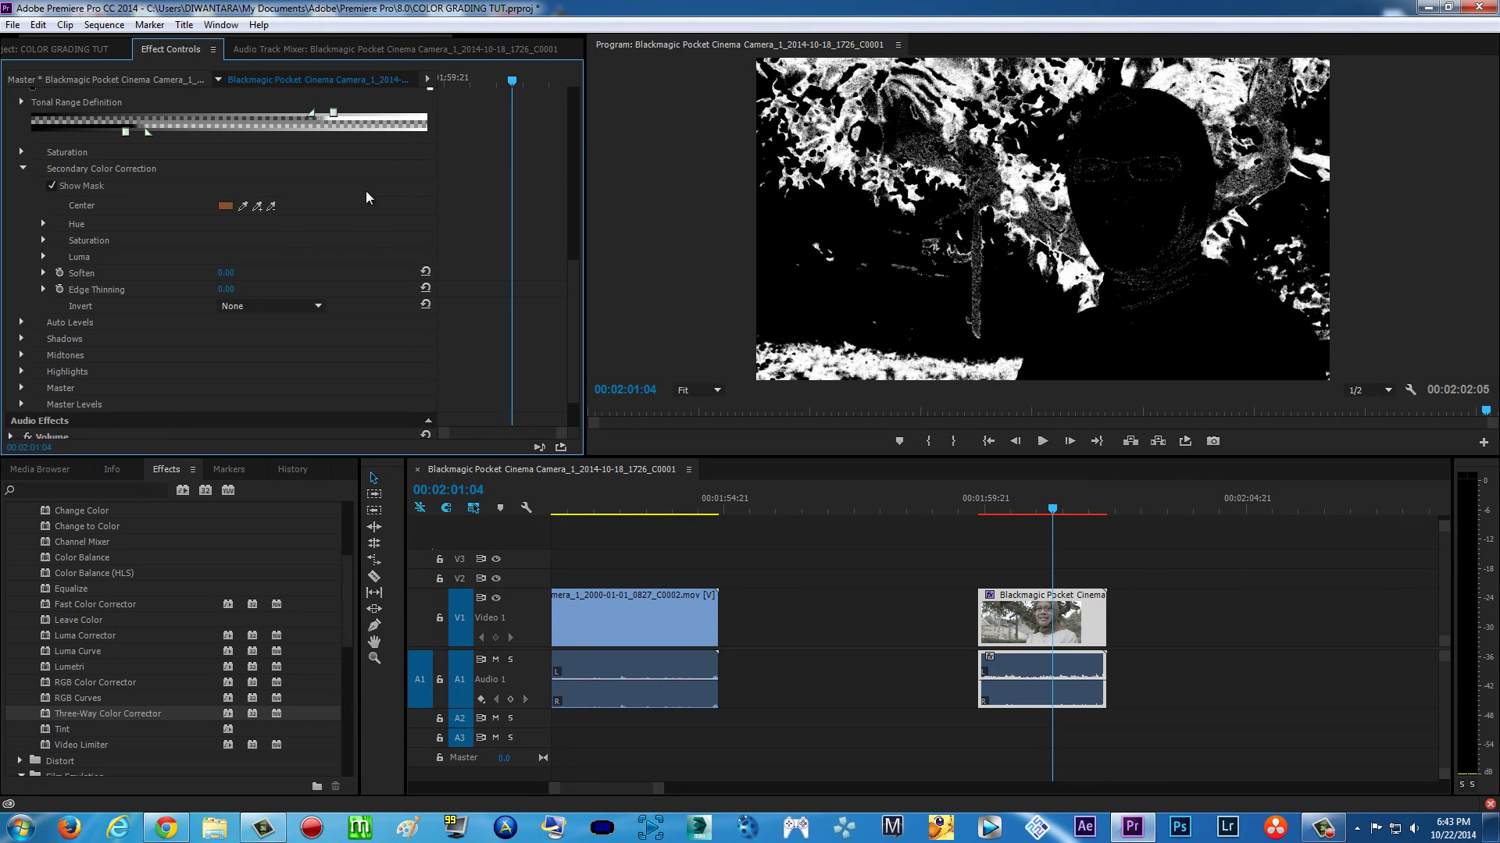
left_click(272, 207)
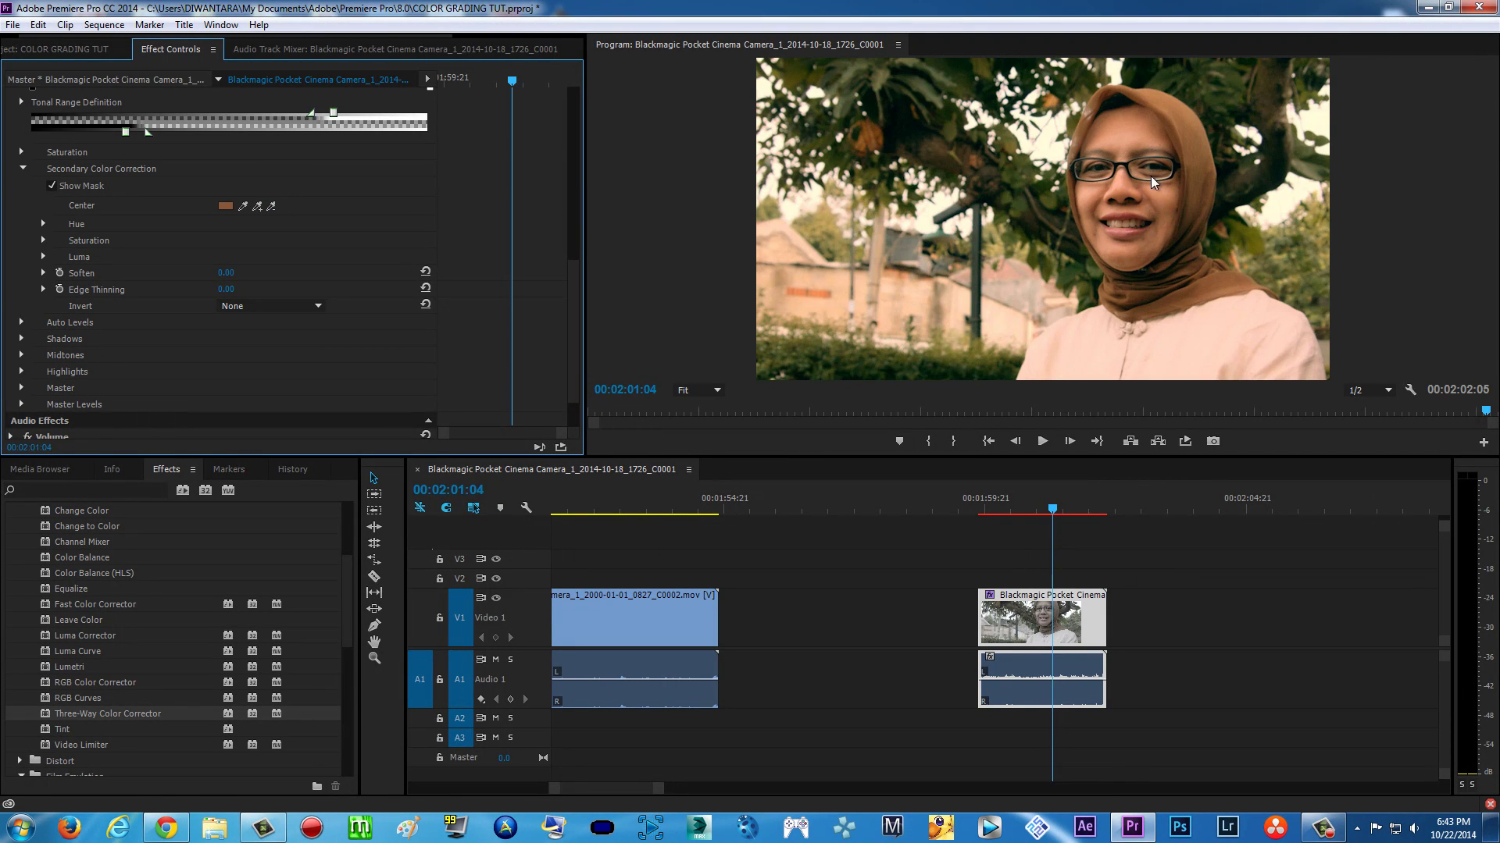
left_click(1167, 222)
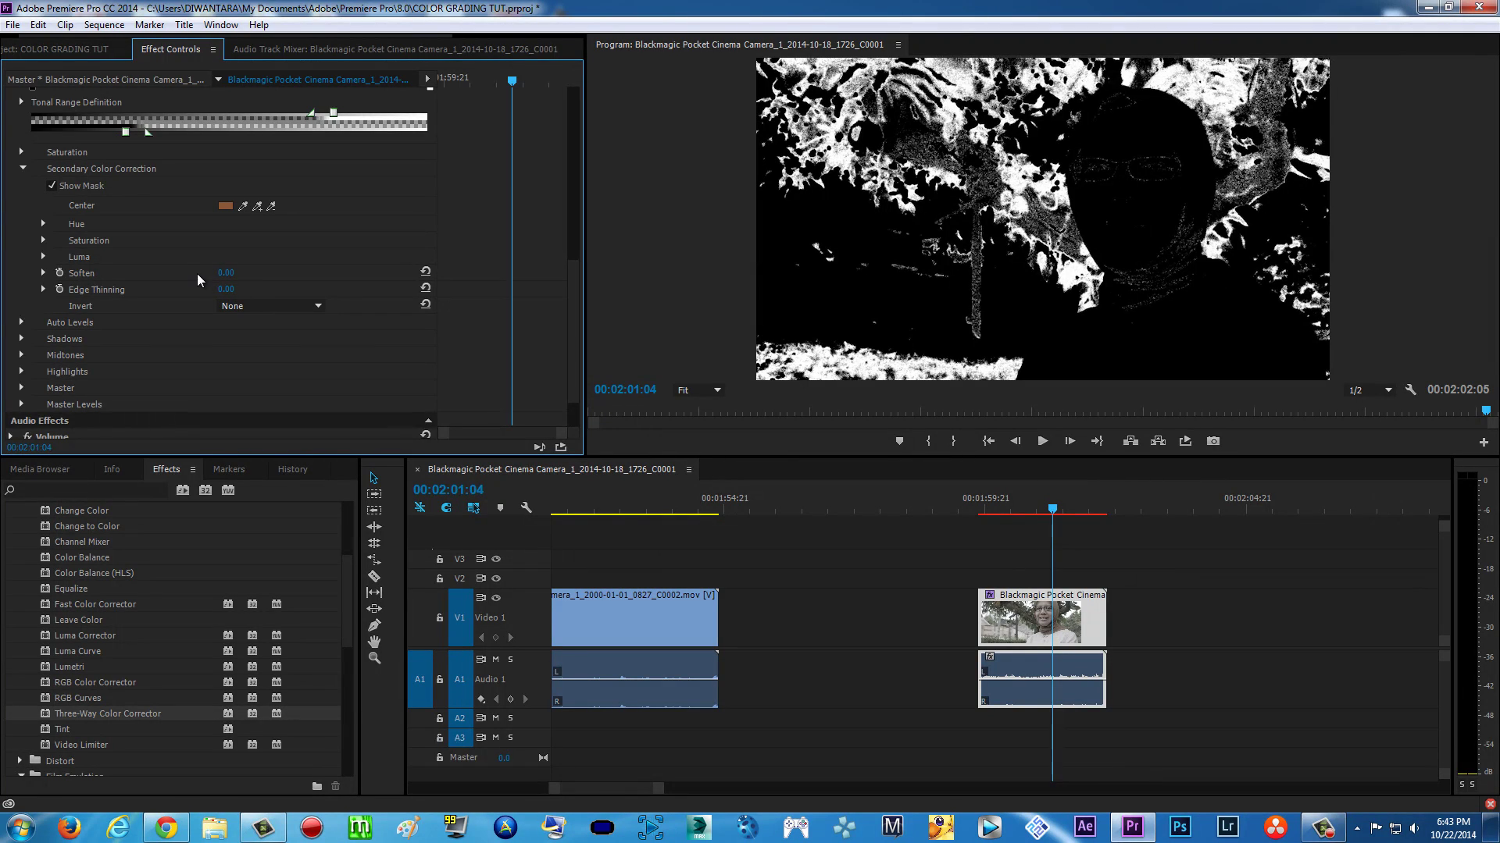
Step: Set the secondary mask's Soften to 6.00, compare the mask with the normal picture, and leave the mask hidden
left_click_drag(226, 273, 237, 280)
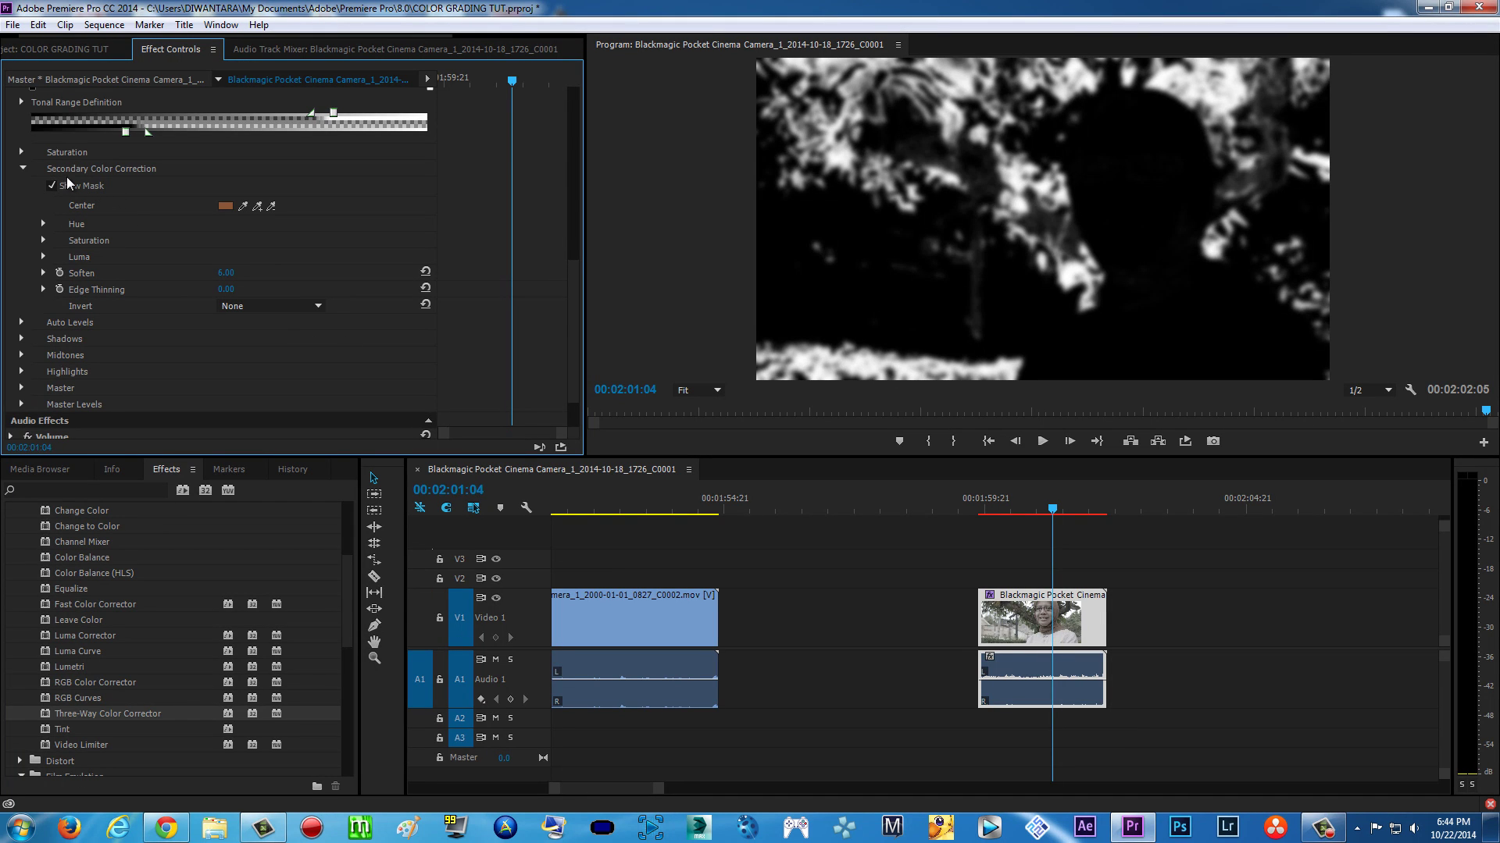
left_click(50, 187)
scroll(570, 234, "up", 4)
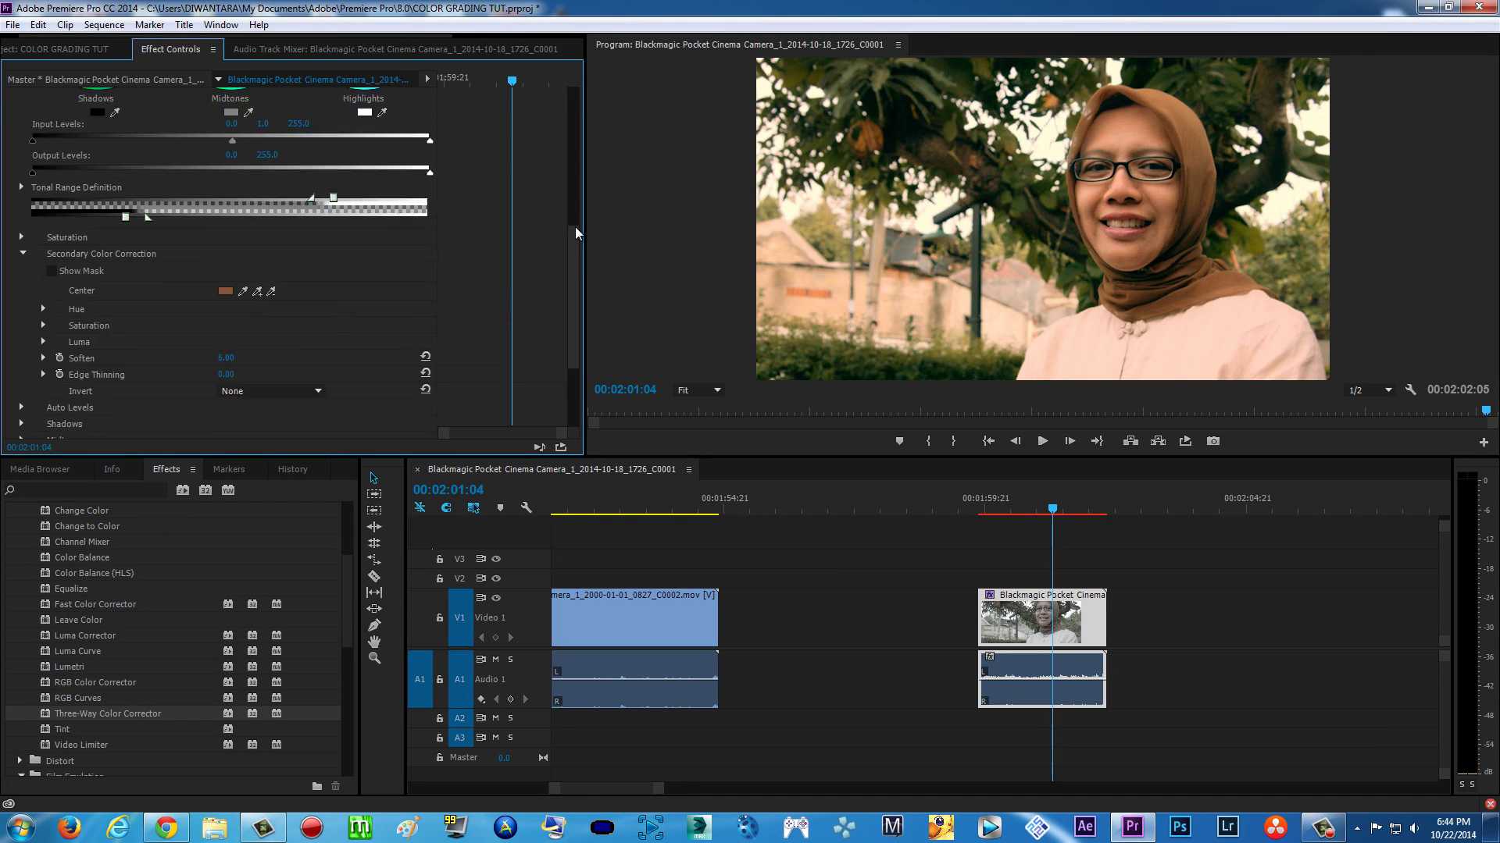
scroll(570, 234, "up", 2)
scroll(567, 250, "down", 5)
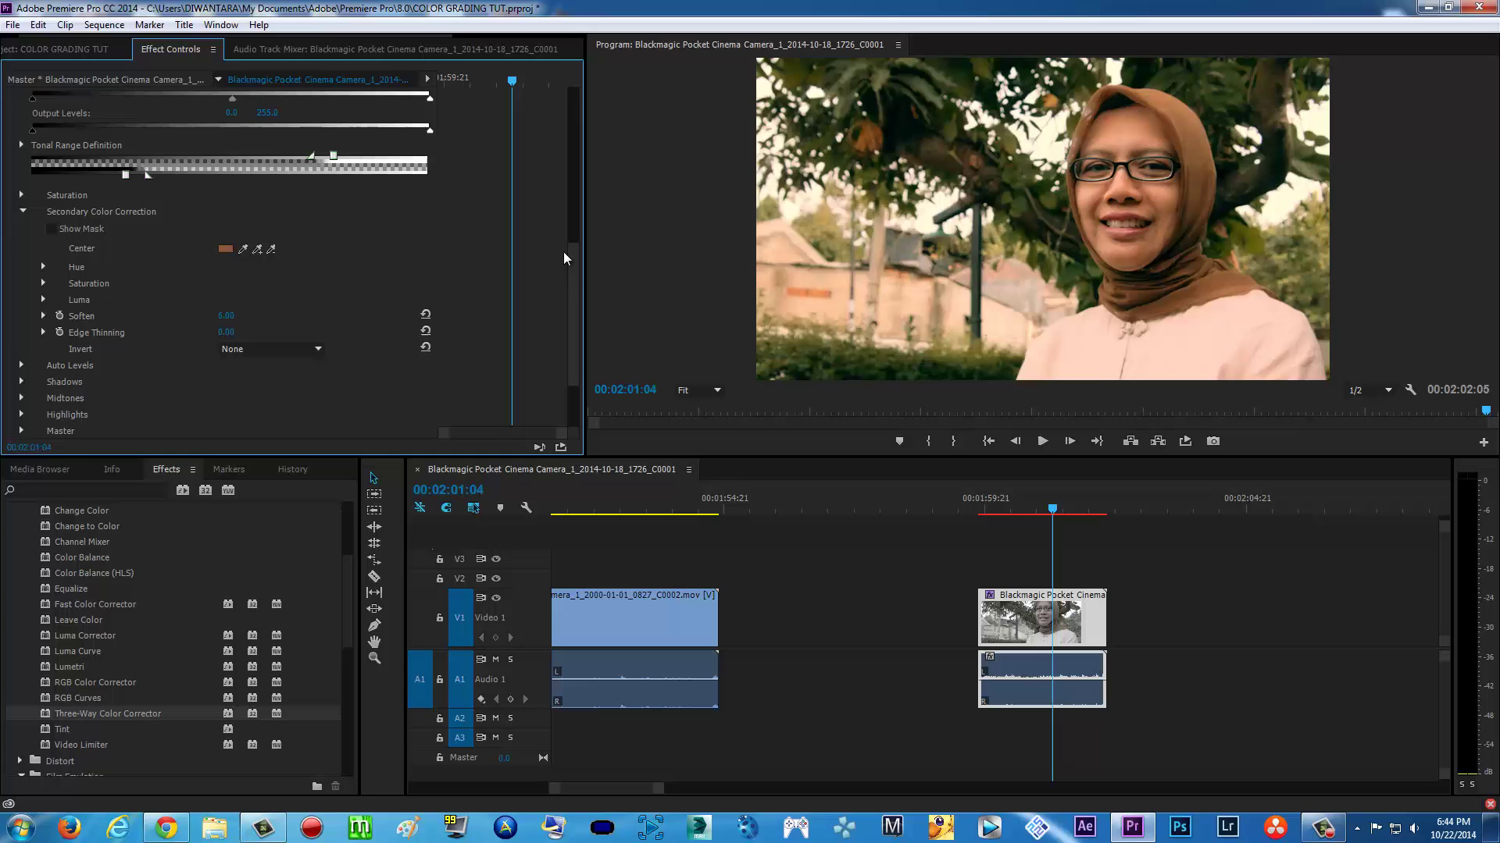
left_click(52, 231)
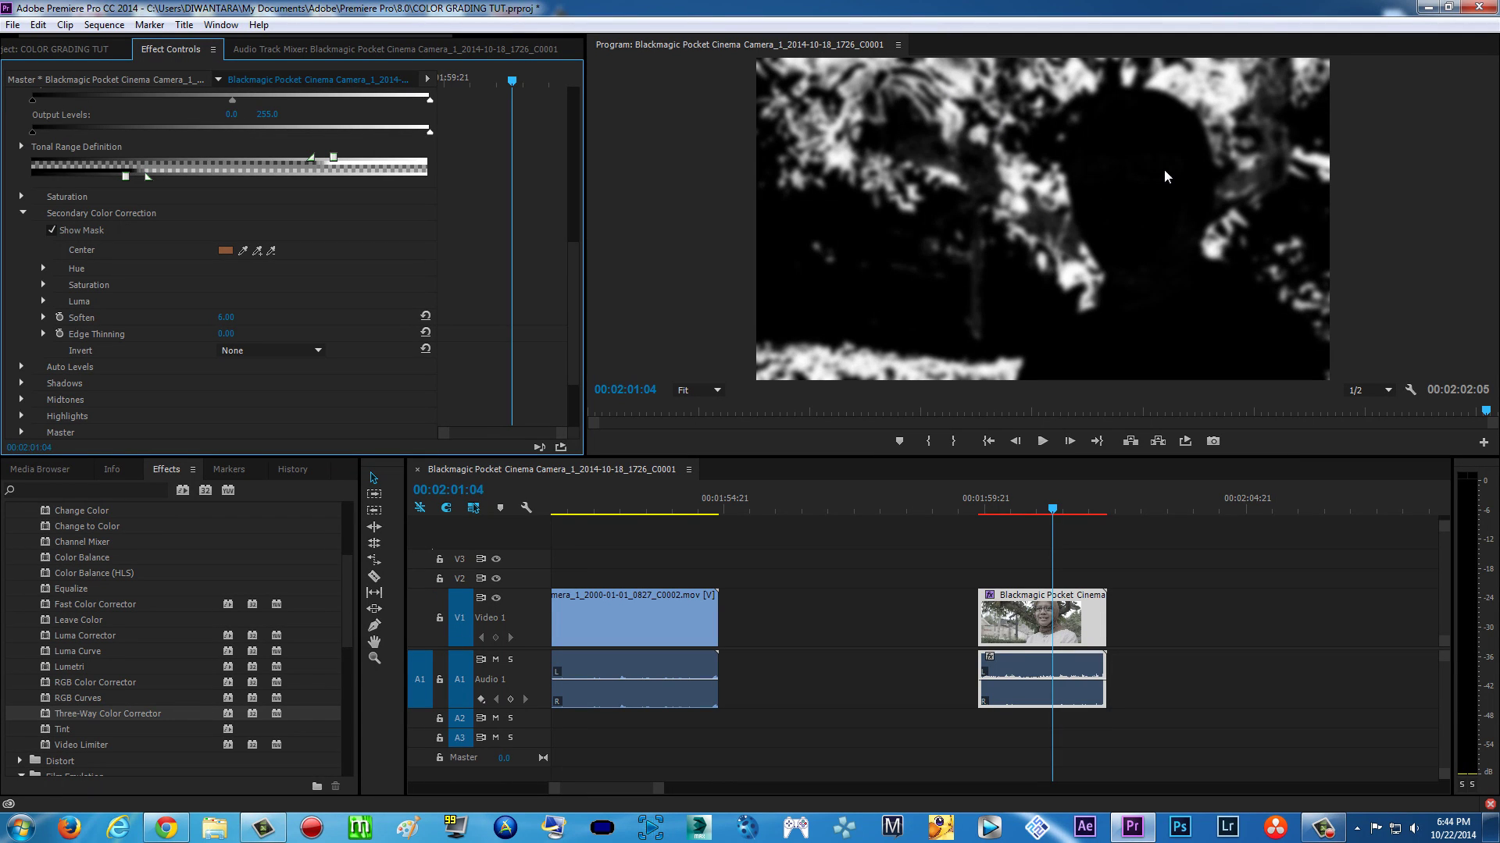
left_click(53, 232)
Step: Test blue shifts in the Three-Way Color Corrector's midtones and shadows, and settle on shadows pushed toward orange with neutral midtones
left_click_drag(573, 252, 575, 100)
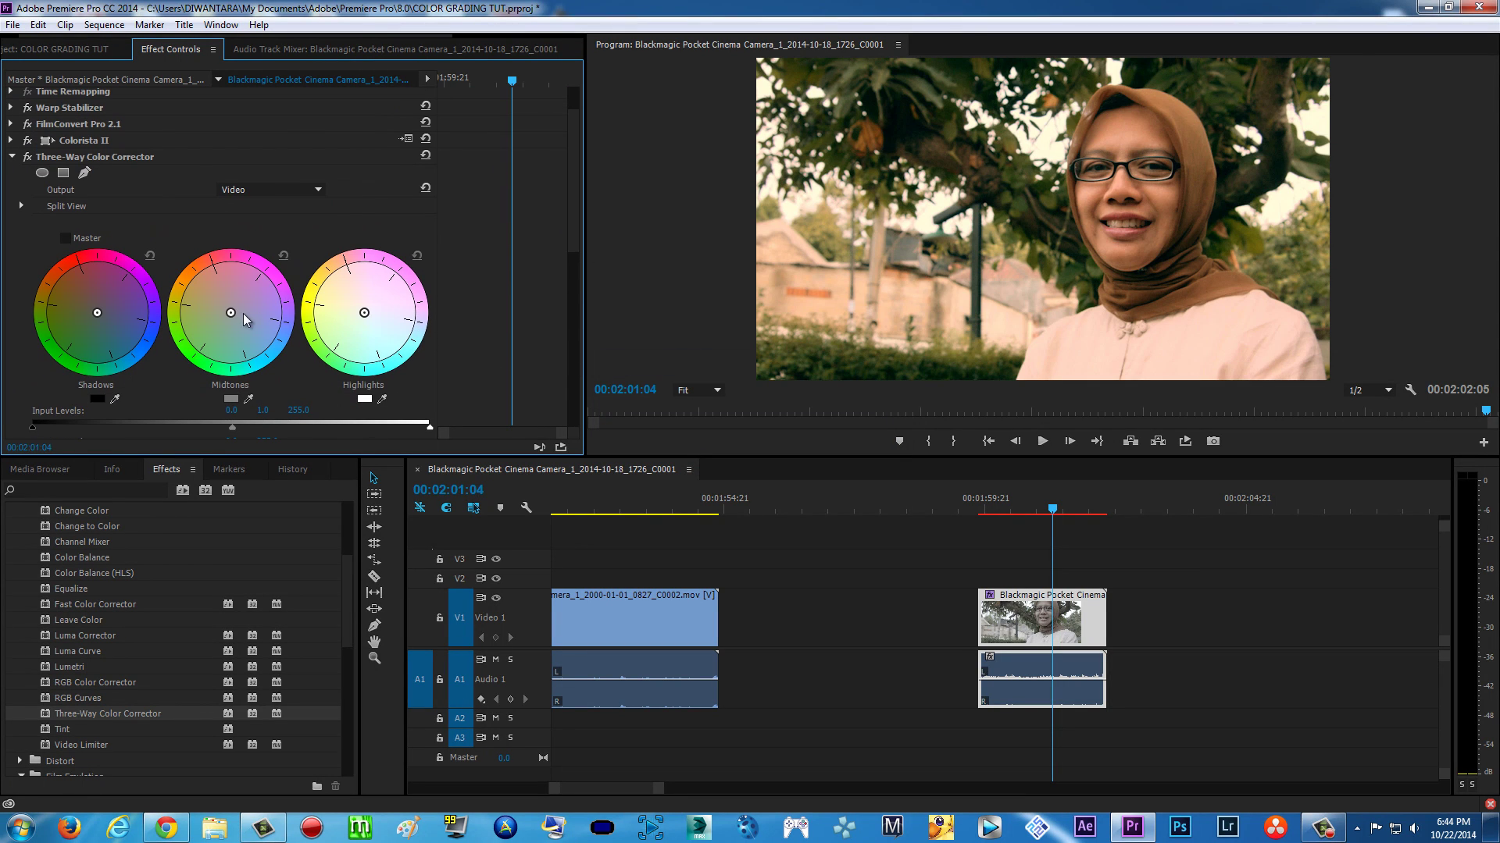
left_click_drag(230, 313, 352, 334)
left_click_drag(96, 313, 166, 341)
left_click_drag(143, 328, 204, 342)
left_click_drag(96, 319, 35, 294)
left_click(10, 158)
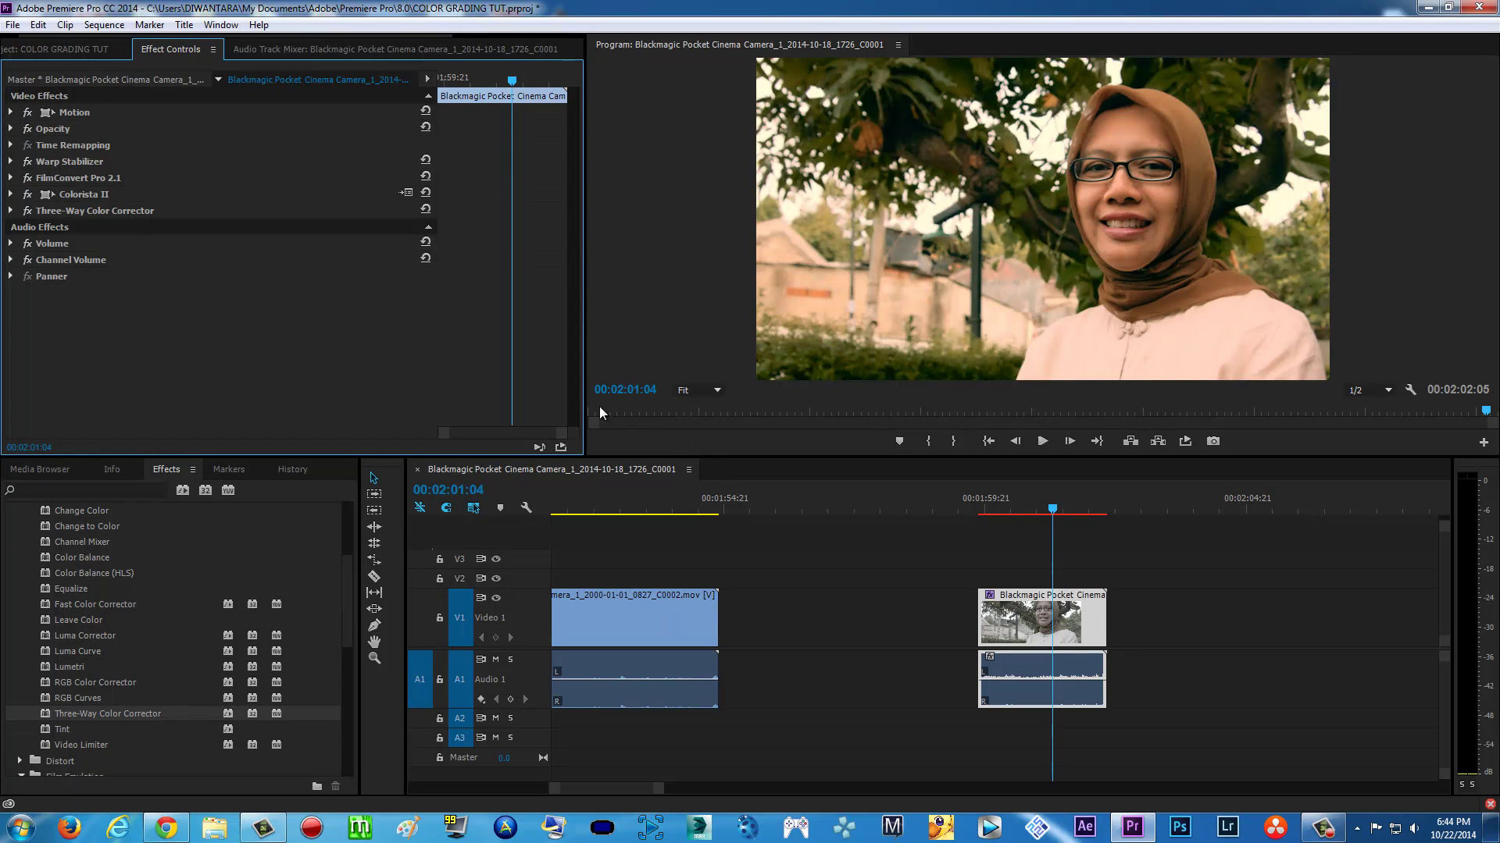
left_click(11, 211)
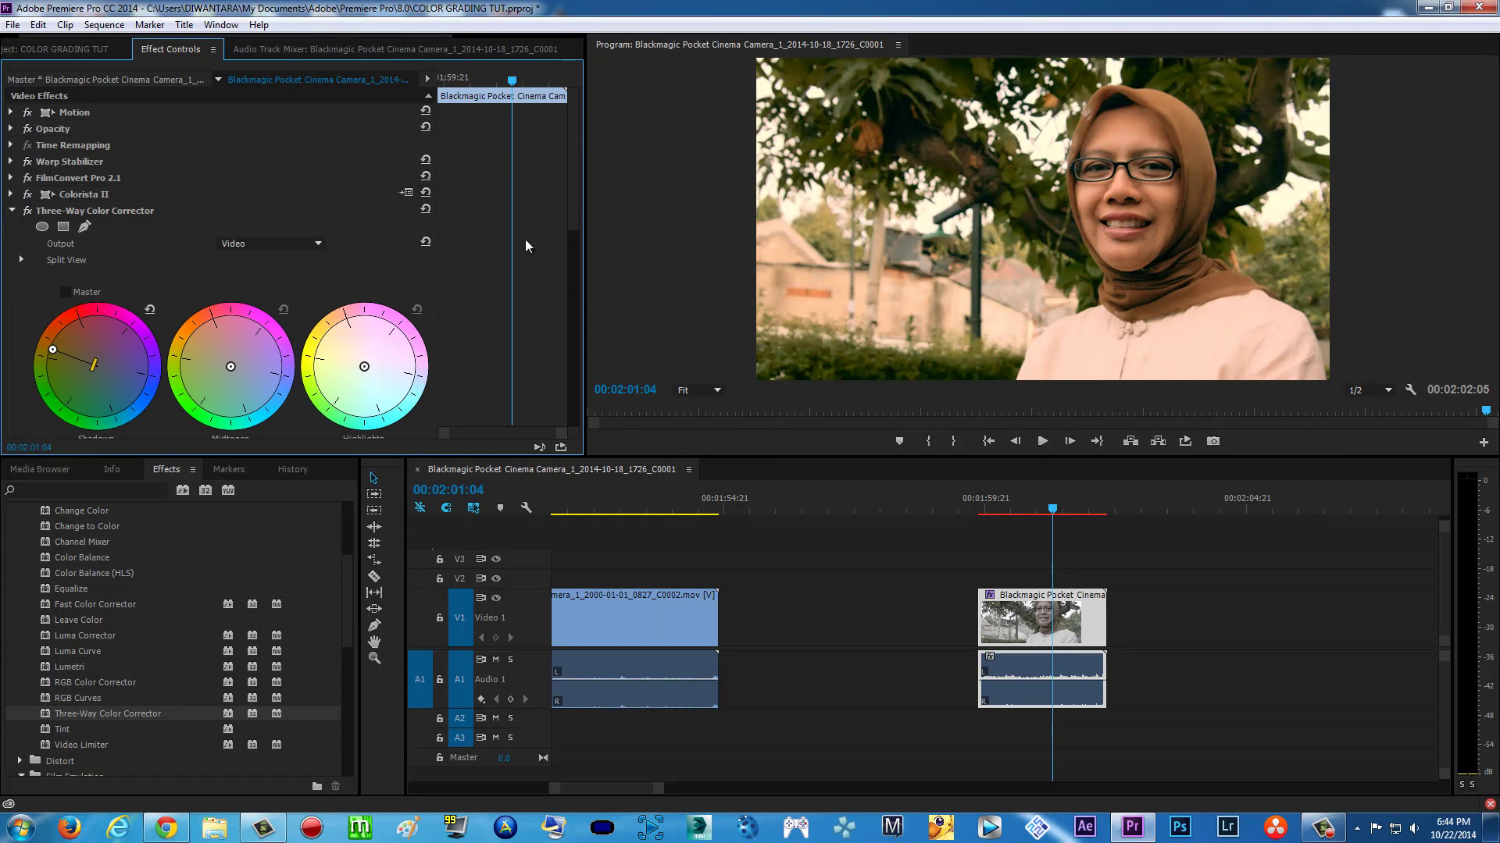
Step: Push the Three-Way Color Corrector's highlights toward yellow-orange, pull its shadows slightly toward blue, and collapse the effect
scroll(575, 204, "down", 2)
left_click_drag(364, 323, 329, 289)
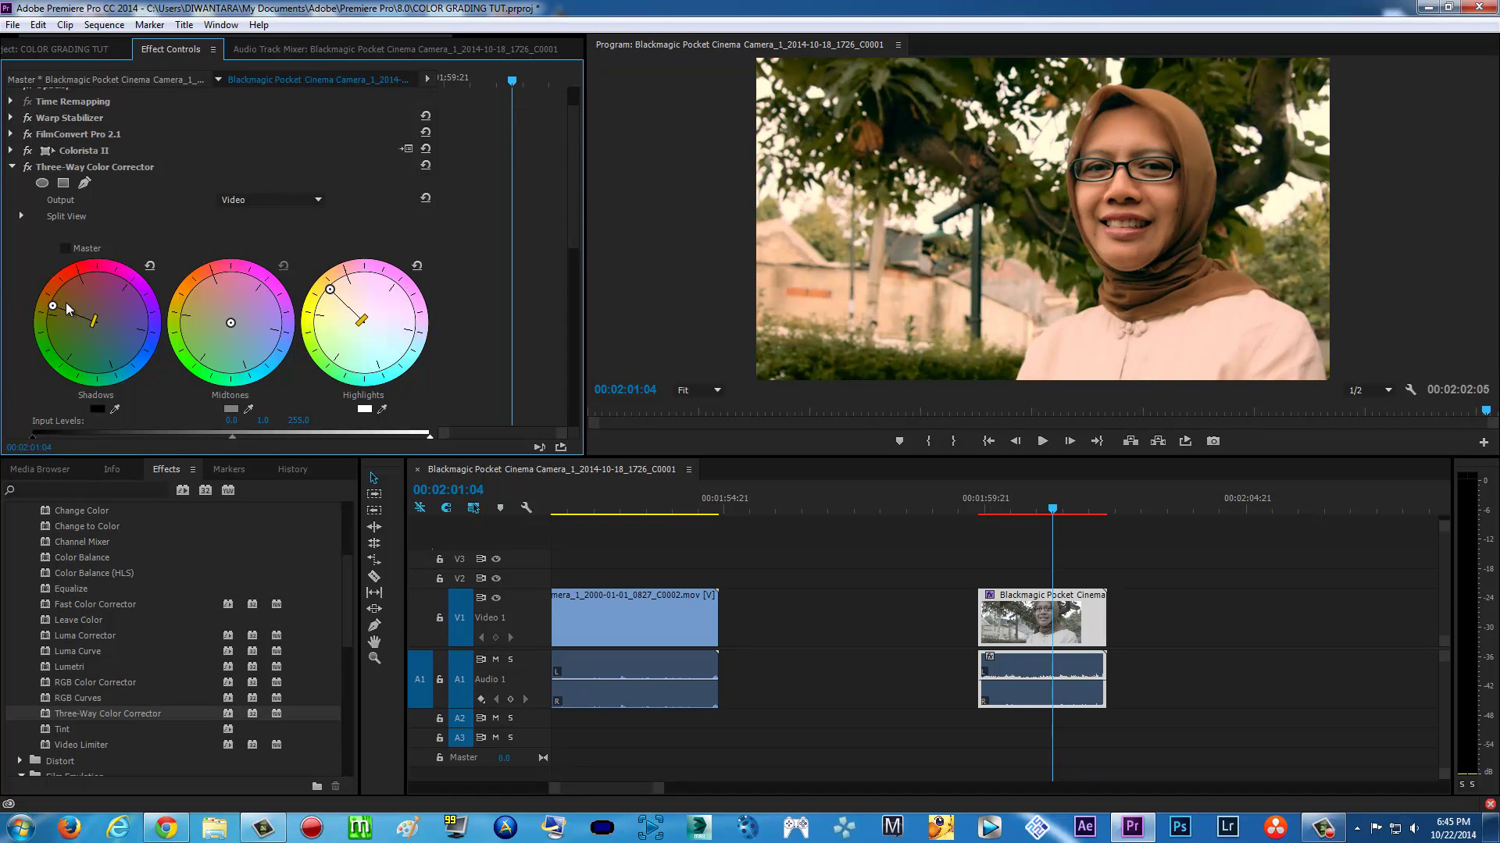
left_click_drag(53, 309, 110, 352)
left_click(11, 167)
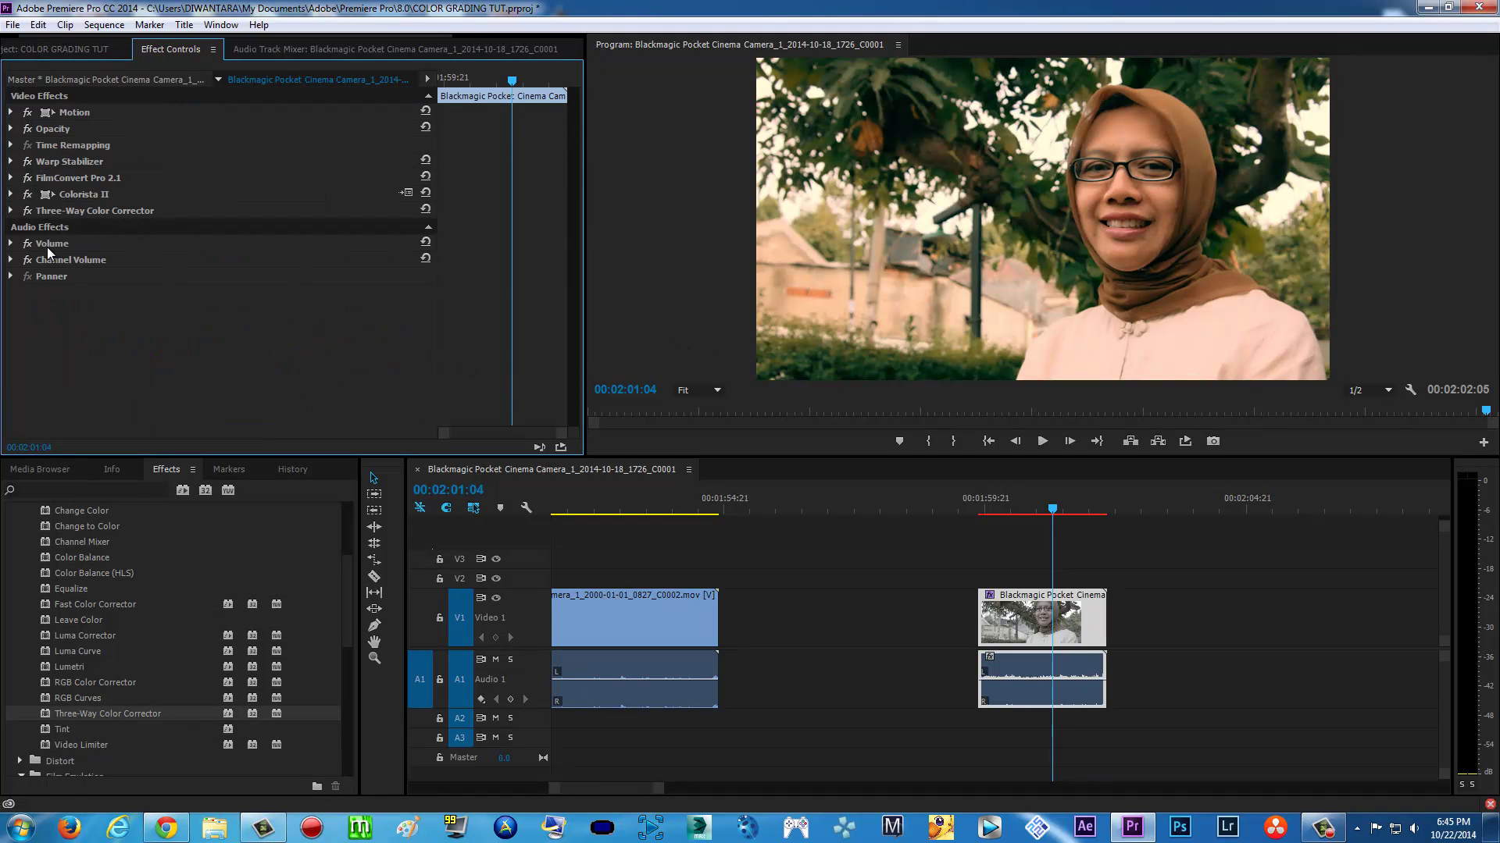
Step: Compare the portrait clip with and without the Three-Way Color Corrector, Colorista II and FilmConvert Pro effects, leaving all three enabled
left_click(28, 211)
left_click(28, 194)
left_click(28, 177)
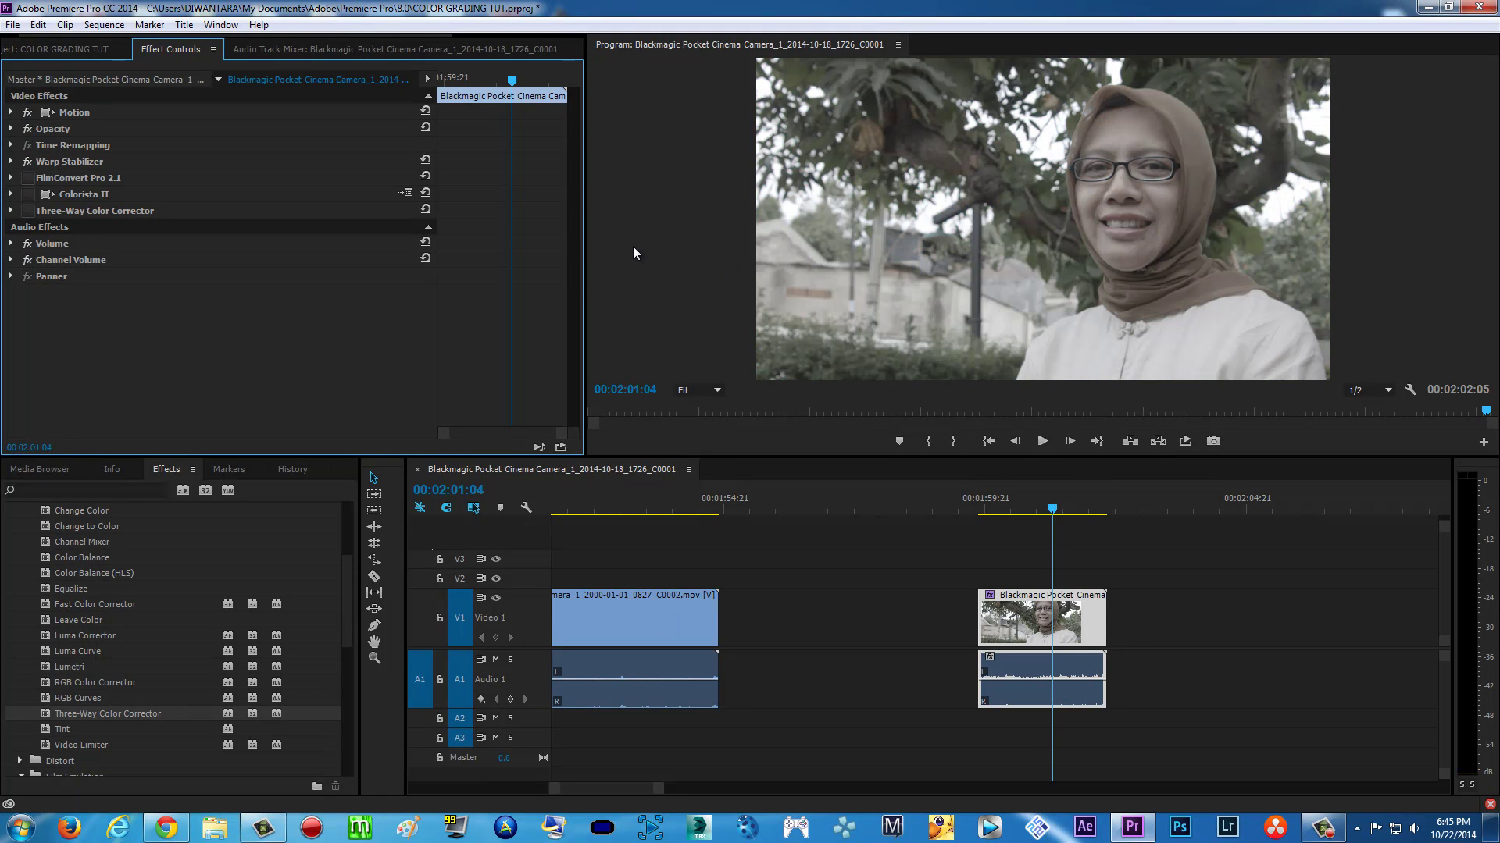
left_click(27, 178)
left_click(27, 195)
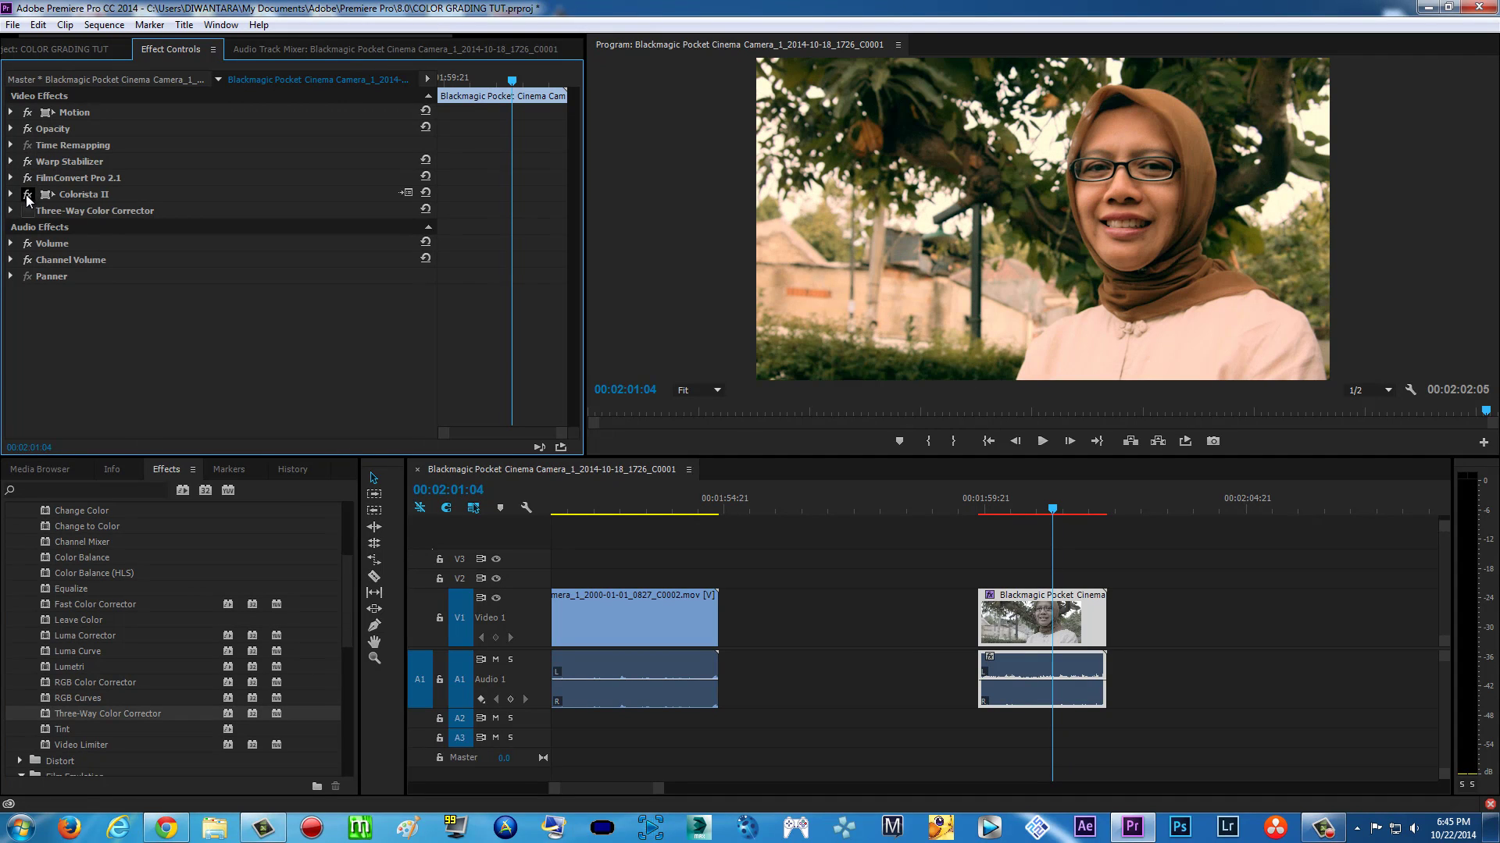
left_click(28, 211)
left_click_drag(1021, 509, 1063, 509)
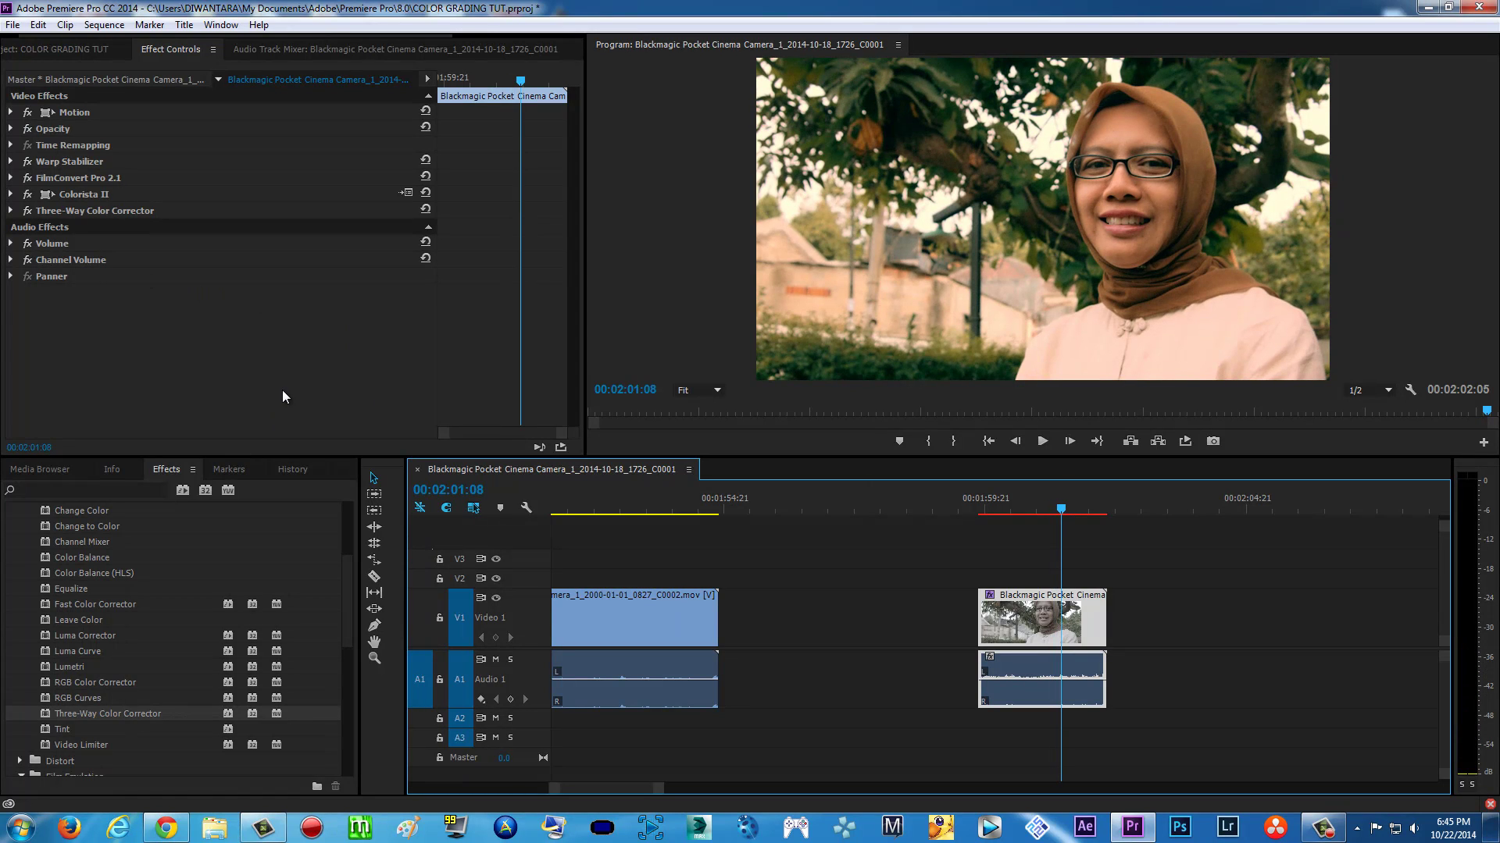
Step: Create a bright orange color matte with the default video settings and name it SUN FTLOG
left_click(54, 44)
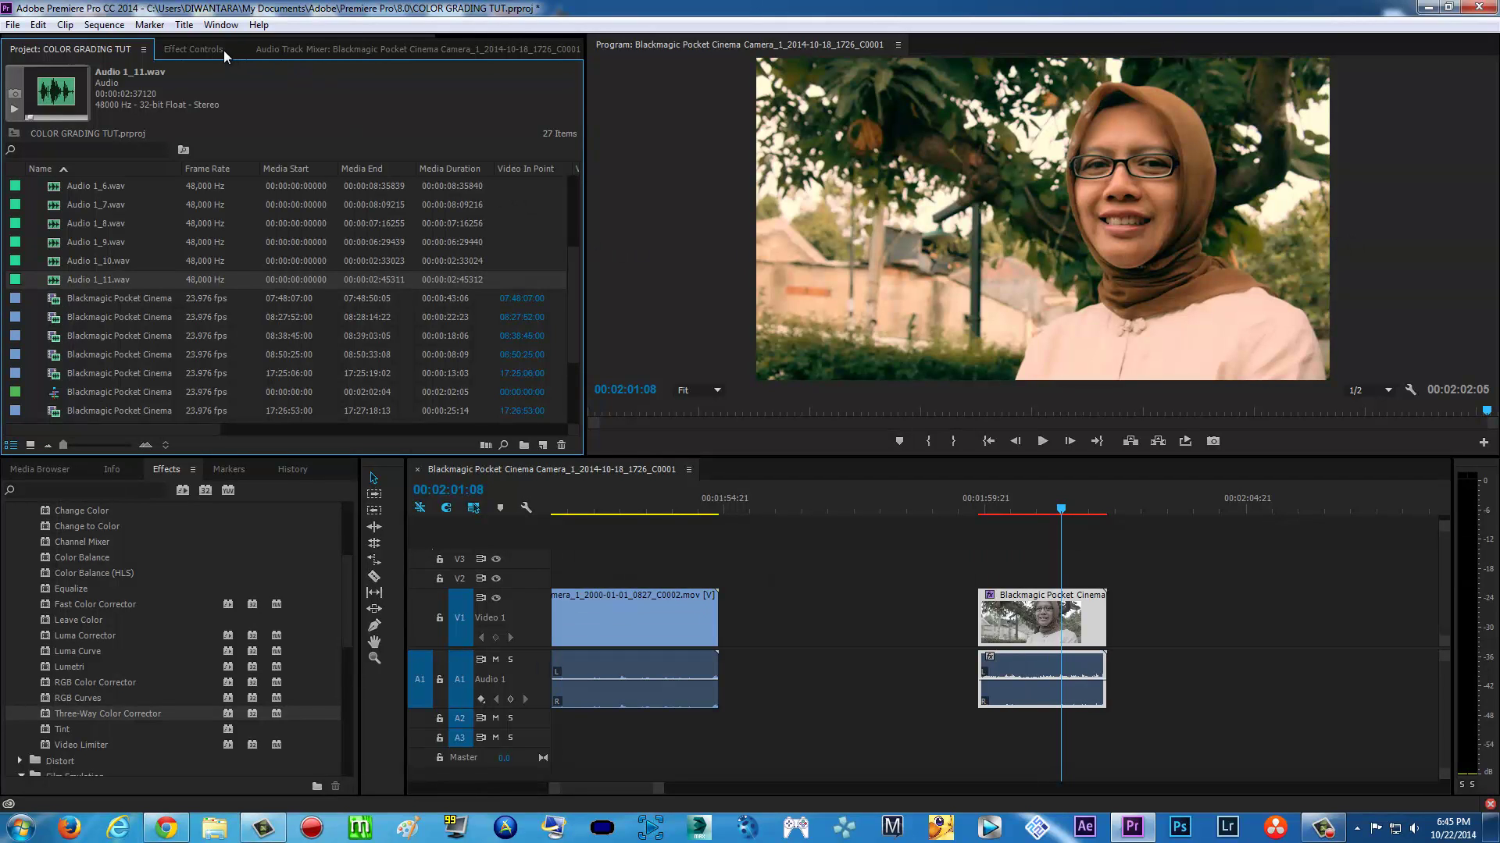
left_click(13, 27)
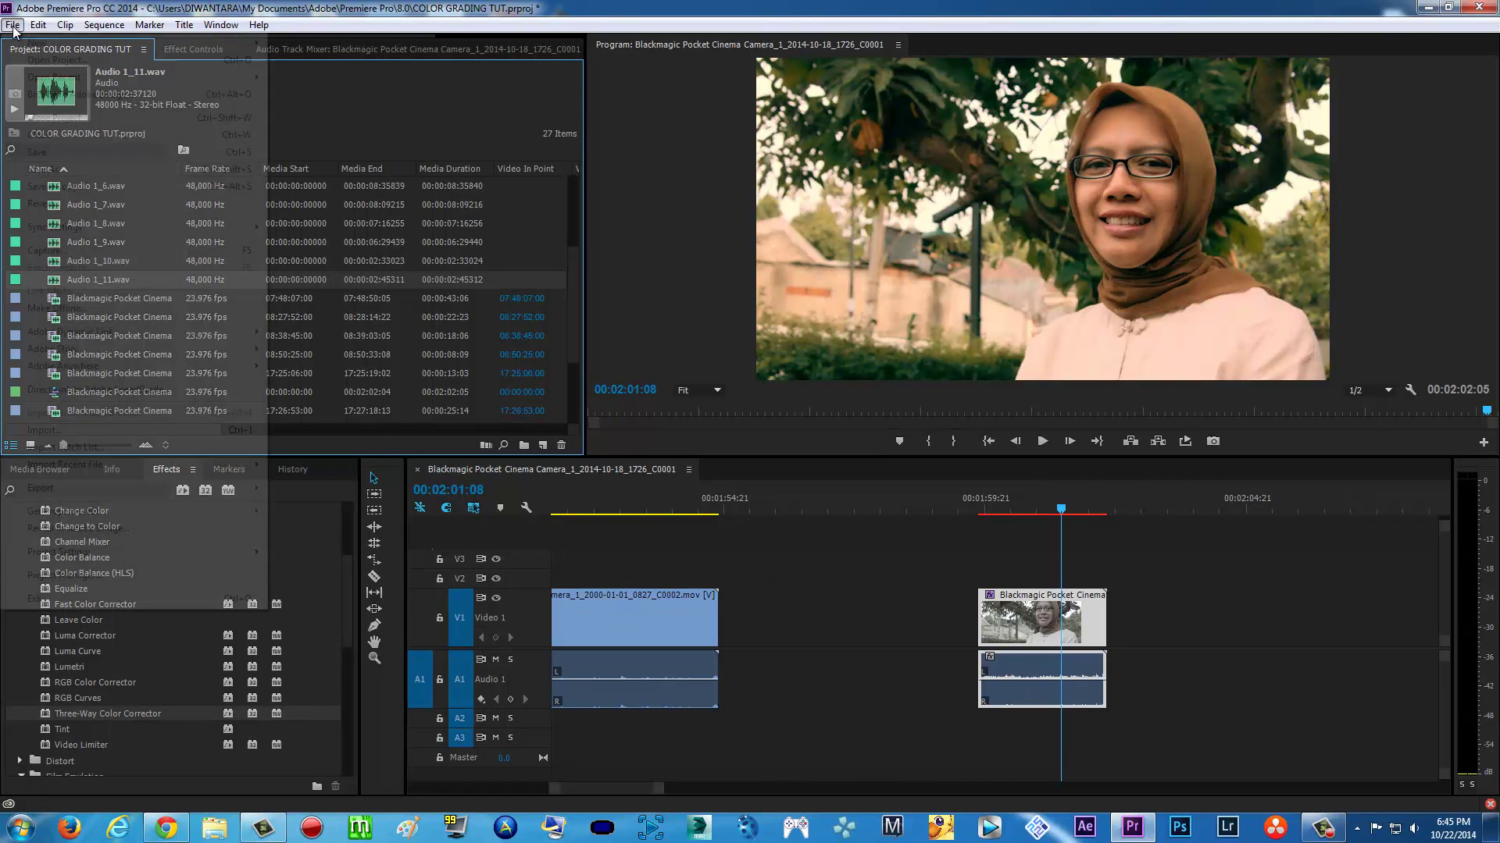
mouse_move(102, 45)
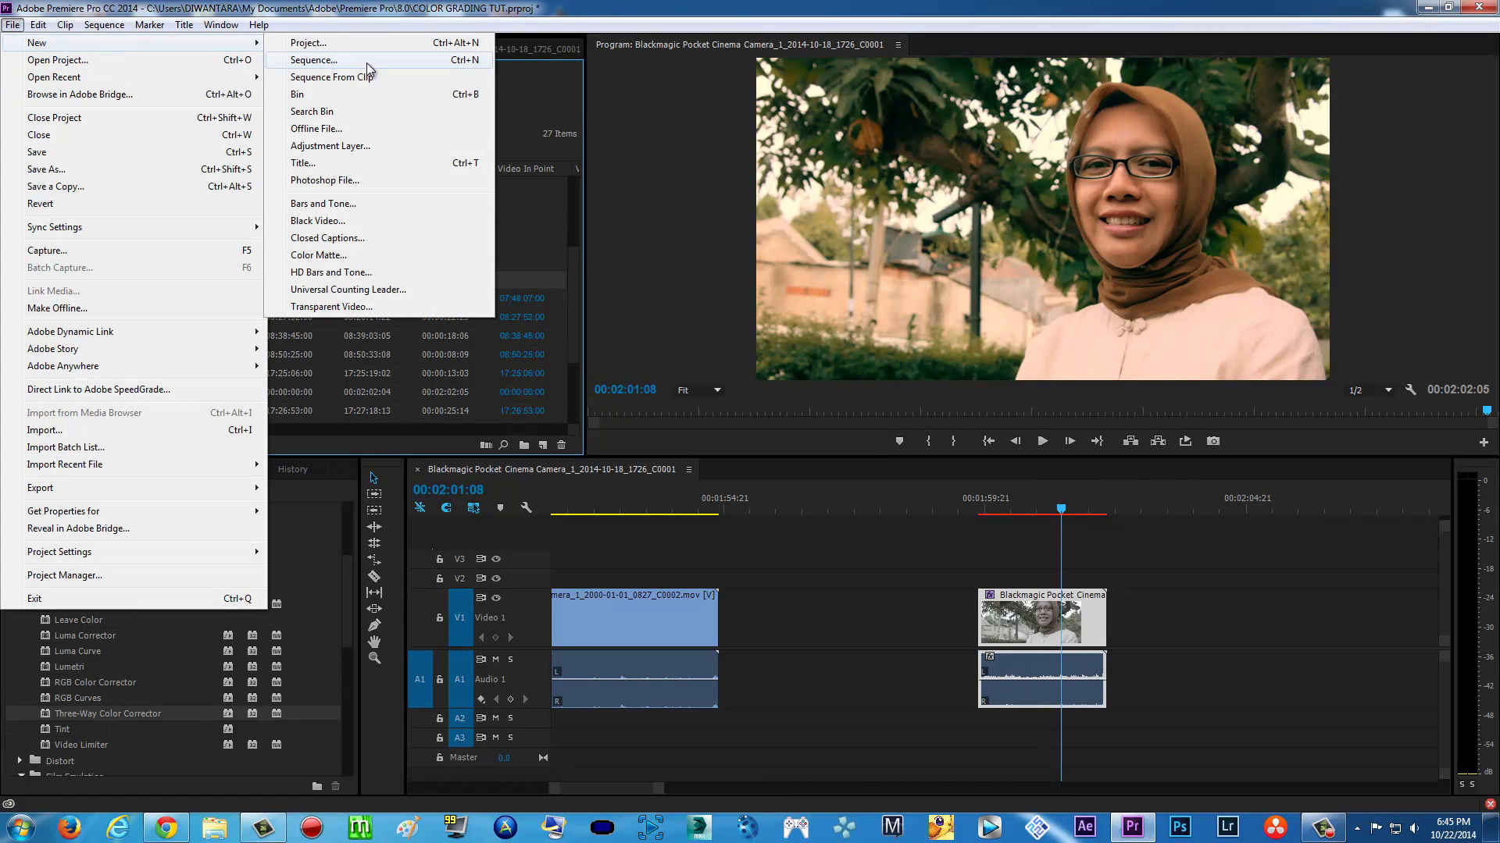
left_click(358, 256)
left_click(795, 473)
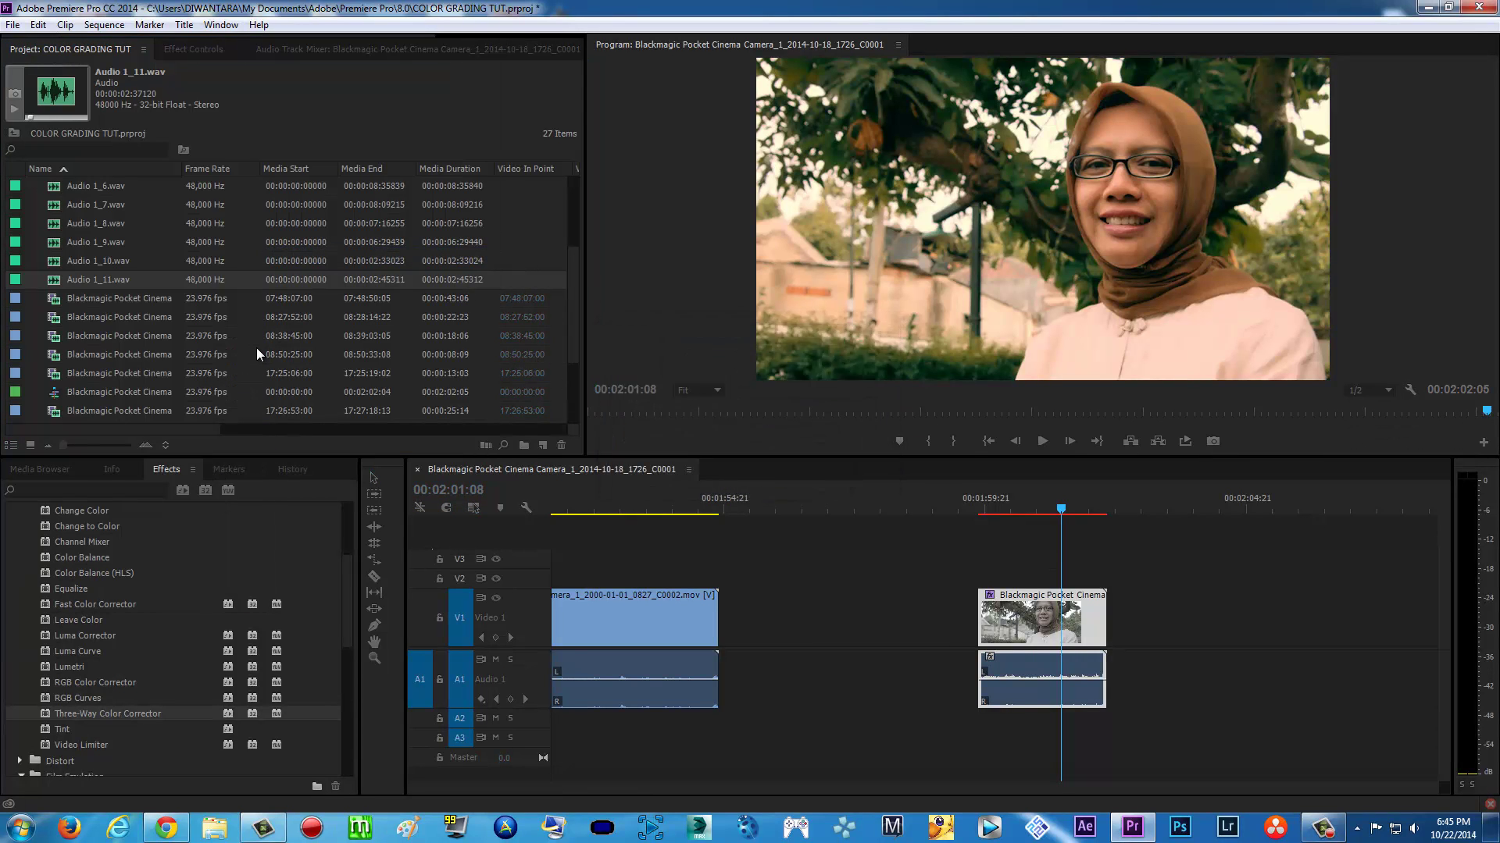
left_click(798, 359)
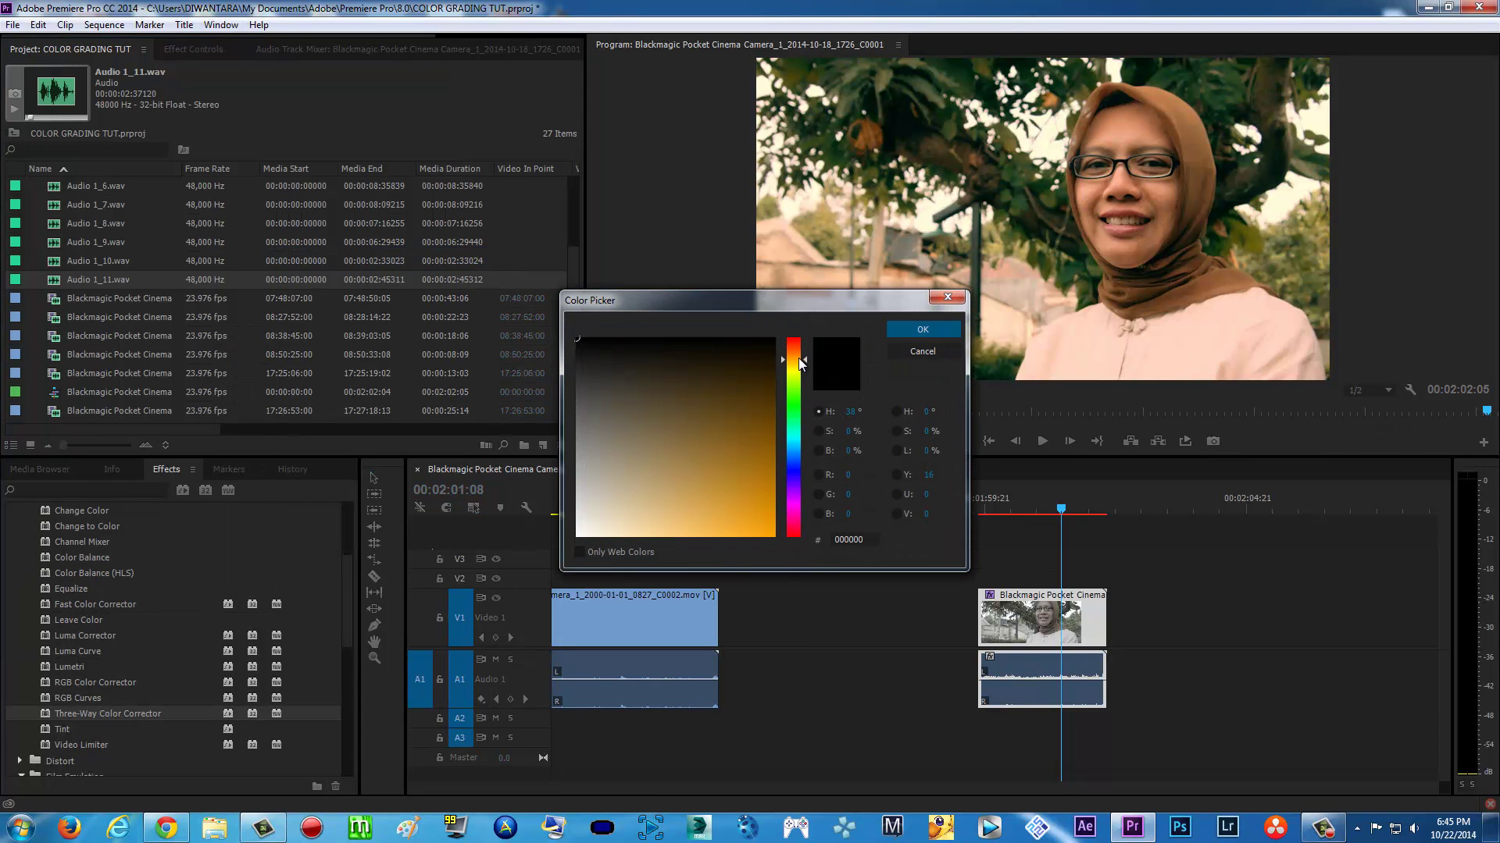
left_click(799, 358)
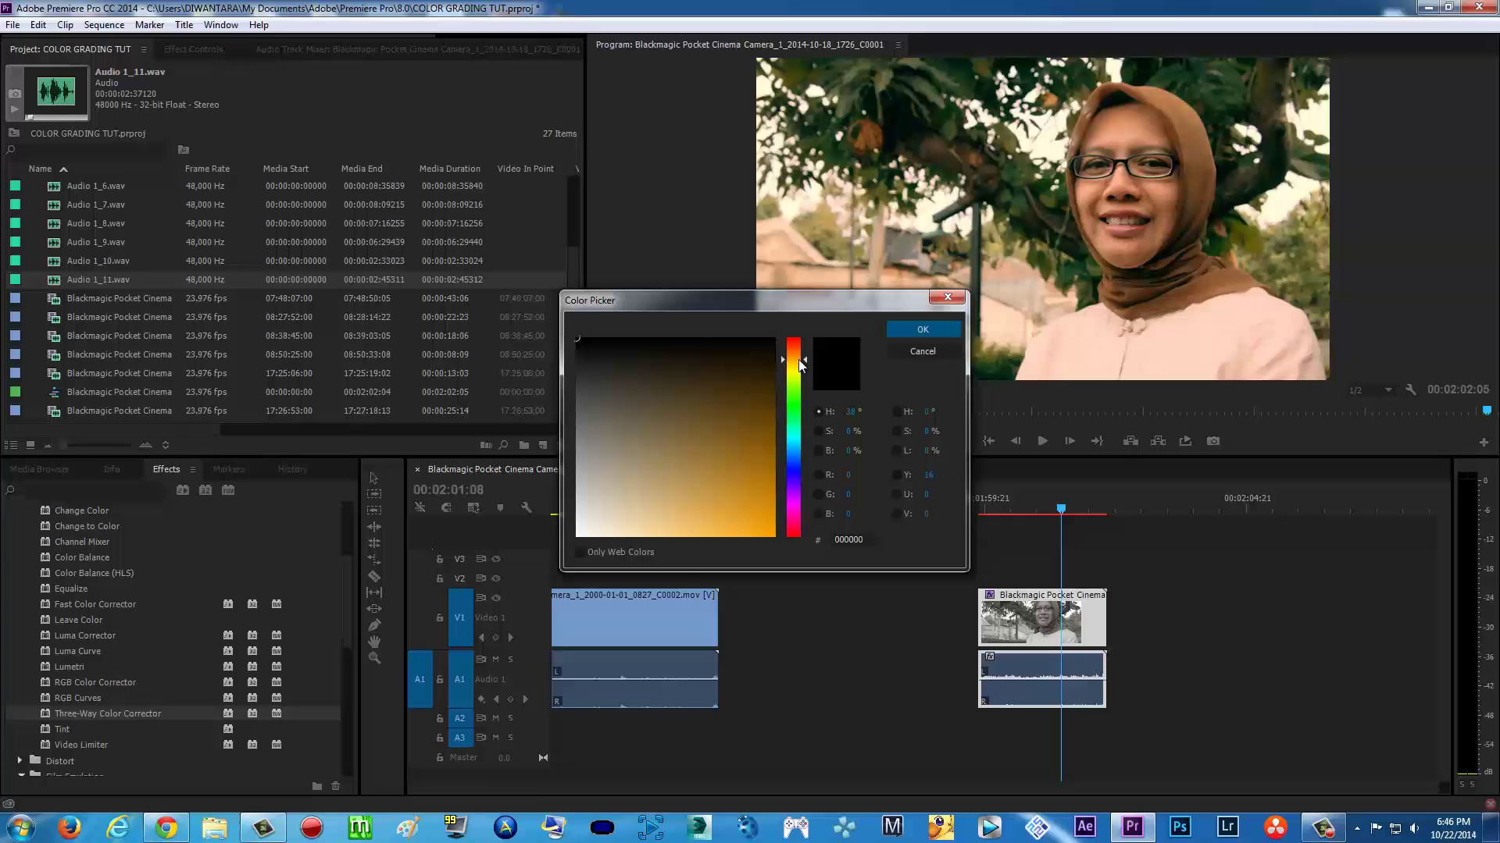
left_click(744, 536)
left_click(922, 328)
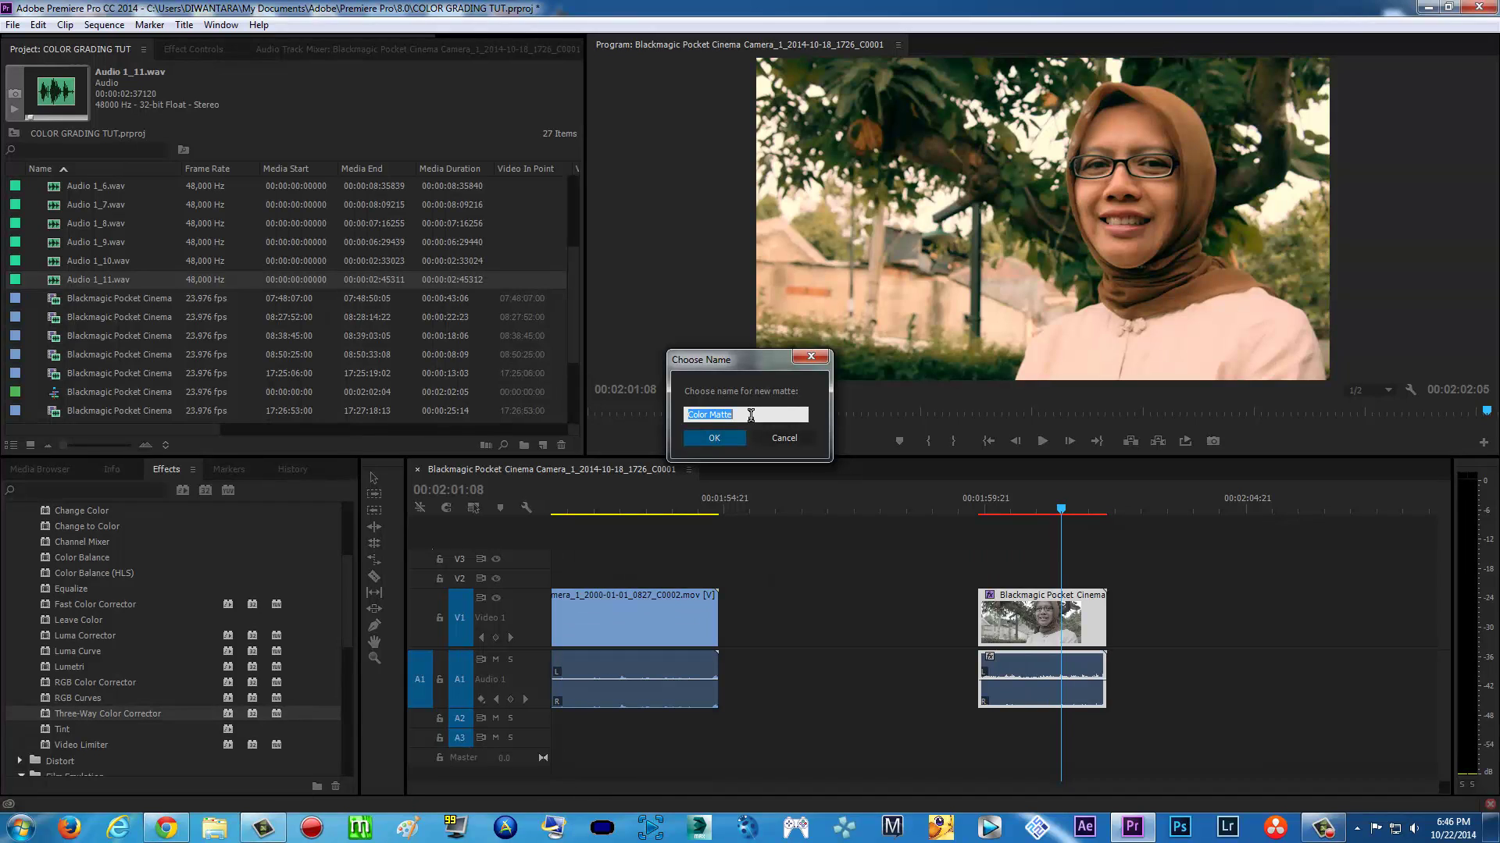
type("SUN FTLOG")
left_click(731, 438)
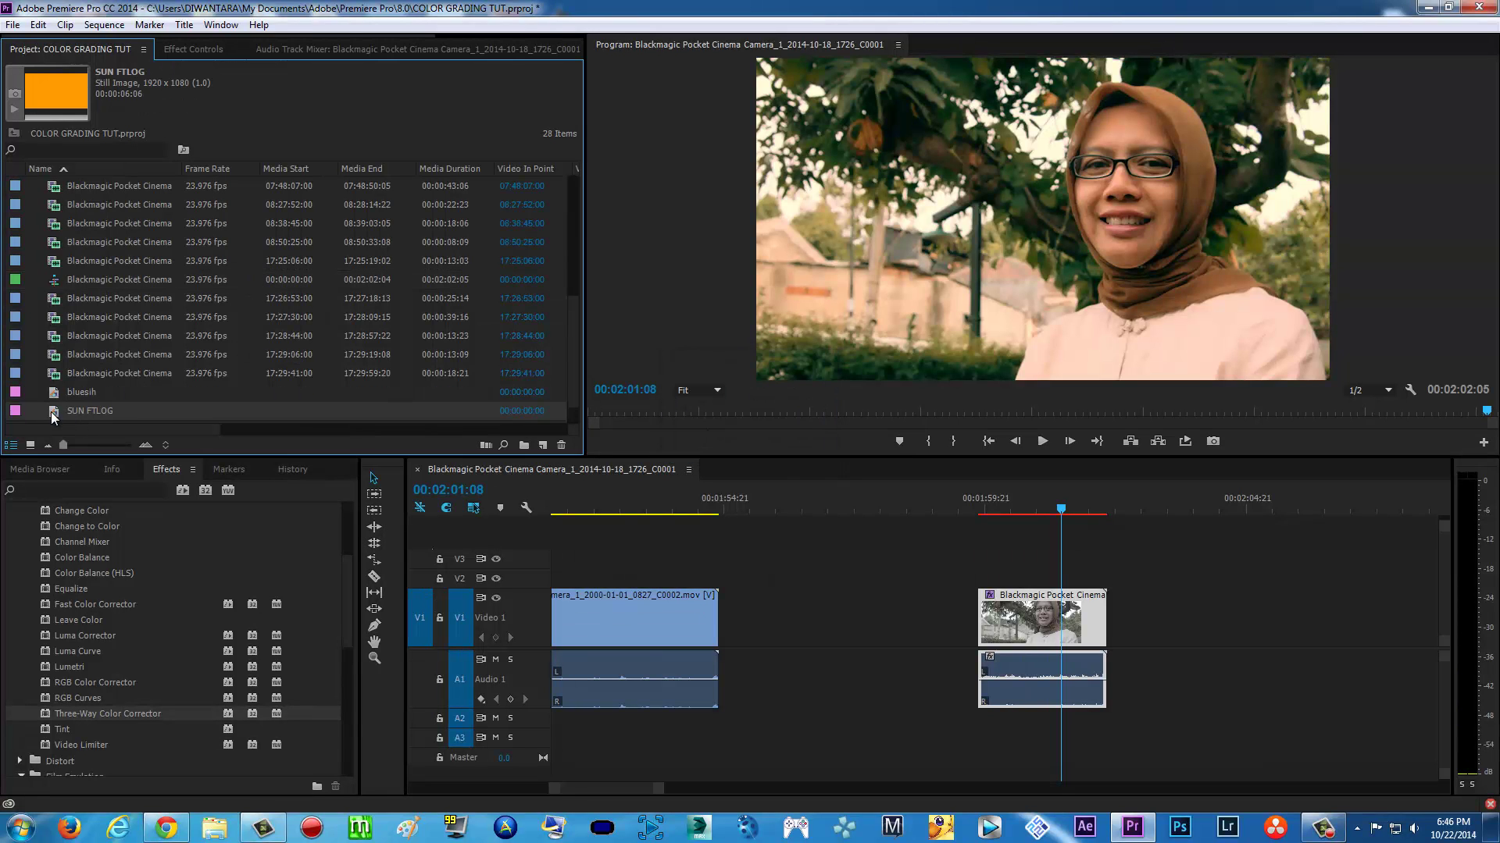
Step: Place the SUN FTLOG matte on track V2 above the portrait clip and trim it to the clip's length
left_click_drag(53, 413, 987, 578)
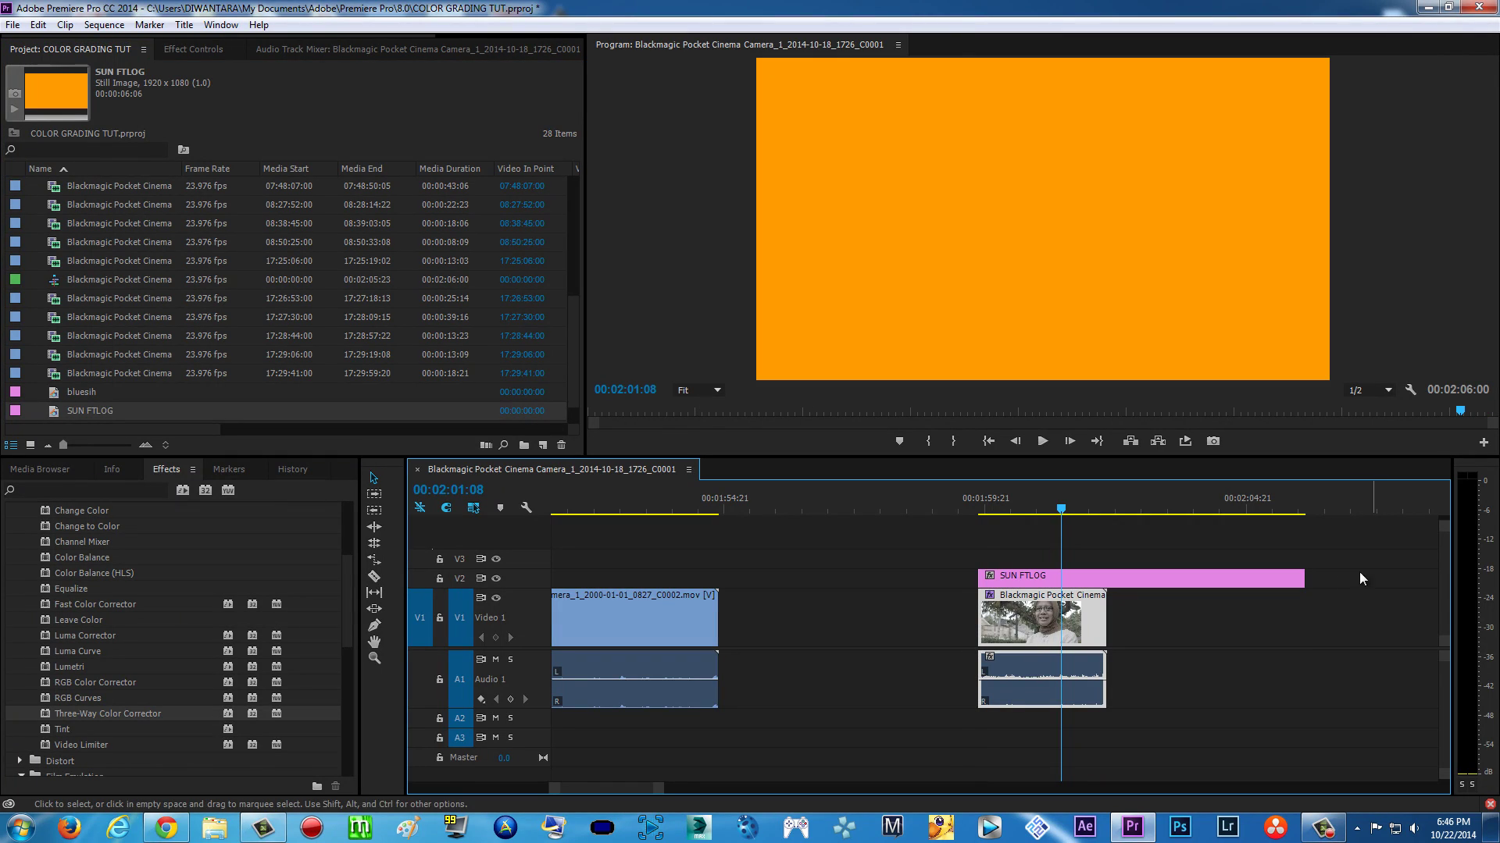
left_click_drag(1304, 579, 1106, 581)
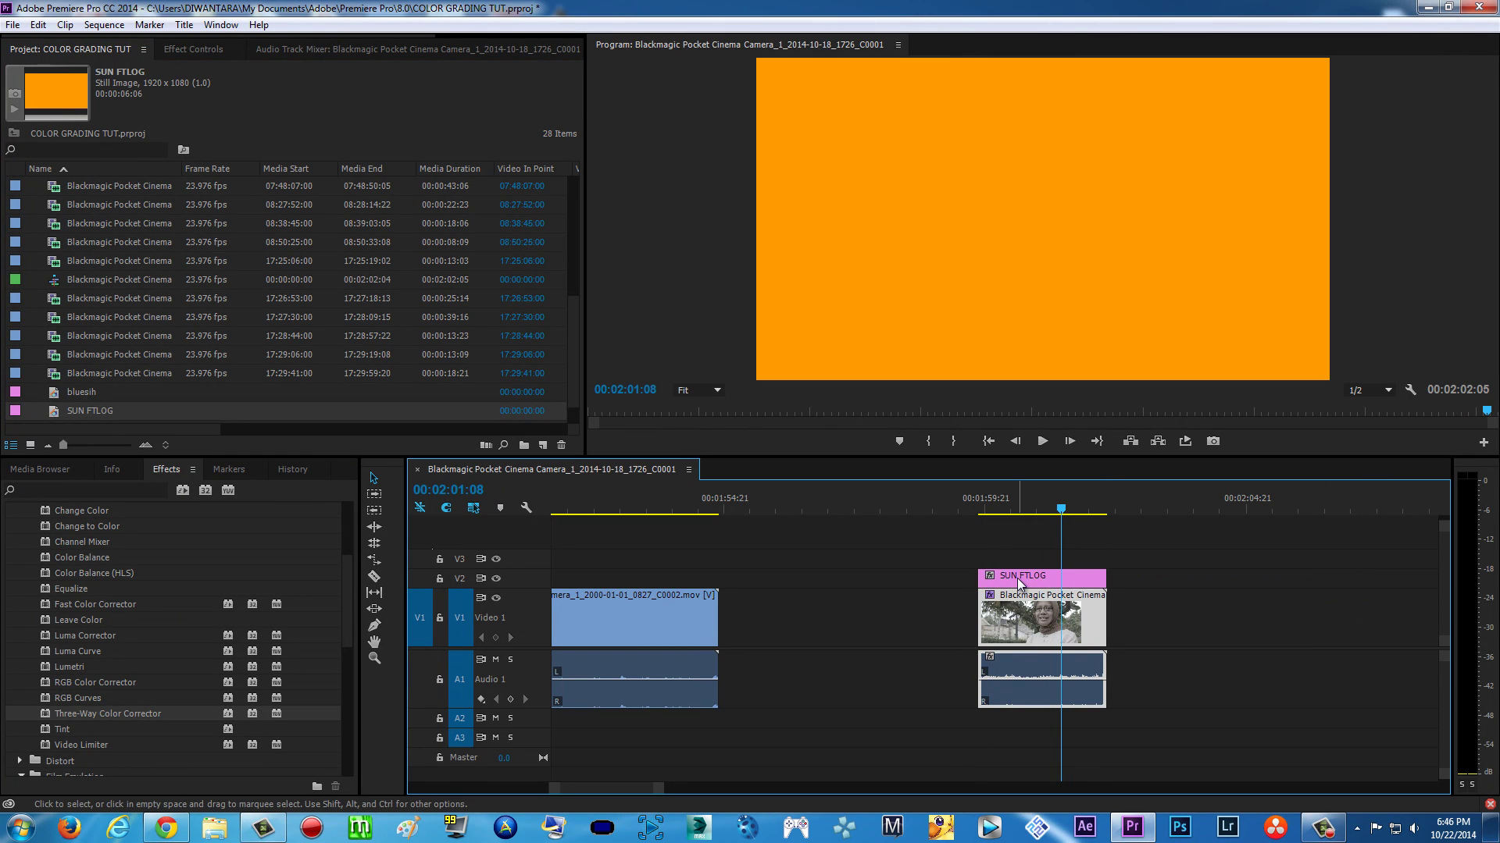
Step: Set the opacity blend mode of the SUN FTLOG matte to Lighten
left_click(1019, 584)
left_click(200, 50)
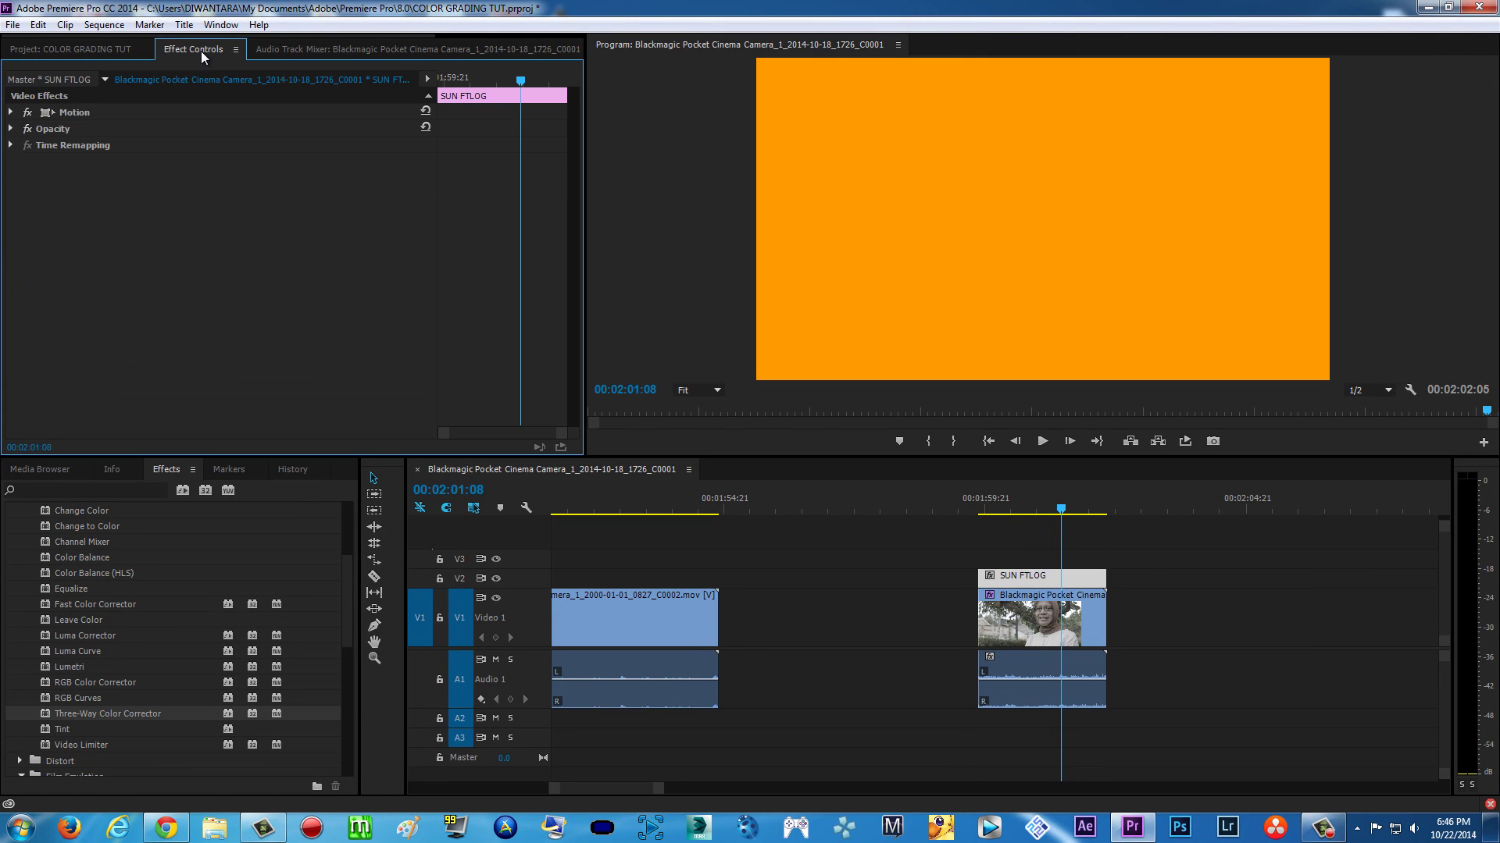
left_click(1027, 582)
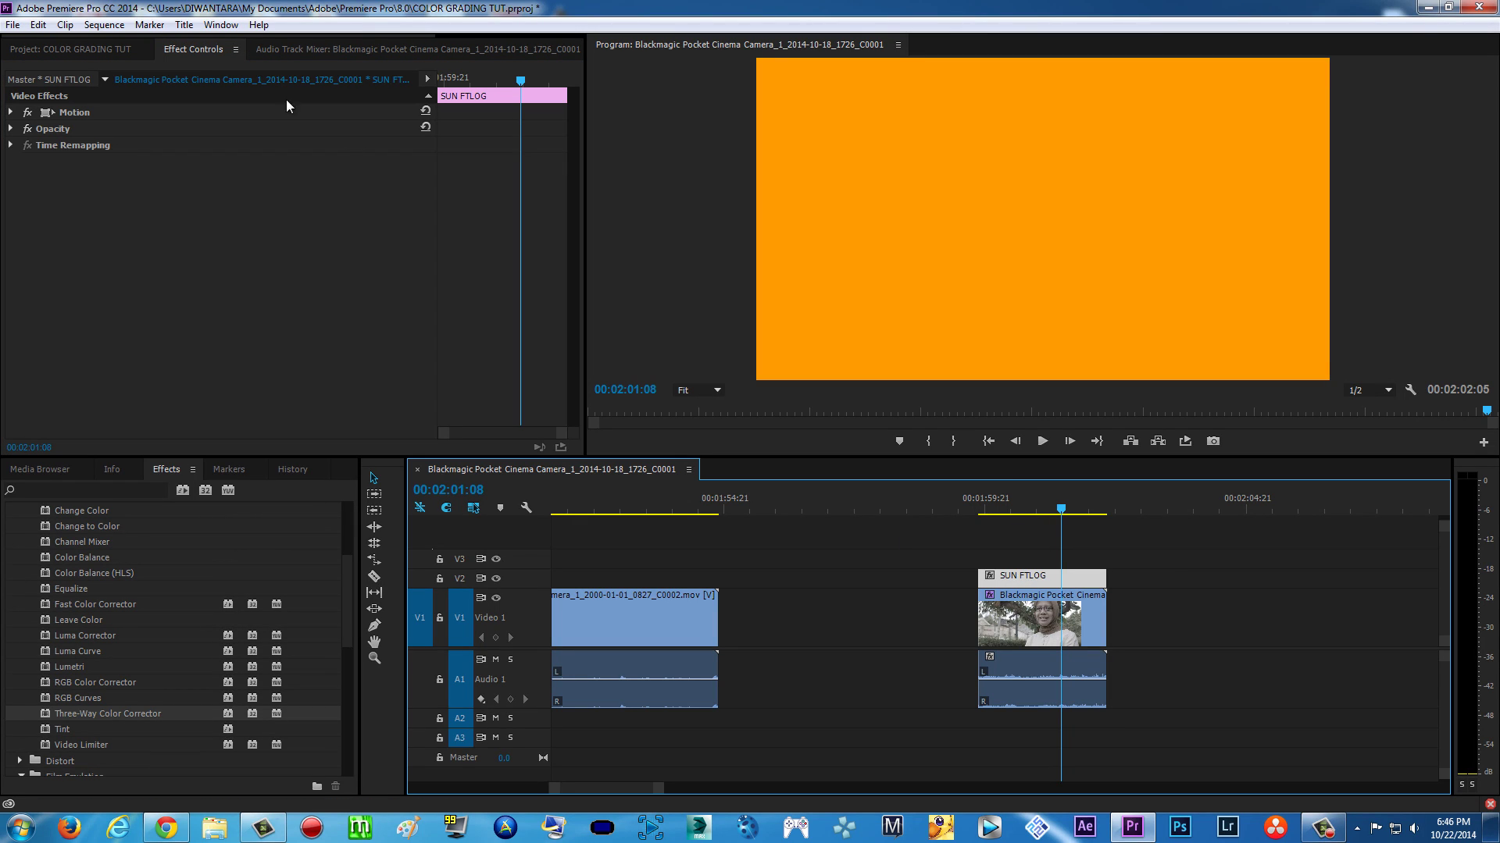
left_click(10, 130)
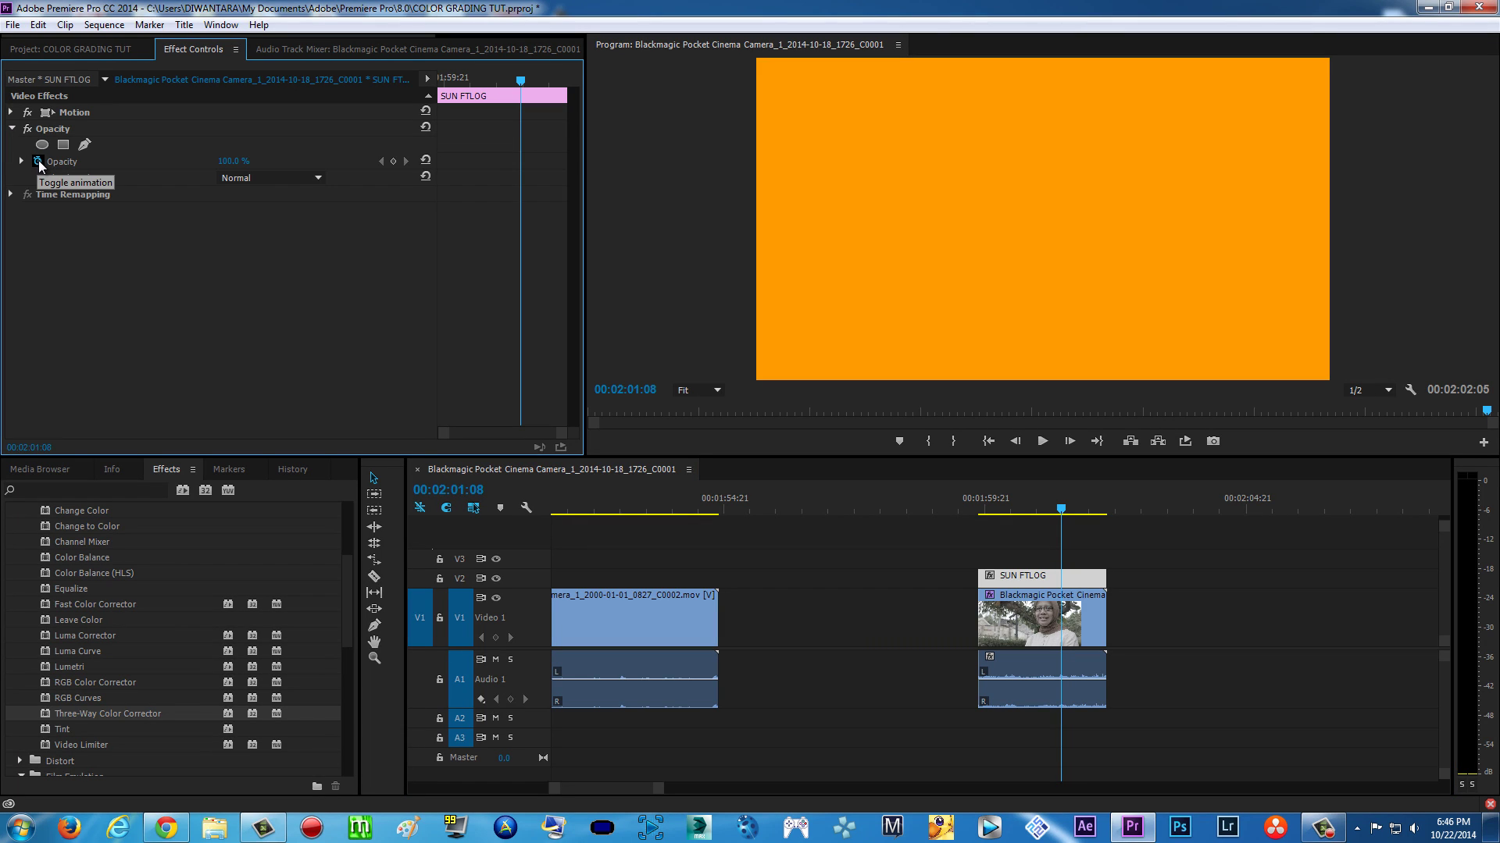
left_click(317, 180)
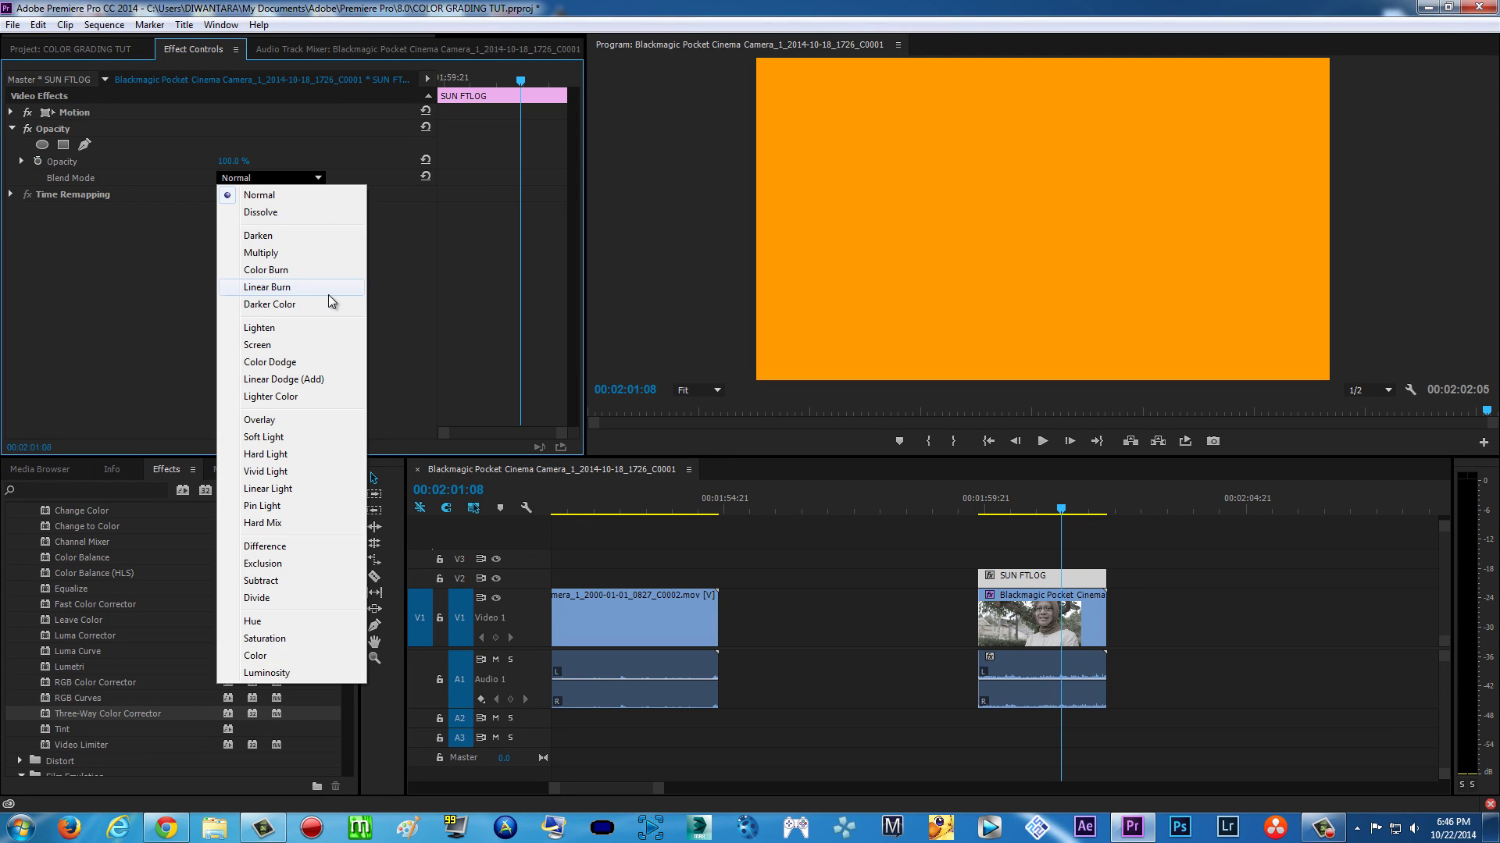
left_click(306, 328)
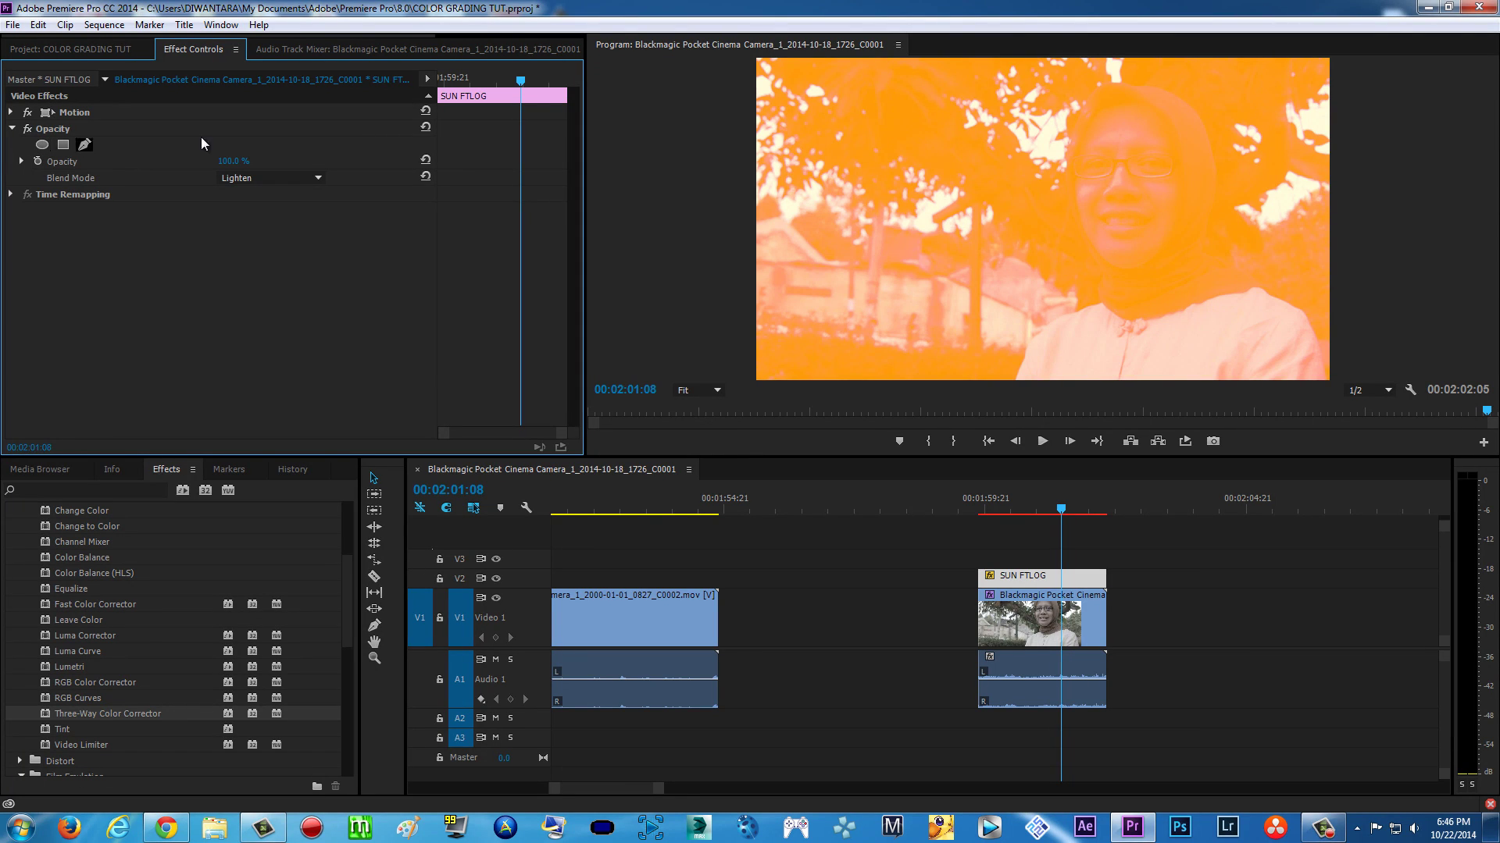
Step: Add an elliptical opacity mask to the matte, enlarge it to about the frame's size, and move it over the picture's upper-left corner
left_click(44, 144)
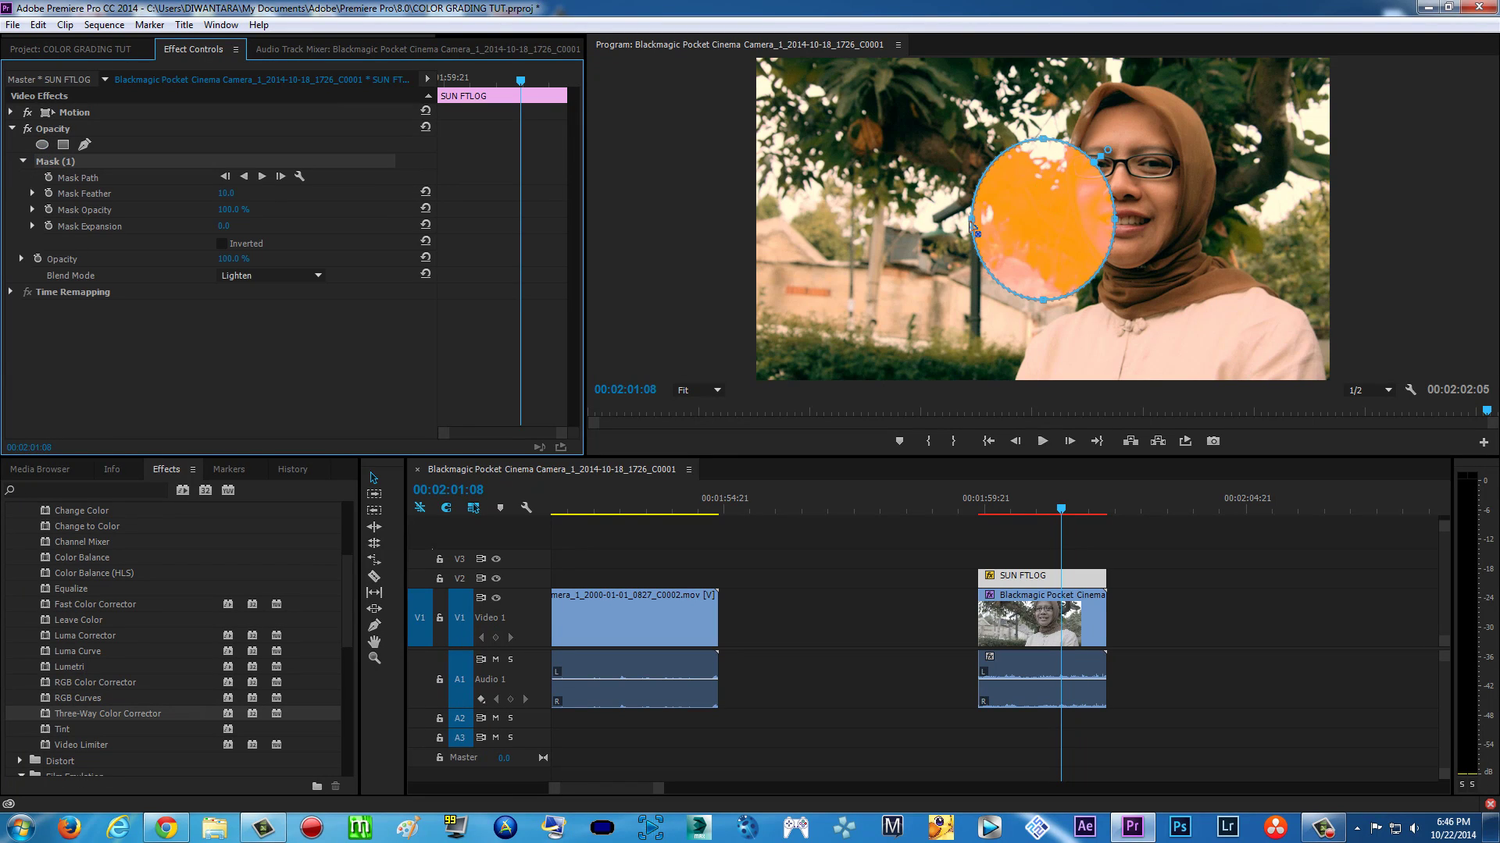
left_click_drag(971, 220, 705, 220)
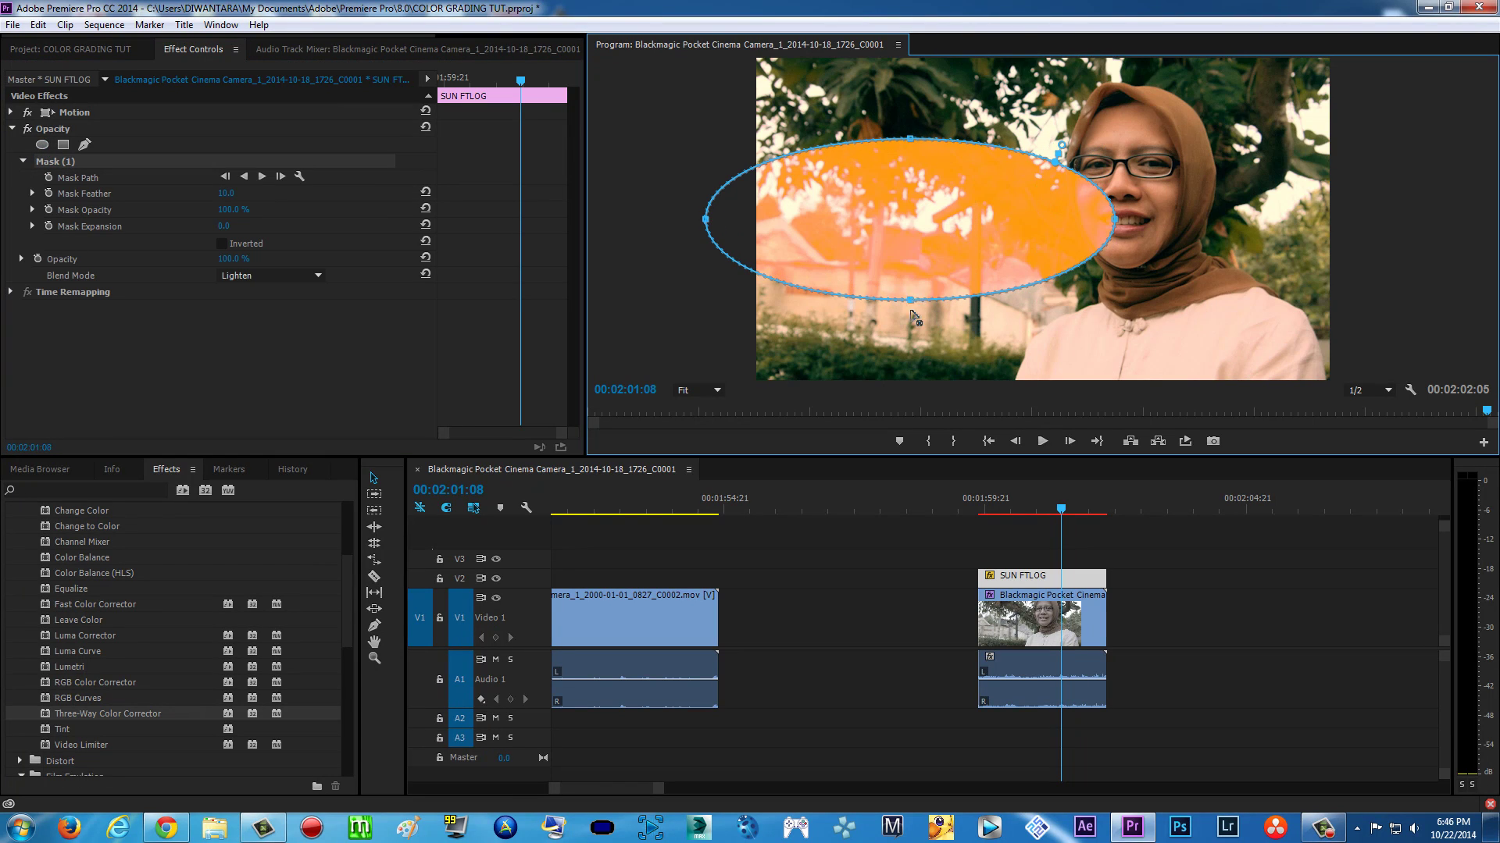
left_click_drag(922, 303, 911, 368)
left_click_drag(914, 141, 910, 6)
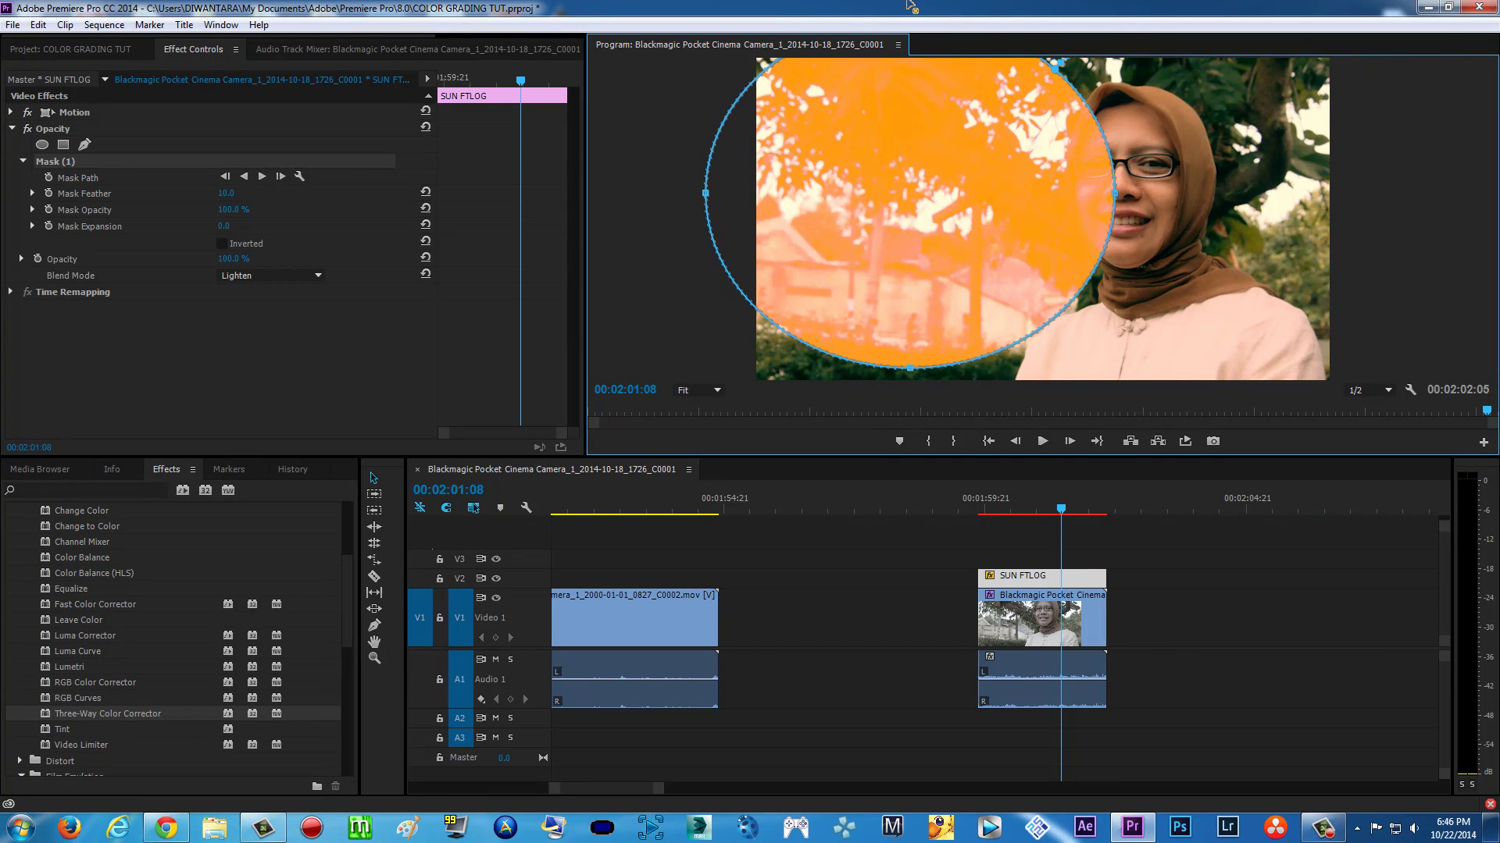
left_click_drag(1114, 186, 1279, 184)
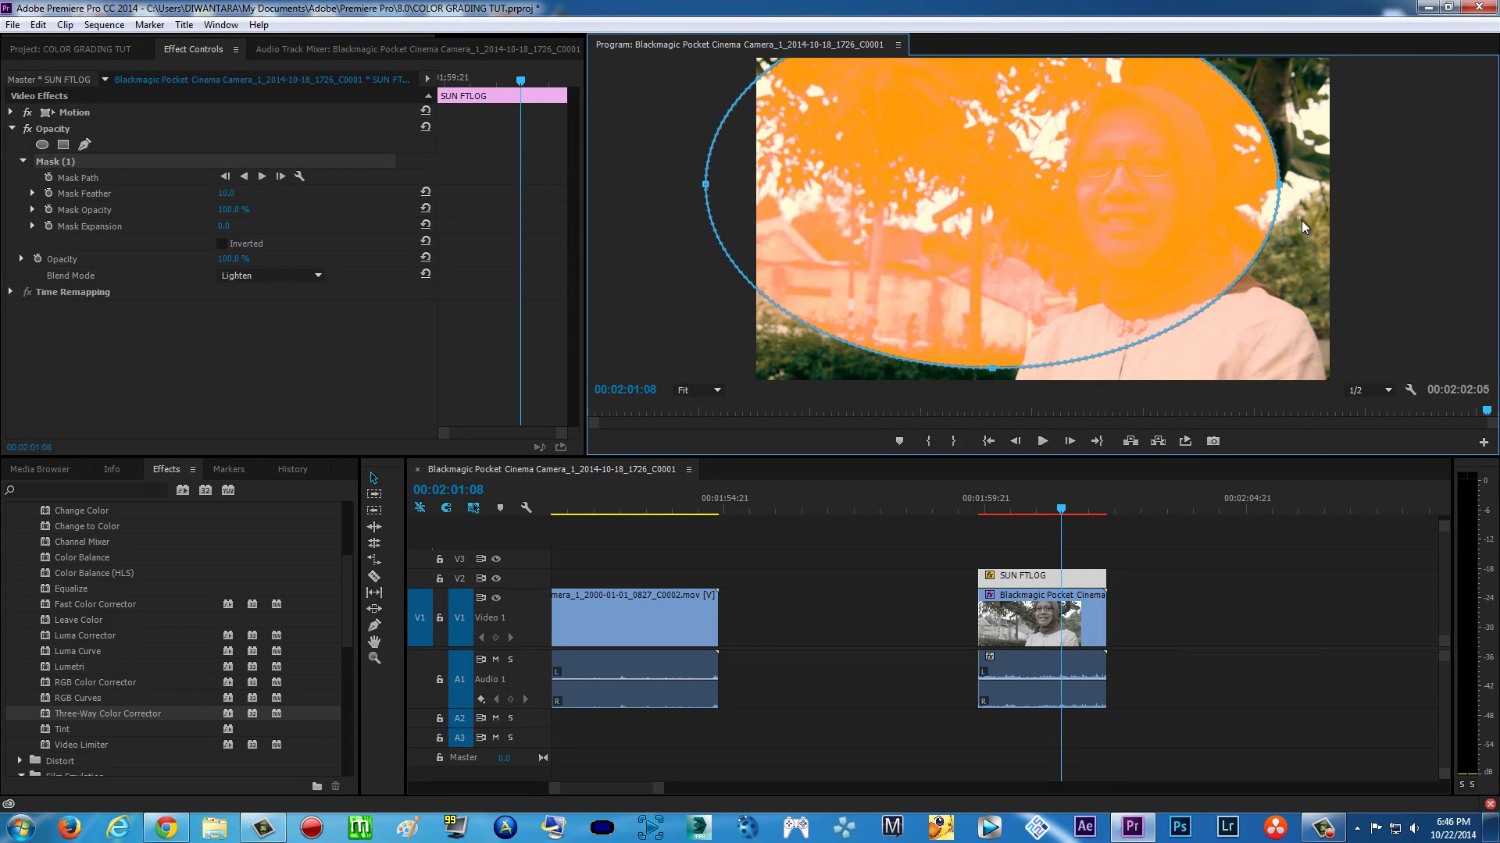
key("Left")
left_click_drag(888, 320, 976, 378)
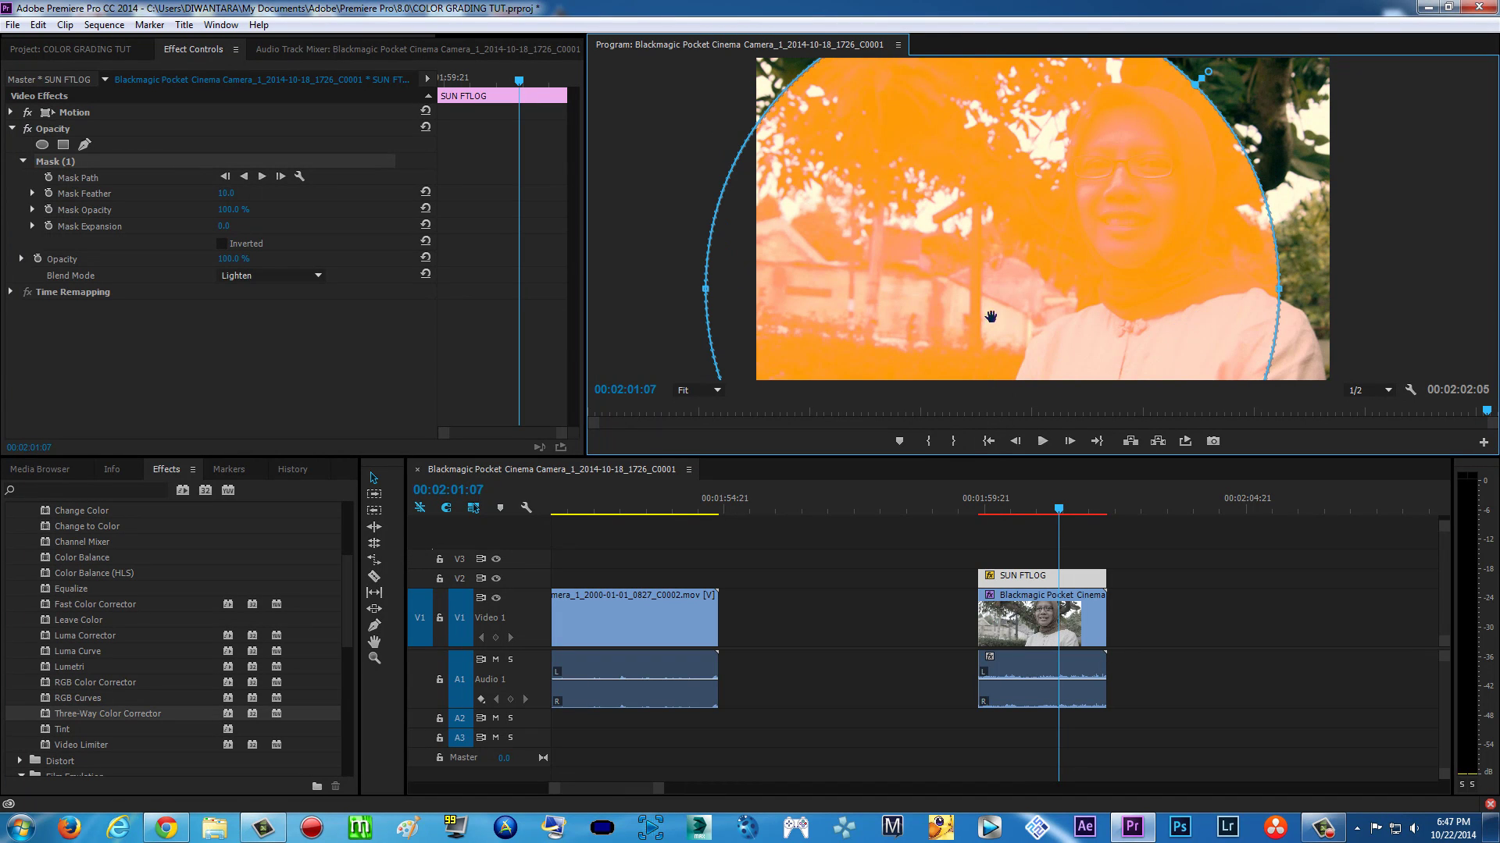
left_click_drag(1279, 291, 1324, 299)
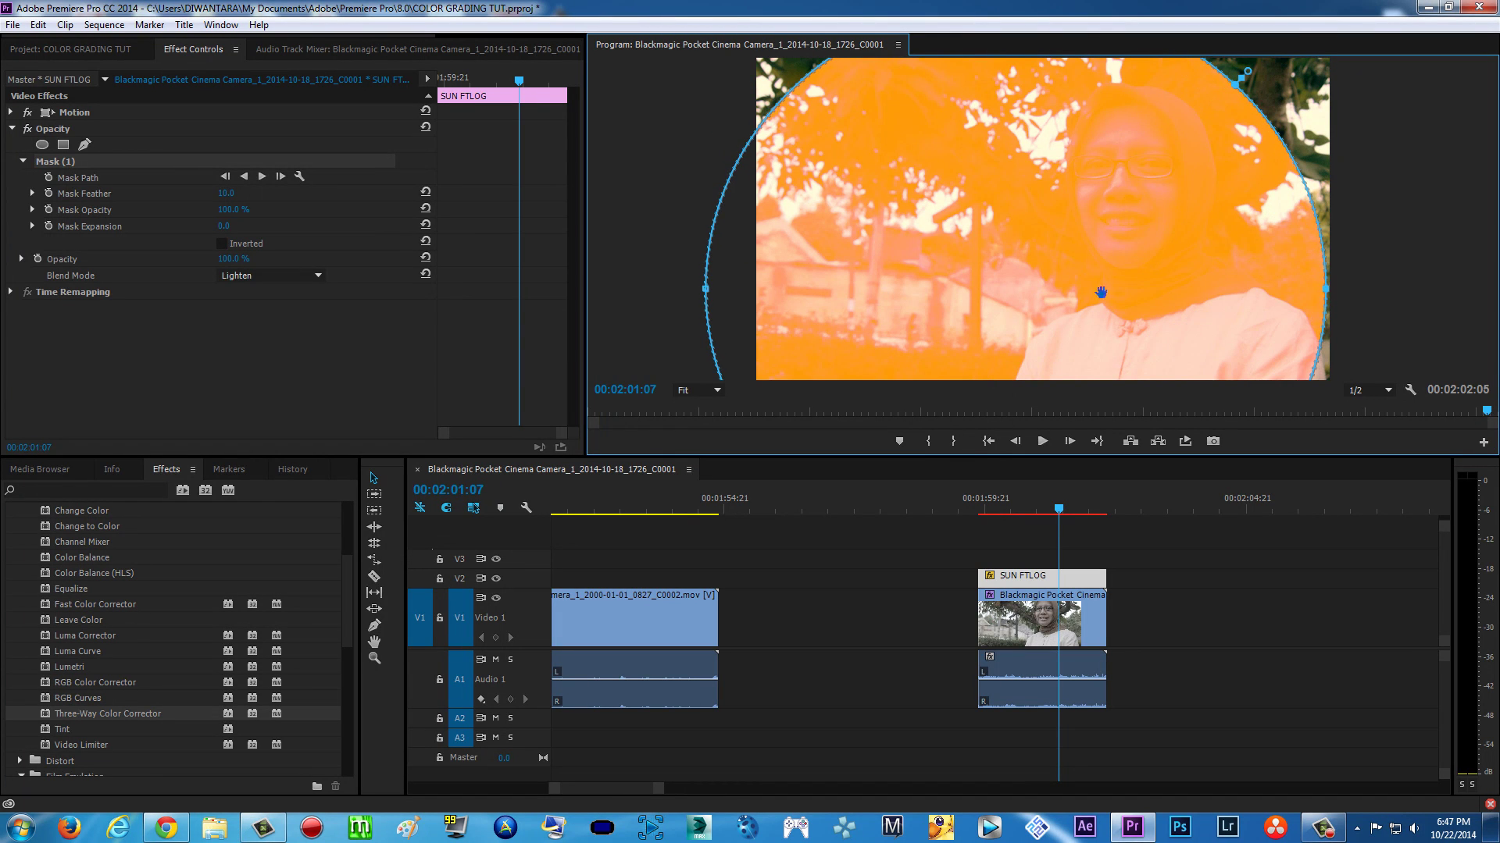
left_click_drag(1101, 293, 912, 52)
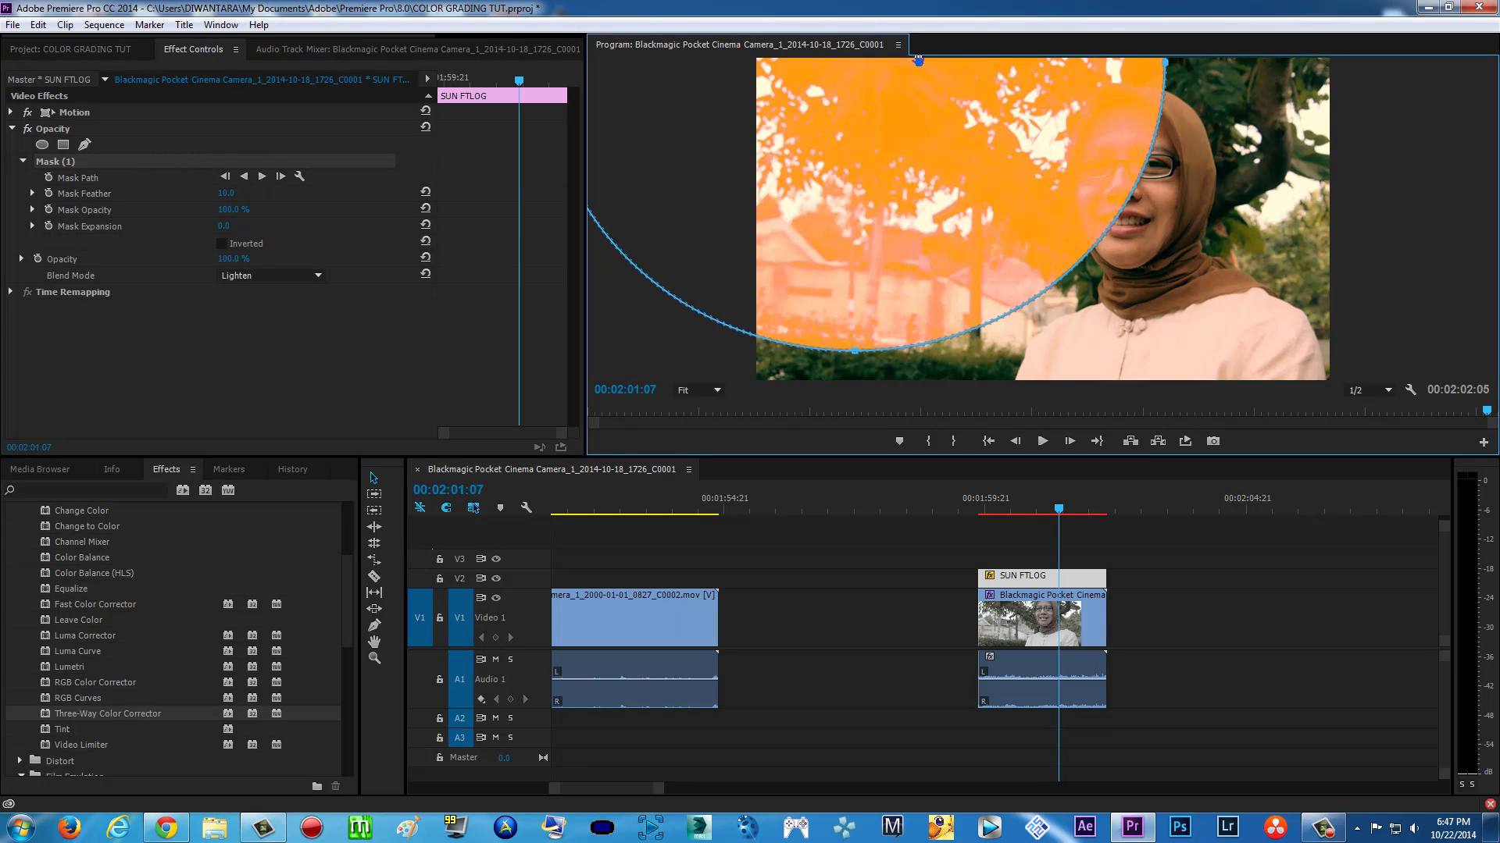
Step: Set the matte's Mask Feather to 1000 and Mask Opacity to 31%, then collapse the opacity settings and preview the glow along the clip
left_click_drag(228, 197, 1229, 205)
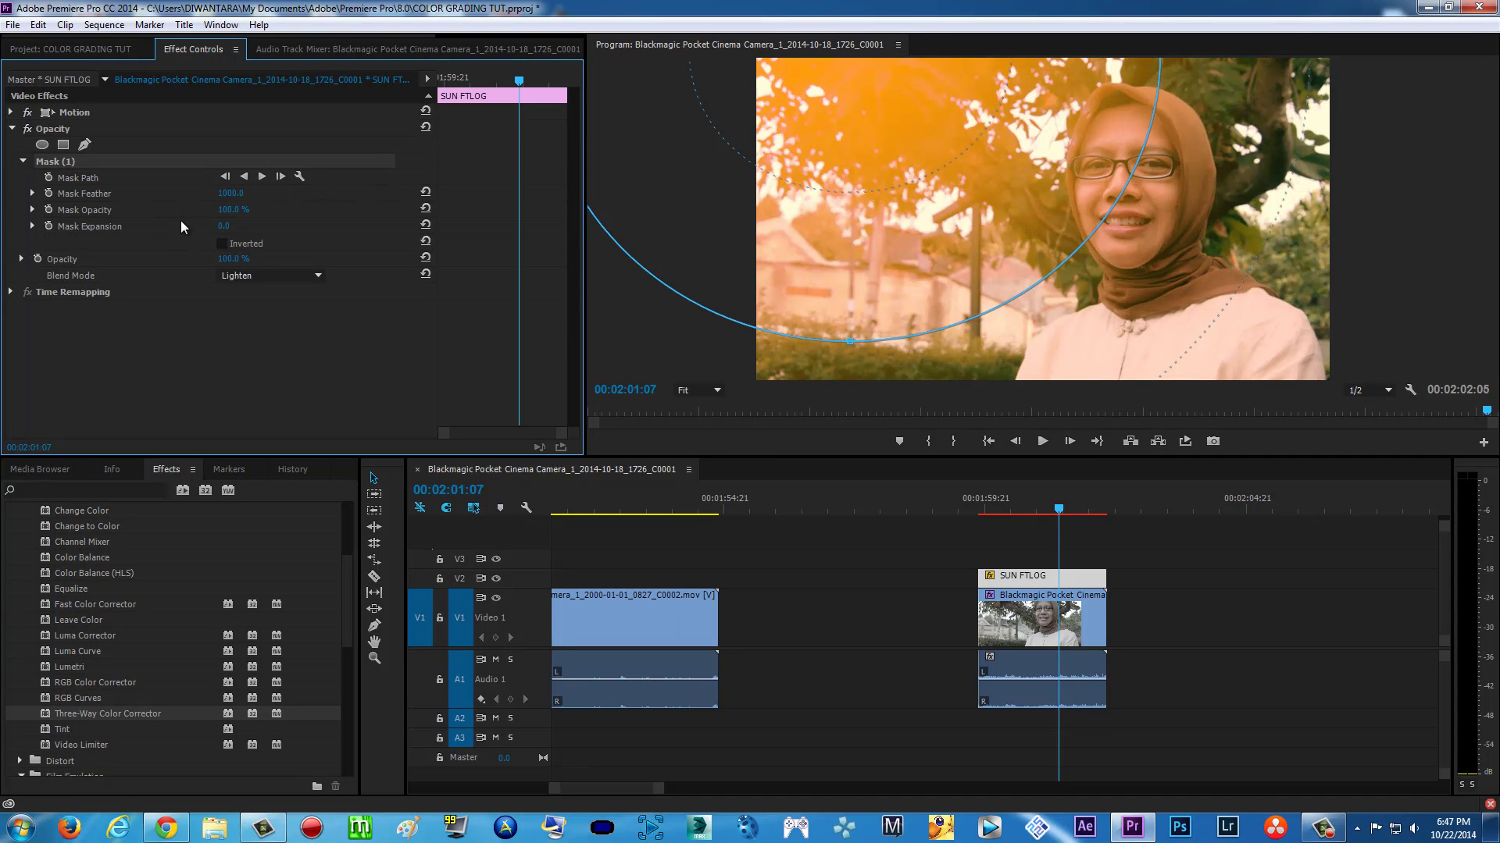
left_click_drag(228, 209, 112, 218)
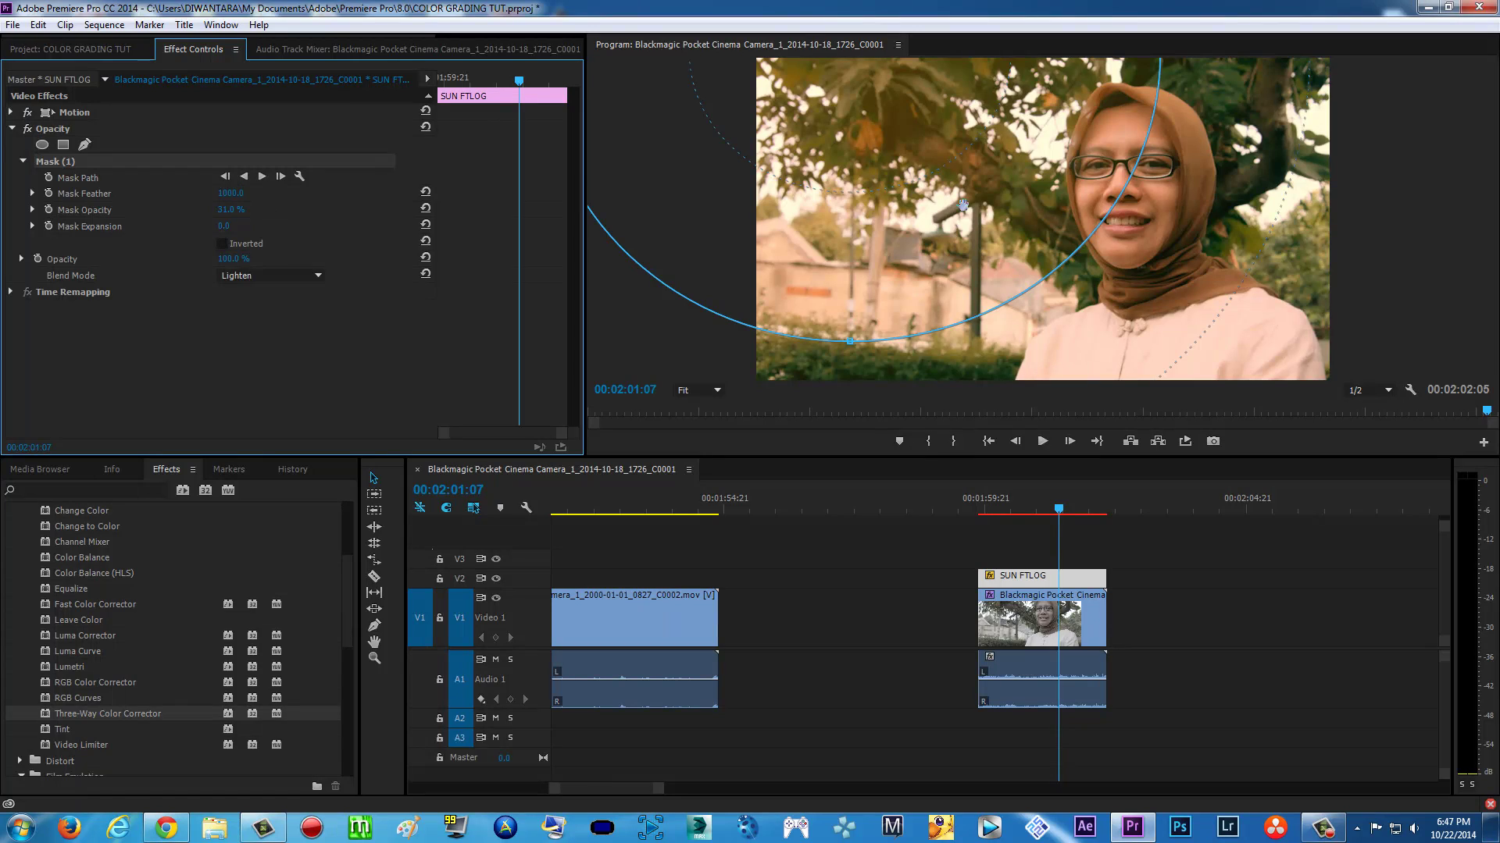
left_click(1360, 201)
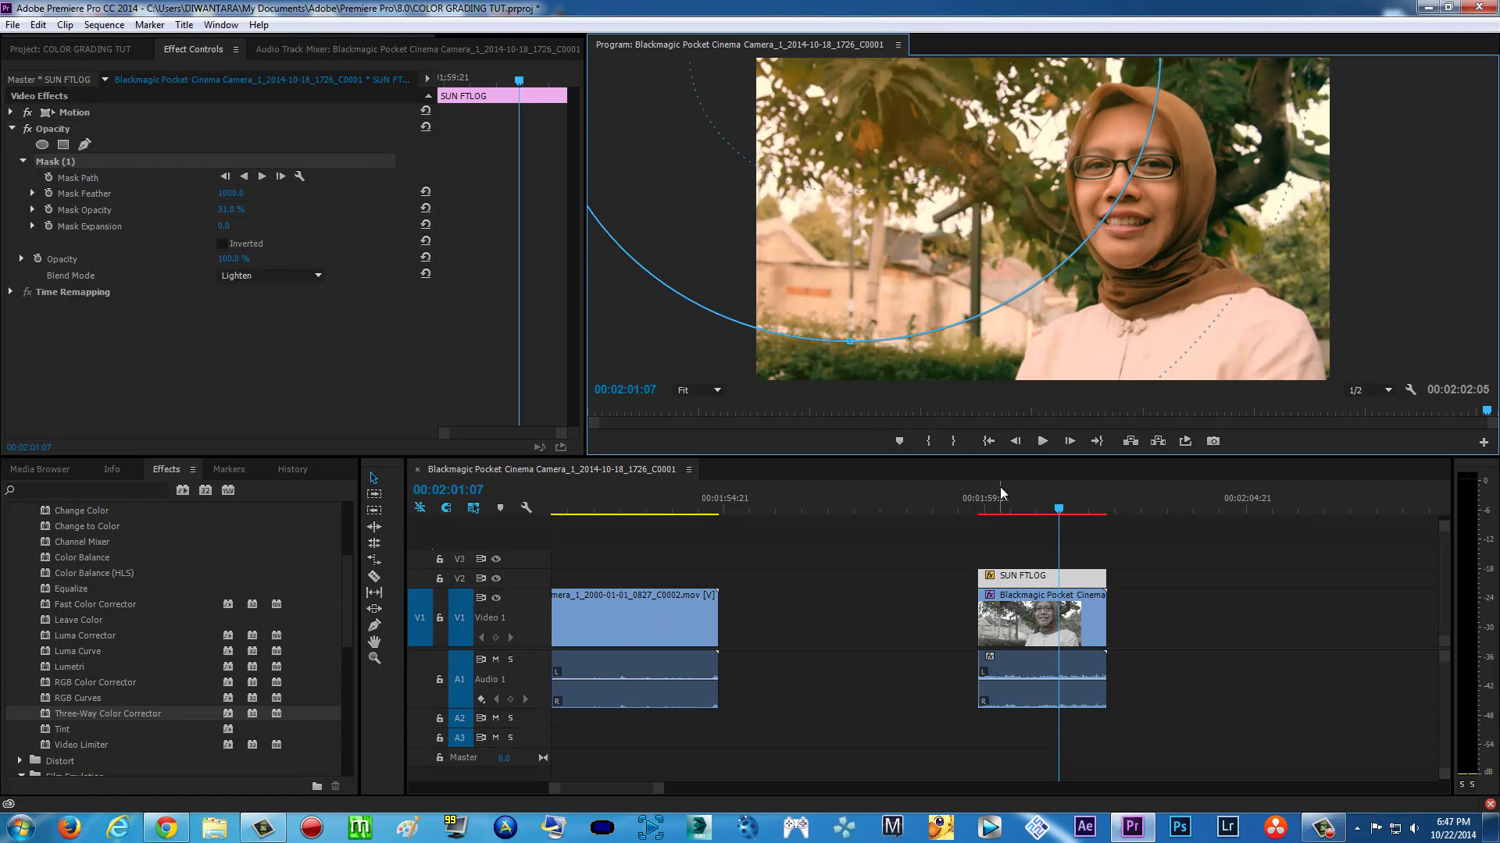
left_click(16, 133)
left_click(14, 130)
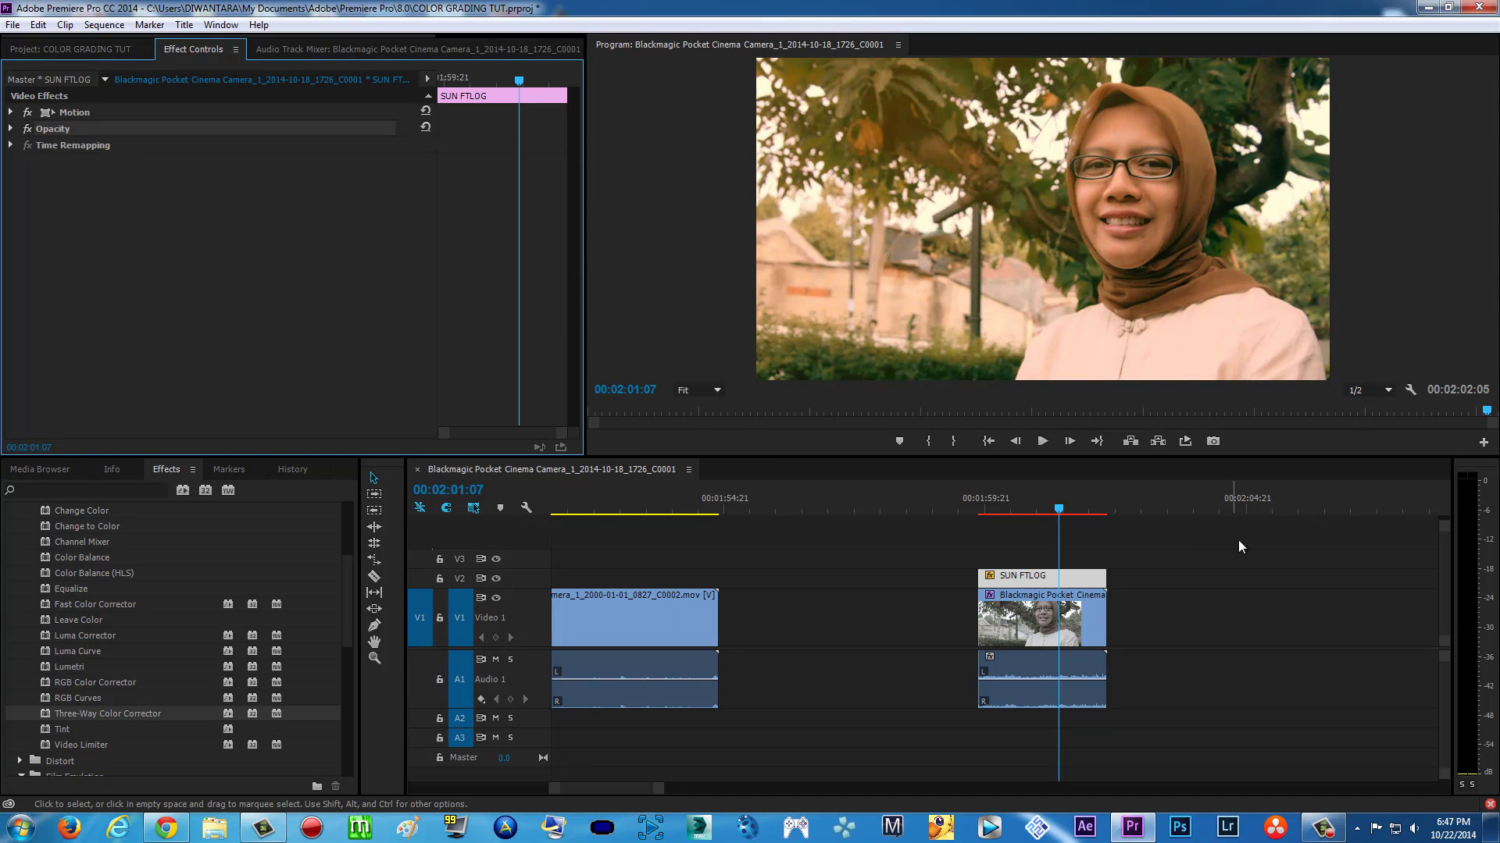
left_click_drag(1013, 502, 1023, 504)
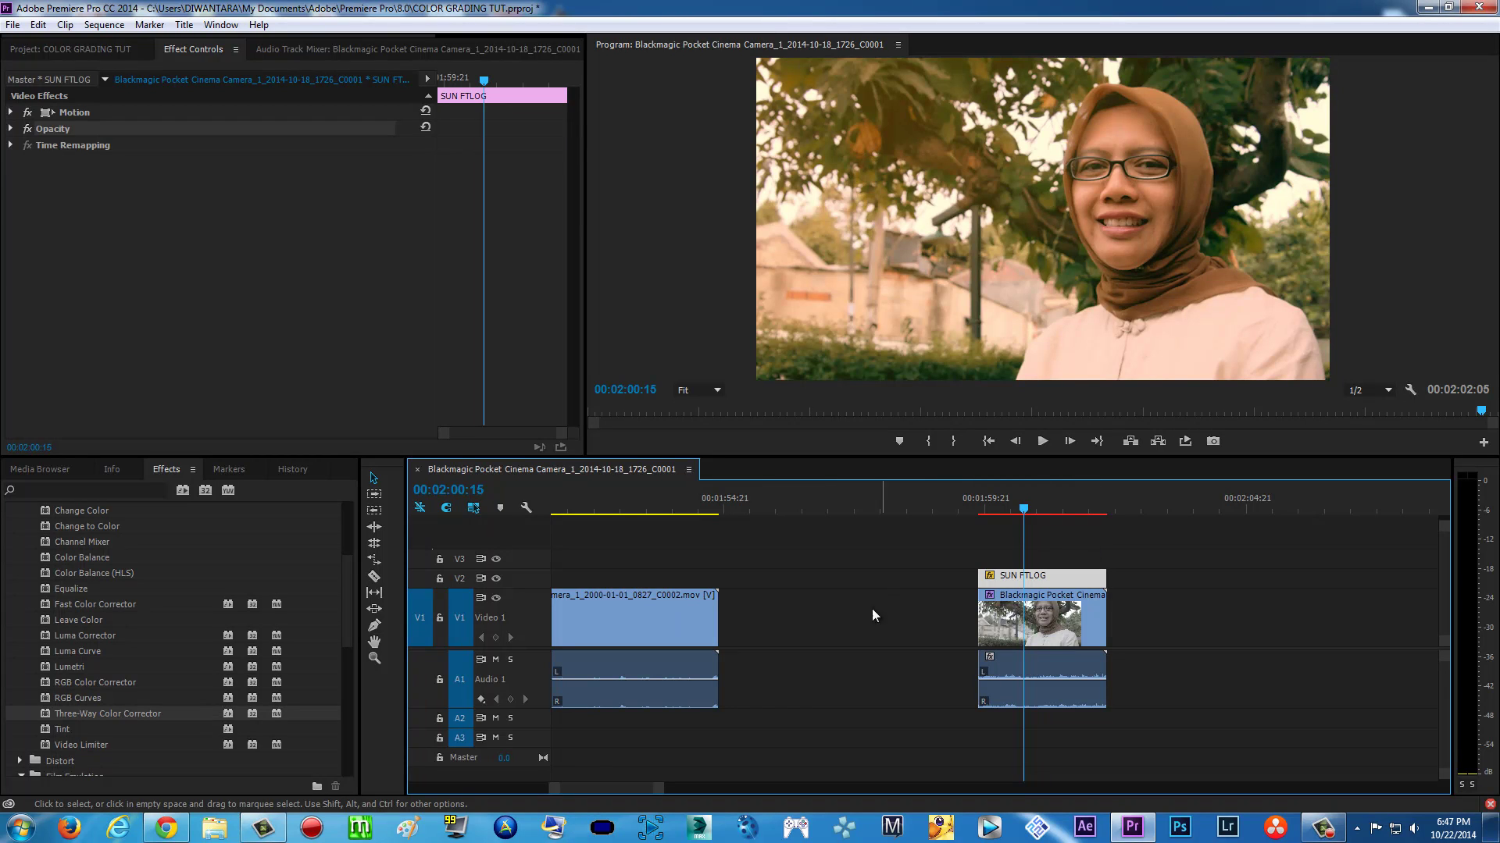
Step: Move to the indoor clip of the man with the phone at 00:01:37:16 and select it for grading
left_click_drag(552, 788, 512, 788)
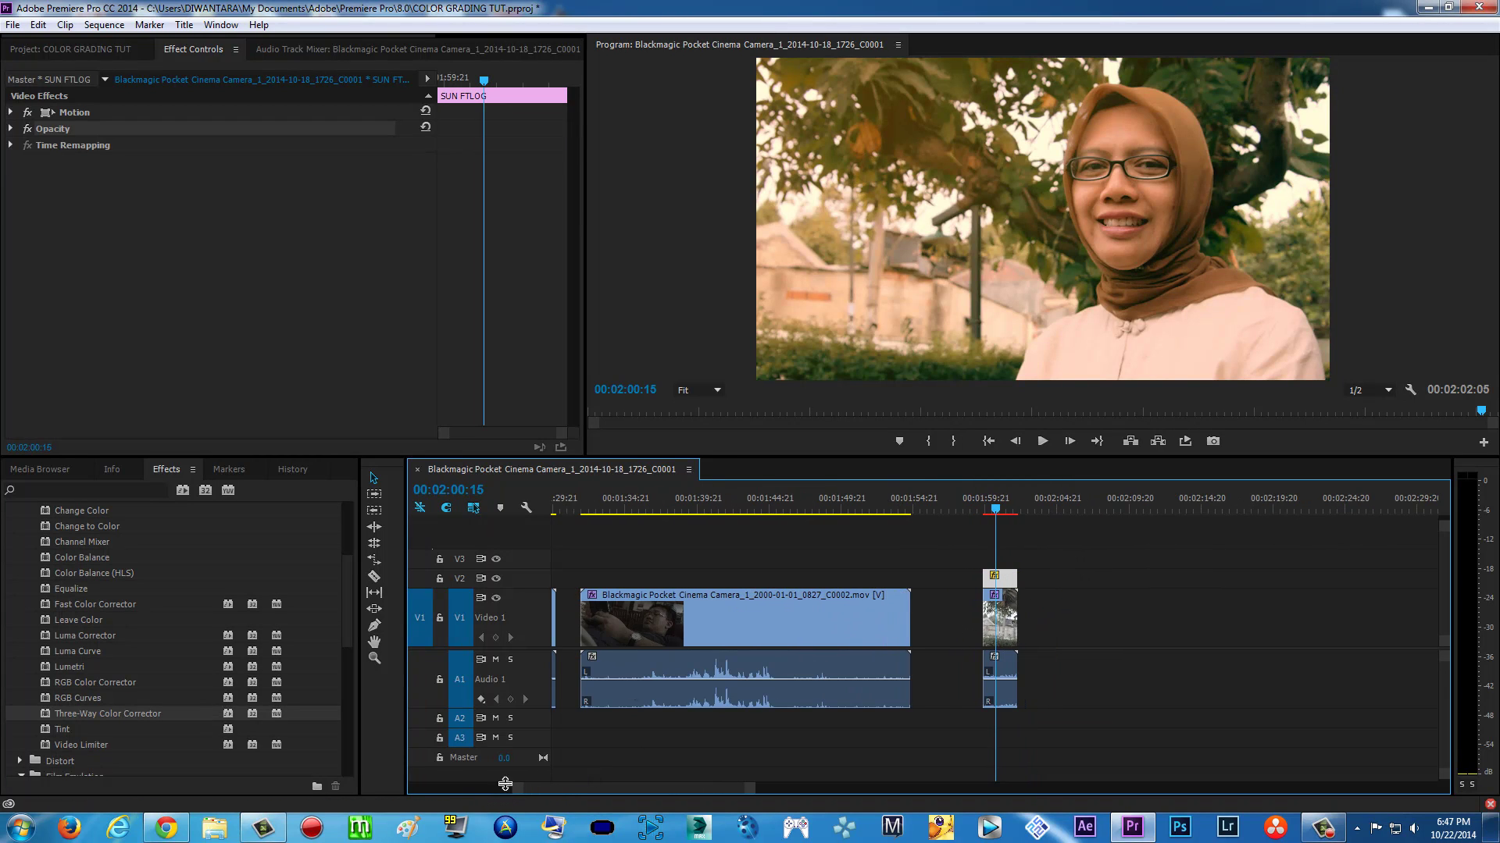
left_click(674, 502)
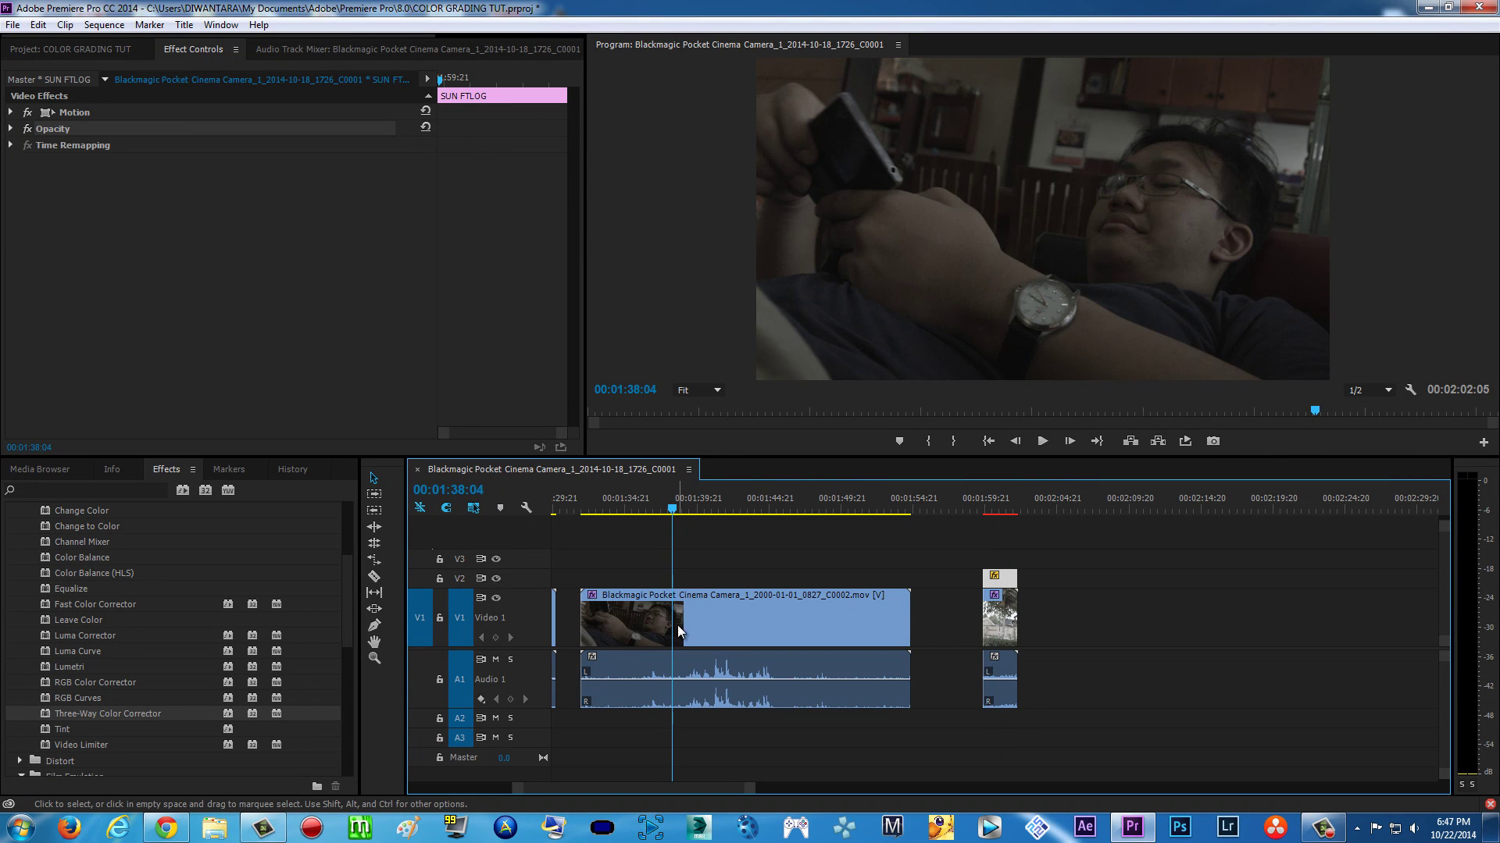
left_click_drag(672, 505, 664, 508)
left_click(701, 612)
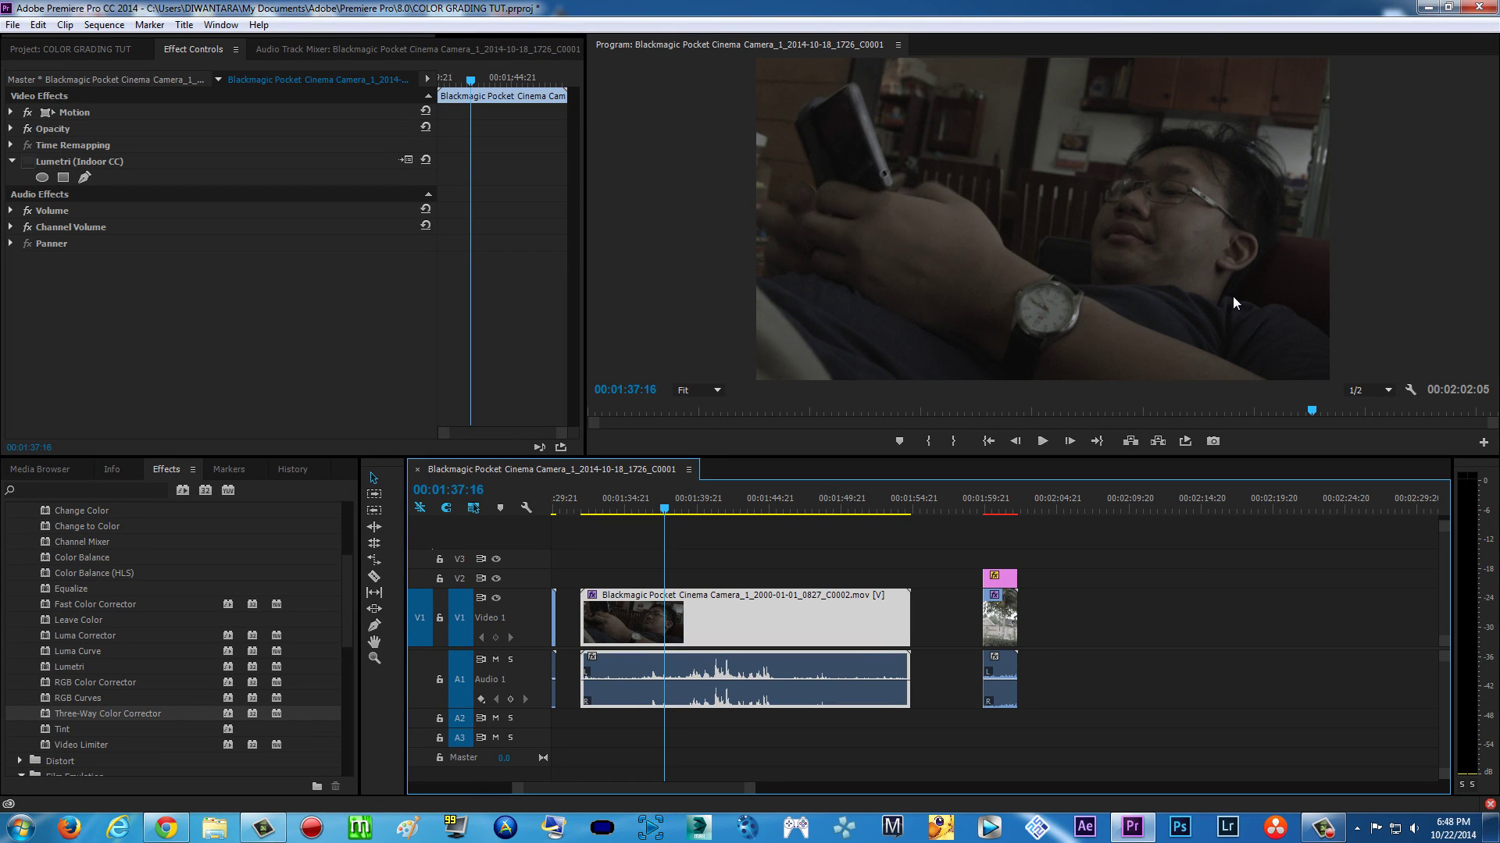
Step: Enable the Lumetri (Indoor CC) effect on the indoor phone clip and preview the grade at 00:01:37:23
left_click(27, 162)
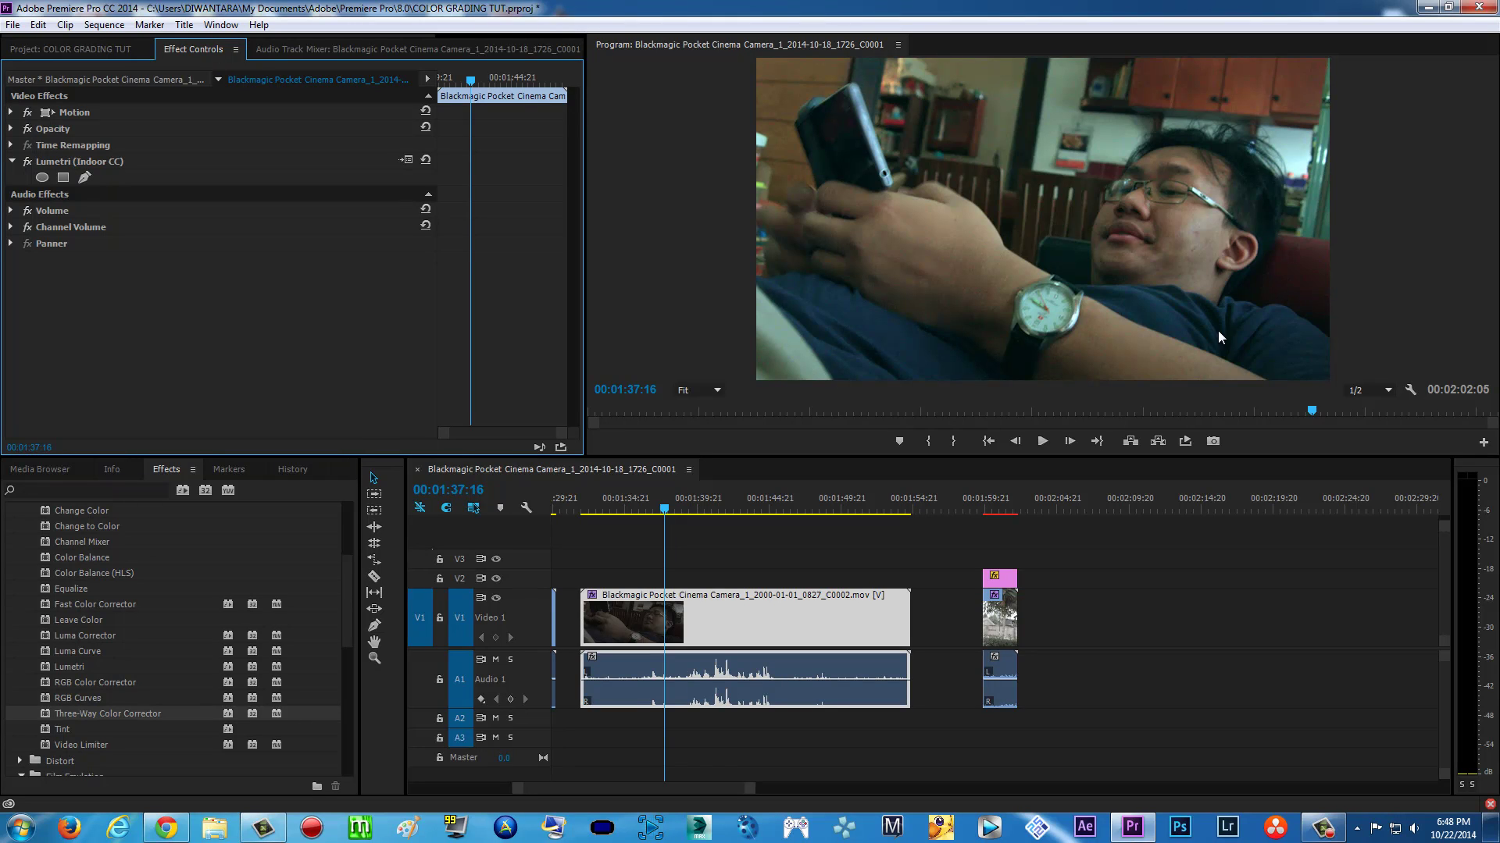
left_click(28, 161)
mouse_move(648, 501)
left_mouse_down()
mouse_move(703, 500)
mouse_move(669, 501)
left_mouse_up()
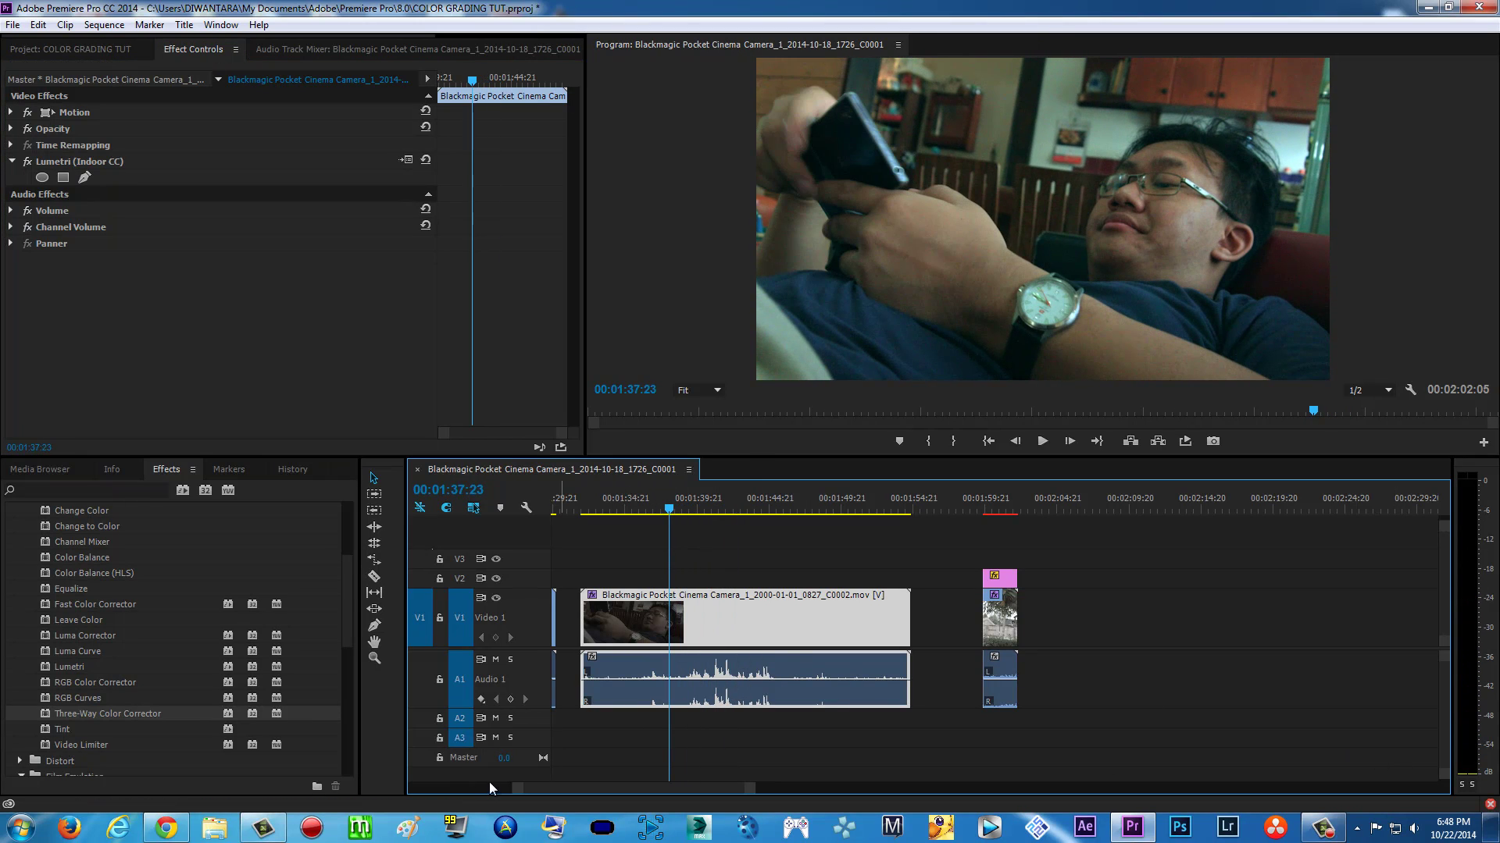
Step: Compare the graded outdoor portrait at 00:02:00:15 with the version at the sequence's start, stopping at 00:00:00:18
left_click(509, 785)
left_click_drag(445, 788, 316, 778)
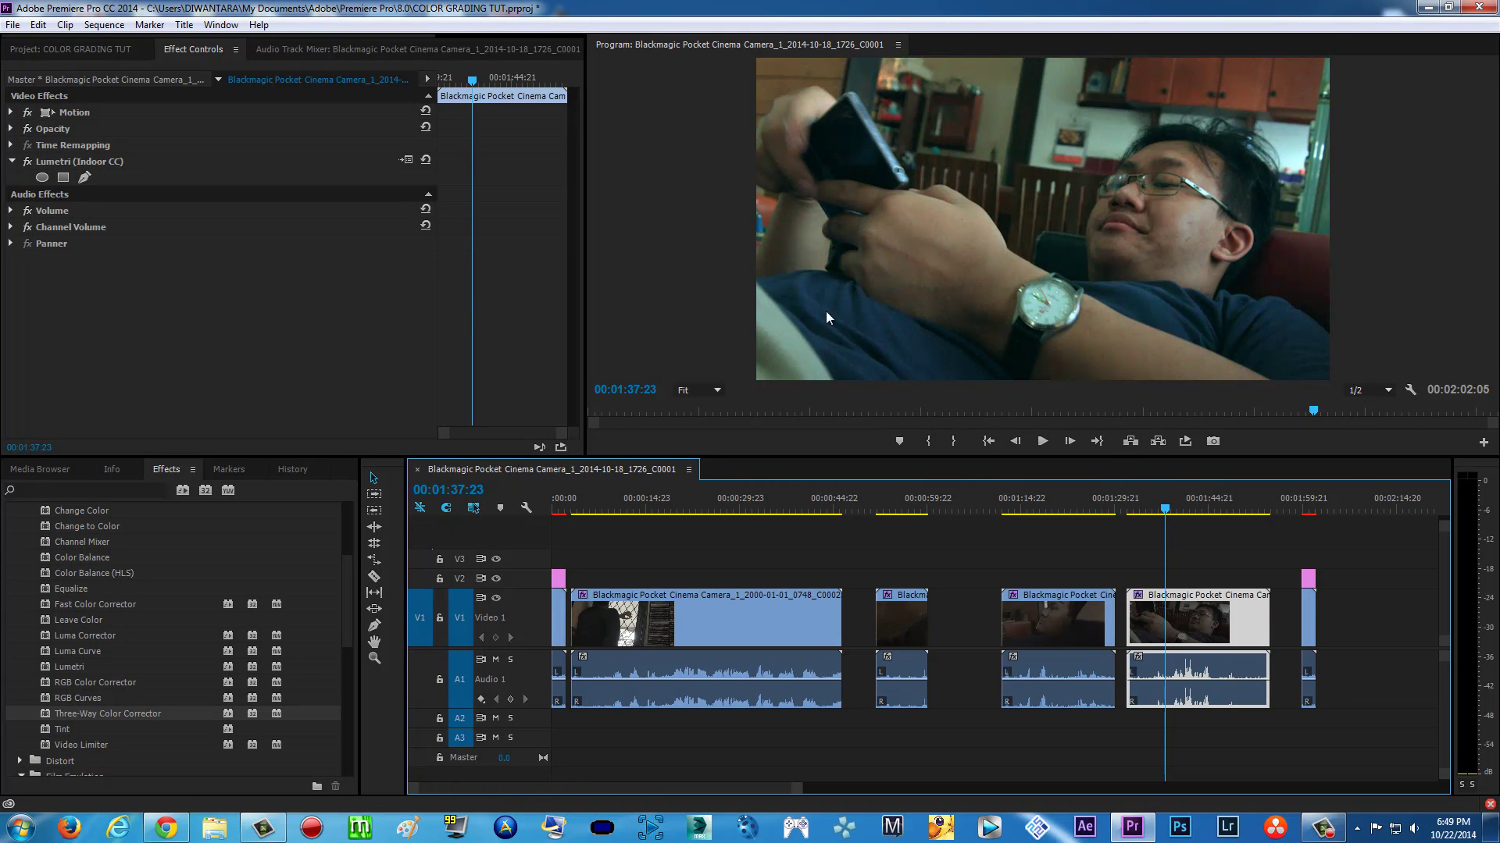
left_click(1308, 499)
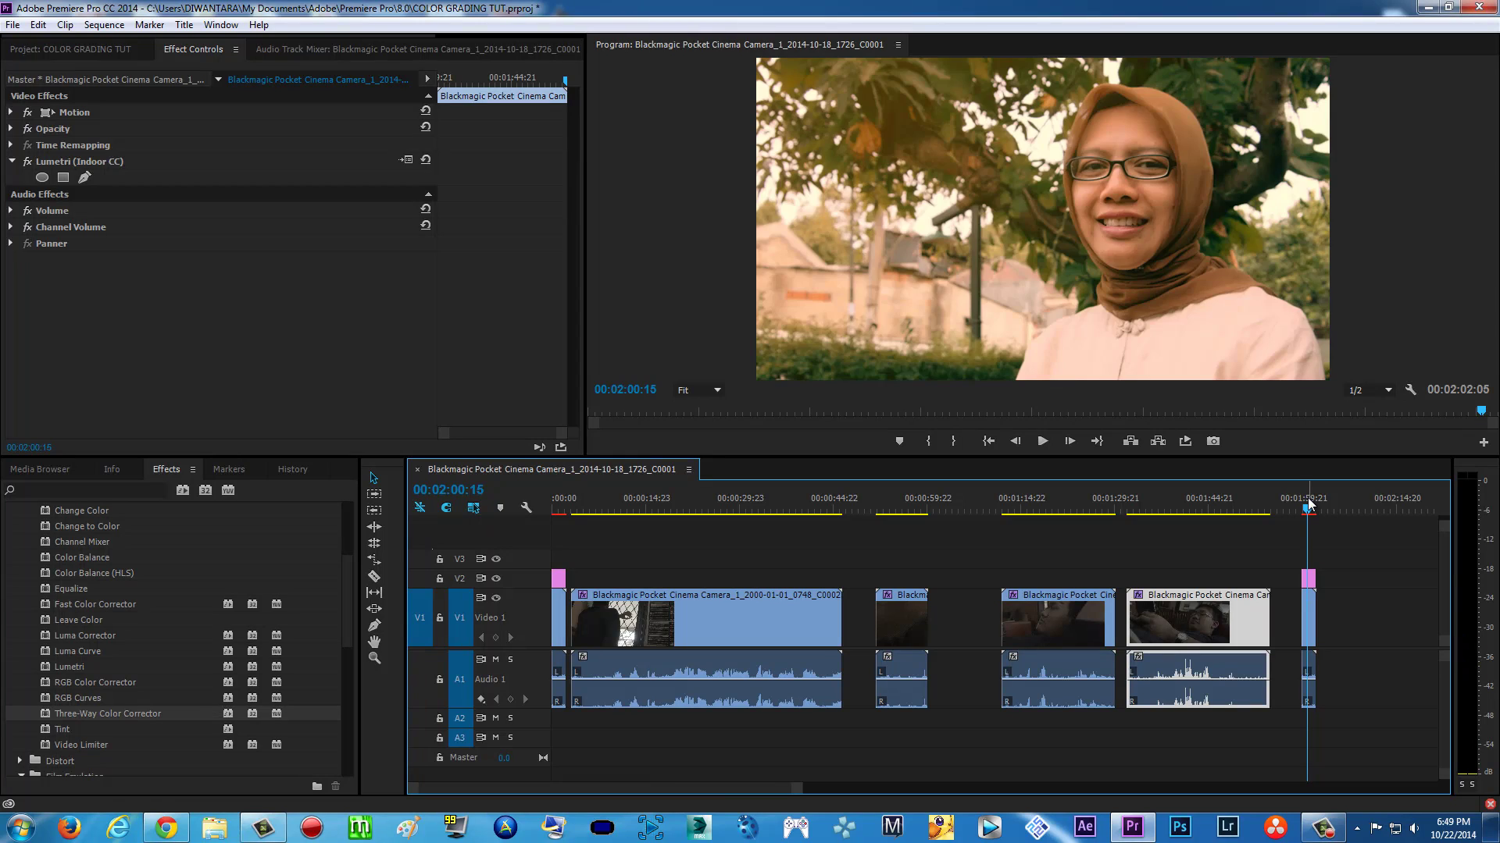
left_click(560, 503)
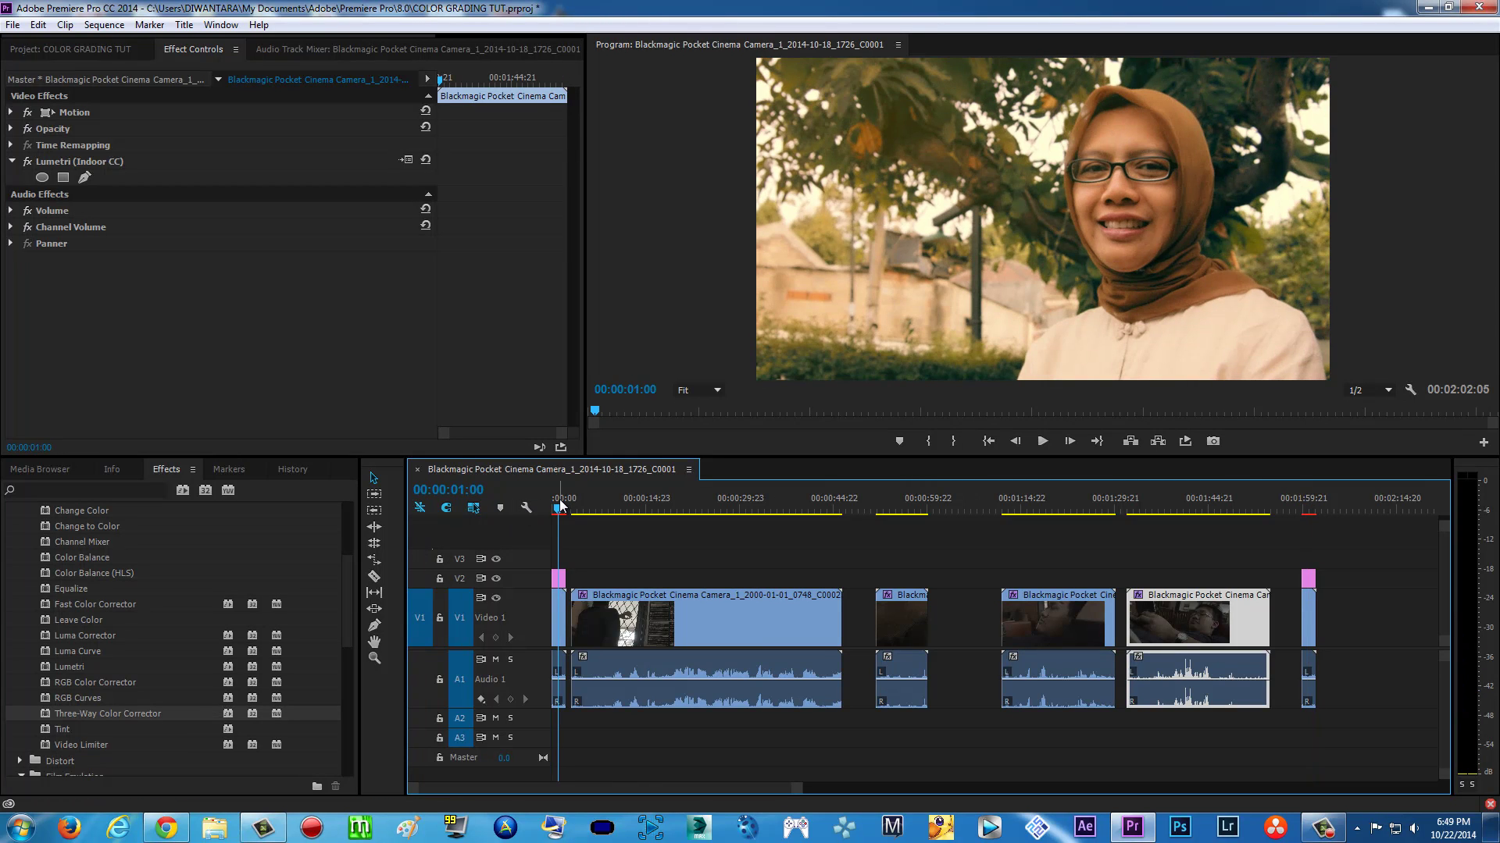
left_click(557, 505)
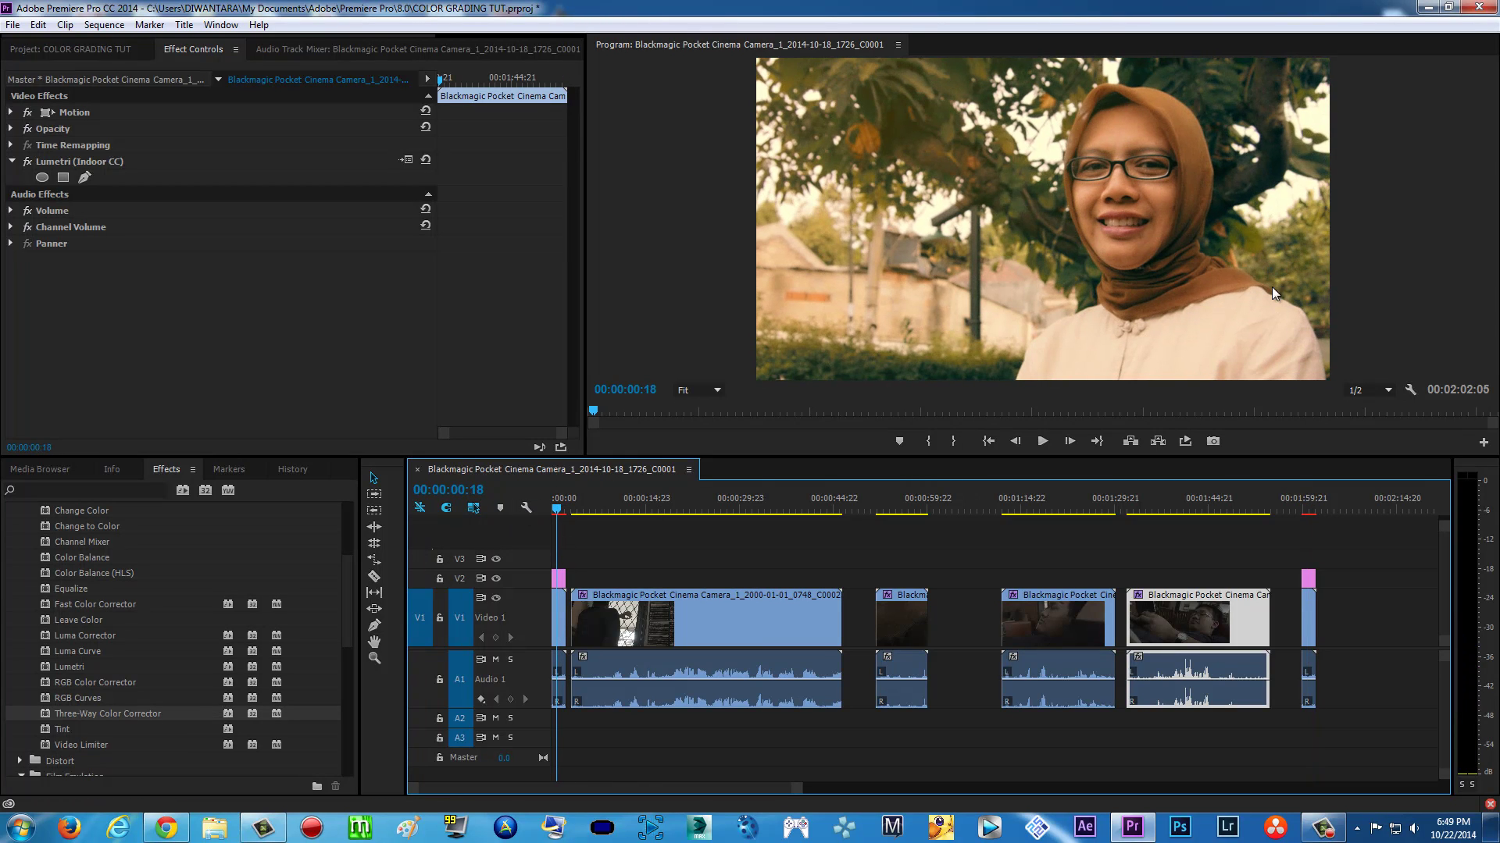
Step: Disable the upper of the two Three-Way Color Corrector effects on the sequence's first Video 1 clip
left_click(559, 618)
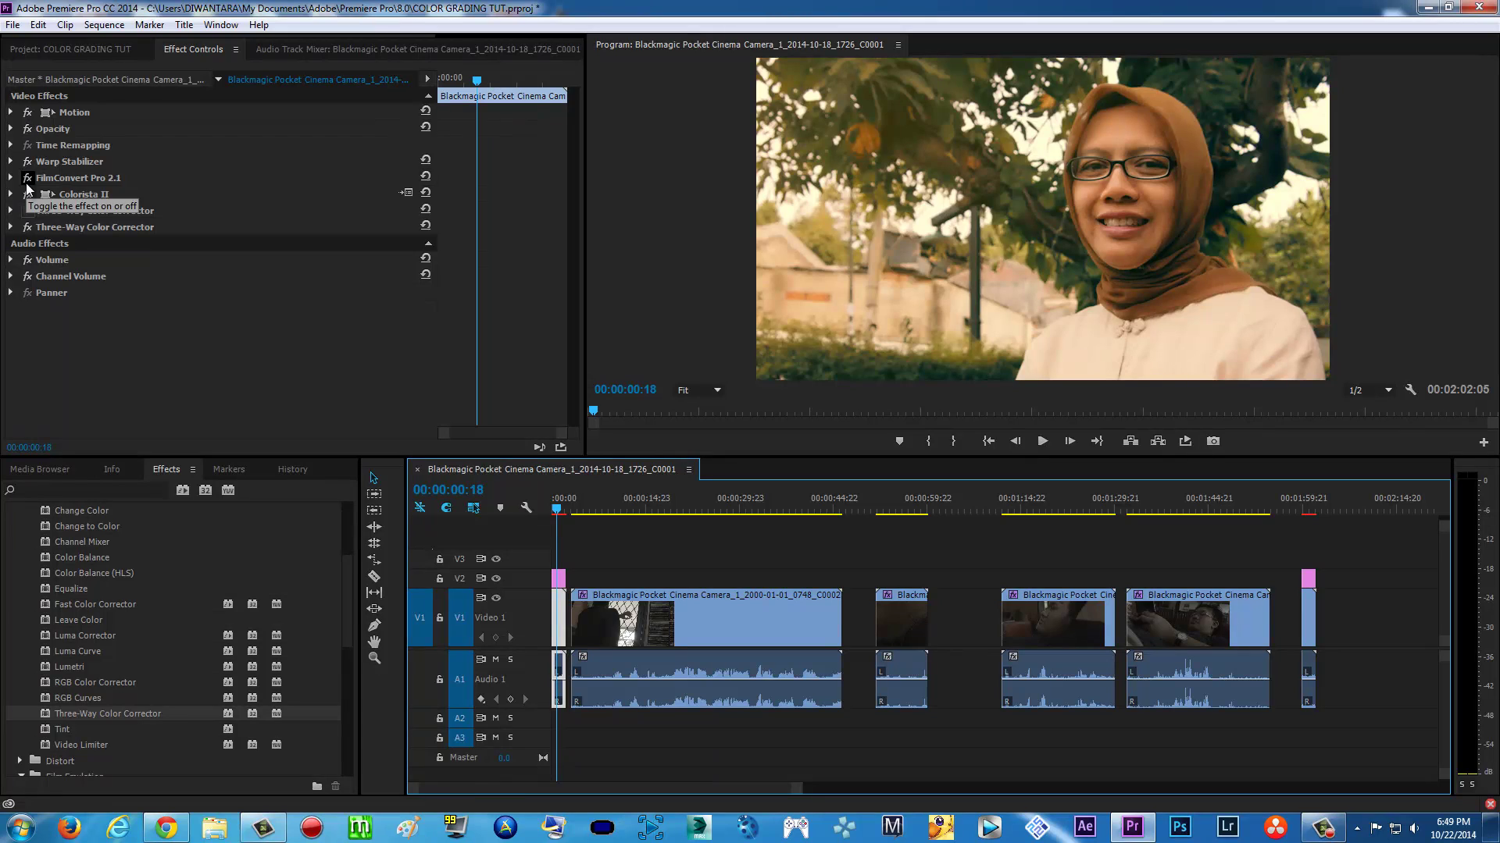
left_click(27, 210)
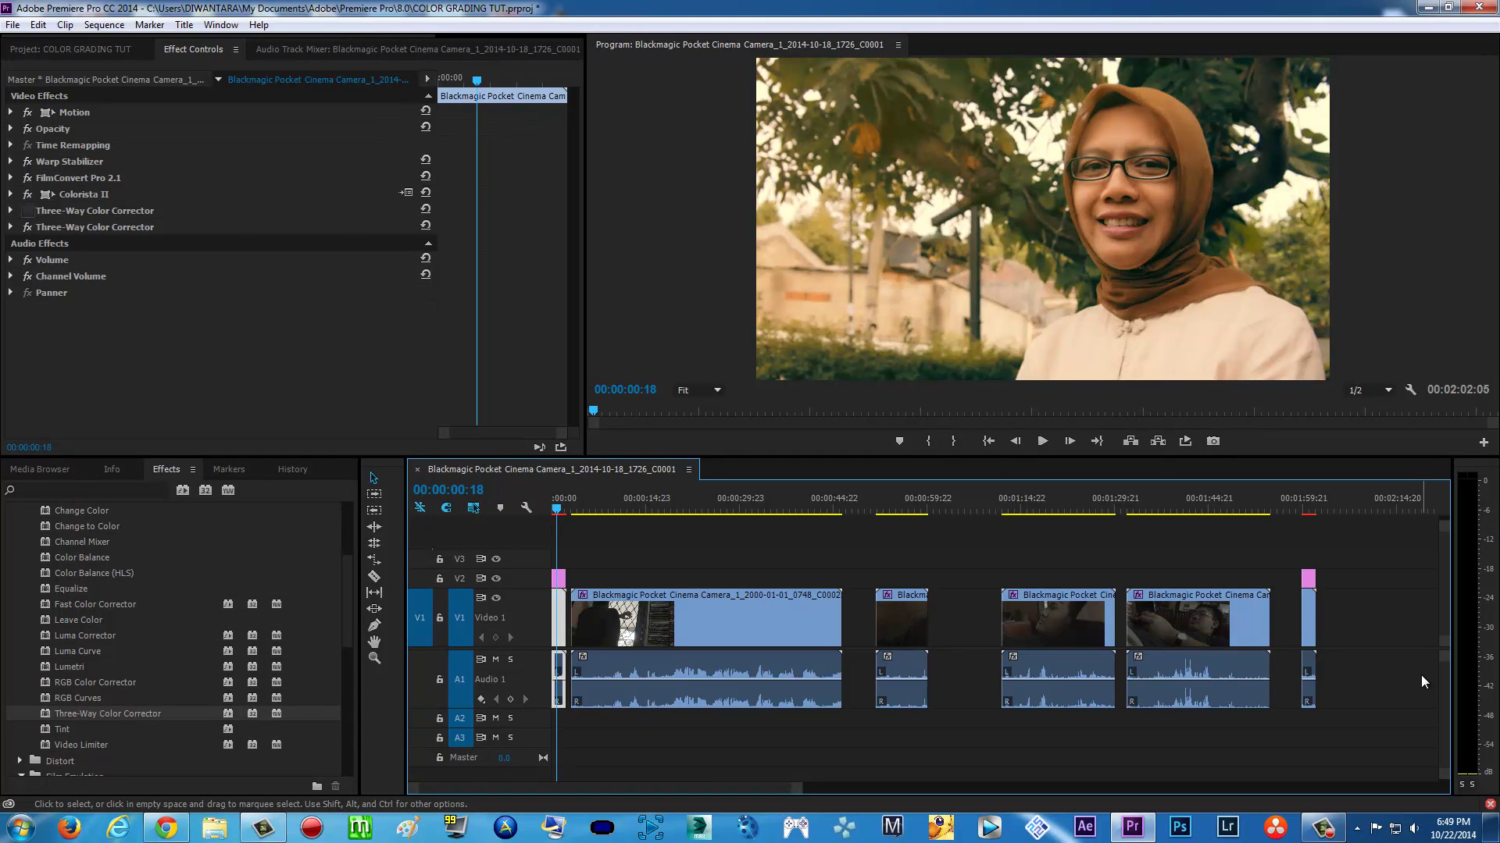
left_click(1323, 828)
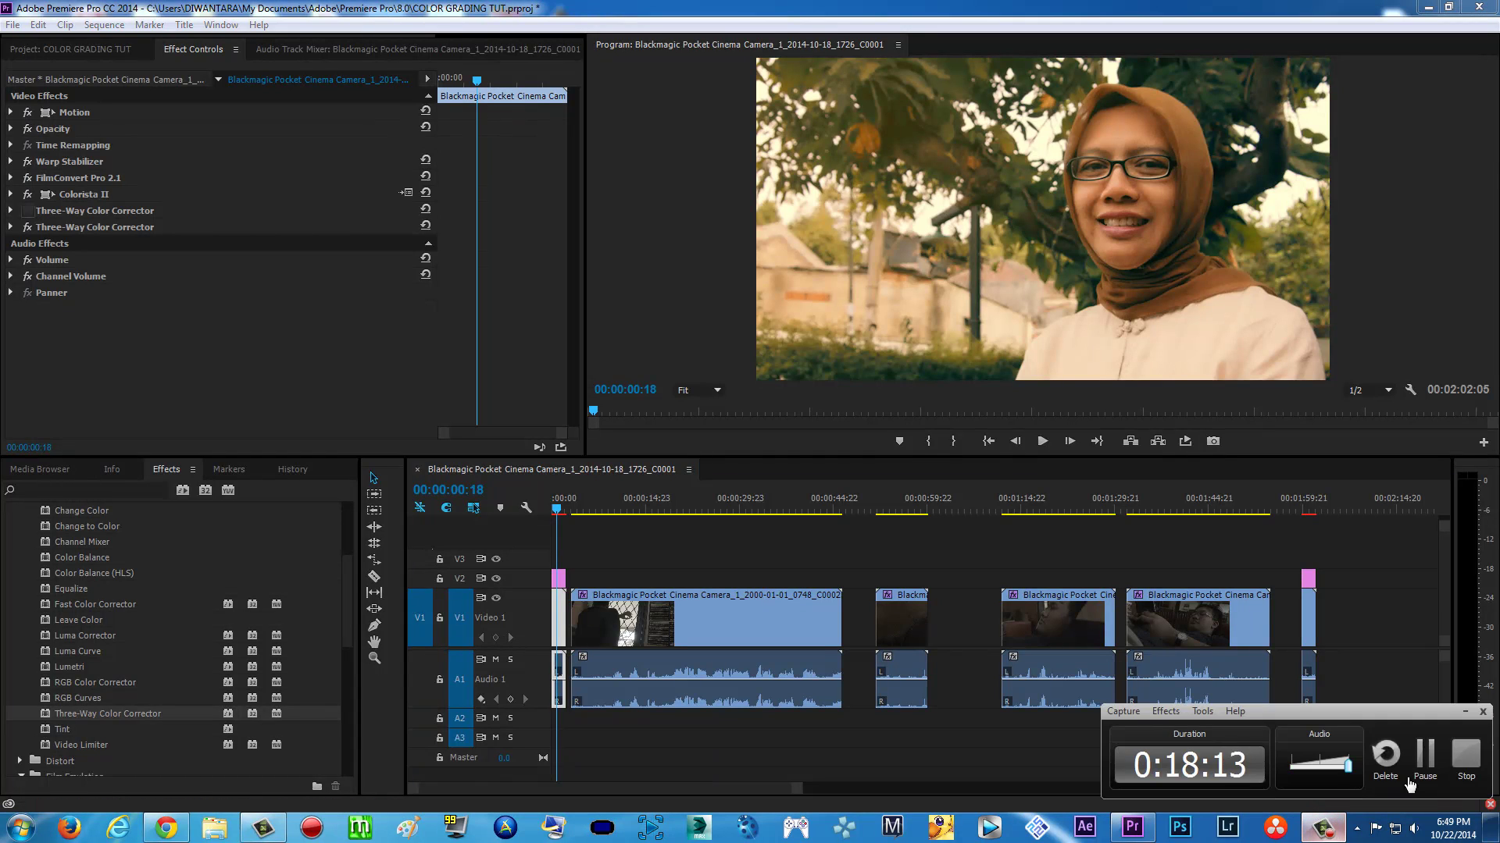